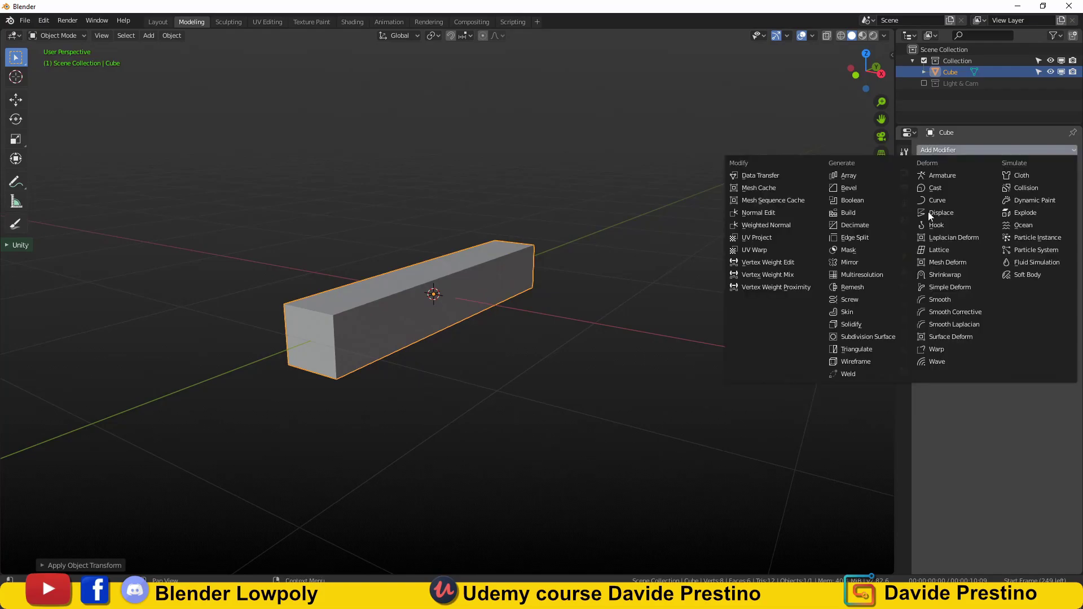
- Move the mirrored box off centre so two separate side cheeks appear
{"action": "left_click", "coordinate": [623, 298]}
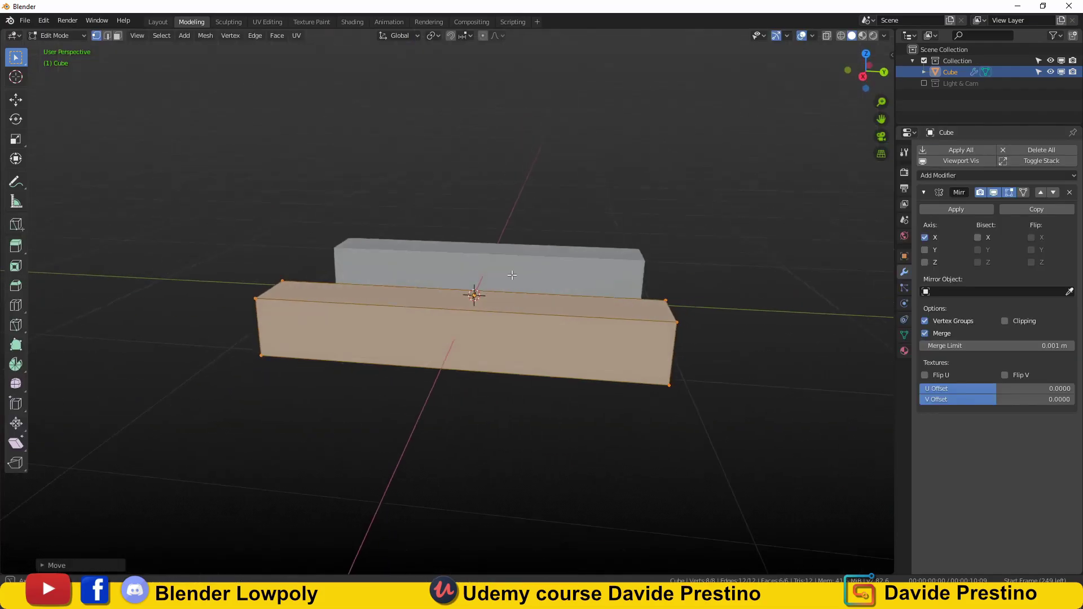
{"action": "middle_click_drag", "start_coordinate": [623, 298], "coordinate": [689, 278]}
{"action": "key", "text": "KP_1"}
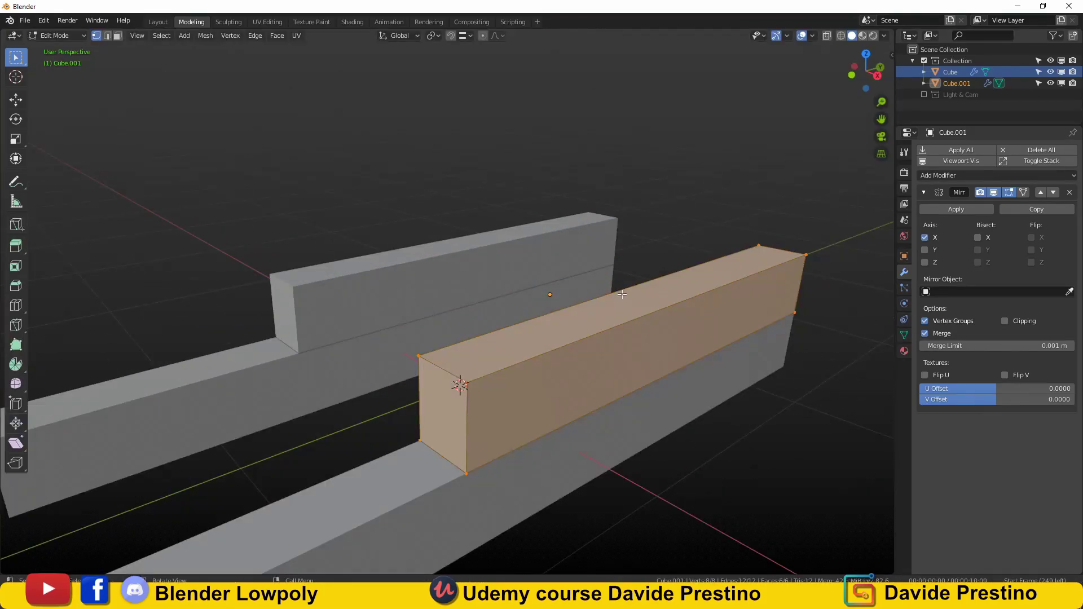
{"action": "middle_click_drag", "start_coordinate": [622, 294], "coordinate": [575, 332]}
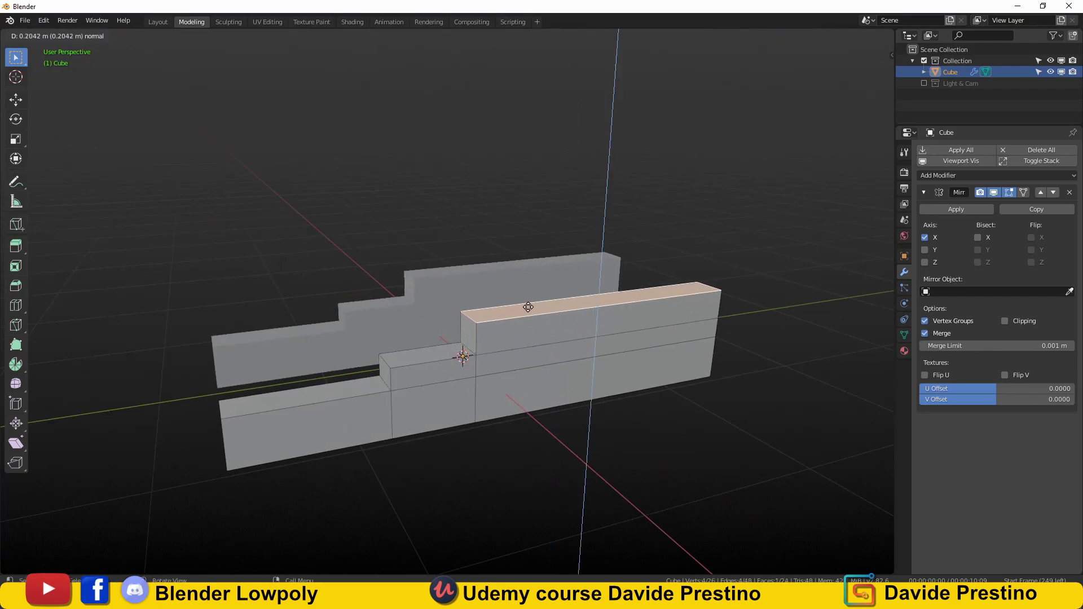
- Select the cheek's front end face to shape the stepped profile, then add a new cube
{"action": "left_click", "coordinate": [268, 453]}
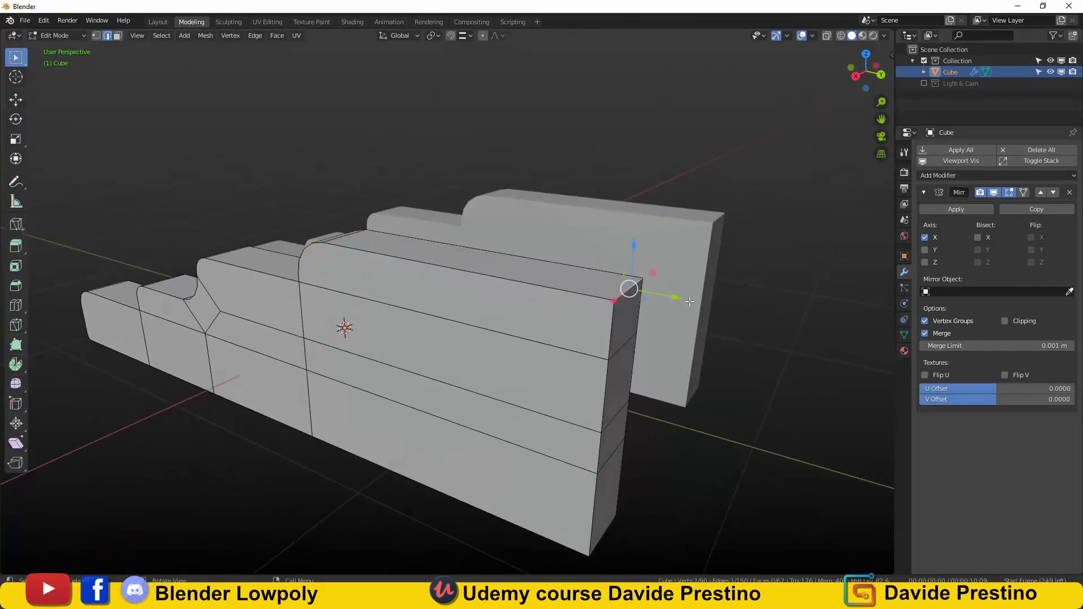
{"action": "middle_click_drag", "start_coordinate": [596, 337], "coordinate": [673, 315]}
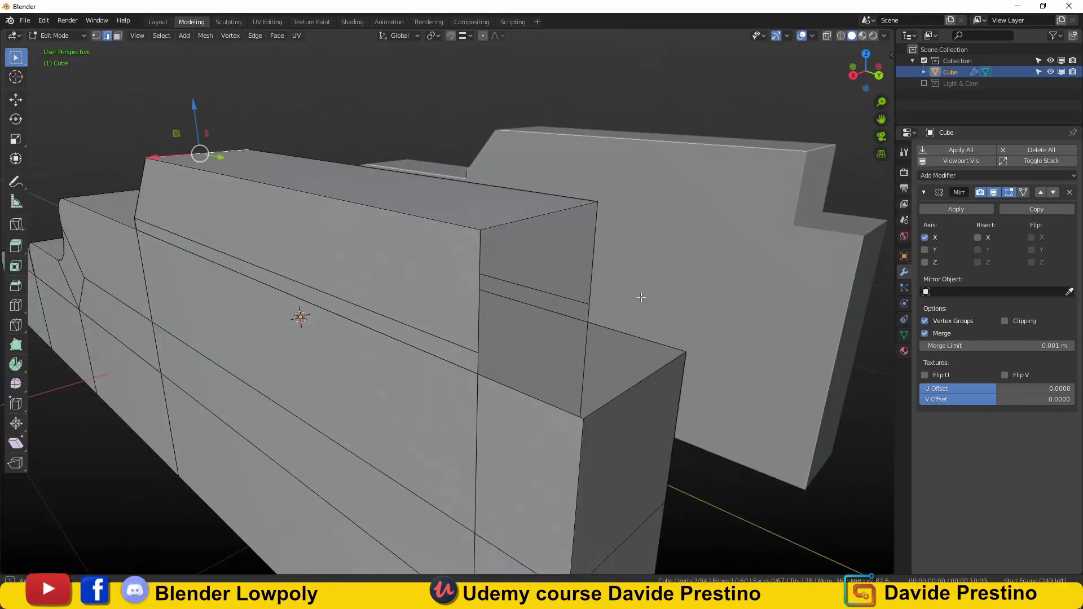
{"action": "middle_click_drag", "start_coordinate": [641, 297], "coordinate": [745, 262]}
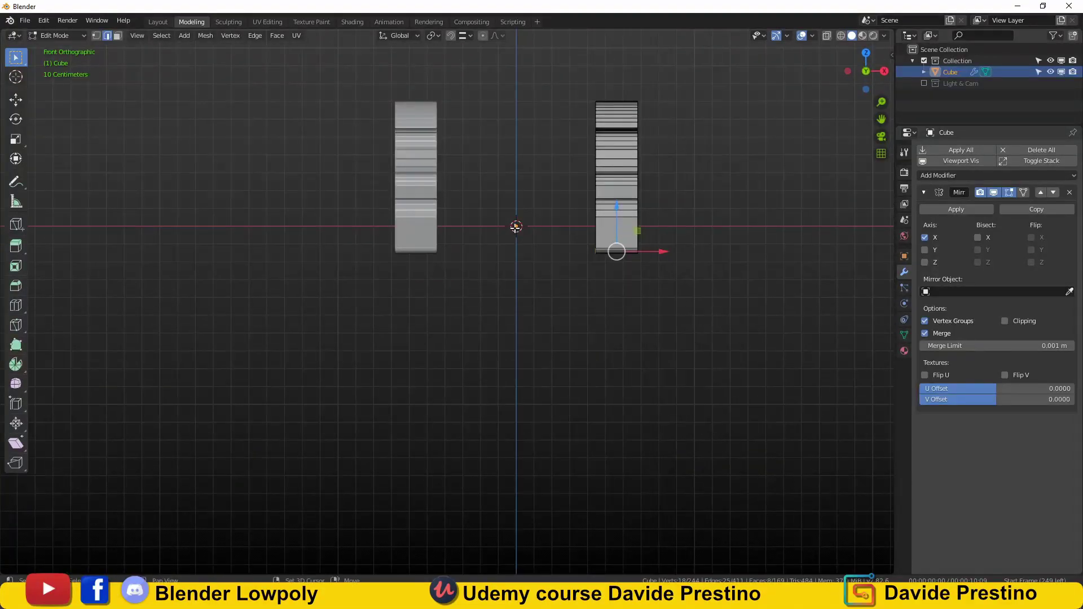
{"action": "key", "text": "shift+a"}
{"action": "left_click", "coordinate": [516, 227]}
- Scale and move the new cube into a flat slab between the two cheeks
{"action": "key", "text": "s"}
{"action": "mouse_move", "coordinate": [868, 316]}
{"action": "middle_mouse_down"}
{"action": "mouse_move", "coordinate": [743, 416]}
{"action": "mouse_move", "coordinate": [486, 244]}
{"action": "mouse_move", "coordinate": [338, 282]}
{"action": "middle_mouse_up"}
{"action": "key", "text": "g"}
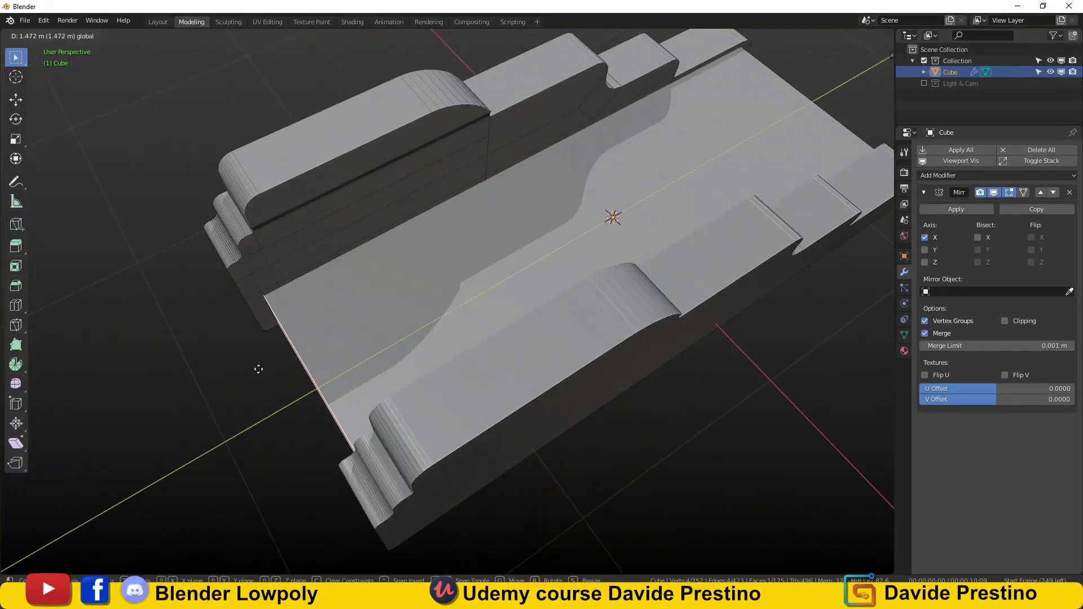
{"action": "left_click", "coordinate": [259, 370]}
{"action": "mouse_move", "coordinate": [471, 208]}
{"action": "middle_mouse_down"}
{"action": "mouse_move", "coordinate": [437, 223]}
{"action": "mouse_move", "coordinate": [406, 186]}
{"action": "mouse_move", "coordinate": [442, 257]}
{"action": "mouse_move", "coordinate": [429, 243]}
{"action": "middle_mouse_up"}
{"action": "left_click", "coordinate": [406, 169]}
- Loop-cut the slab, separate it as Cube.001, and return to Object Mode in front view
{"action": "key", "text": "ctrl+r"}
{"action": "left_click", "coordinate": [440, 361]}
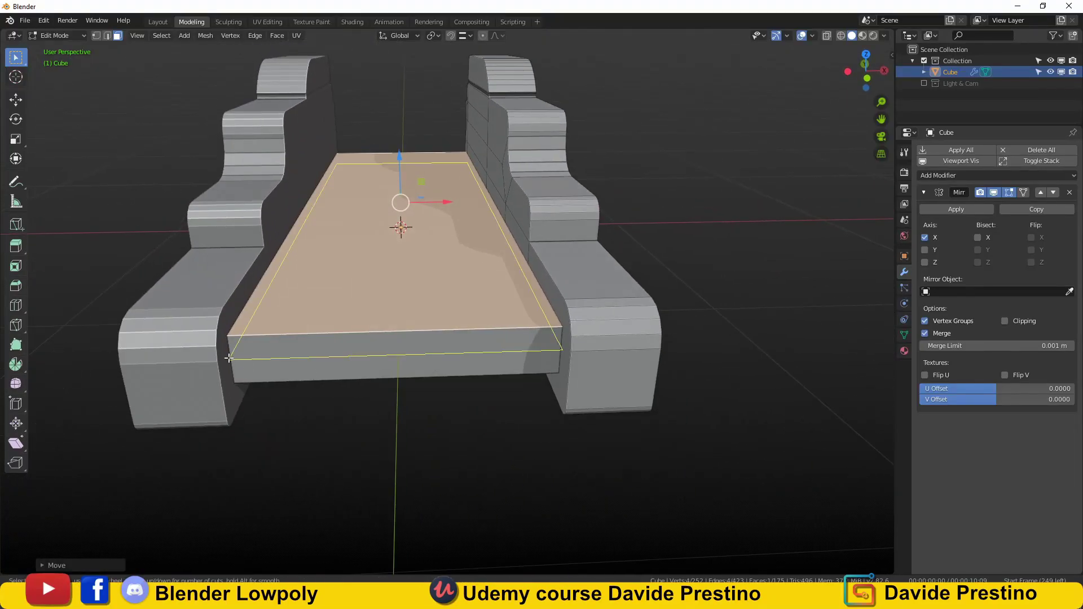
{"action": "mouse_move", "coordinate": [440, 361]}
{"action": "middle_mouse_down"}
{"action": "mouse_move", "coordinate": [406, 214]}
{"action": "mouse_move", "coordinate": [687, 281]}
{"action": "mouse_move", "coordinate": [620, 237]}
{"action": "mouse_move", "coordinate": [589, 241]}
{"action": "middle_mouse_up"}
{"action": "left_click", "coordinate": [587, 260]}
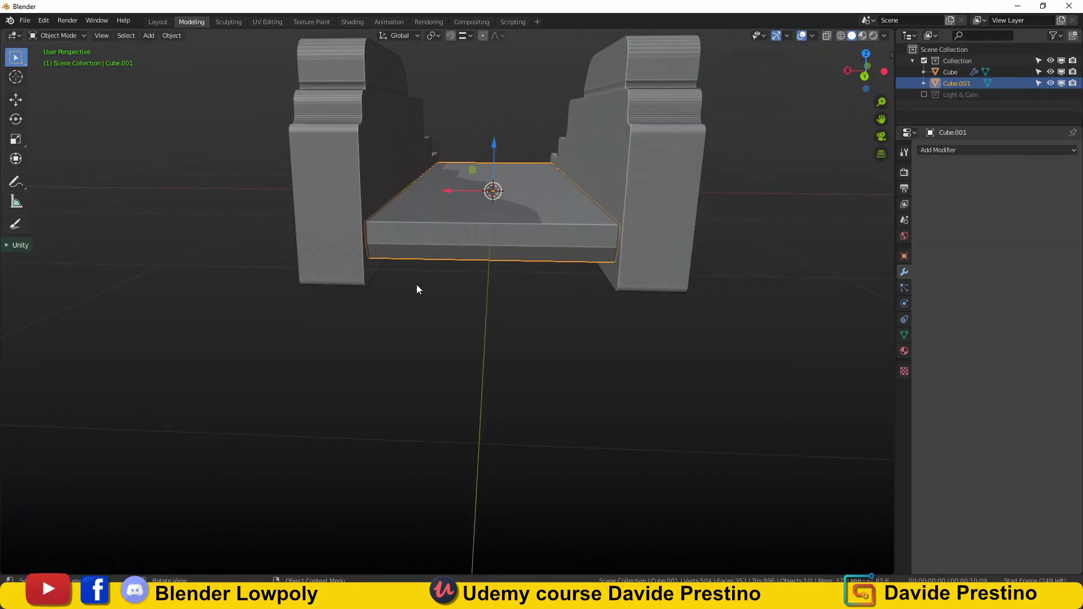
{"action": "mouse_move", "coordinate": [441, 254]}
{"action": "middle_mouse_down"}
{"action": "mouse_move", "coordinate": [551, 259]}
{"action": "mouse_move", "coordinate": [476, 302]}
{"action": "mouse_move", "coordinate": [478, 346]}
{"action": "middle_mouse_up"}
{"action": "key", "text": "Tab"}
{"action": "key", "text": "KP_1"}
{"action": "key", "text": "shift+a"}
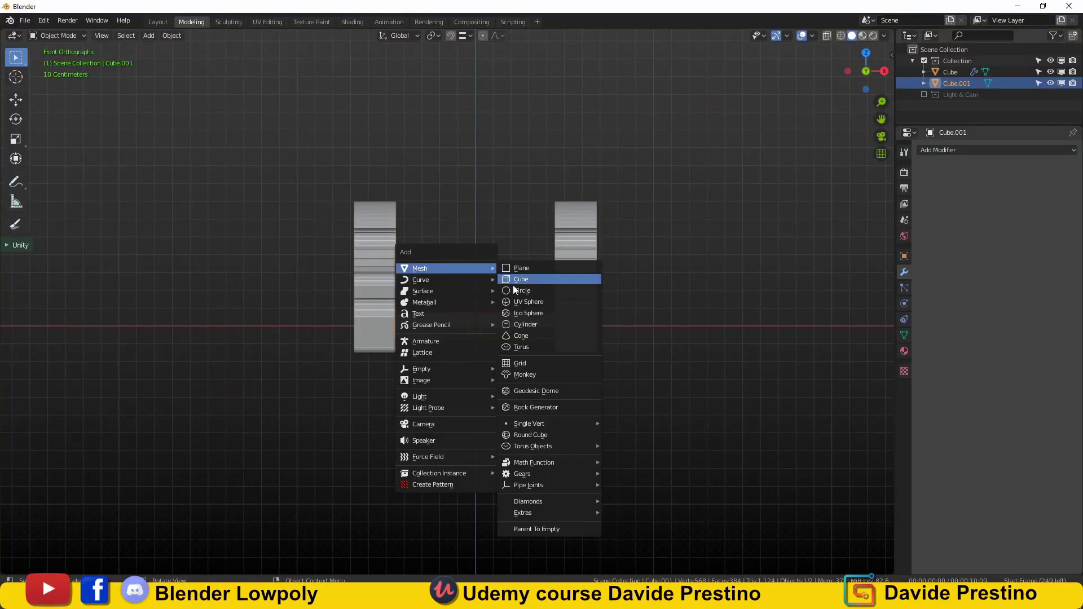
- Add a mesh circle, resize it and position it above the carriage
{"action": "left_click", "coordinate": [519, 290]}
{"action": "key", "text": "s"}
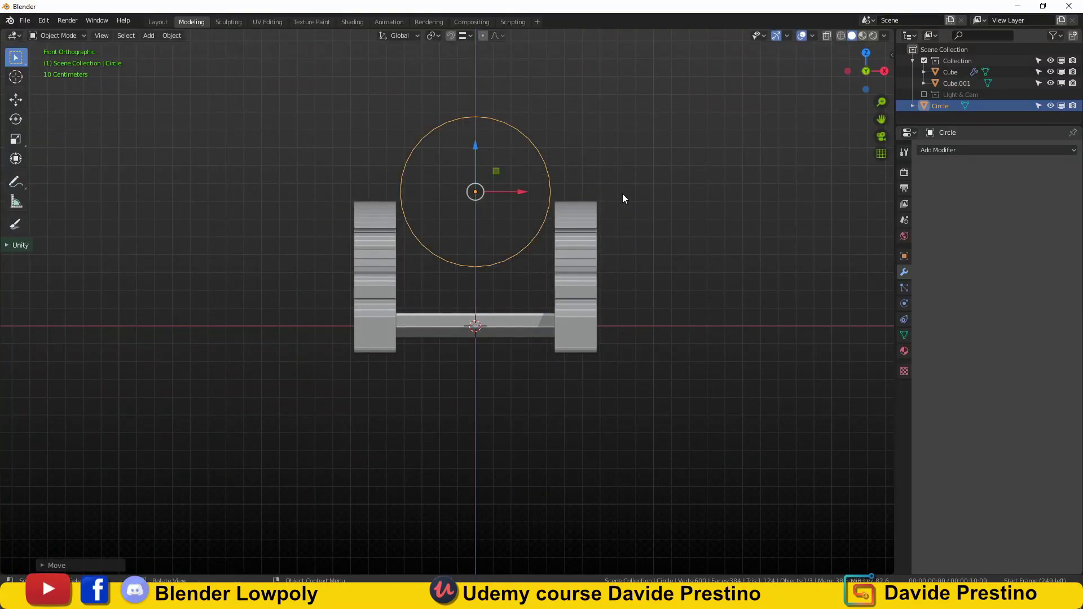
{"action": "key", "text": "KP_3"}
{"action": "key", "text": "Tab"}
{"action": "scroll", "coordinate": [570, 278], "scroll_direction": "up", "scroll_amount": 3}
{"action": "left_click", "coordinate": [295, 302]}
{"action": "middle_click_drag", "start_coordinate": [295, 301], "coordinate": [463, 321]}
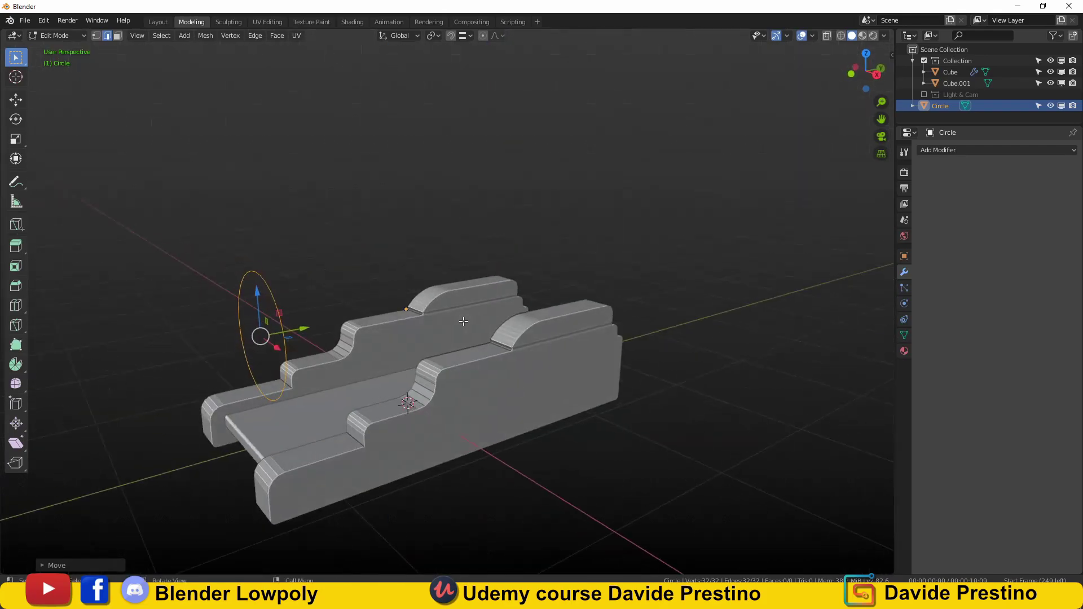
- Extrude the circle into a long cylinder with scaled rings and an extra edge loop
{"action": "key", "text": "e"}
{"action": "key", "text": "KP_3"}
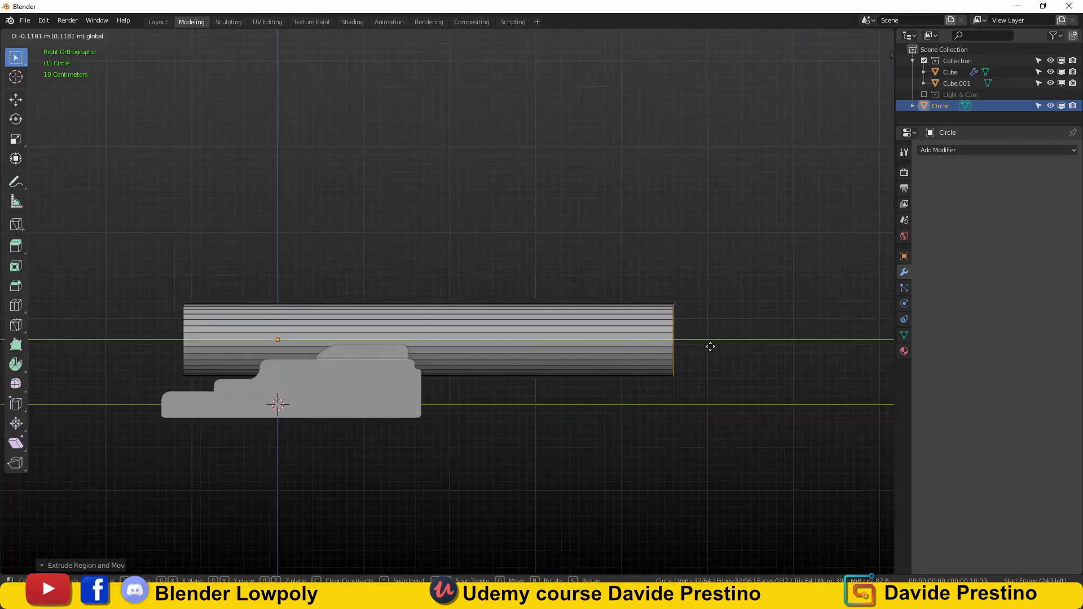
{"action": "scroll", "coordinate": [586, 314], "scroll_direction": "up", "scroll_amount": 4}
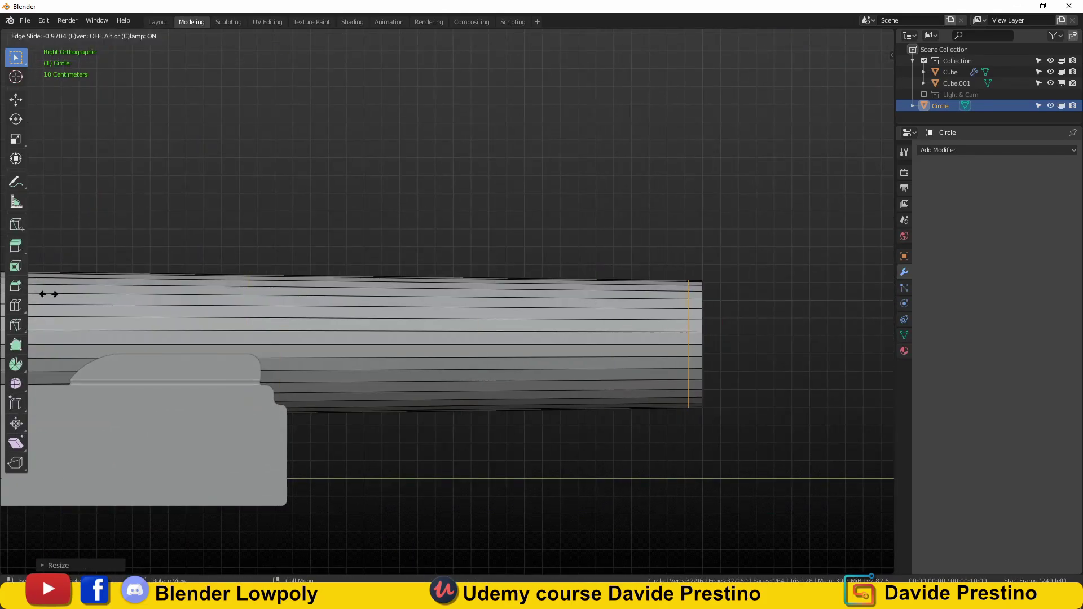
{"action": "left_click", "coordinate": [857, 271]}
{"action": "left_click", "coordinate": [659, 297]}
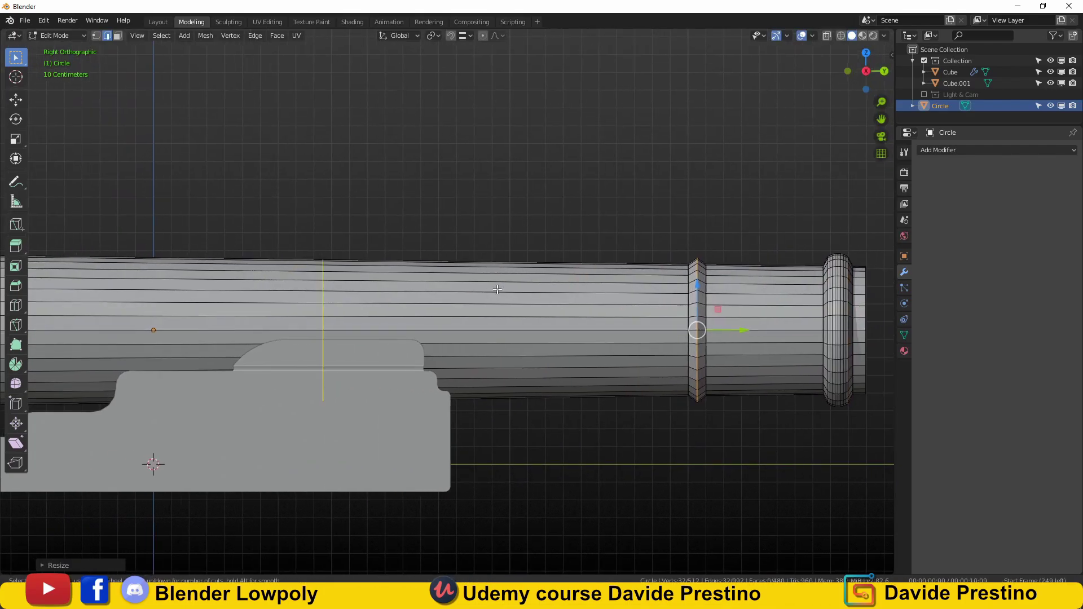
{"action": "left_click", "coordinate": [565, 260]}
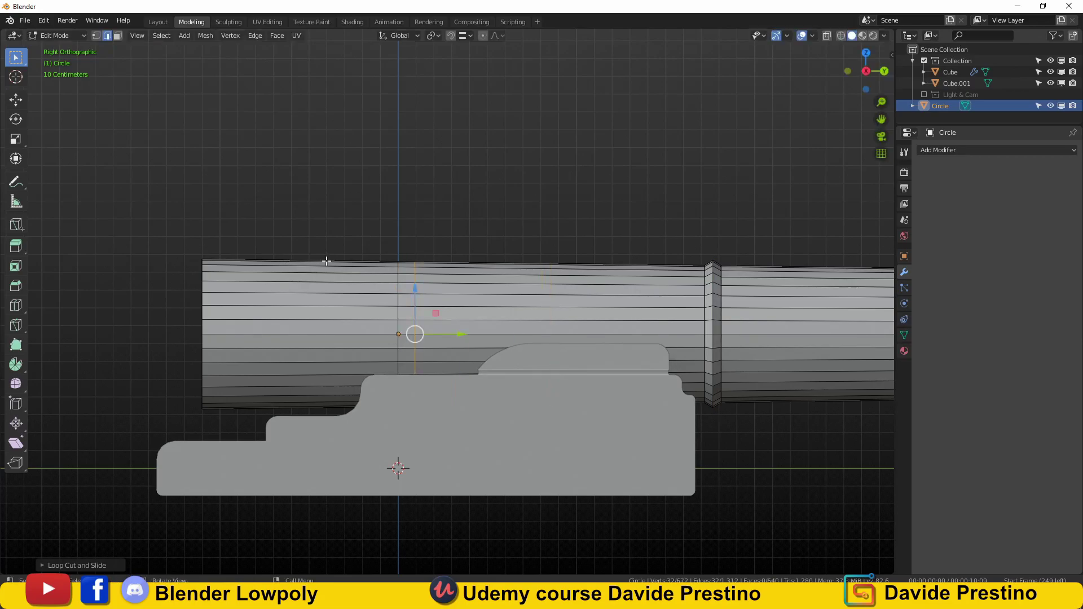
{"action": "left_click", "coordinate": [501, 272]}
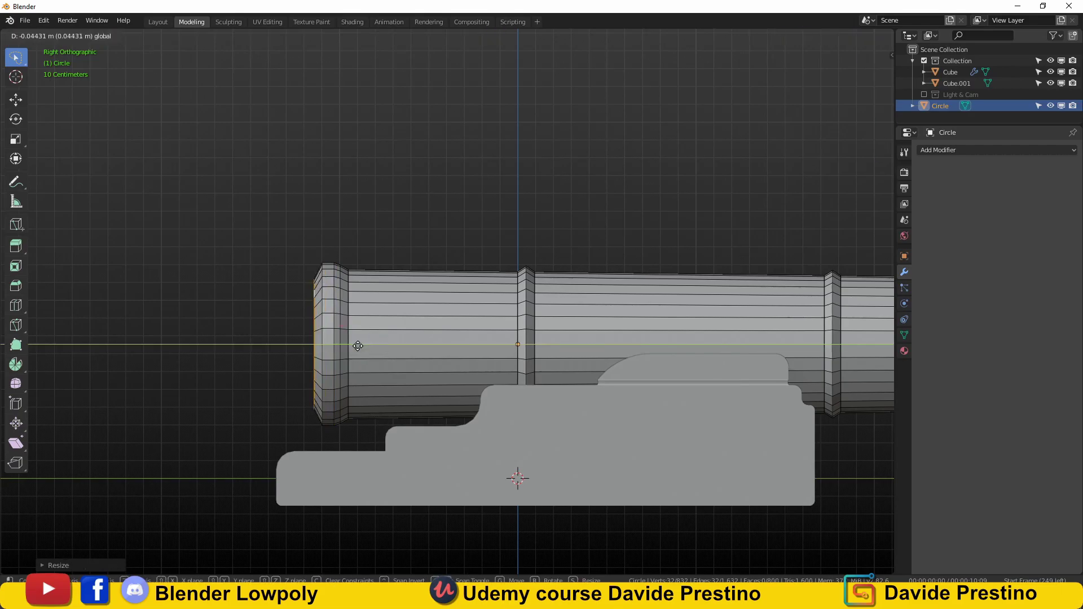
- Flare the barrel's muzzle opening by scaling it, then leave Edit Mode
{"action": "middle_click_drag", "start_coordinate": [342, 347], "coordinate": [345, 354]}
{"action": "key", "text": "s"}
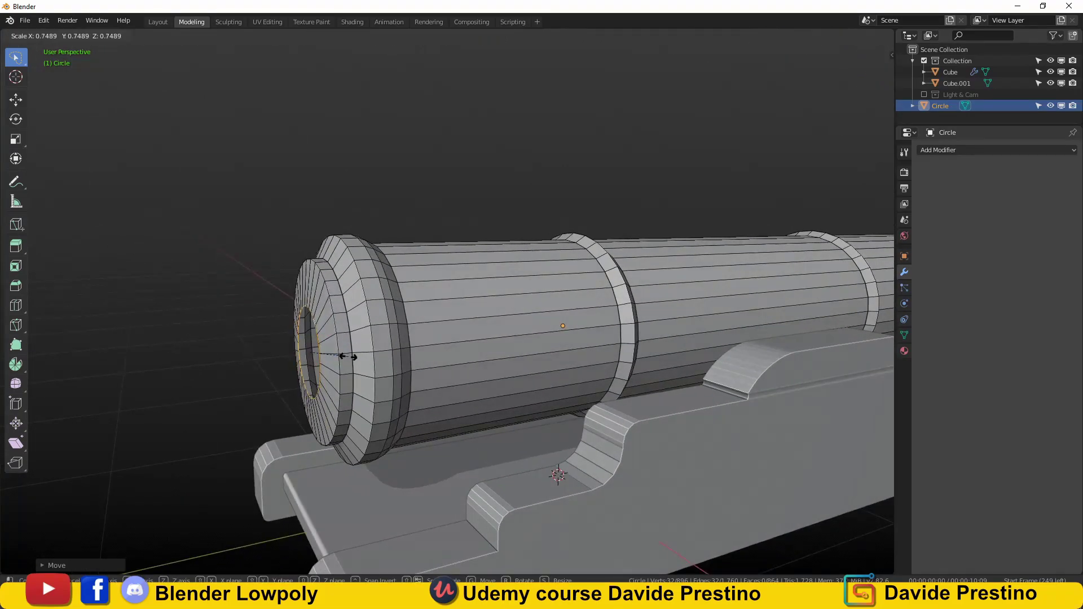
{"action": "left_click", "coordinate": [377, 356]}
{"action": "key", "text": "KP_1"}
{"action": "key", "text": "KP_3"}
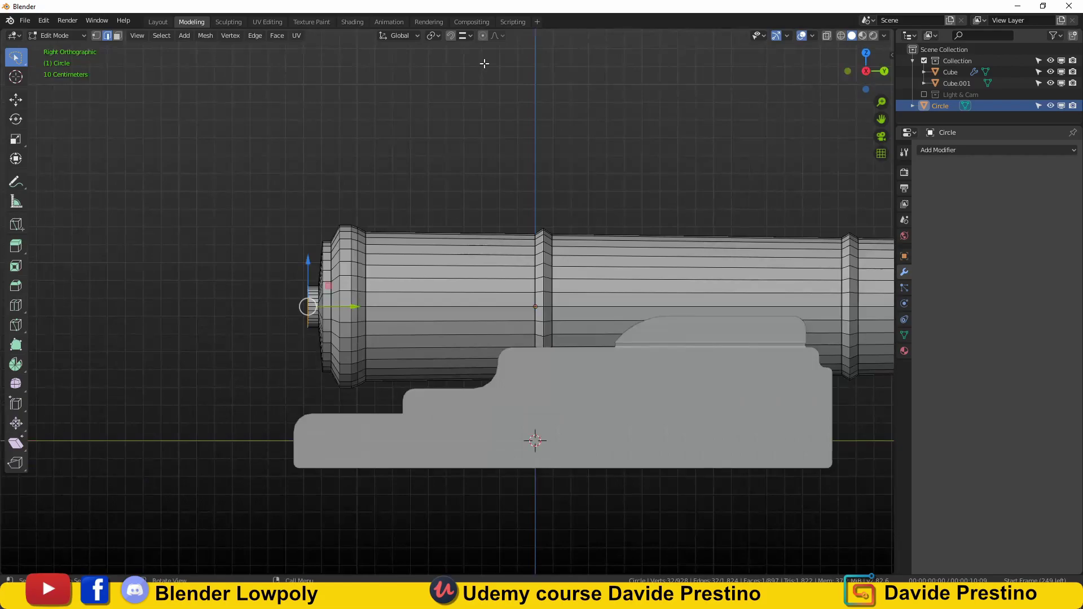
{"action": "scroll", "coordinate": [243, 299], "scroll_direction": "down", "scroll_amount": 2}
{"action": "key", "text": "Tab"}
- Apply smooth shading to the barrel
{"action": "middle_click_drag", "start_coordinate": [381, 296], "coordinate": [395, 302]}
{"action": "scroll", "coordinate": [547, 288], "scroll_direction": "up", "scroll_amount": 4}
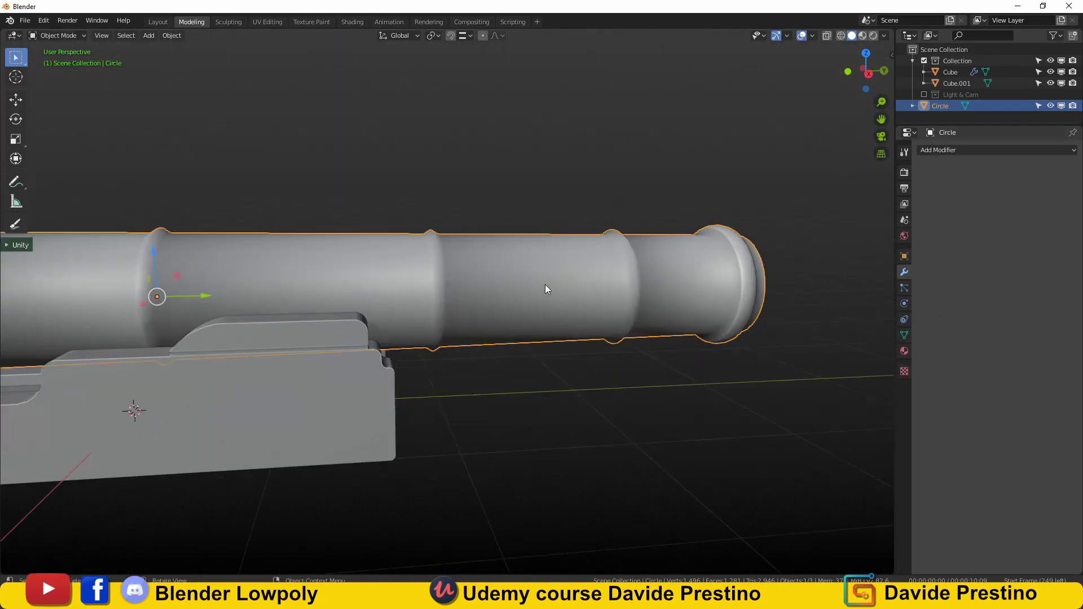
{"action": "left_click", "coordinate": [904, 335]}
{"action": "scroll", "coordinate": [574, 223], "scroll_direction": "up", "scroll_amount": 3}
{"action": "key", "text": "Tab"}
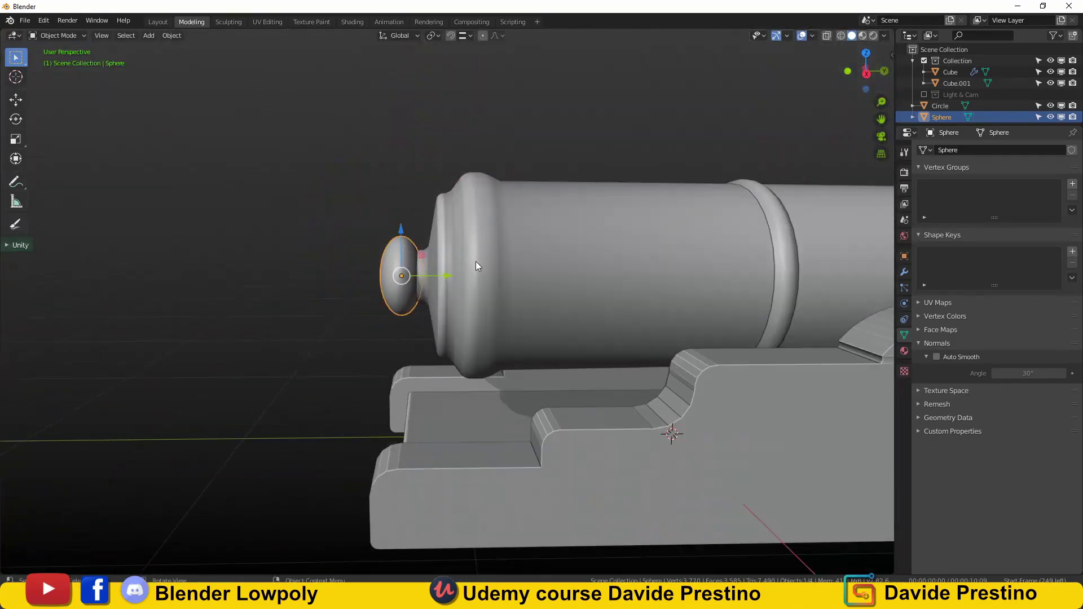
- Select the barrel with the sphere and align the sphere knob to the barrel's centre
{"action": "left_click", "coordinate": [172, 35]}
{"action": "left_click", "coordinate": [316, 242]}
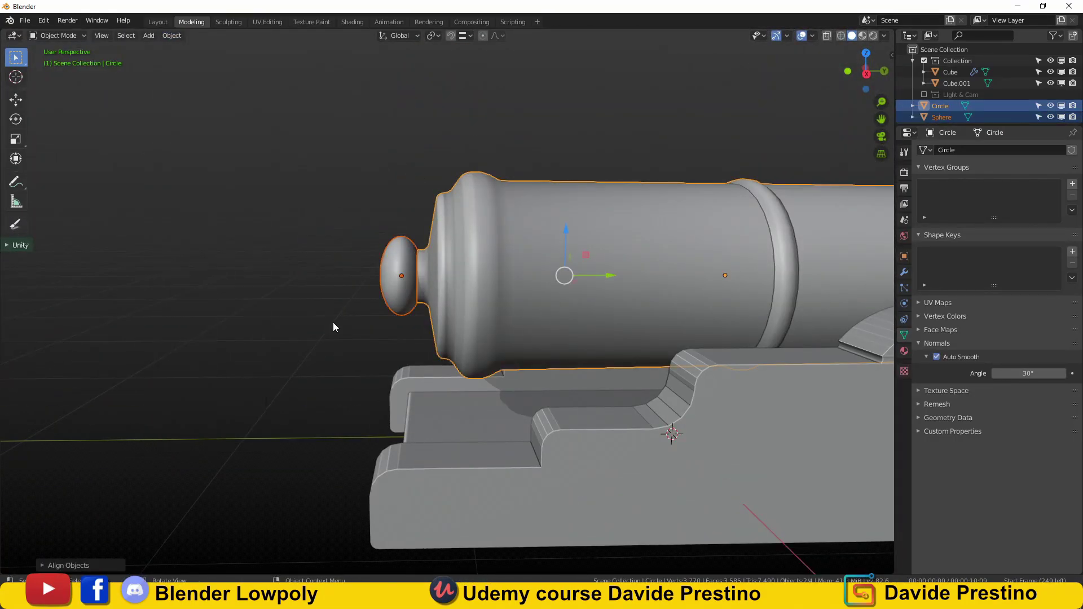
{"action": "mouse_move", "coordinate": [226, 463]}
{"action": "middle_mouse_down"}
{"action": "mouse_move", "coordinate": [290, 387]}
{"action": "mouse_move", "coordinate": [198, 361]}
{"action": "mouse_move", "coordinate": [365, 364]}
{"action": "mouse_move", "coordinate": [322, 365]}
{"action": "middle_mouse_up"}
- Add a cube and flatten it along Z under the barrel's rear end
{"action": "right_click", "coordinate": [322, 366], "text": "shift"}
{"action": "key", "text": "shift+a"}
{"action": "key", "text": "s"}
{"action": "key", "text": "z"}
{"action": "left_click", "coordinate": [551, 335]}
{"action": "key", "text": "KP_1"}
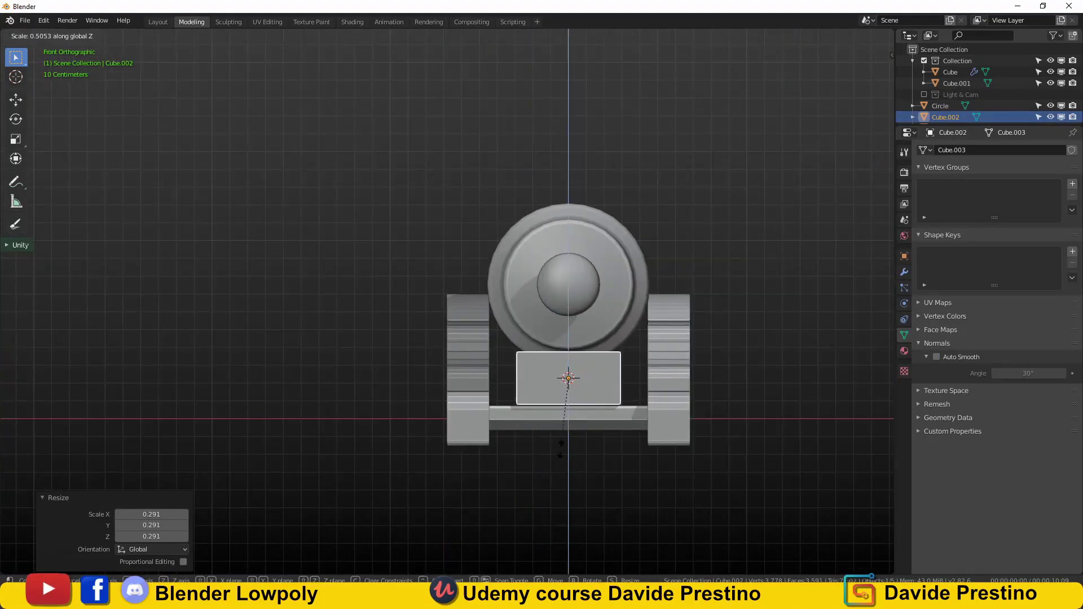
{"action": "mouse_move", "coordinate": [551, 335]}
{"action": "middle_mouse_down"}
{"action": "mouse_move", "coordinate": [367, 359]}
{"action": "mouse_move", "coordinate": [234, 398]}
{"action": "mouse_move", "coordinate": [389, 450]}
{"action": "mouse_move", "coordinate": [265, 407]}
{"action": "middle_mouse_up"}
- Move the block's face along Y in Edit Mode to form a sloped wedge
{"action": "key", "text": "Tab"}
{"action": "key", "text": "g"}
{"action": "key", "text": "y"}
{"action": "left_click", "coordinate": [265, 407]}
{"action": "scroll", "coordinate": [265, 406], "scroll_direction": "down", "scroll_amount": 5}
{"action": "key", "text": "Tab"}
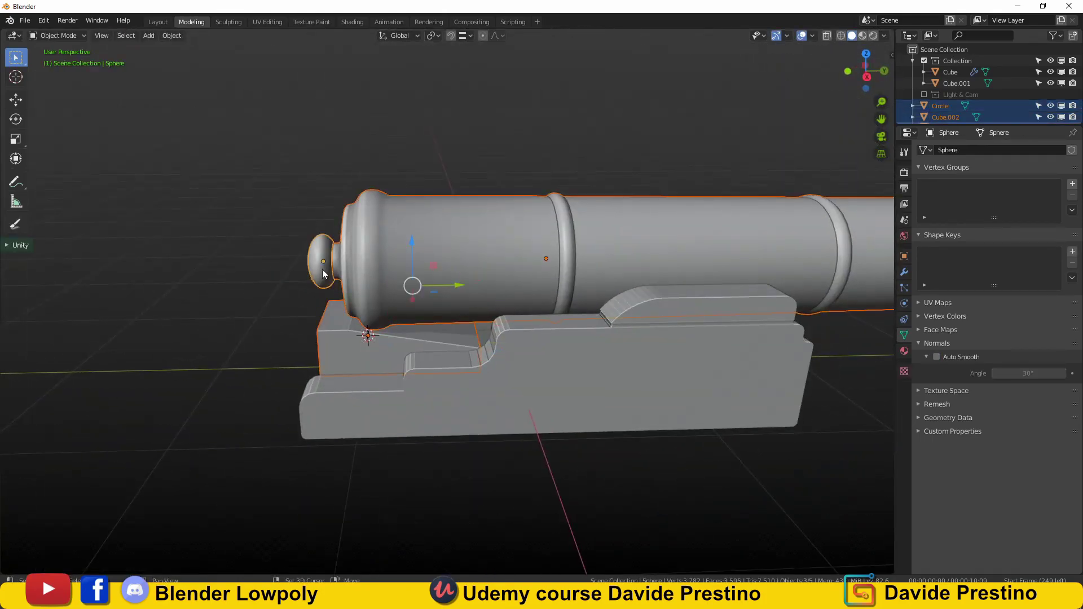
{"action": "middle_click_drag", "start_coordinate": [339, 339], "coordinate": [536, 337]}
{"action": "scroll", "coordinate": [444, 340], "scroll_direction": "up", "scroll_amount": 5}
{"action": "middle_click_drag", "start_coordinate": [444, 341], "coordinate": [446, 372]}
- Apply rotation and scale to the wedge block with Ctrl+A
{"action": "left_click", "coordinate": [446, 372]}
{"action": "key", "text": "Tab"}
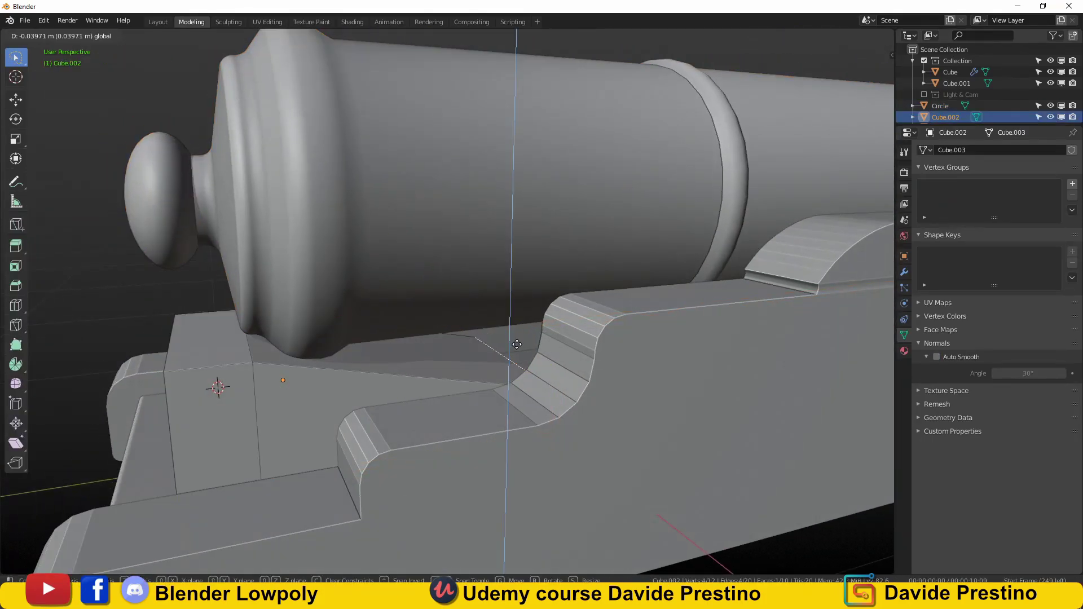
{"action": "key", "text": "Tab"}
{"action": "key", "text": "ctrl+a"}
{"action": "left_click", "coordinate": [441, 356]}
- Isolate the wedge block and bevel its edges with Ctrl+B, then exit isolation
{"action": "key", "text": "Tab"}
{"action": "key", "text": "KP_Divide"}
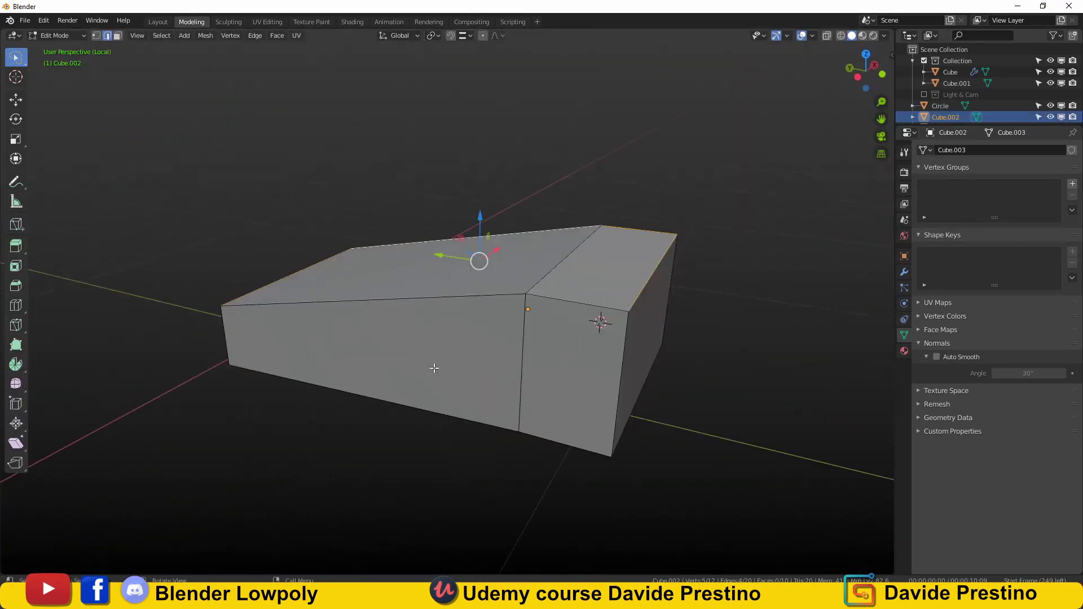
{"action": "mouse_move", "coordinate": [406, 373]}
{"action": "middle_mouse_down"}
{"action": "mouse_move", "coordinate": [309, 259]}
{"action": "mouse_move", "coordinate": [321, 278]}
{"action": "mouse_move", "coordinate": [541, 307]}
{"action": "middle_mouse_up"}
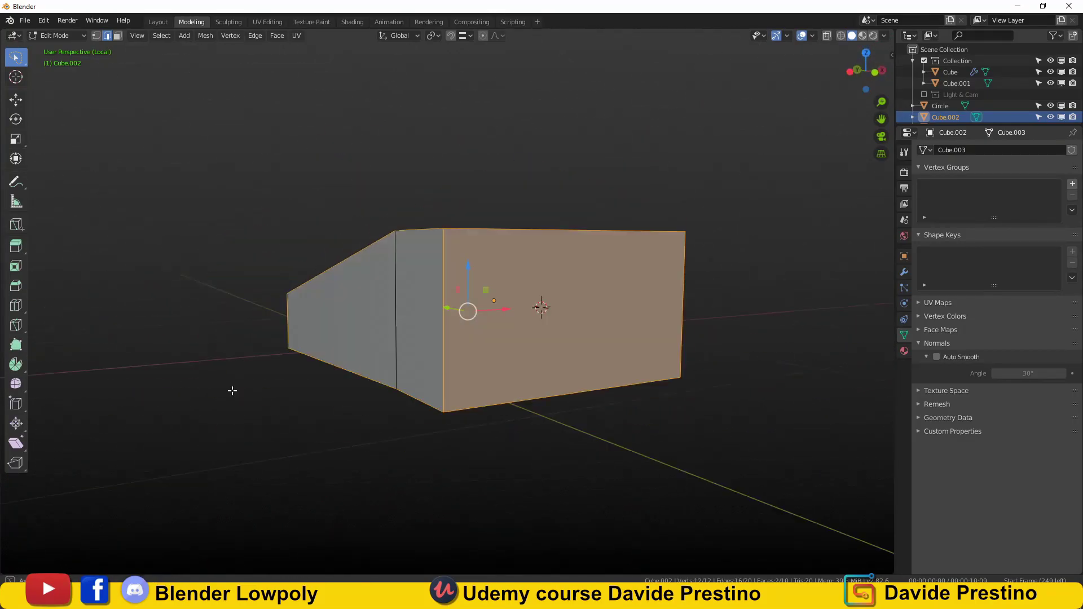
{"action": "key", "text": "ctrl+b"}
{"action": "left_click", "coordinate": [175, 438]}
{"action": "key", "text": "Tab"}
{"action": "key", "text": "KP_Divide"}
{"action": "key", "text": "KP_1"}
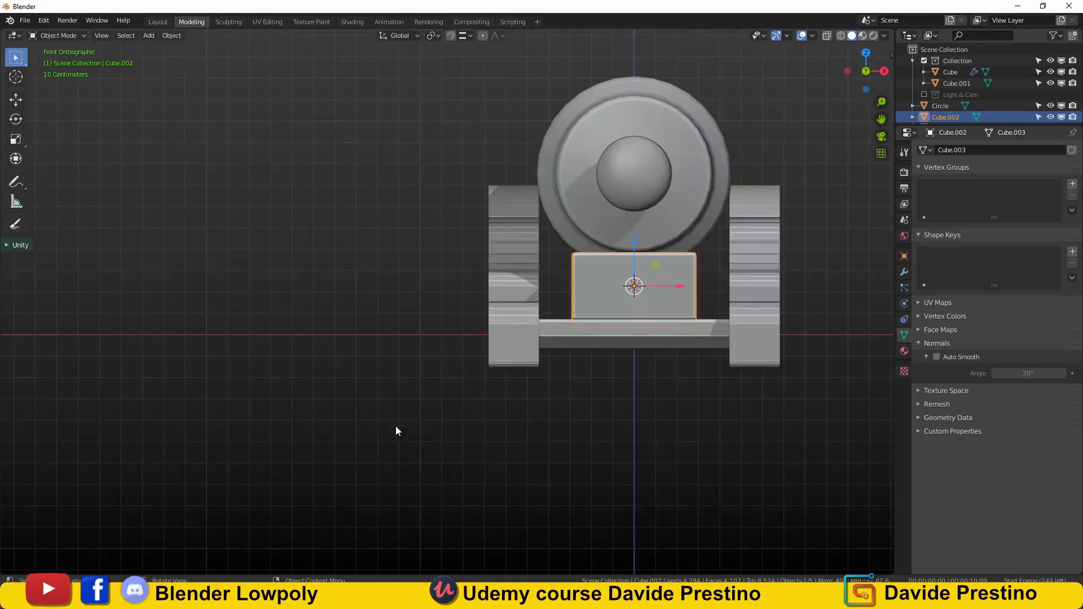
{"action": "key", "text": "shift+a"}
- Add a small circle, shrink it and place it on the wedge block's rear
{"action": "left_click", "coordinate": [667, 322]}
{"action": "key", "text": "s"}
{"action": "left_click", "coordinate": [699, 299]}
{"action": "middle_click_drag", "start_coordinate": [699, 299], "coordinate": [361, 354]}
{"action": "scroll", "coordinate": [354, 416], "scroll_direction": "up", "scroll_amount": 4}
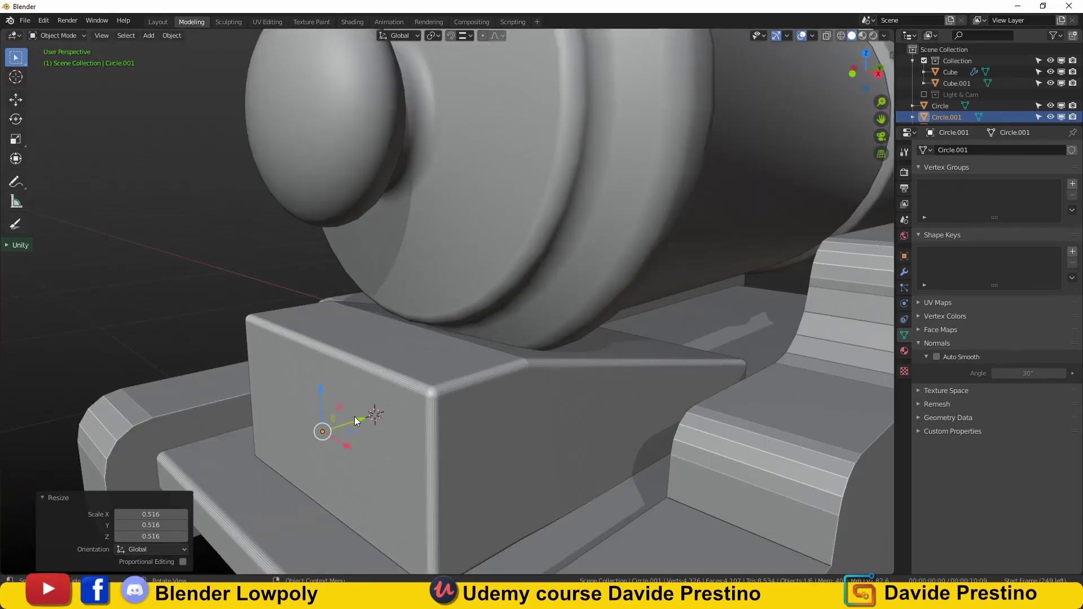
{"action": "left_click", "coordinate": [363, 417]}
{"action": "key", "text": "KP_3"}
{"action": "key", "text": "Tab"}
{"action": "scroll", "coordinate": [598, 401], "scroll_direction": "up", "scroll_amount": 5}
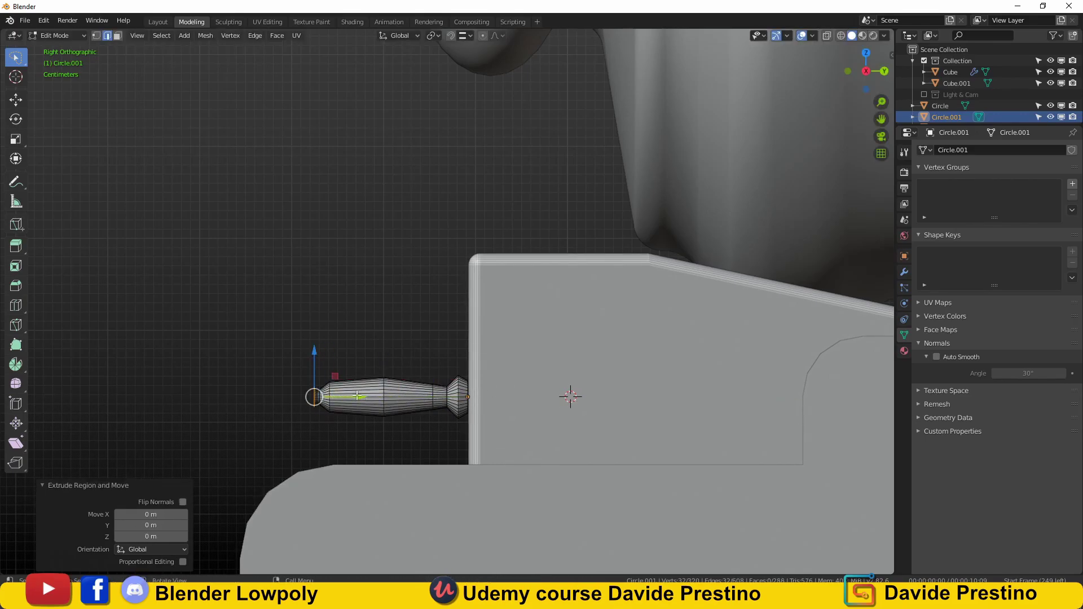
- Extrude and scale the handle's end loop
{"action": "left_click", "coordinate": [457, 395]}
{"action": "key", "text": "e"}
{"action": "right_click", "coordinate": [402, 386]}
{"action": "scroll", "coordinate": [402, 385], "scroll_direction": "up", "scroll_amount": 3}
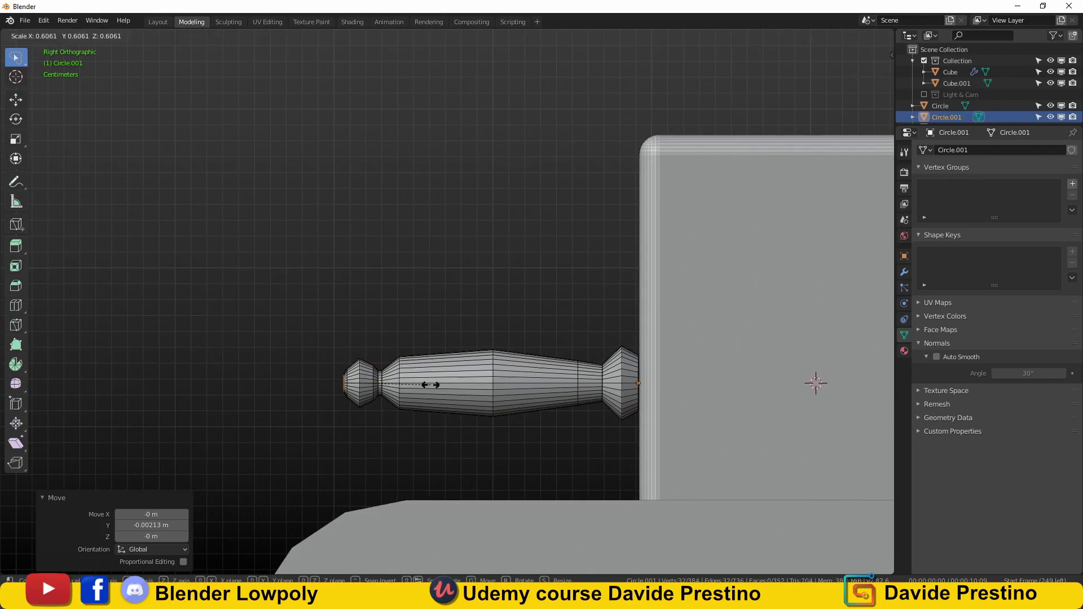
{"action": "left_click", "coordinate": [430, 385]}
{"action": "mouse_move", "coordinate": [430, 384]}
{"action": "middle_mouse_down"}
{"action": "mouse_move", "coordinate": [598, 374]}
{"action": "mouse_move", "coordinate": [395, 335]}
{"action": "mouse_move", "coordinate": [817, 280]}
{"action": "mouse_move", "coordinate": [657, 340]}
{"action": "middle_mouse_up"}
- Bevel the handle's edge loops, including the loop near the neck
{"action": "key", "text": "ctrl+b"}
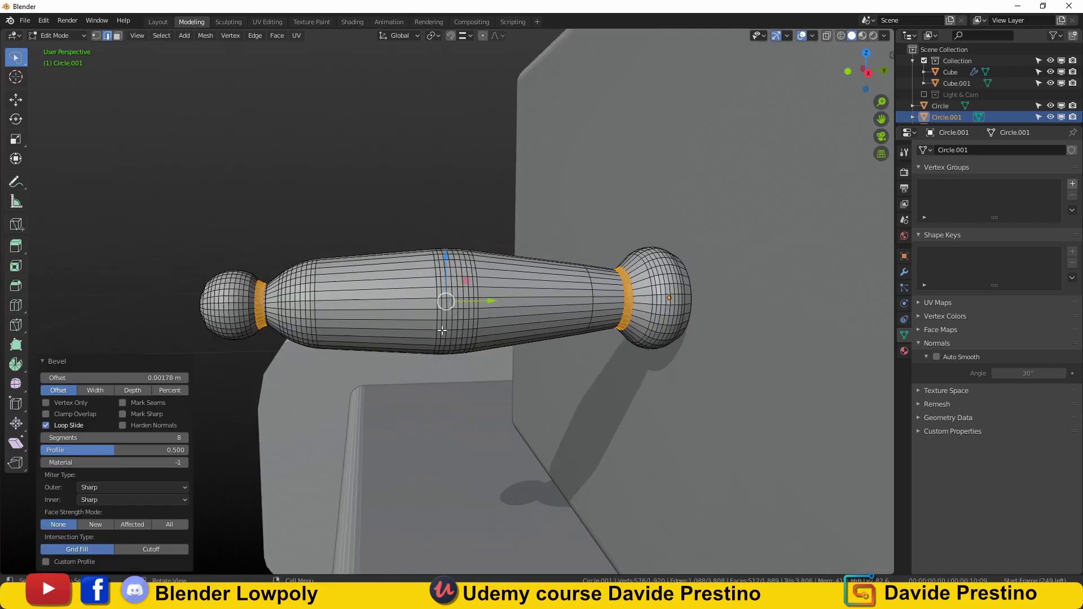
{"action": "left_click", "coordinate": [588, 304], "text": "alt"}
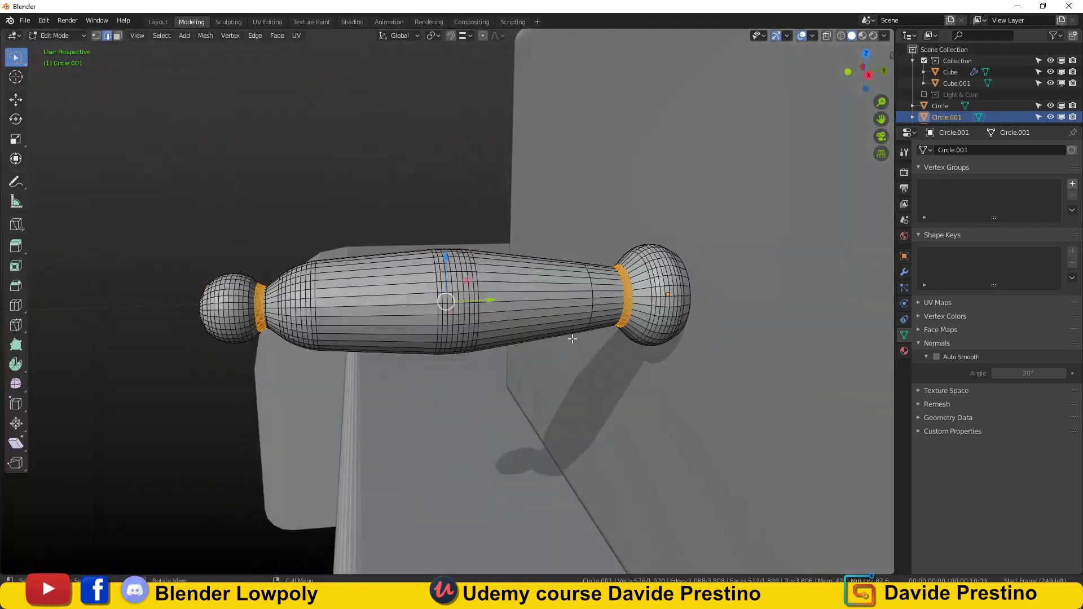
{"action": "key", "text": "ctrl+b"}
{"action": "left_click", "coordinate": [749, 332]}
{"action": "mouse_move", "coordinate": [749, 332]}
{"action": "middle_mouse_down"}
{"action": "mouse_move", "coordinate": [462, 336]}
{"action": "mouse_move", "coordinate": [558, 317]}
{"action": "middle_mouse_up"}
- Extrude the handle's end loop in place and shrink it into a rounded end
{"action": "left_click", "coordinate": [470, 271], "text": "alt"}
{"action": "key", "text": "e"}
{"action": "key", "text": "Escape"}
{"action": "key", "text": "s"}
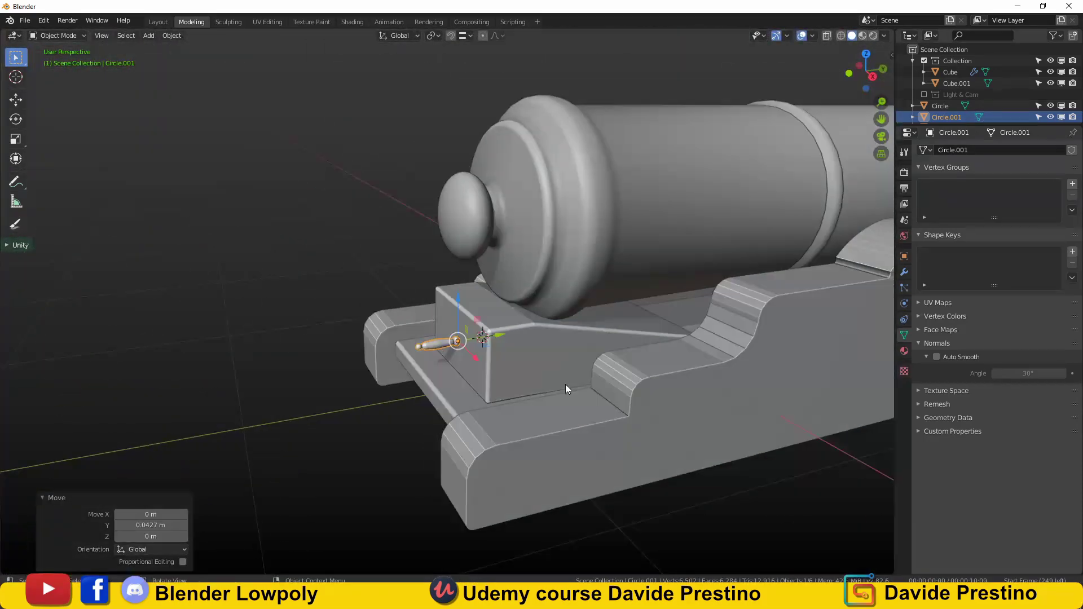
- Select the cannon carriage and enter its mesh Edit Mode
{"action": "left_click", "coordinate": [567, 389]}
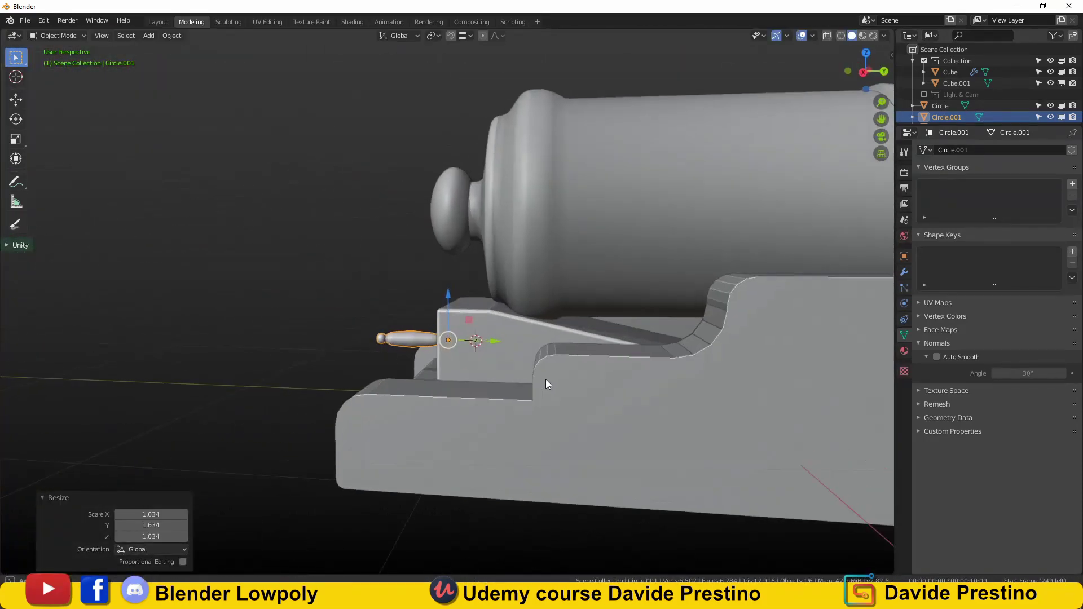
{"action": "mouse_move", "coordinate": [546, 379]}
{"action": "middle_mouse_down"}
{"action": "mouse_move", "coordinate": [550, 453]}
{"action": "mouse_move", "coordinate": [546, 401]}
{"action": "middle_mouse_up"}
{"action": "key", "text": "Tab"}
{"action": "mouse_move", "coordinate": [445, 470]}
{"action": "middle_mouse_down"}
{"action": "mouse_move", "coordinate": [418, 428]}
{"action": "mouse_move", "coordinate": [322, 449]}
{"action": "mouse_move", "coordinate": [458, 456]}
{"action": "middle_mouse_up"}
- Add a mesh circle rotated on the X axis and position it above the carriage
{"action": "key", "text": "KP_3"}
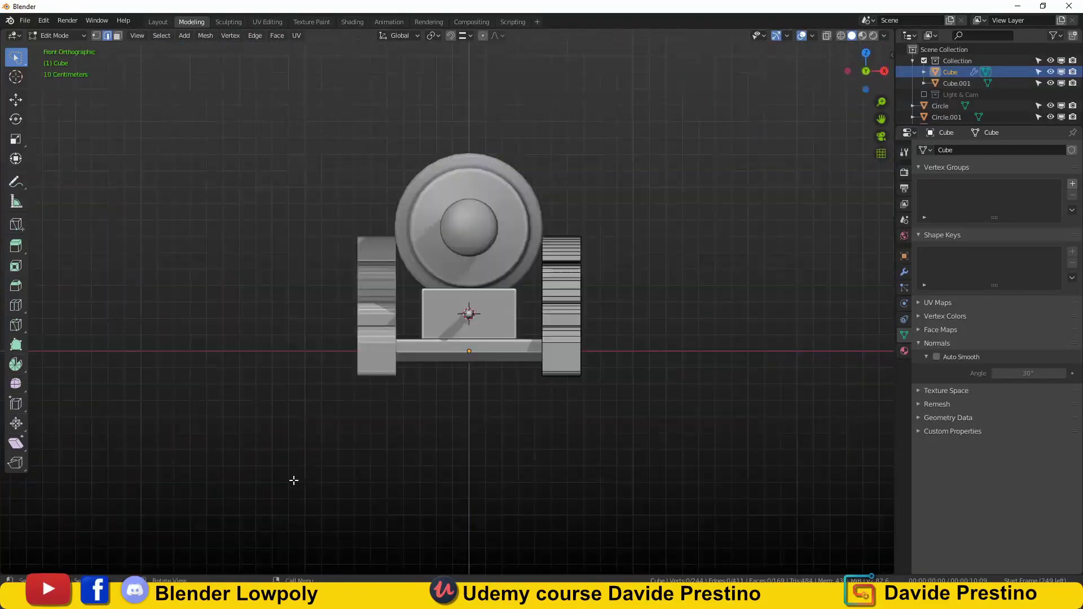
{"action": "key", "text": "Tab"}
{"action": "key", "text": "shift+a"}
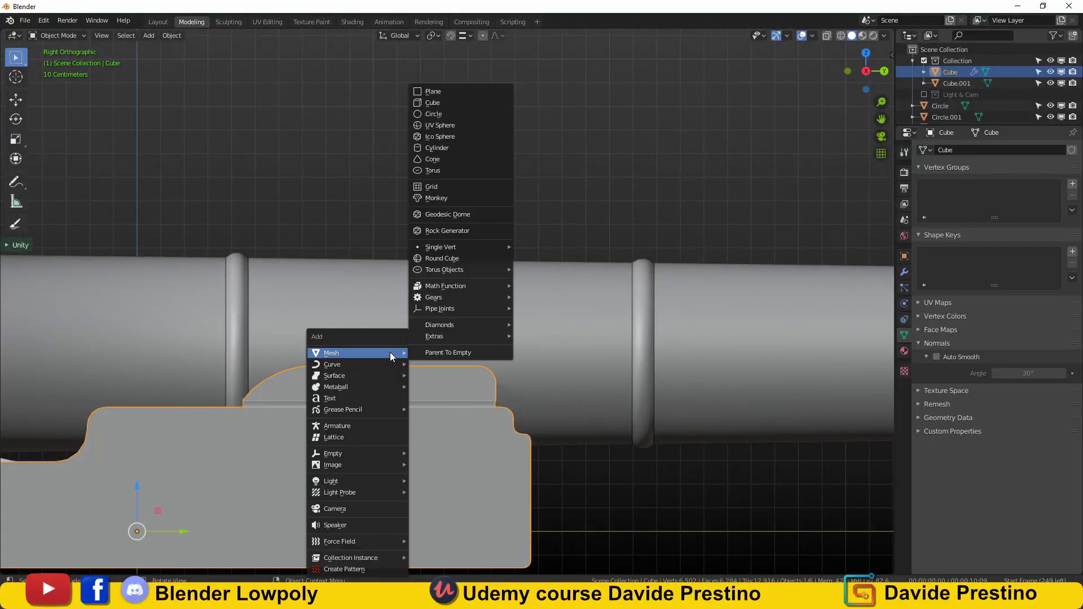
{"action": "left_click", "coordinate": [485, 114]}
{"action": "key", "text": "r"}
{"action": "key", "text": "x"}
{"action": "key", "text": "9"}
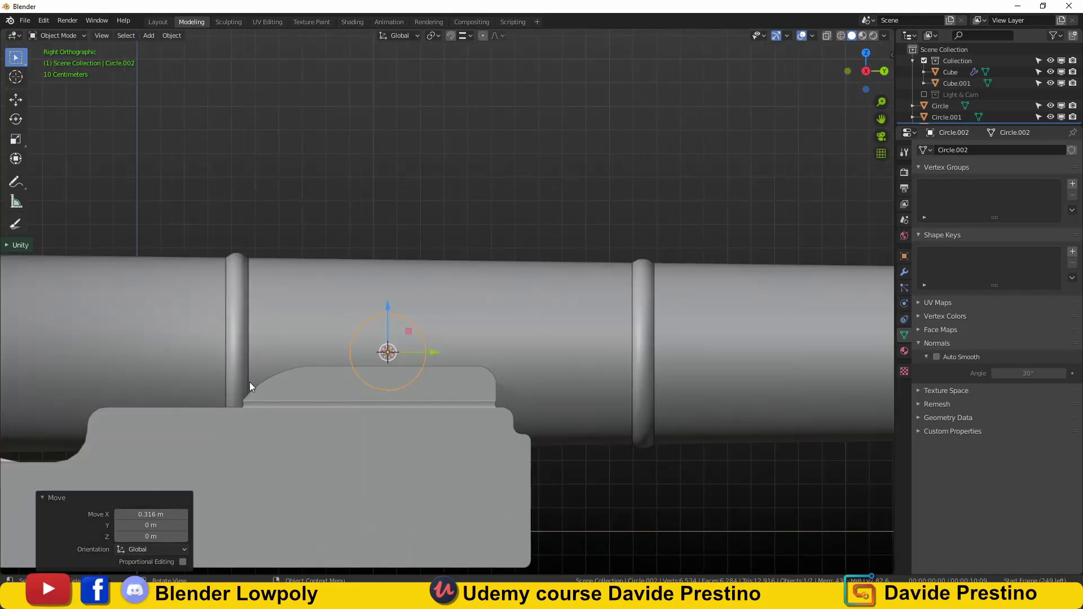
{"action": "left_click", "coordinate": [488, 358]}
{"action": "middle_click_drag", "start_coordinate": [488, 357], "coordinate": [368, 377]}
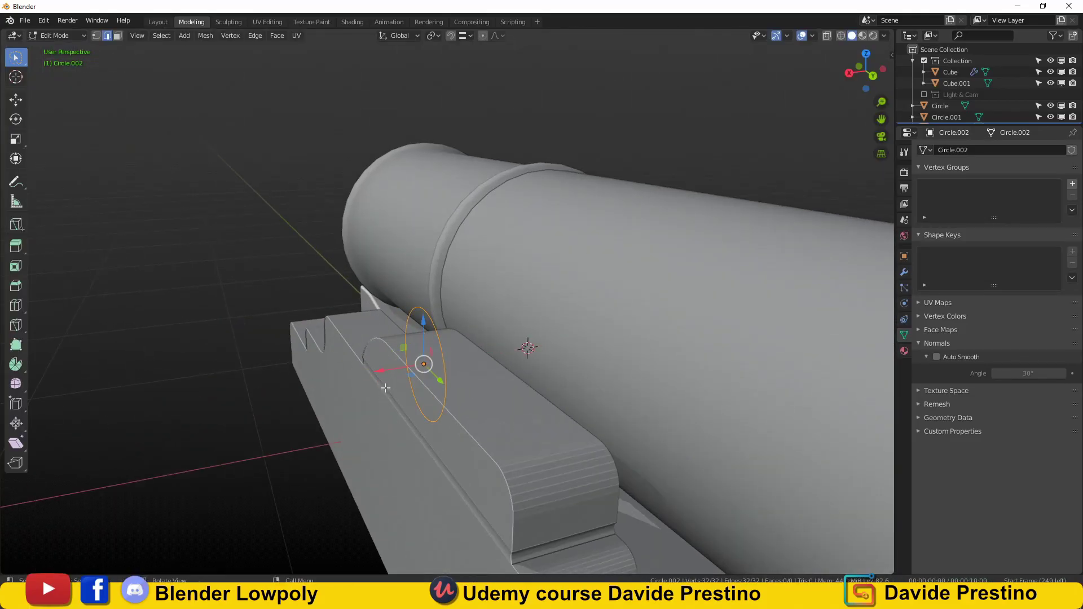
{"action": "left_click", "coordinate": [449, 378]}
{"action": "mouse_move", "coordinate": [449, 378]}
{"action": "middle_mouse_down"}
{"action": "mouse_move", "coordinate": [547, 361]}
{"action": "mouse_move", "coordinate": [620, 366]}
{"action": "mouse_move", "coordinate": [429, 372]}
{"action": "middle_mouse_up"}
- Scale the circle into a cylinder and make an in-place duplicate for the caps
{"action": "key", "text": "Tab"}
{"action": "key", "text": "s"}
{"action": "left_click", "coordinate": [518, 384]}
{"action": "key", "text": "Tab"}
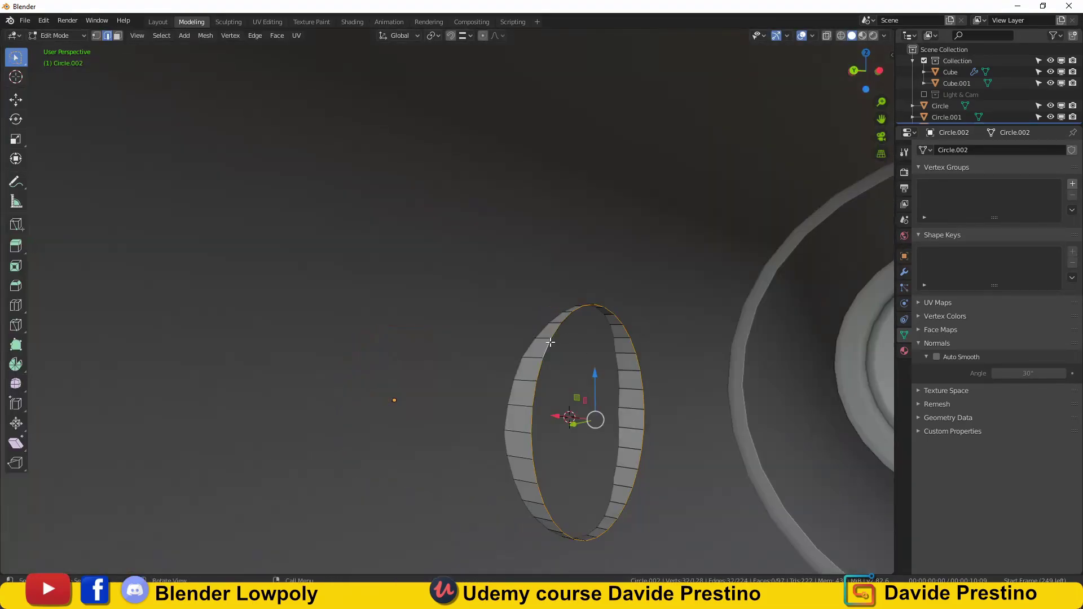
{"action": "key", "text": "shift+d"}
{"action": "key", "text": "Escape"}
{"action": "left_click", "coordinate": [904, 153]}
{"action": "key", "text": "n"}
{"action": "key", "text": "alt+a"}
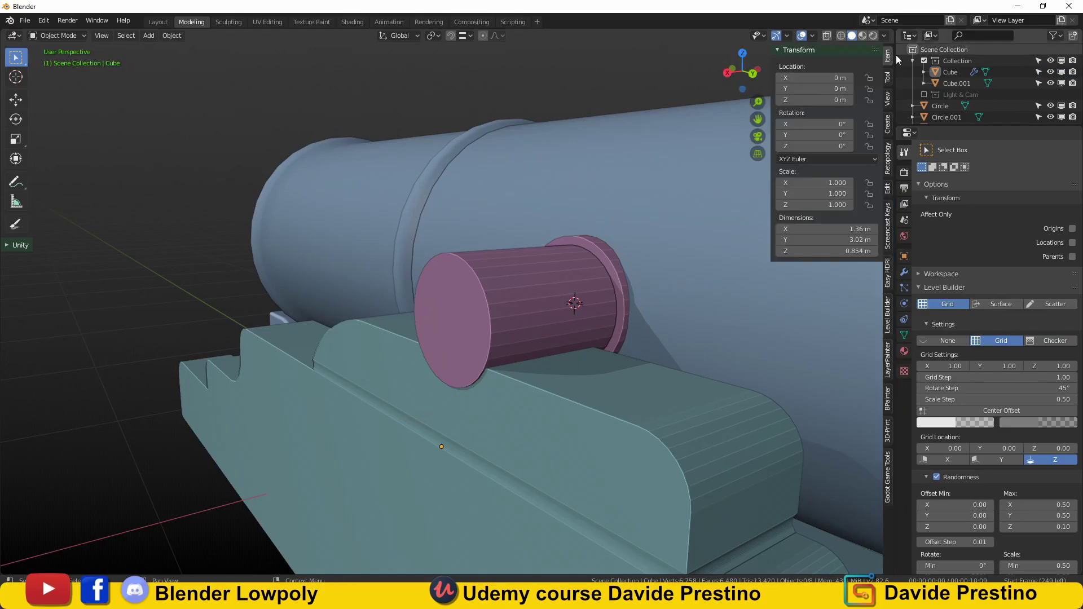
{"action": "left_click", "coordinate": [888, 189]}
{"action": "left_click", "coordinate": [541, 305]}
- Move the duplicated cylinder vertically along Z
{"action": "key", "text": "Tab"}
{"action": "middle_click_drag", "start_coordinate": [588, 252], "coordinate": [544, 289]}
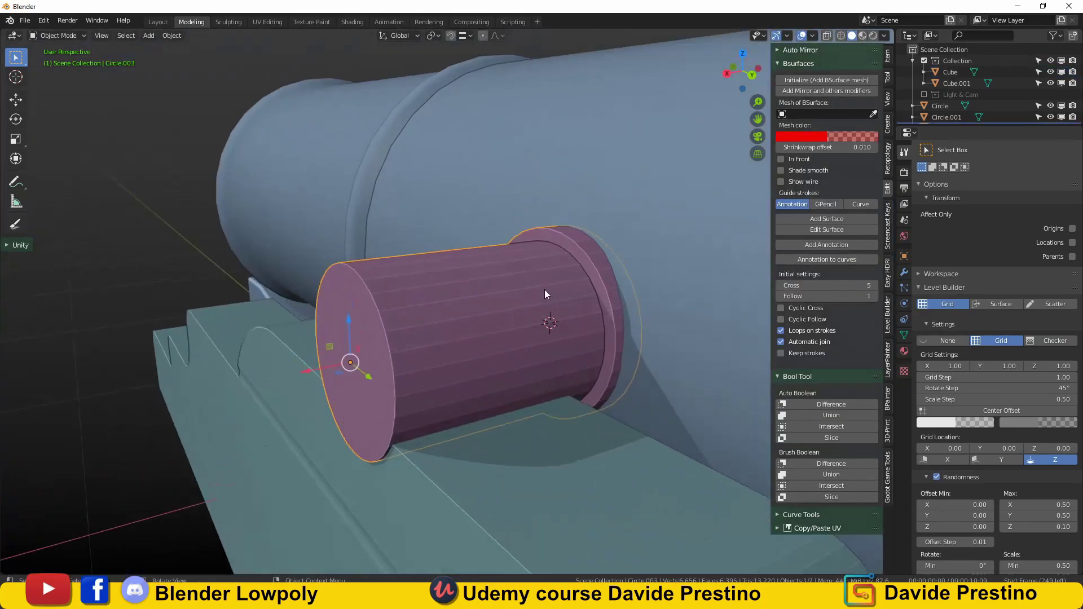
{"action": "scroll", "coordinate": [489, 313], "scroll_direction": "up", "scroll_amount": 3}
{"action": "key", "text": "Tab"}
{"action": "mouse_move", "coordinate": [489, 314]}
{"action": "middle_mouse_down"}
{"action": "mouse_move", "coordinate": [429, 327]}
{"action": "mouse_move", "coordinate": [622, 319]}
{"action": "mouse_move", "coordinate": [431, 358]}
{"action": "mouse_move", "coordinate": [512, 328]}
{"action": "middle_mouse_up"}
{"action": "left_click", "coordinate": [429, 316]}
{"action": "key", "text": "g"}
{"action": "key", "text": "z"}
- Scale the duplicate lengthwise and shift its outer faces along X to form caps
{"action": "key", "text": "Tab"}
{"action": "scroll", "coordinate": [337, 383], "scroll_direction": "up", "scroll_amount": 3}
{"action": "left_click", "coordinate": [446, 347]}
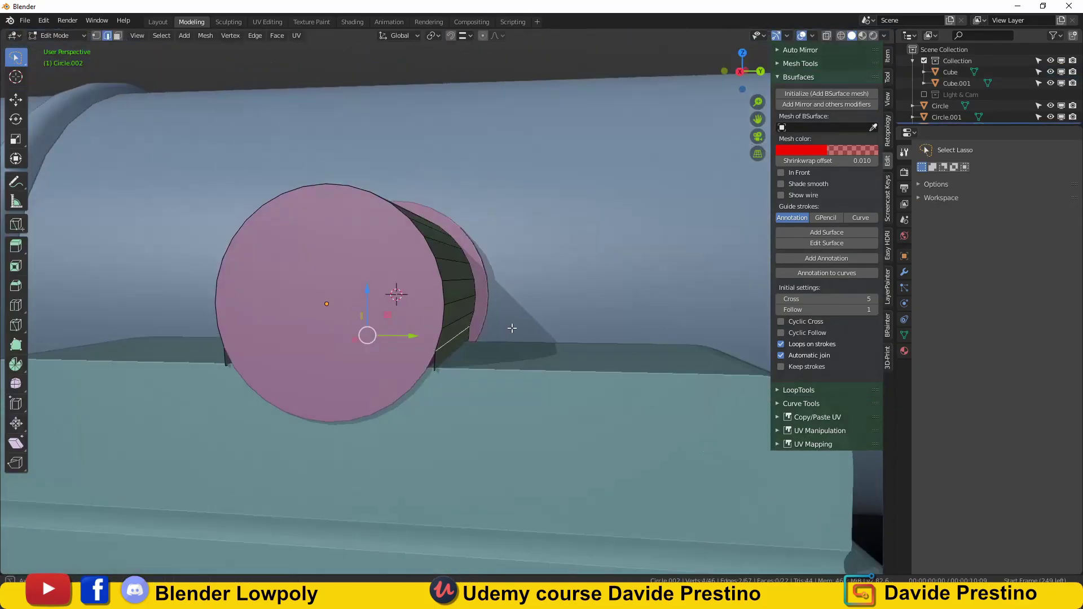
{"action": "left_click", "coordinate": [569, 311]}
{"action": "middle_click_drag", "start_coordinate": [569, 310], "coordinate": [453, 379]}
{"action": "key", "text": "x"}
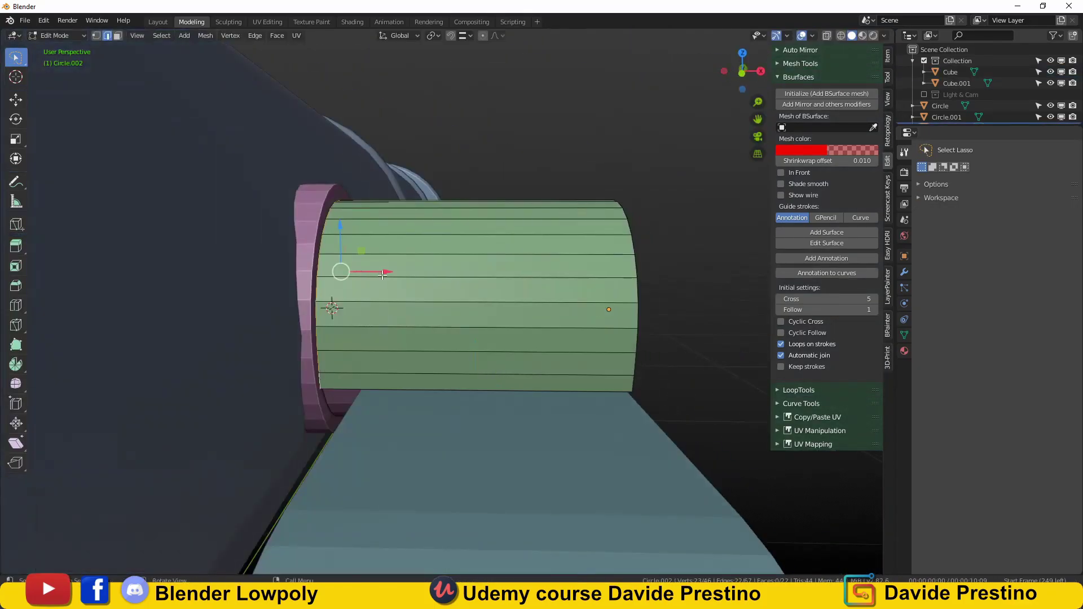
{"action": "mouse_move", "coordinate": [354, 319]}
{"action": "middle_mouse_down"}
{"action": "mouse_move", "coordinate": [424, 293]}
{"action": "mouse_move", "coordinate": [297, 123]}
{"action": "middle_mouse_up"}
{"action": "left_click", "coordinate": [423, 294]}
{"action": "key", "text": "Tab"}
- Extrude edges into a strap arching over the cylinder and thicken it with Solidify
{"action": "left_click", "coordinate": [172, 35]}
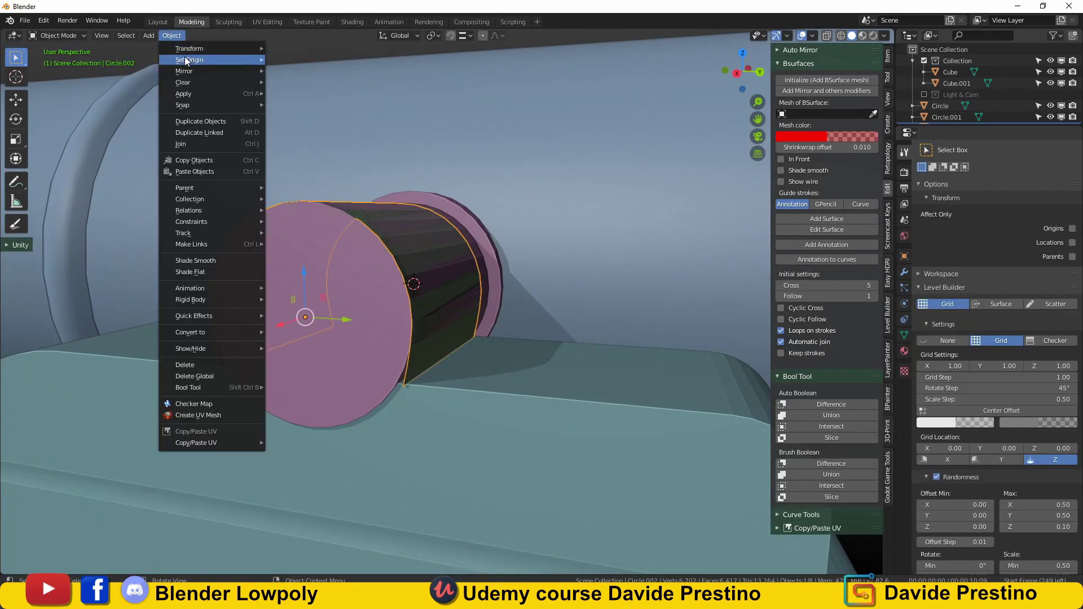
{"action": "key", "text": "Tab"}
{"action": "key", "text": "Tab"}
{"action": "mouse_move", "coordinate": [547, 286]}
{"action": "middle_mouse_down"}
{"action": "mouse_move", "coordinate": [315, 406]}
{"action": "mouse_move", "coordinate": [433, 390]}
{"action": "middle_mouse_up"}
{"action": "key", "text": "Tab"}
{"action": "middle_click_drag", "start_coordinate": [543, 369], "coordinate": [465, 356]}
{"action": "key", "text": "e"}
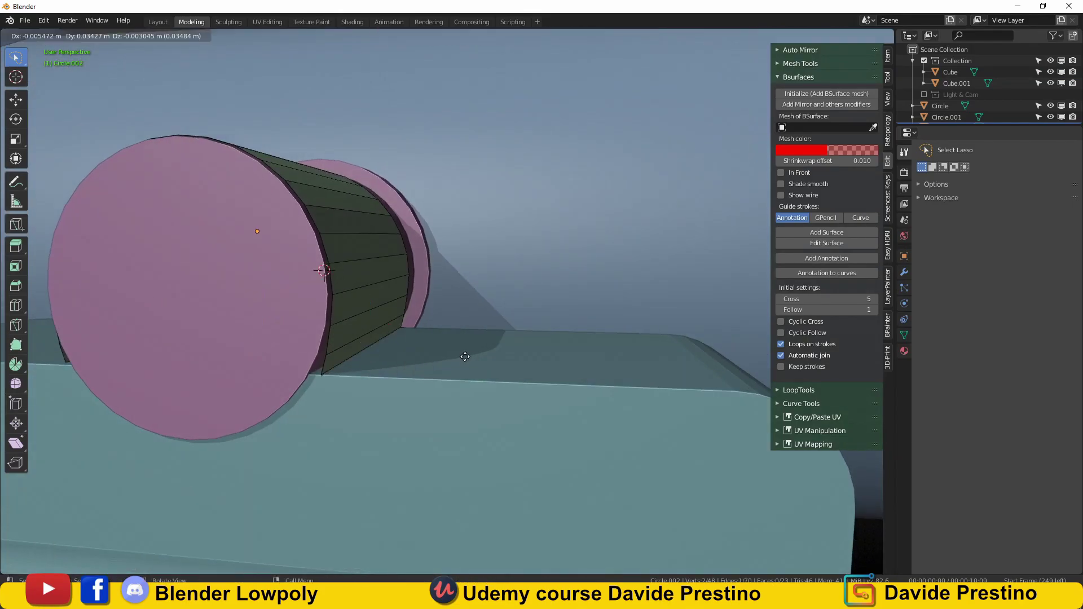
{"action": "left_click", "coordinate": [736, 385]}
{"action": "middle_click_drag", "start_coordinate": [736, 385], "coordinate": [438, 326]}
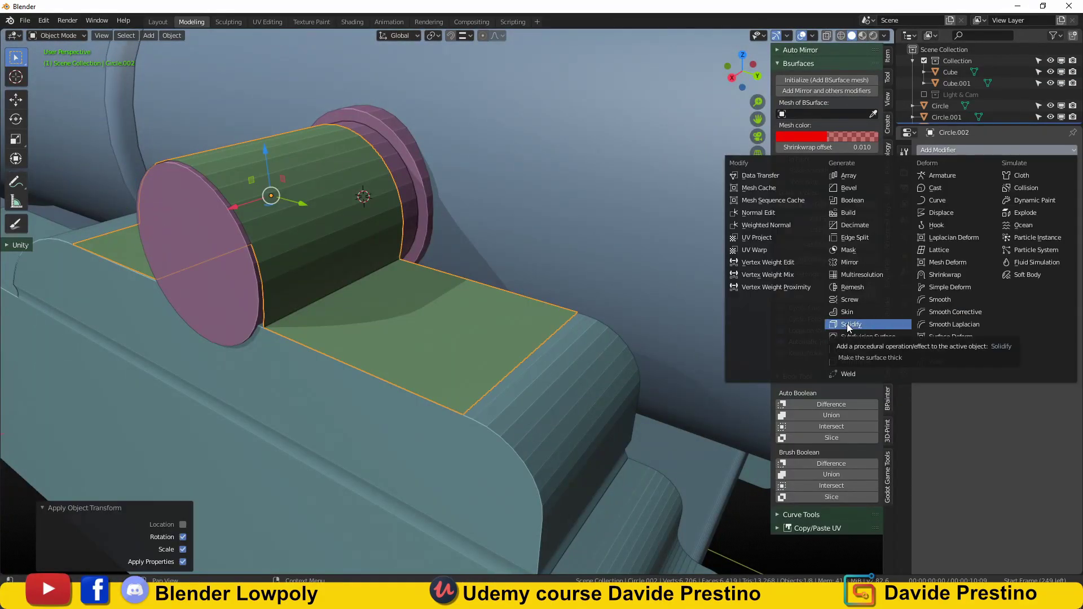
{"action": "left_click", "coordinate": [847, 323]}
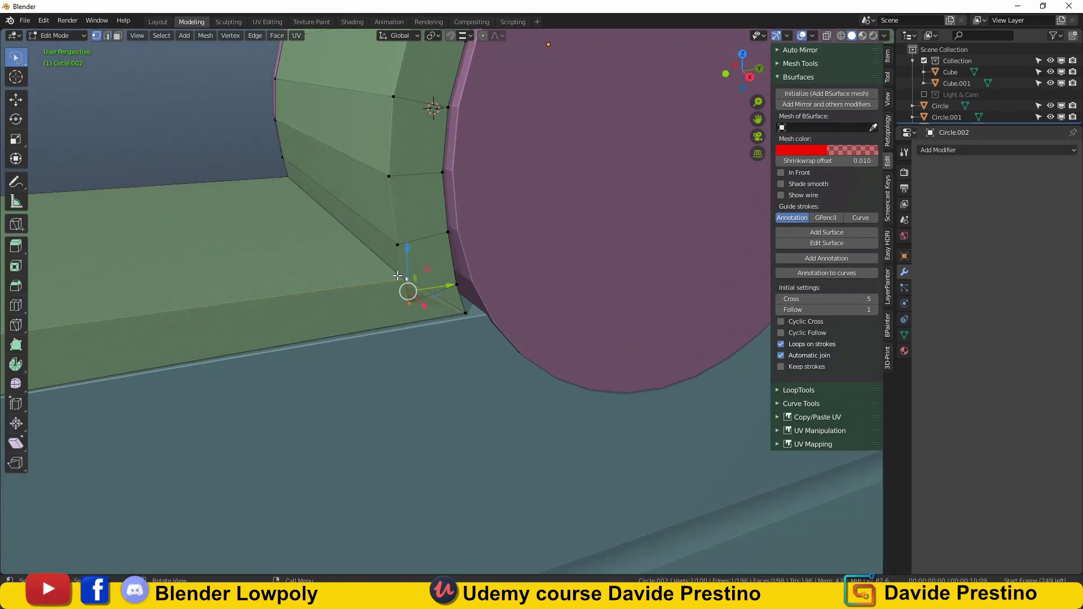
- Merge the strap's selected vertices at centre and isolate the strap in local view
{"action": "key", "text": "m"}
{"action": "left_click", "coordinate": [397, 275]}
{"action": "middle_click_drag", "start_coordinate": [397, 276], "coordinate": [507, 367]}
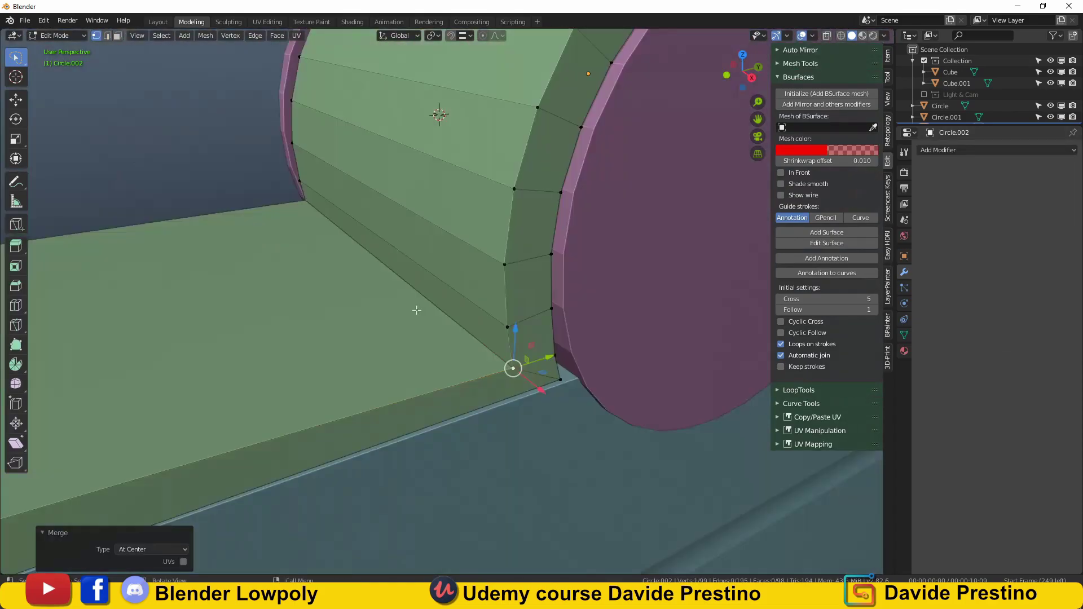
{"action": "key", "text": "KP_Divide"}
{"action": "middle_click_drag", "start_coordinate": [541, 463], "coordinate": [561, 453]}
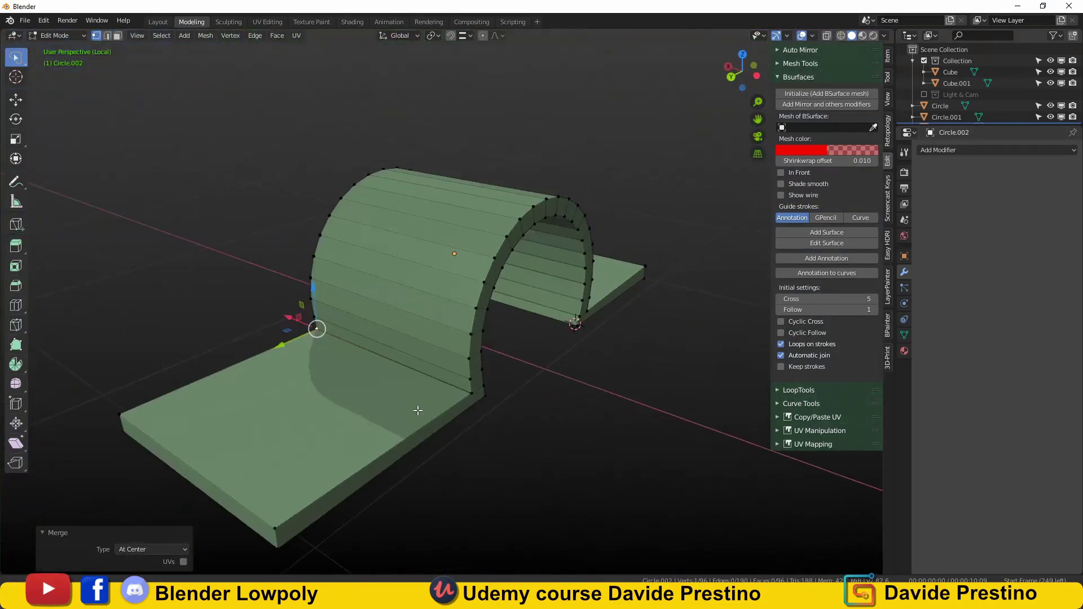
- Select an edge path across the strap and apply Shade Smooth to it
{"action": "key", "text": "Tab"}
{"action": "left_click", "coordinate": [327, 316], "text": "ctrl"}
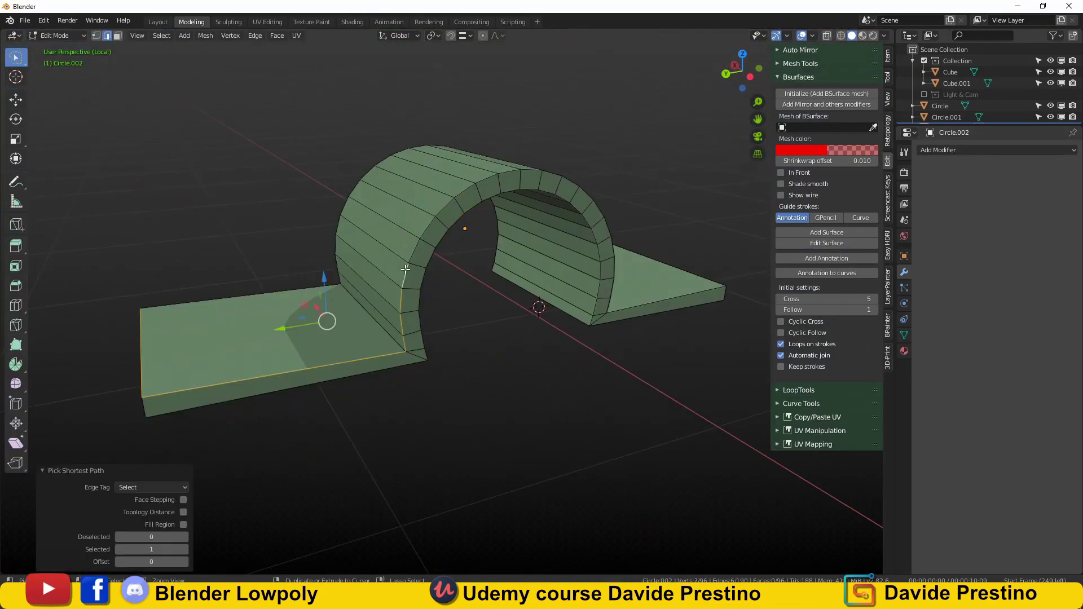
{"action": "middle_click_drag", "start_coordinate": [327, 316], "coordinate": [491, 205]}
{"action": "left_click", "coordinate": [615, 313], "text": "ctrl"}
{"action": "mouse_move", "coordinate": [615, 314]}
{"action": "middle_mouse_down"}
{"action": "mouse_move", "coordinate": [598, 333]}
{"action": "mouse_move", "coordinate": [400, 326]}
{"action": "mouse_move", "coordinate": [472, 338]}
{"action": "middle_mouse_up"}
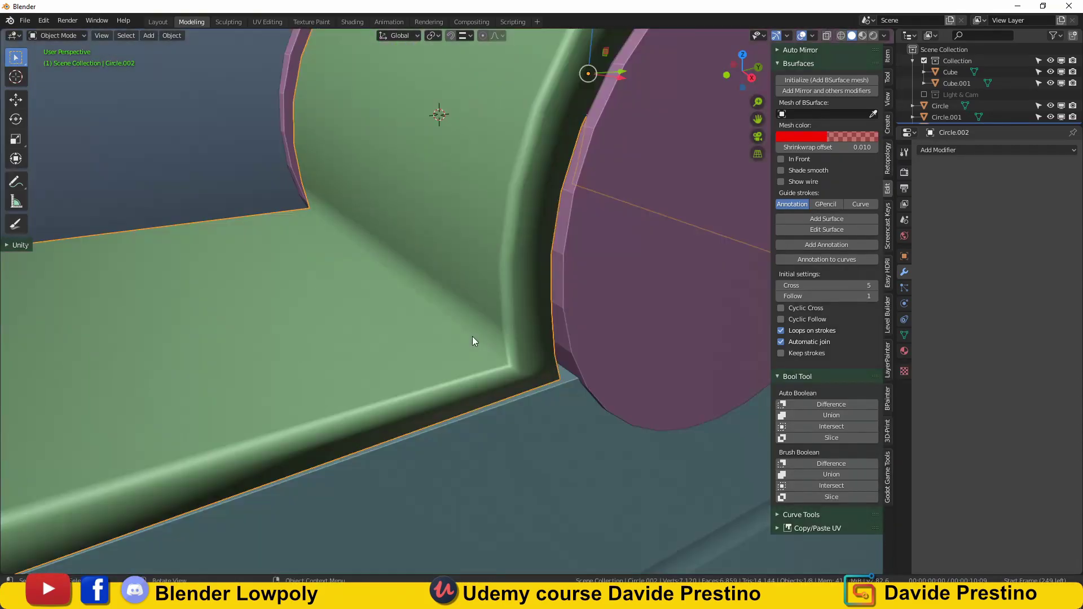
{"action": "right_click", "coordinate": [434, 215]}
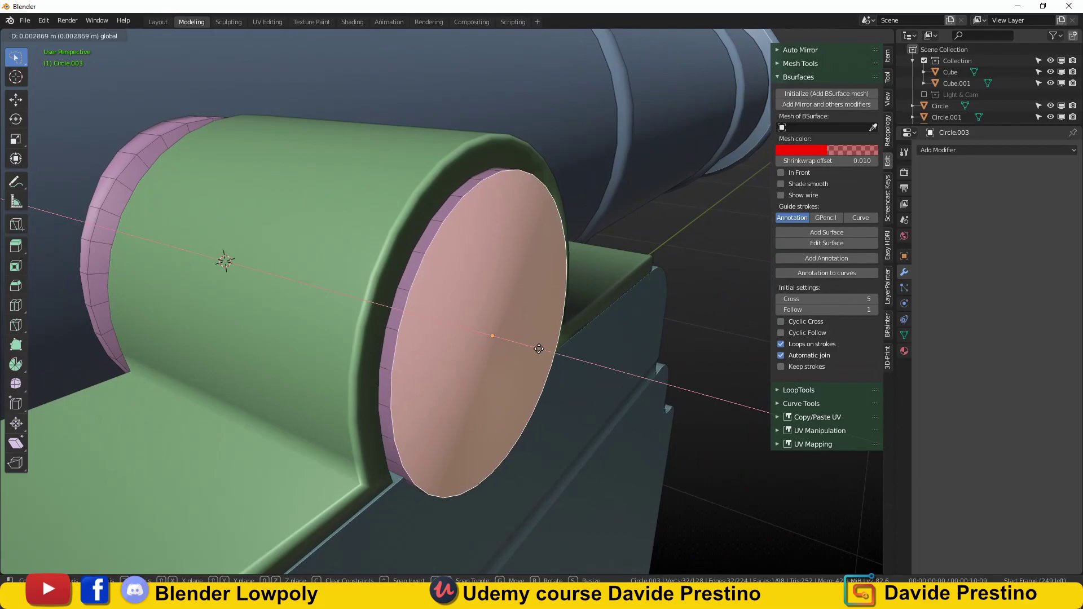
{"action": "left_click", "coordinate": [538, 349]}
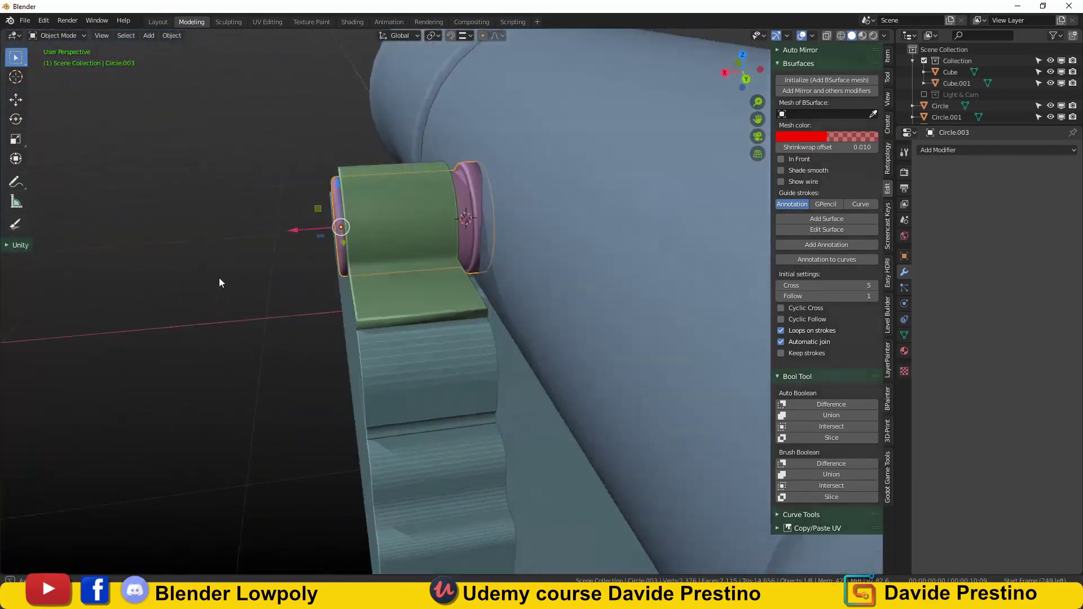
{"action": "key", "text": "shift+a"}
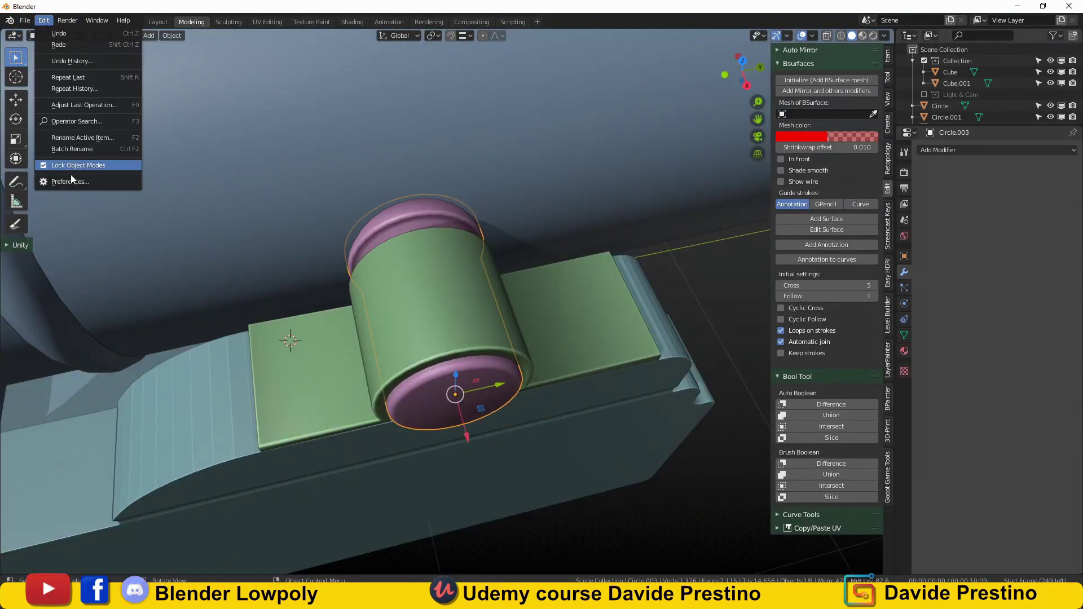
{"action": "left_click", "coordinate": [71, 180]}
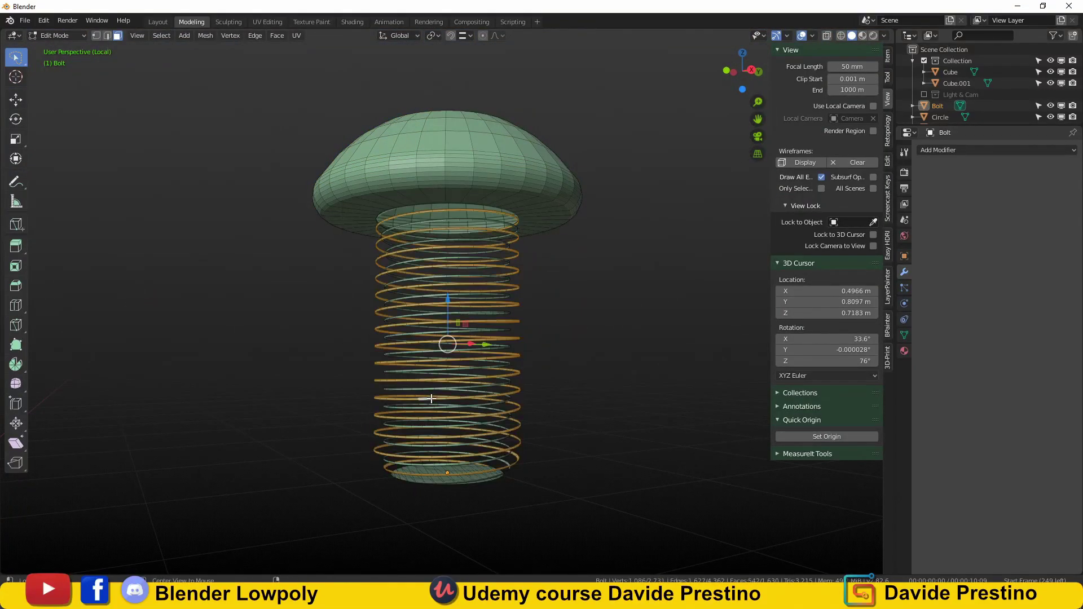
- Delete the bolt dome's top faces and merge the inner rim into one centre vertex
{"action": "left_click", "coordinate": [464, 480]}
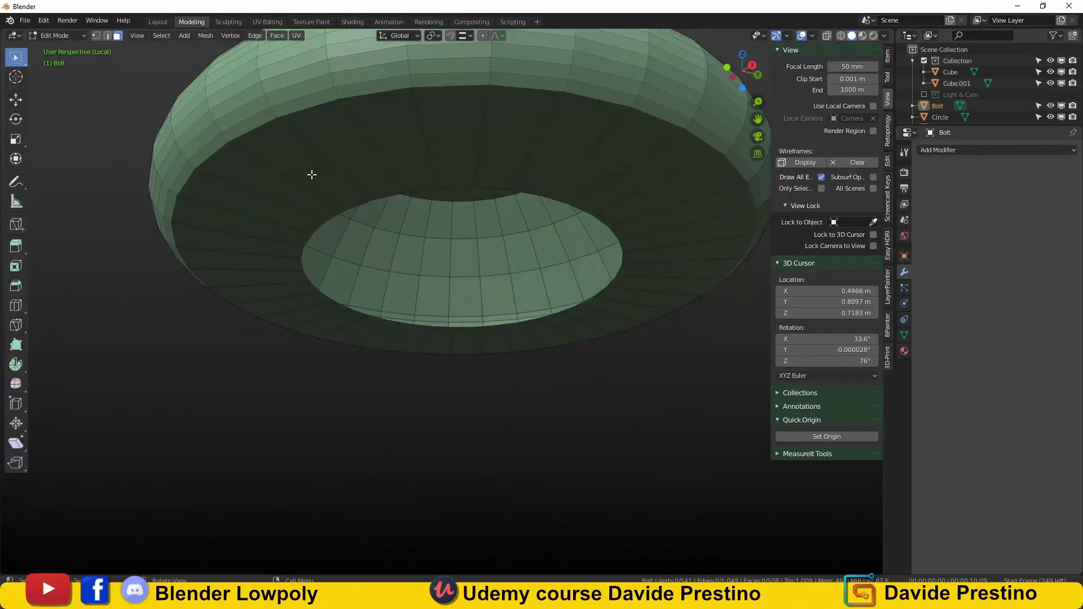
{"action": "scroll", "coordinate": [362, 220], "scroll_direction": "up", "scroll_amount": 4}
{"action": "left_click", "coordinate": [609, 302], "text": "alt"}
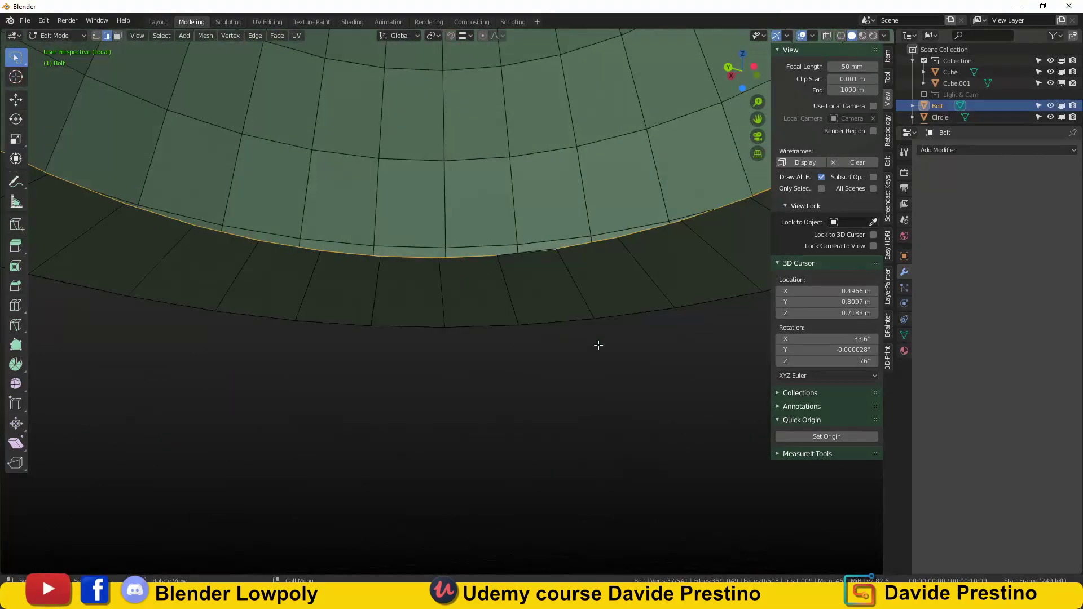
{"action": "middle_click_drag", "start_coordinate": [598, 344], "coordinate": [536, 246]}
{"action": "middle_click_drag", "start_coordinate": [594, 125], "coordinate": [552, 219], "text": "ctrl"}
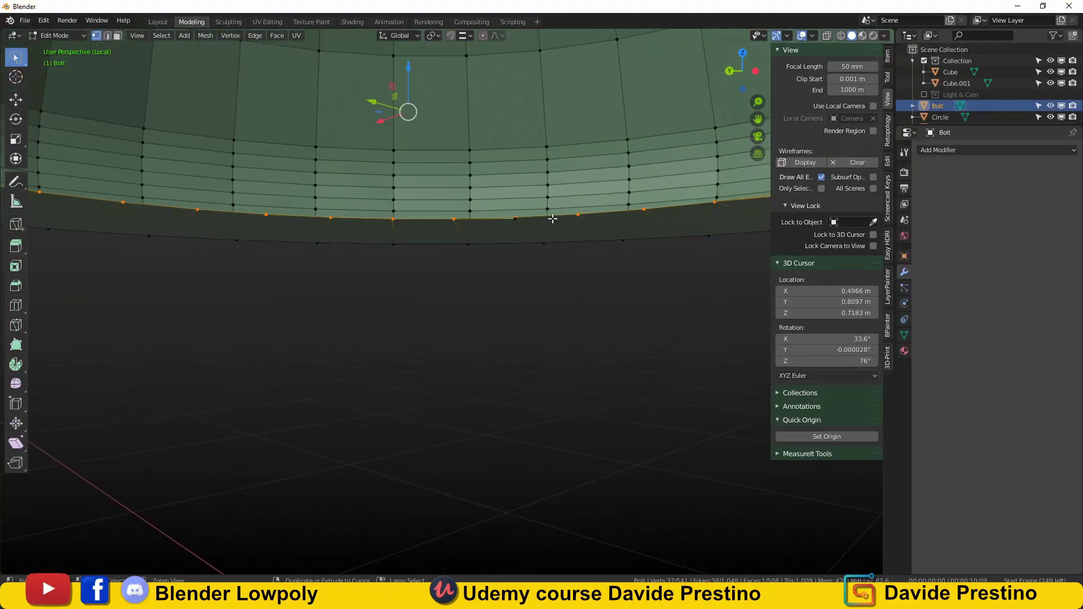
{"action": "key", "text": "m"}
{"action": "middle_click_drag", "start_coordinate": [461, 237], "coordinate": [108, 197]}
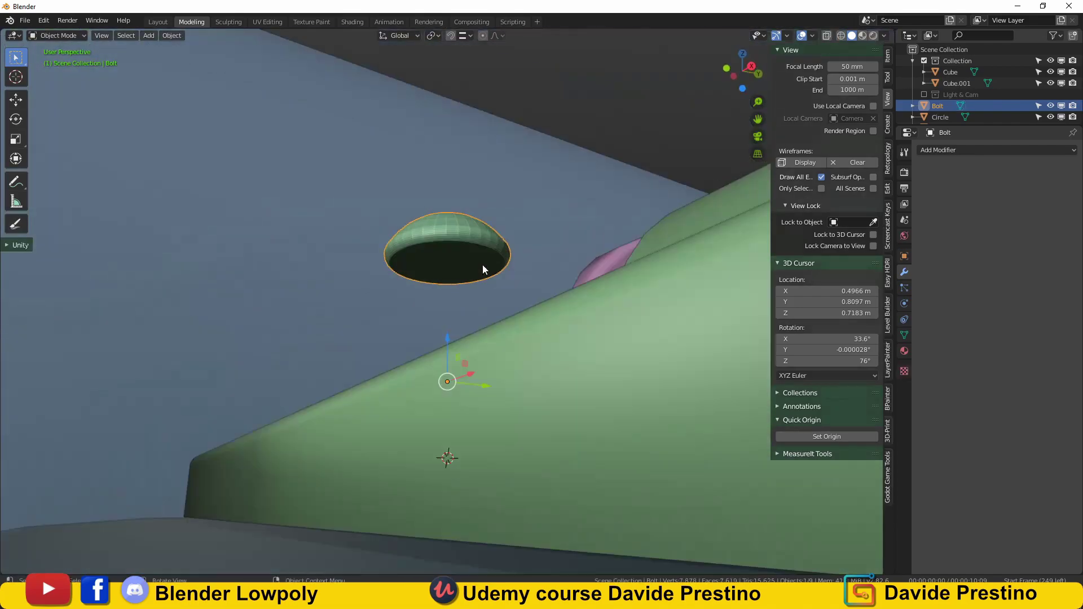
- Place the duplicated bolts in a row along the carriage side from the top view
{"action": "key", "text": "KP_7"}
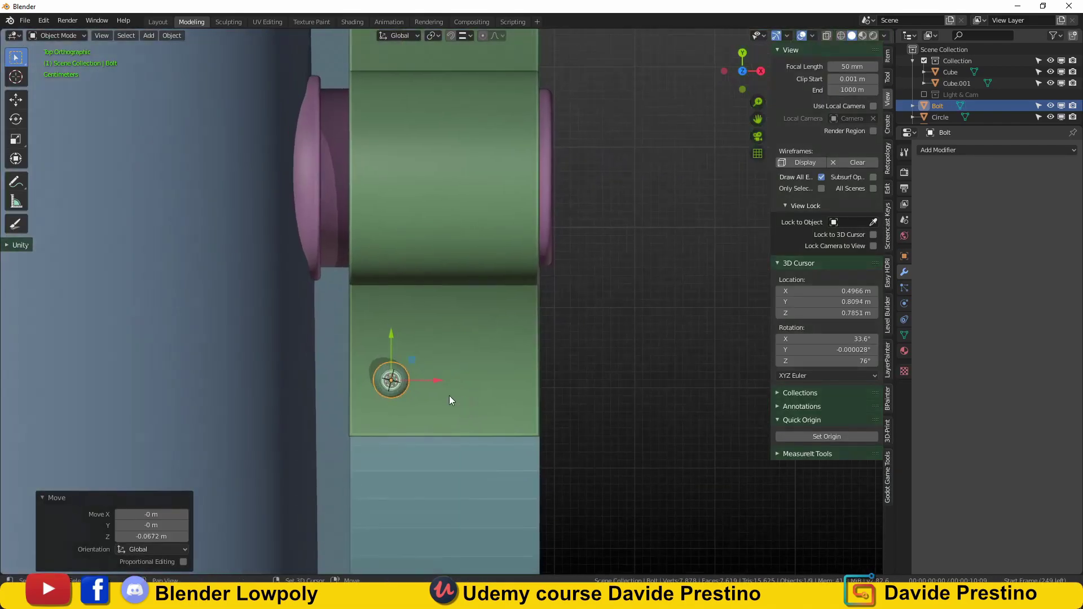
{"action": "left_click", "coordinate": [451, 318]}
{"action": "scroll", "coordinate": [494, 393], "scroll_direction": "up", "scroll_amount": 3, "text": "shift"}
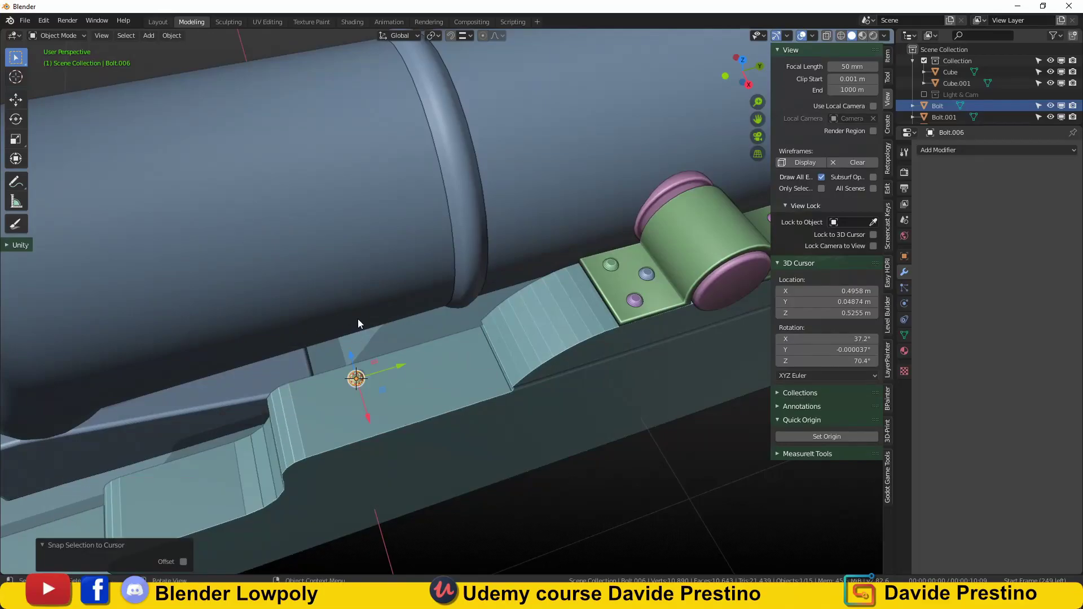
{"action": "key", "text": "KP_7"}
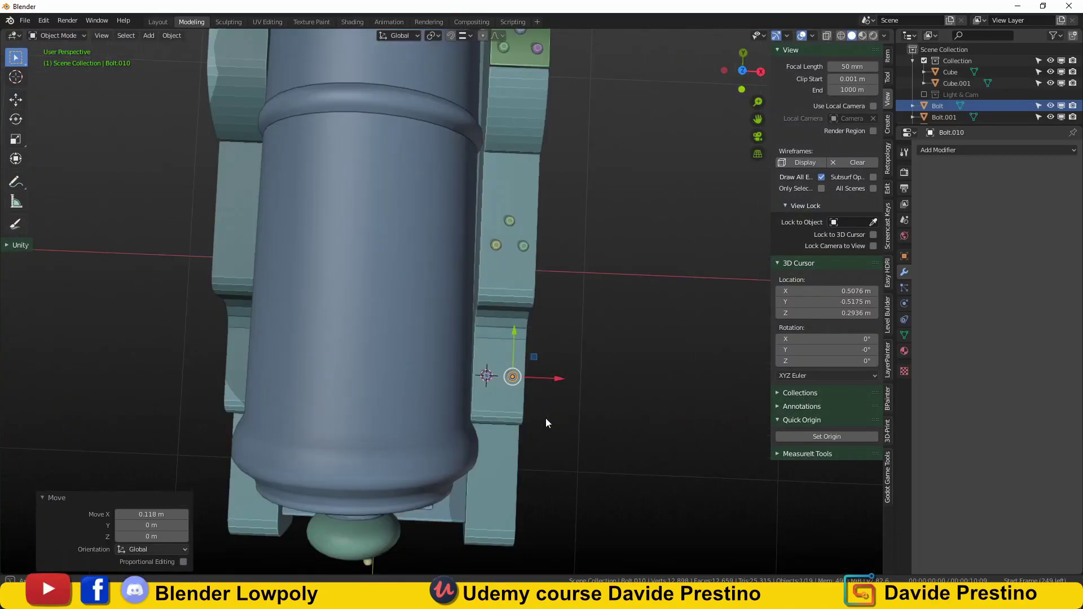
{"action": "middle_click_drag", "start_coordinate": [546, 422], "coordinate": [321, 383]}
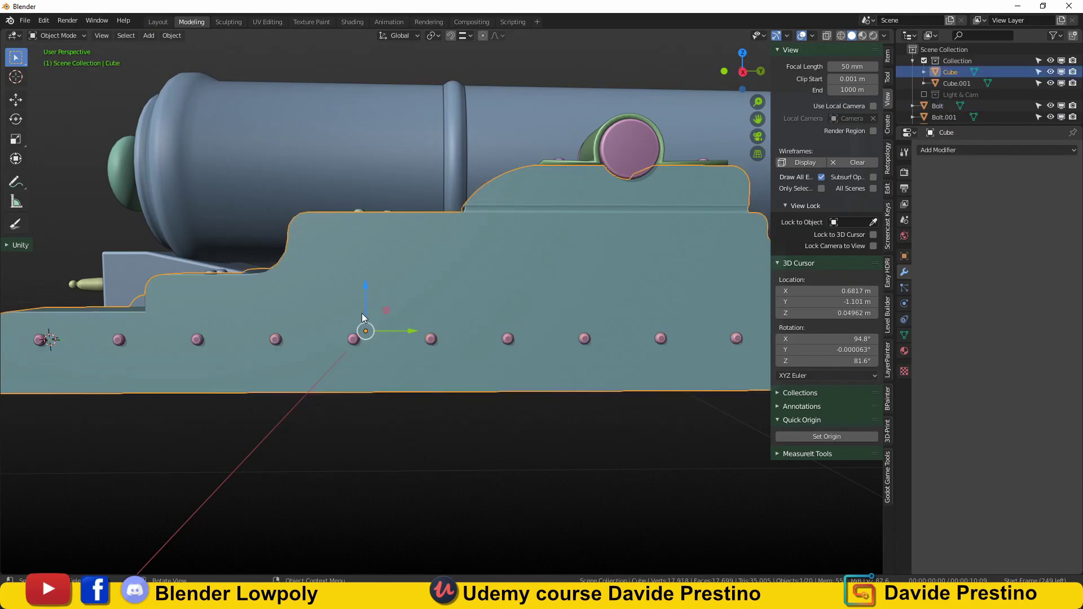
{"action": "key", "text": "Tab"}
{"action": "middle_click_drag", "start_coordinate": [362, 317], "coordinate": [276, 310]}
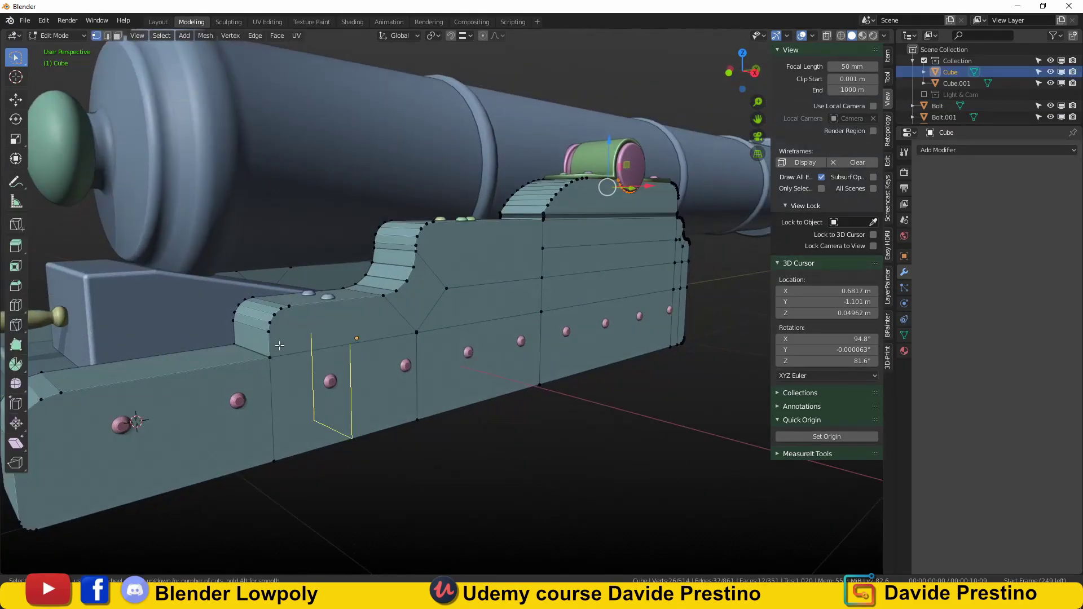
- Select an edge loop along the carriage side and pull it slightly inward as a groove
{"action": "key", "text": "KP_3"}
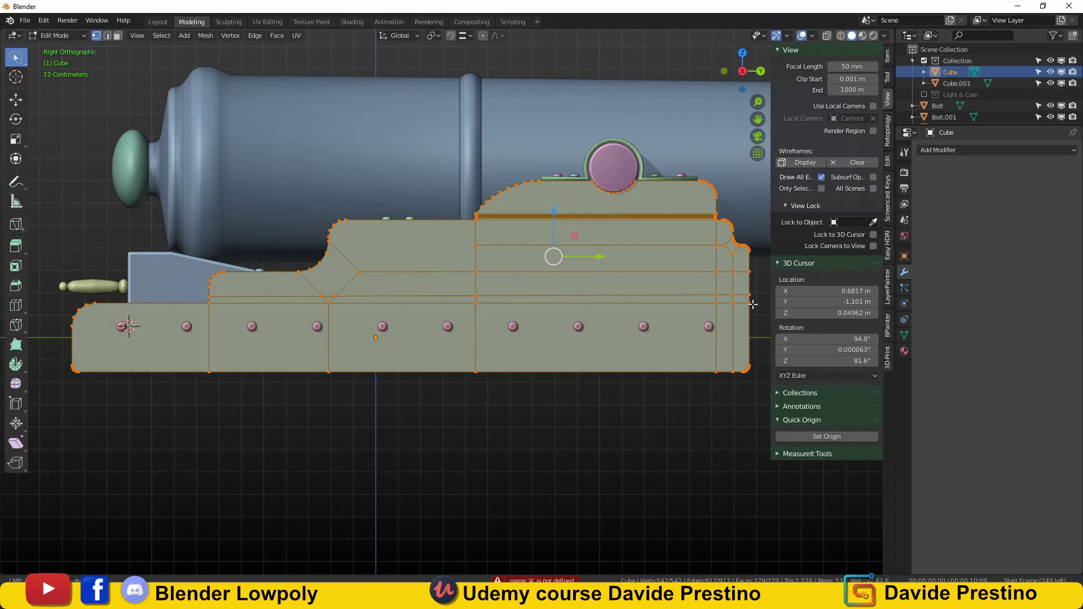
{"action": "left_click", "coordinate": [271, 302], "text": "alt"}
{"action": "middle_click_drag", "start_coordinate": [270, 301], "coordinate": [612, 376]}
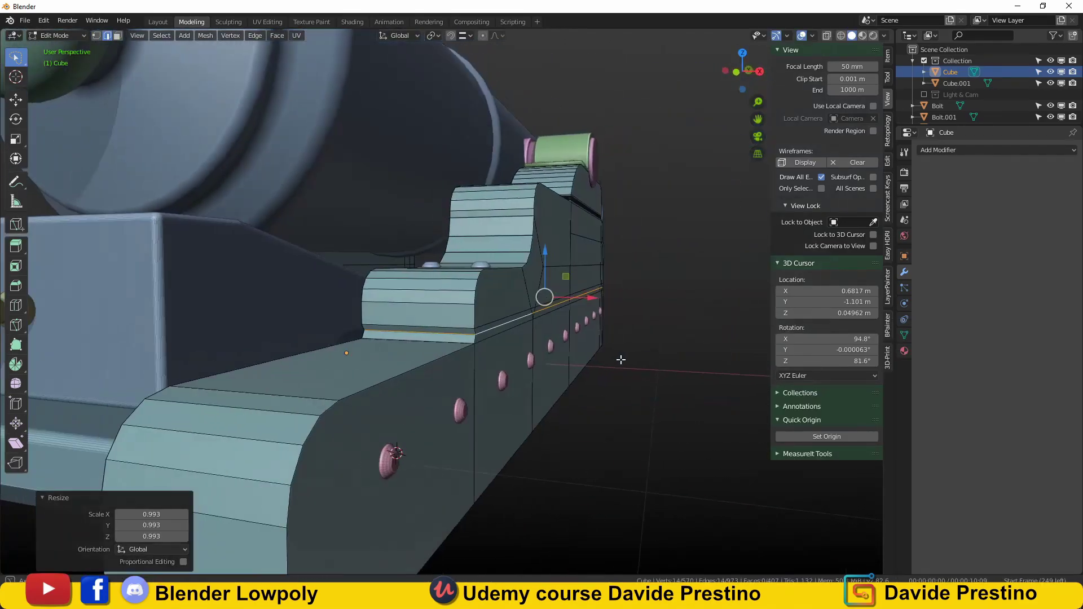
{"action": "scroll", "coordinate": [613, 375], "scroll_direction": "up", "scroll_amount": 5}
{"action": "key", "text": "ctrl+b"}
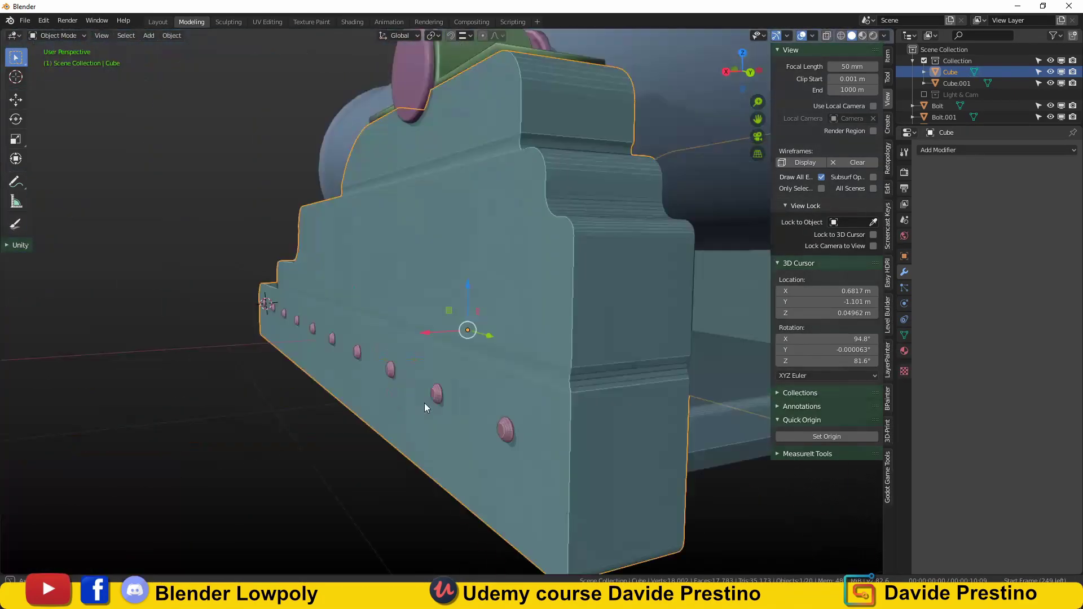
- Shrink the new plane to a small square plate and flatten it along Y
{"action": "key", "text": "s"}
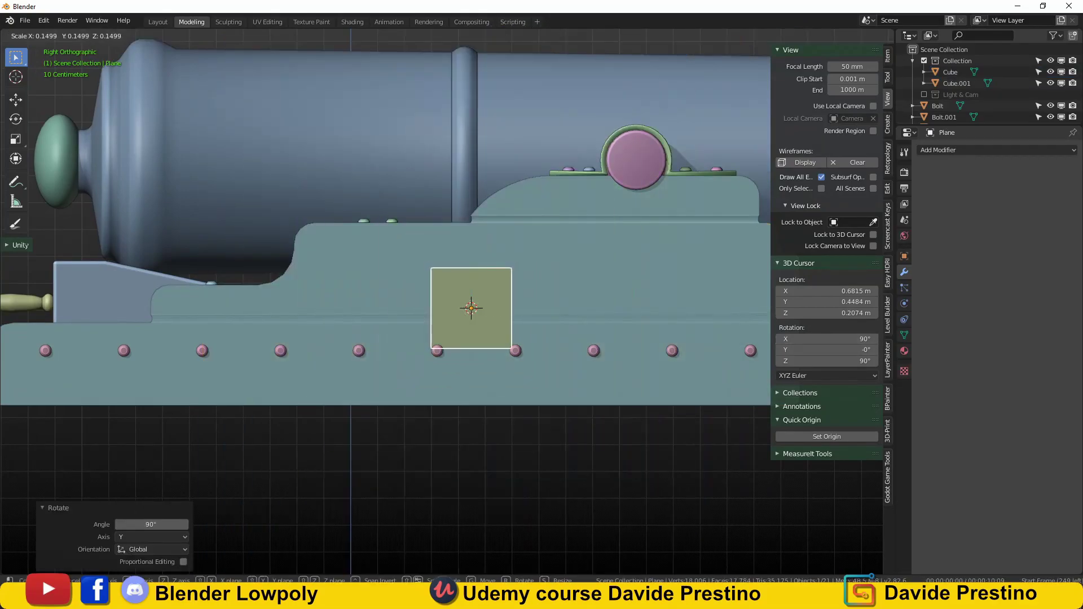
{"action": "key", "text": "Return"}
{"action": "middle_click_drag", "start_coordinate": [471, 308], "coordinate": [509, 306]}
{"action": "key", "text": "s"}
{"action": "key", "text": "y"}
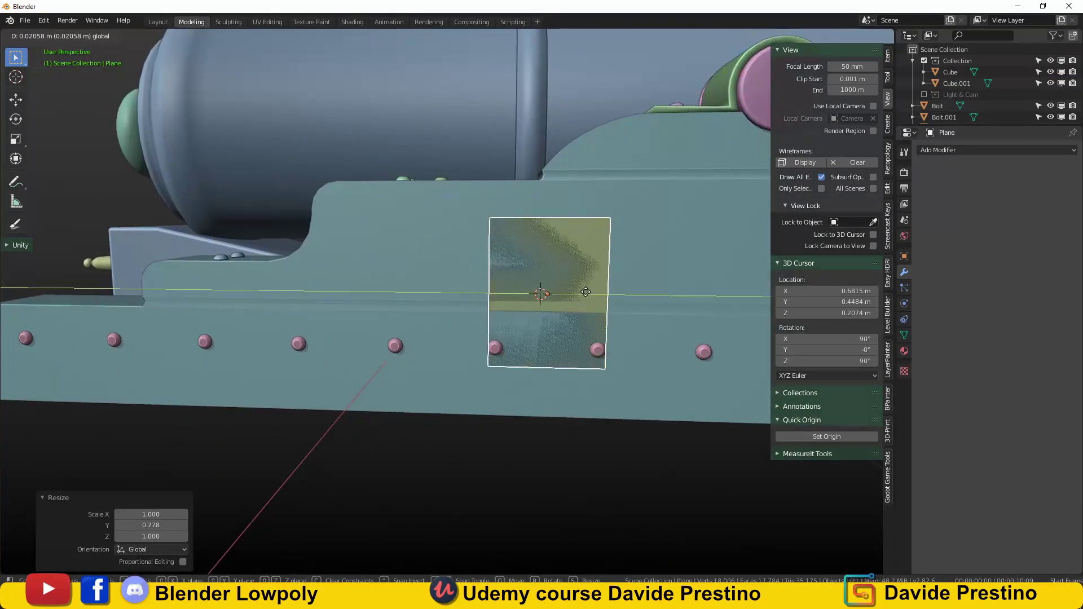
{"action": "middle_click_drag", "start_coordinate": [602, 311], "coordinate": [429, 394]}
- Select both bolts completely to reuse them on the plate's corners
{"action": "left_click", "coordinate": [413, 388]}
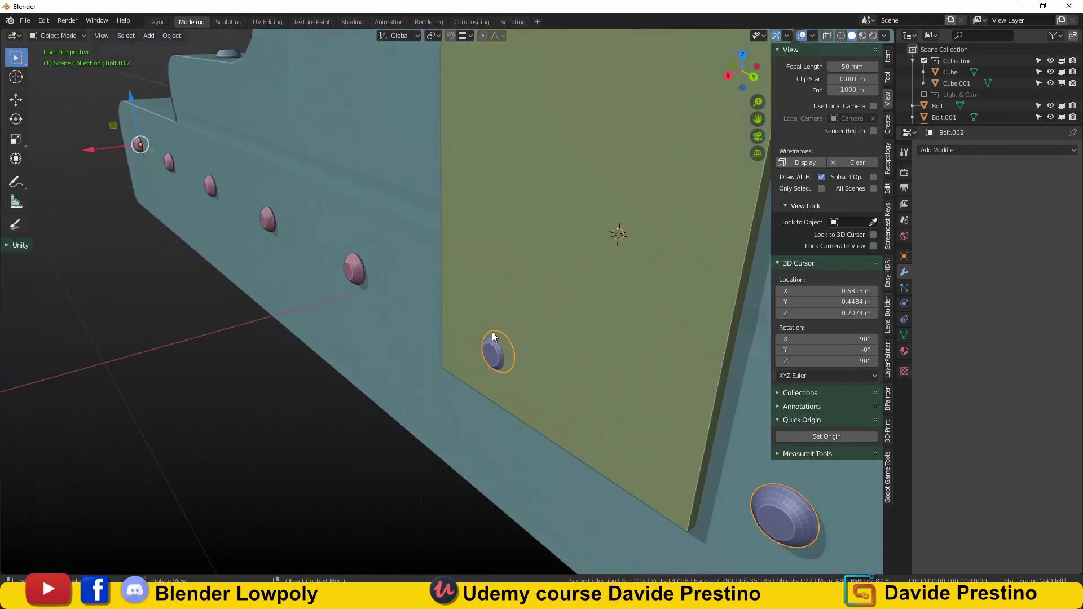
{"action": "key", "text": "Tab"}
{"action": "key", "text": "ctrl+l"}
{"action": "key", "text": "KP_3"}
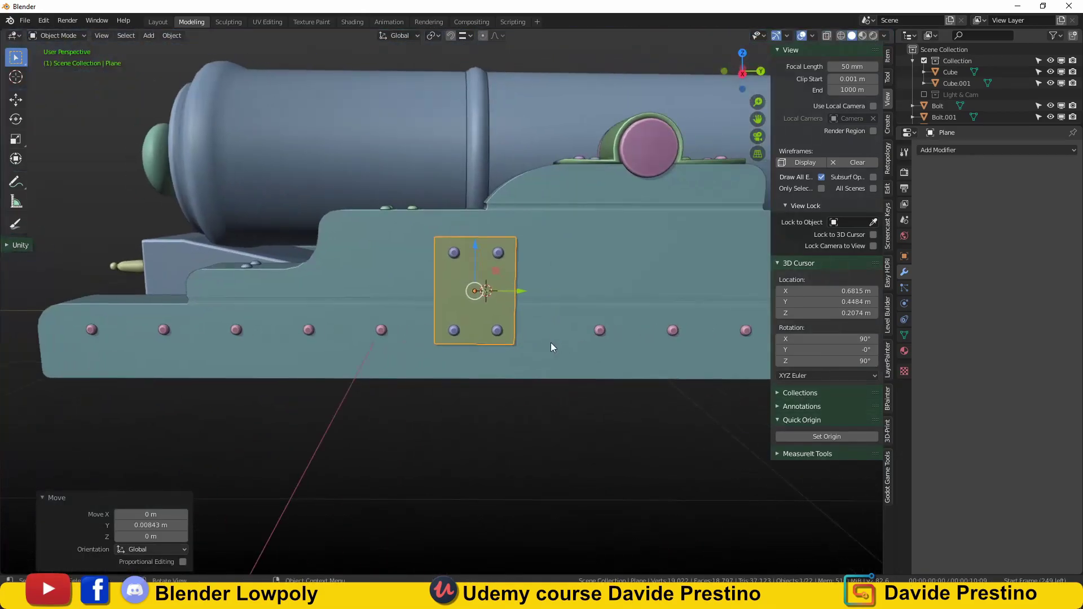
{"action": "left_click", "coordinate": [474, 282]}
{"action": "scroll", "coordinate": [505, 207], "scroll_direction": "up", "scroll_amount": 5}
{"action": "mouse_move", "coordinate": [506, 206]}
{"action": "middle_mouse_down"}
{"action": "mouse_move", "coordinate": [414, 314]}
{"action": "mouse_move", "coordinate": [431, 385]}
{"action": "middle_mouse_up"}
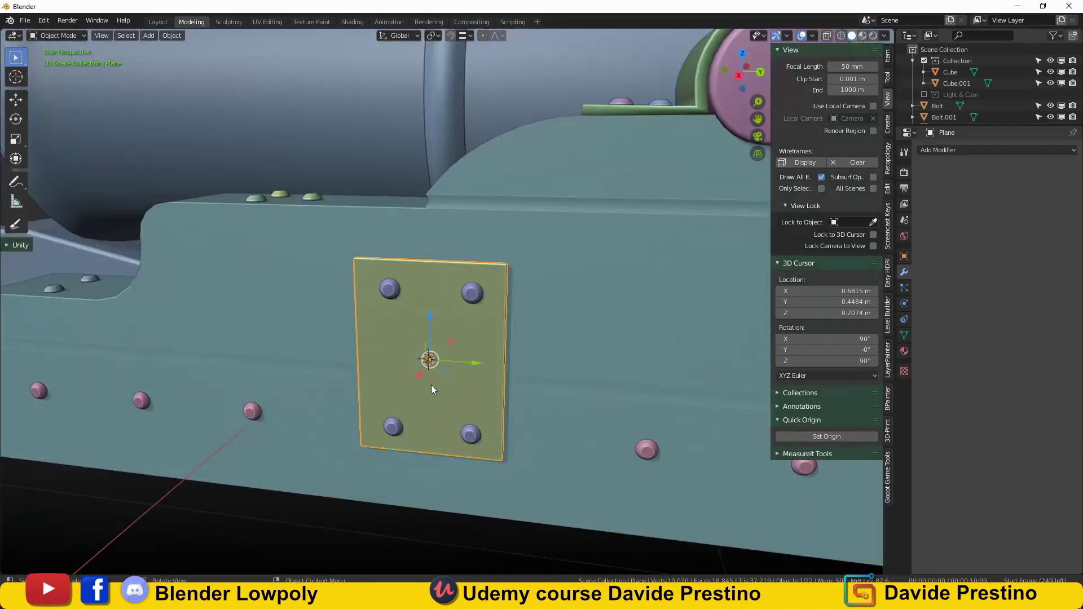
{"action": "scroll", "coordinate": [431, 384], "scroll_direction": "up", "scroll_amount": 4}
- Add a Bezier circle ring at the plate centre, shrink it, and shift it along X
{"action": "key", "text": "shift+a"}
{"action": "left_click", "coordinate": [478, 104]}
{"action": "scroll", "coordinate": [497, 339], "scroll_direction": "down", "scroll_amount": 8}
{"action": "key", "text": "s"}
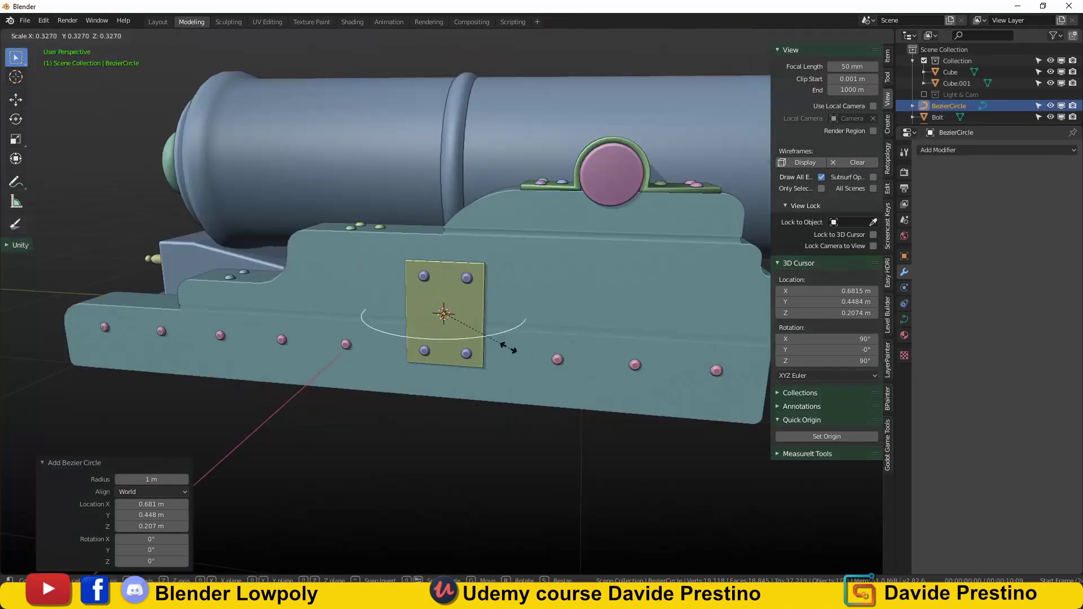
{"action": "scroll", "coordinate": [488, 320], "scroll_direction": "up", "scroll_amount": 2}
{"action": "key", "text": "g"}
{"action": "key", "text": "x"}
{"action": "middle_click_drag", "start_coordinate": [560, 337], "coordinate": [734, 366]}
{"action": "scroll", "coordinate": [733, 367], "scroll_direction": "up", "scroll_amount": 3}
{"action": "key", "text": "g"}
{"action": "key", "text": "x"}
{"action": "left_click", "coordinate": [858, 401]}
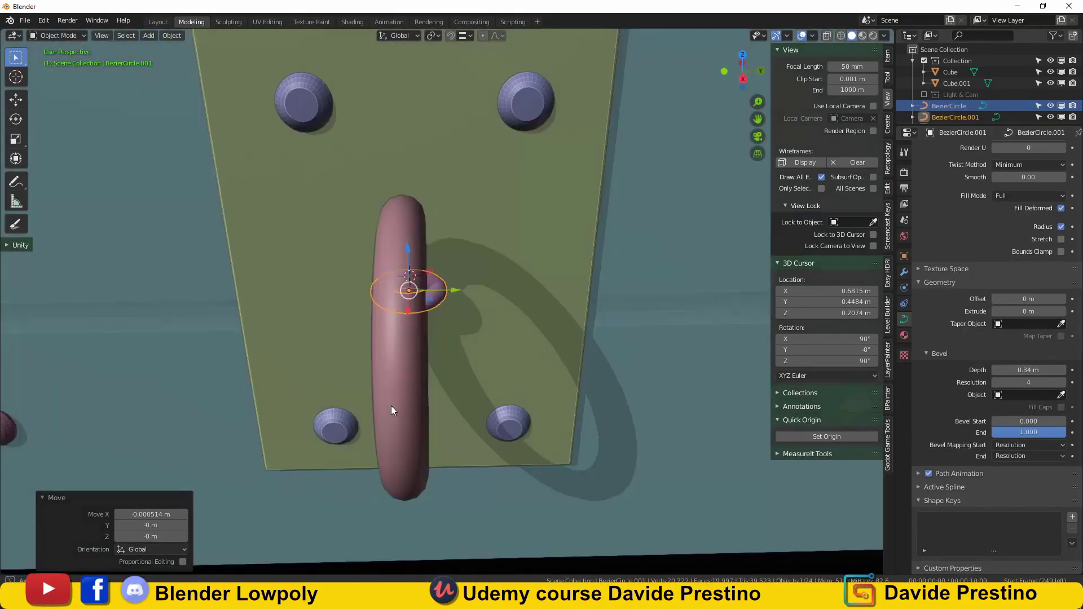
{"action": "scroll", "coordinate": [384, 363], "scroll_direction": "down", "scroll_amount": 10}
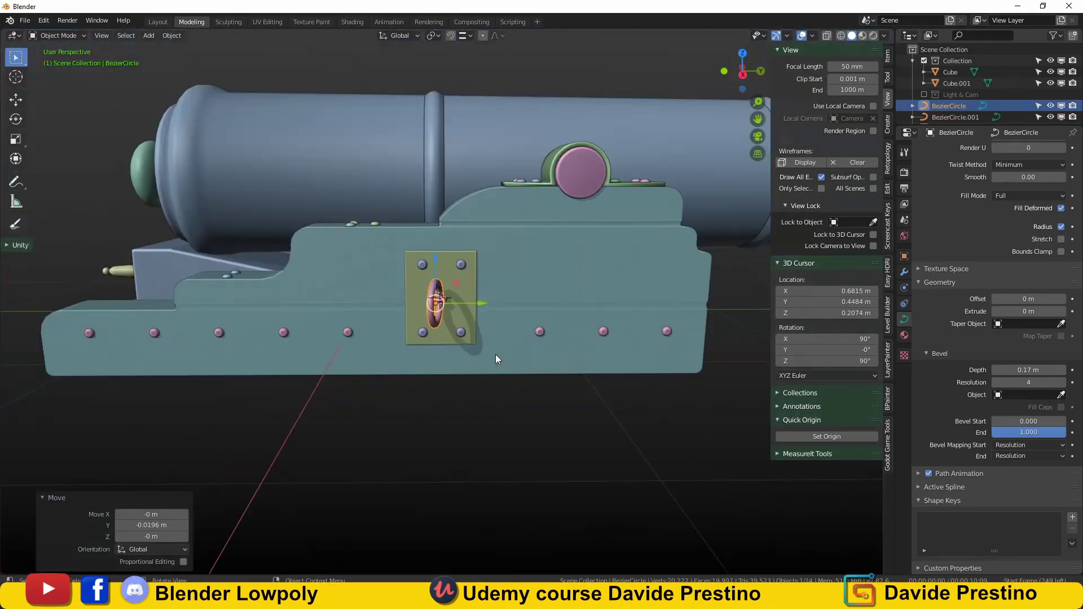
{"action": "mouse_move", "coordinate": [545, 385]}
{"action": "middle_mouse_down"}
{"action": "mouse_move", "coordinate": [492, 304]}
{"action": "mouse_move", "coordinate": [516, 327]}
{"action": "middle_mouse_up"}
- Join the barrel parts and scale the muzzle face inward into a rim around a recessed bore
{"action": "right_click", "coordinate": [233, 323]}
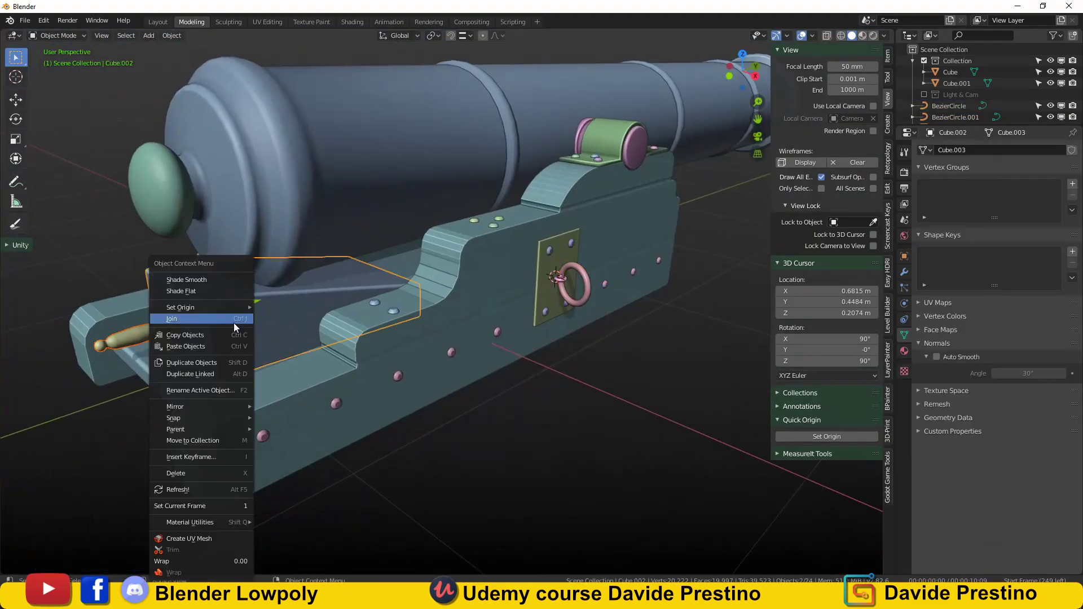
{"action": "left_click", "coordinate": [269, 174]}
{"action": "key", "text": "Tab"}
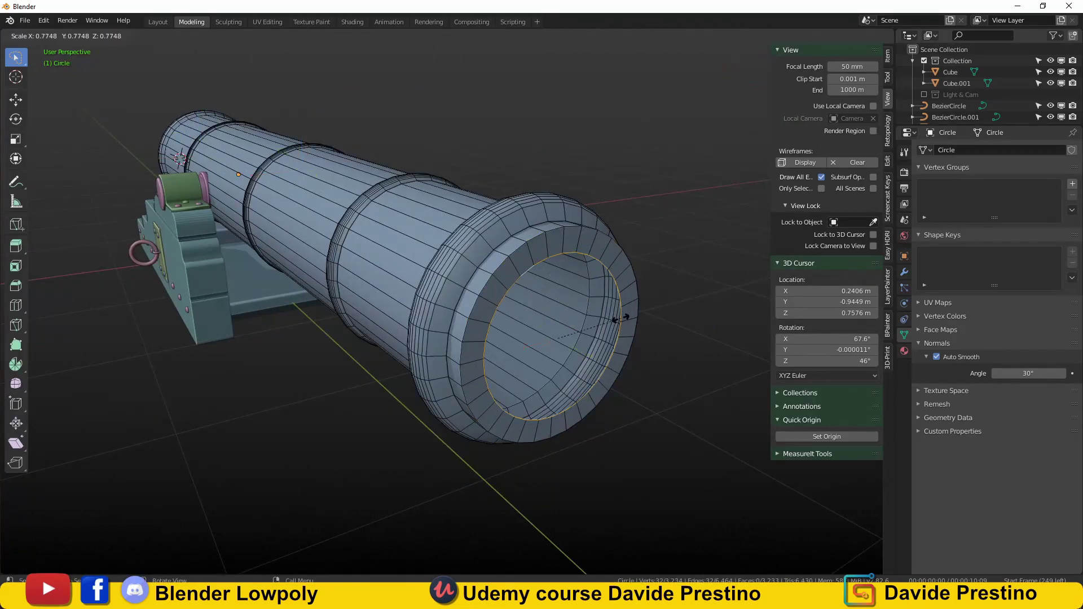
{"action": "left_click", "coordinate": [621, 319]}
{"action": "middle_click_drag", "start_coordinate": [621, 318], "coordinate": [573, 291]}
{"action": "middle_click_drag", "start_coordinate": [886, 273], "coordinate": [627, 319]}
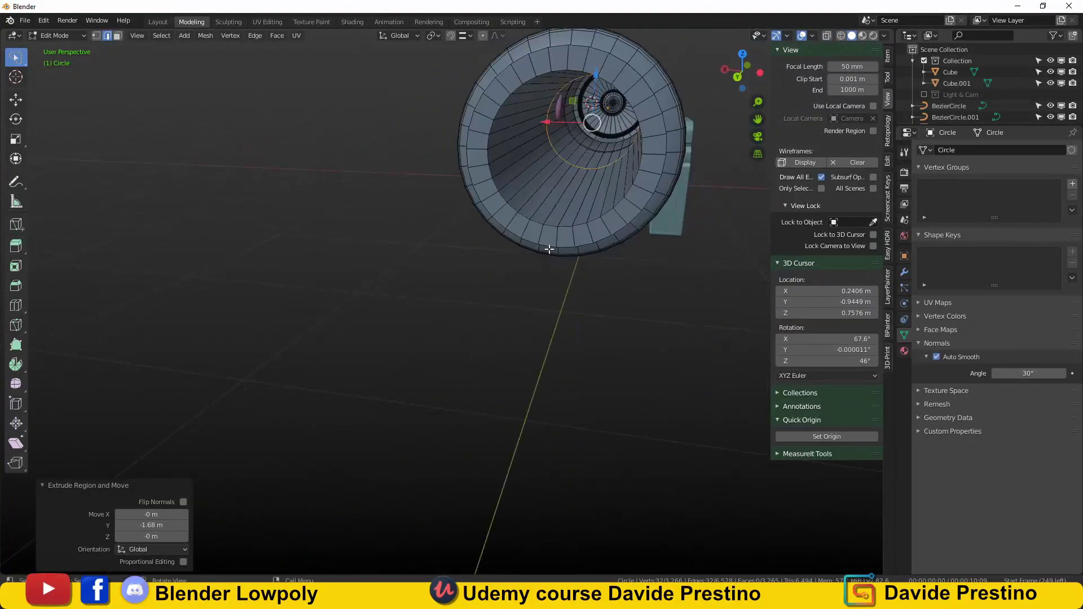
{"action": "middle_click_drag", "start_coordinate": [560, 223], "coordinate": [538, 160]}
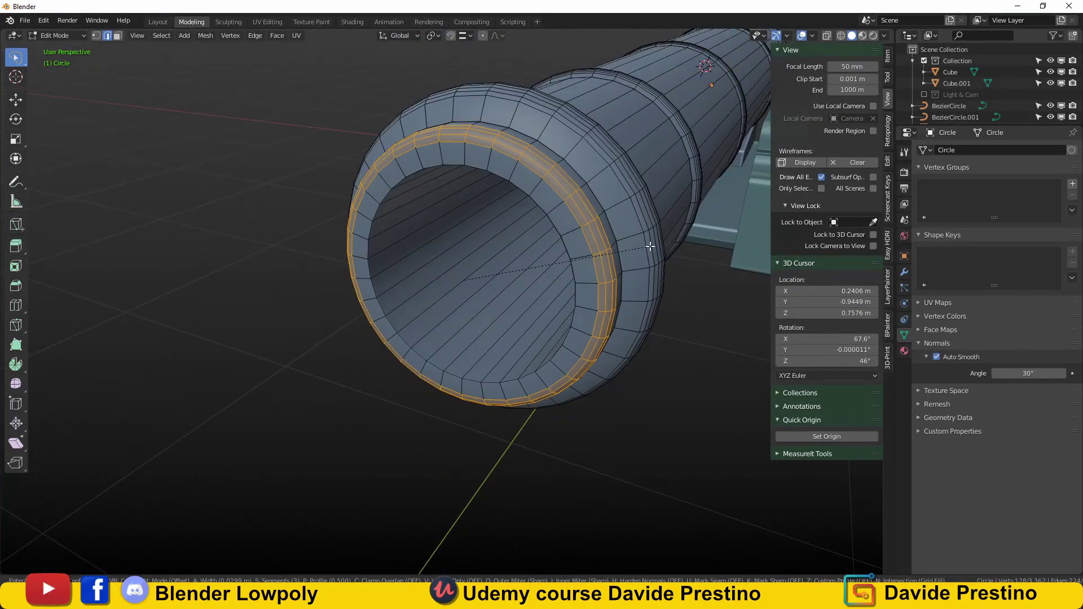
{"action": "key", "text": "Escape"}
{"action": "middle_click_drag", "start_coordinate": [622, 209], "coordinate": [551, 215]}
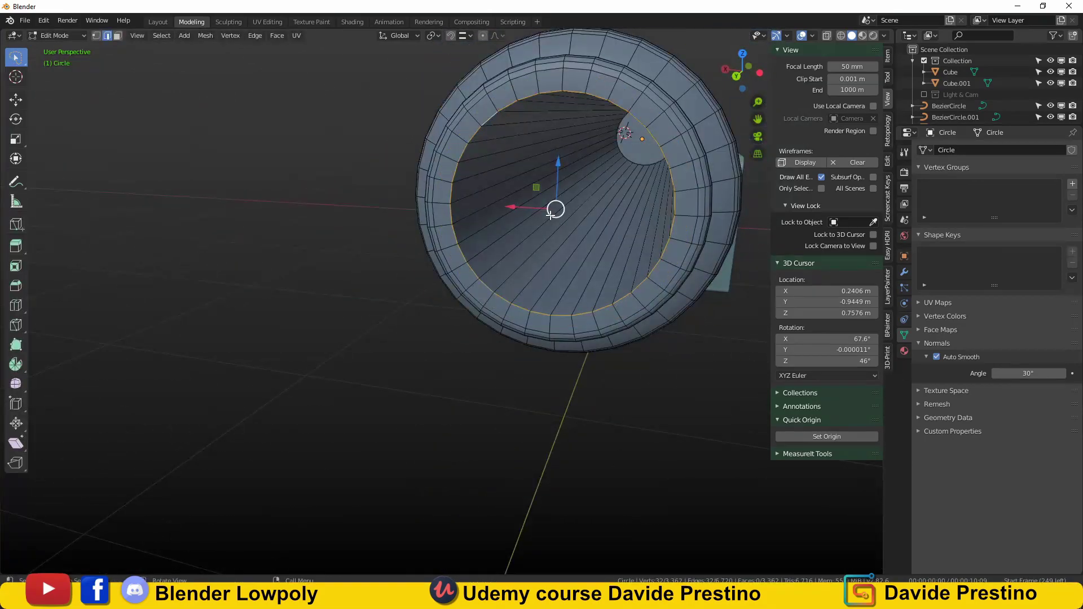
{"action": "left_click", "coordinate": [744, 240]}
{"action": "middle_click_drag", "start_coordinate": [743, 239], "coordinate": [395, 289]}
{"action": "left_click", "coordinate": [394, 289], "text": "alt"}
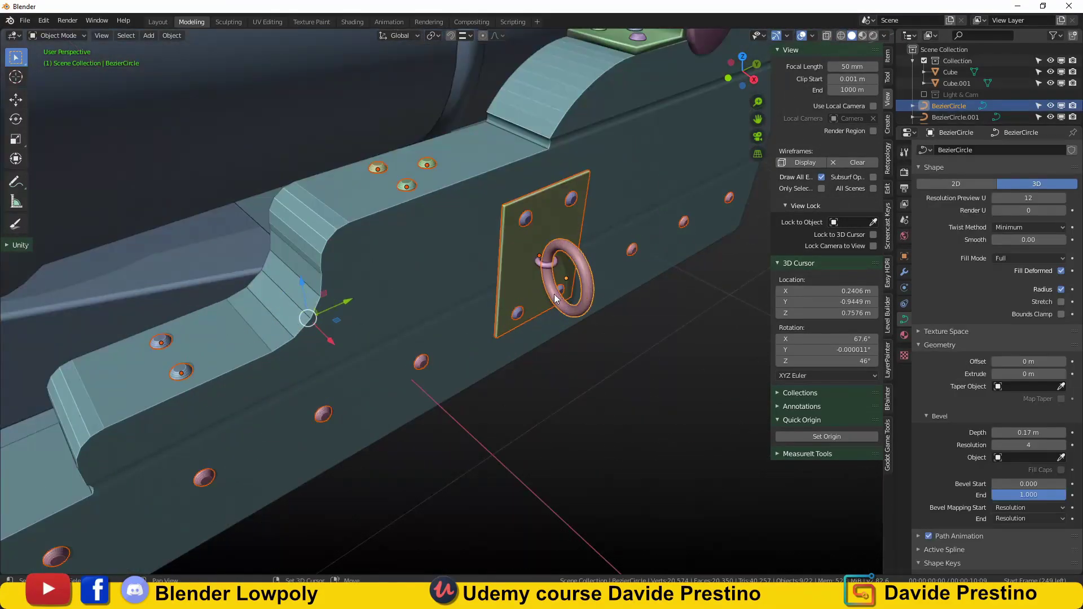
- Convert the ring curve to a mesh and give the plate an X-axis Mirror modifier
{"action": "right_click", "coordinate": [491, 297]}
{"action": "left_click", "coordinate": [491, 297]}
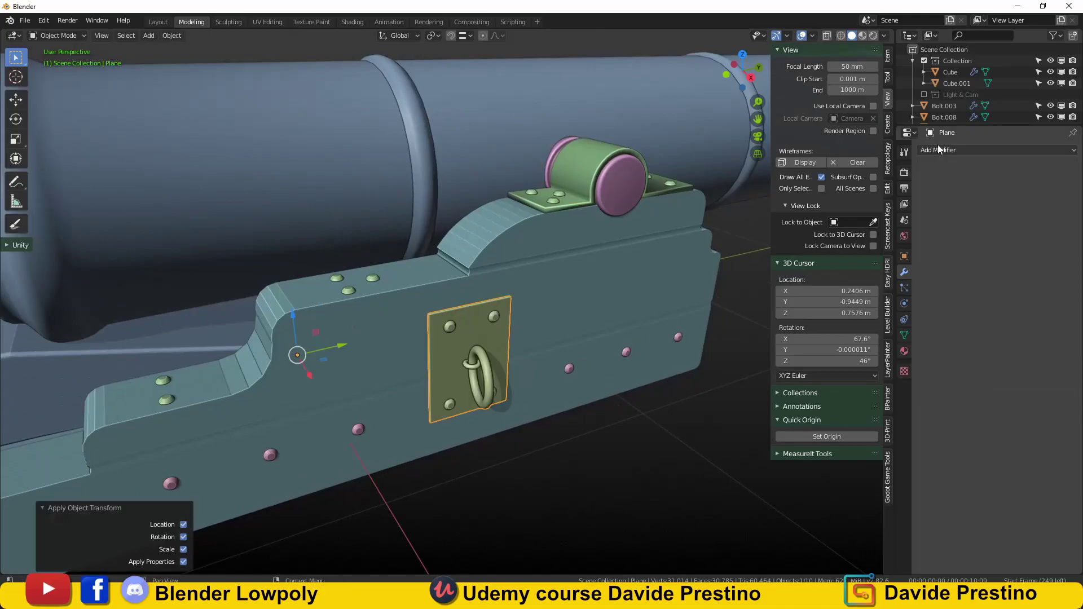
{"action": "left_click", "coordinate": [938, 150]}
{"action": "left_click", "coordinate": [840, 263]}
{"action": "mouse_move", "coordinate": [415, 281]}
{"action": "middle_mouse_down"}
{"action": "mouse_move", "coordinate": [645, 251]}
{"action": "mouse_move", "coordinate": [586, 151]}
{"action": "mouse_move", "coordinate": [608, 154]}
{"action": "mouse_move", "coordinate": [556, 282]}
{"action": "mouse_move", "coordinate": [671, 240]}
{"action": "middle_mouse_up"}
{"action": "left_click", "coordinate": [608, 154]}
- Rotate the trunnion bracket 90° on X and lower it below the carriage
{"action": "key", "text": "KP_Decimal"}
{"action": "key", "text": "KP_3"}
{"action": "key", "text": "r"}
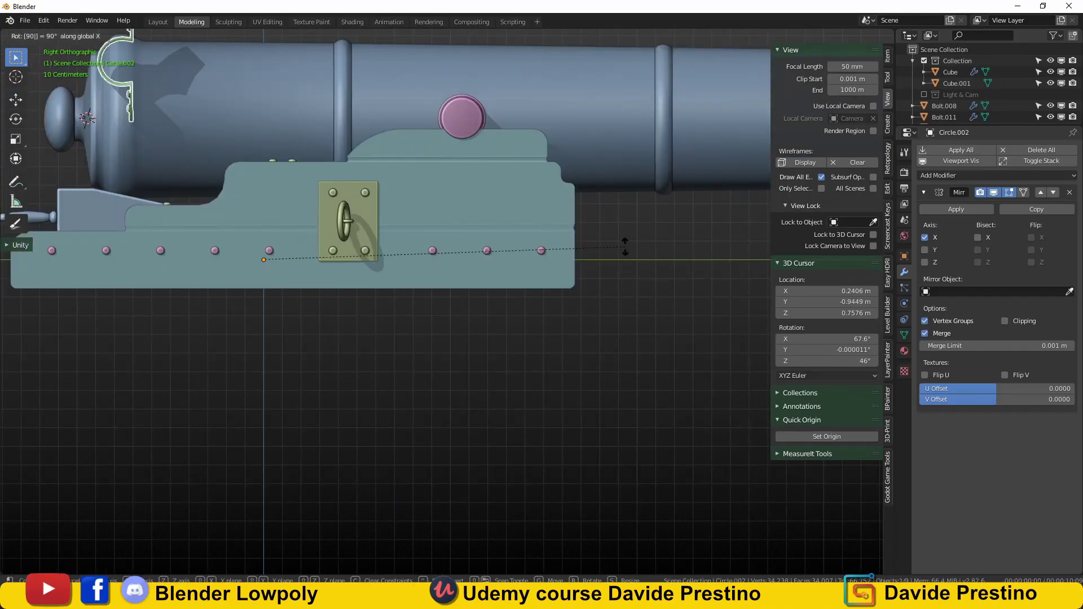
{"action": "key", "text": "Return"}
{"action": "scroll", "coordinate": [404, 255], "scroll_direction": "down", "scroll_amount": 3}
{"action": "left_click", "coordinate": [171, 35]}
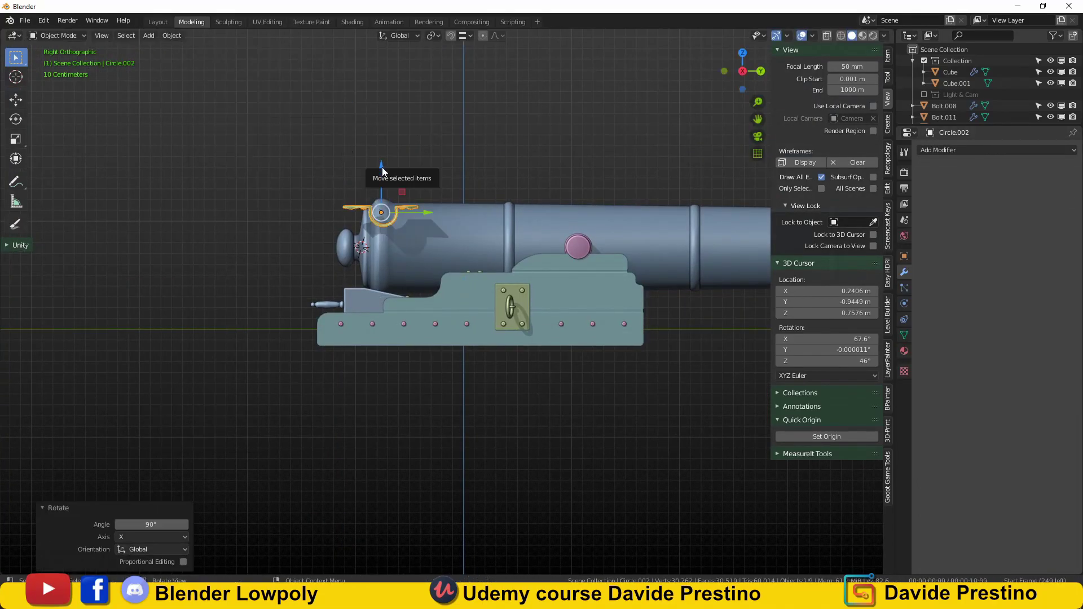
{"action": "left_click_drag", "start_coordinate": [382, 167], "coordinate": [381, 307]}
{"action": "scroll", "coordinate": [493, 260], "scroll_direction": "up", "scroll_amount": 5}
{"action": "scroll", "coordinate": [496, 323], "scroll_direction": "up", "scroll_amount": 2}
- Duplicate the bracket and set the copy's origin to its geometry
{"action": "left_click", "coordinate": [361, 286]}
{"action": "scroll", "coordinate": [339, 290], "scroll_direction": "down", "scroll_amount": 5}
{"action": "key", "text": "shift+d"}
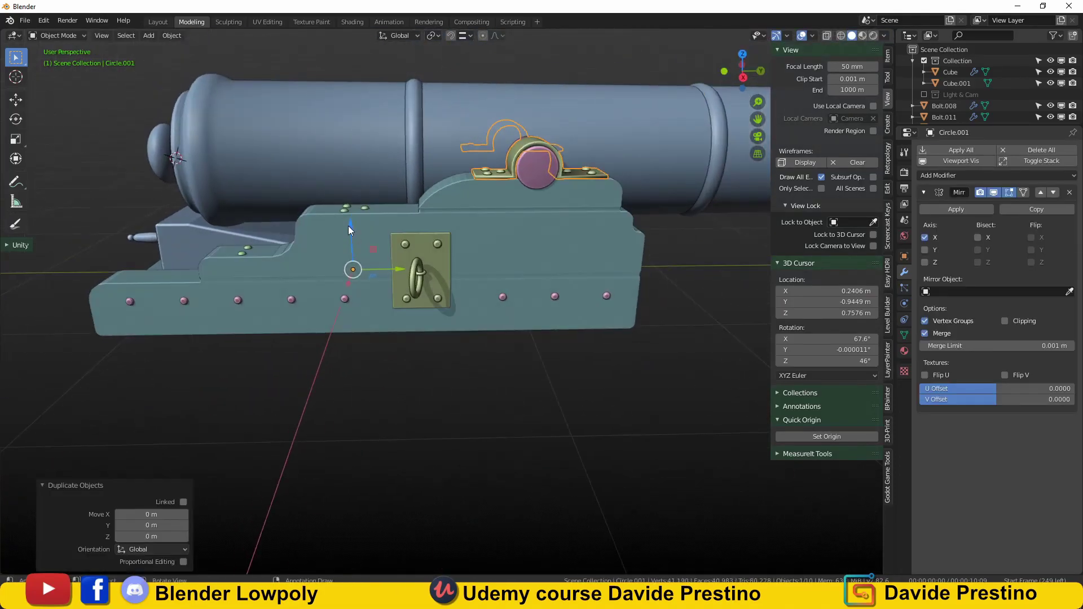
{"action": "left_click", "coordinate": [172, 36]}
{"action": "left_click", "coordinate": [292, 70]}
{"action": "key", "text": "ctrl+z"}
{"action": "key", "text": "KP_3"}
- Lower the bracket copy under the carriage and slide it to the carriage front
{"action": "scroll", "coordinate": [539, 279], "scroll_direction": "up", "scroll_amount": 2}
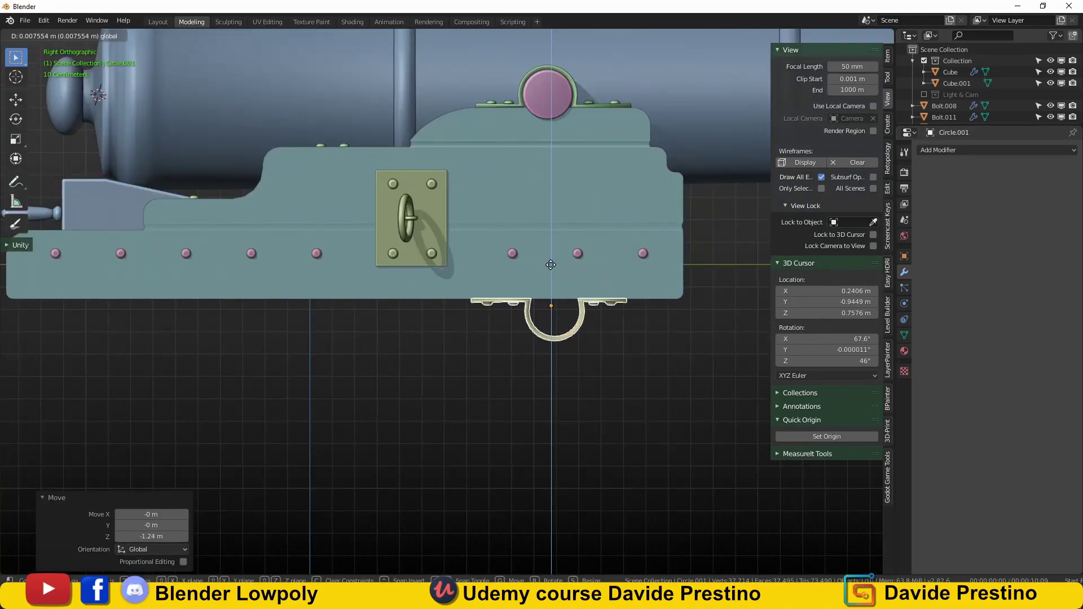
{"action": "key", "text": "g"}
{"action": "right_click", "coordinate": [356, 302]}
{"action": "key", "text": "ctrl+z"}
{"action": "middle_click_drag", "start_coordinate": [377, 336], "coordinate": [420, 287]}
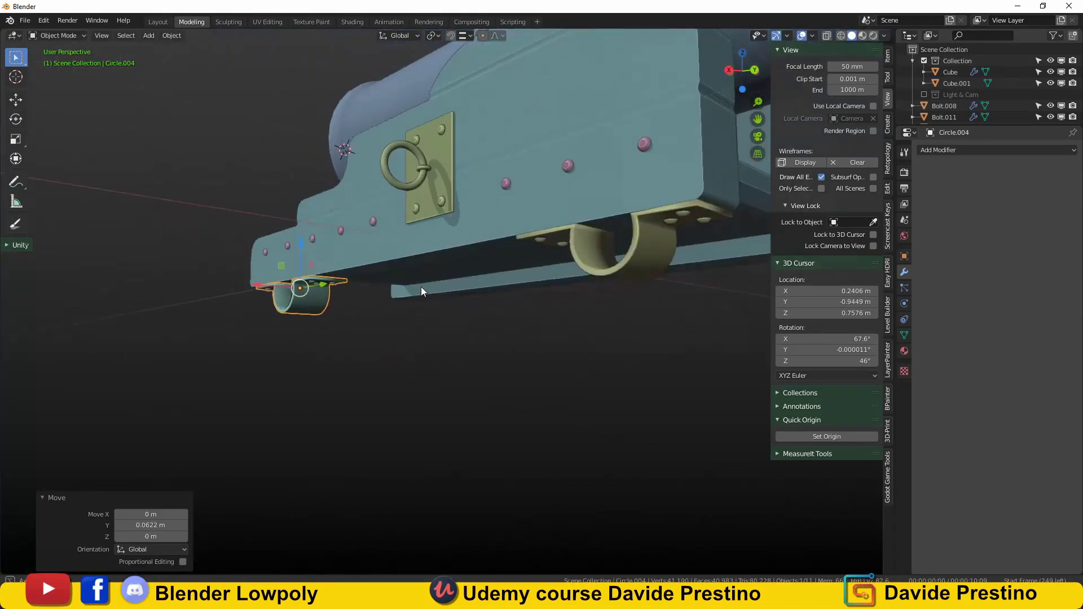
{"action": "key", "text": "KP_3"}
{"action": "scroll", "coordinate": [622, 263], "scroll_direction": "up", "scroll_amount": 3}
{"action": "middle_click_drag", "start_coordinate": [621, 263], "coordinate": [260, 272], "text": "shift"}
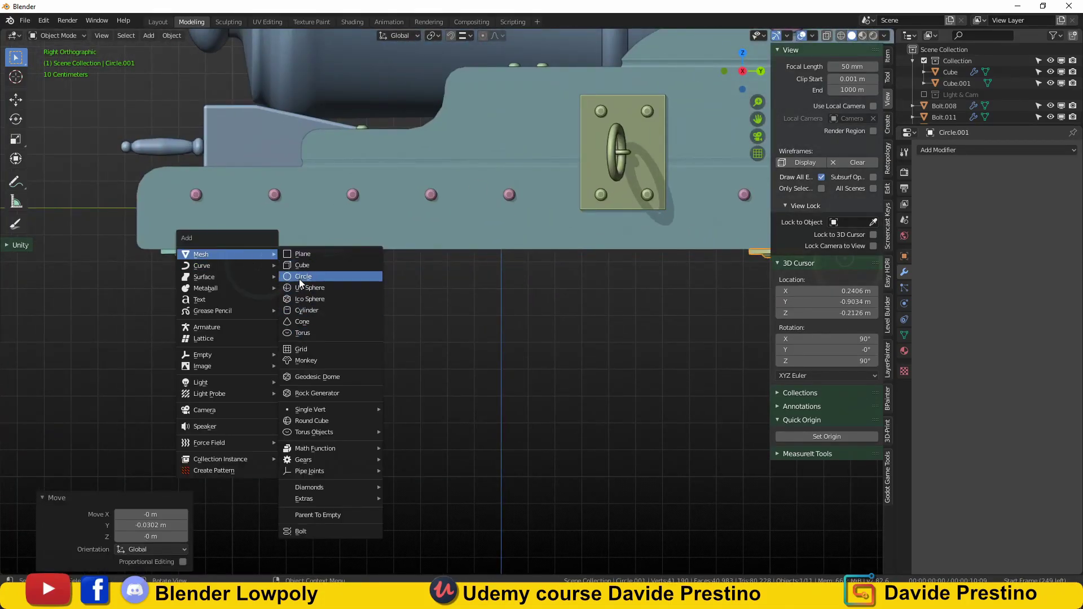
- Add a cylinder and turn it 90° to lie sideways as an axle
{"action": "left_click", "coordinate": [306, 310]}
{"action": "left_click", "coordinate": [156, 430]}
{"action": "key", "text": "9"}
{"action": "key", "text": "0"}
{"action": "key", "text": "Return"}
{"action": "scroll", "coordinate": [261, 377], "scroll_direction": "down", "scroll_amount": 3}
{"action": "scroll", "coordinate": [422, 276], "scroll_direction": "up", "scroll_amount": 3}
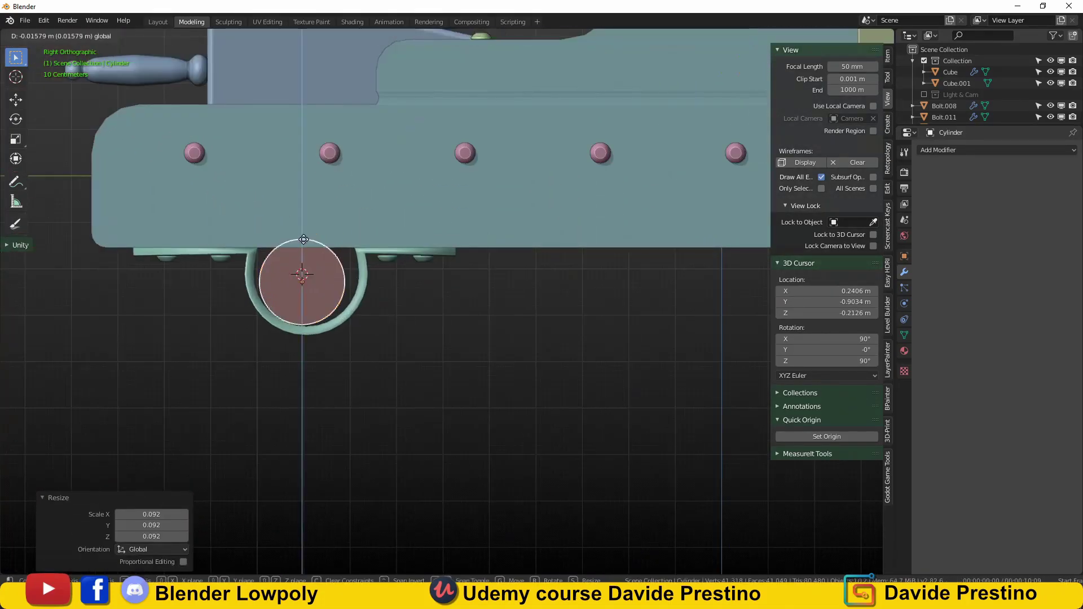
- Position the axle inside the bracket and set its length to 1.84 m
{"action": "key", "text": "g"}
{"action": "key", "text": "z"}
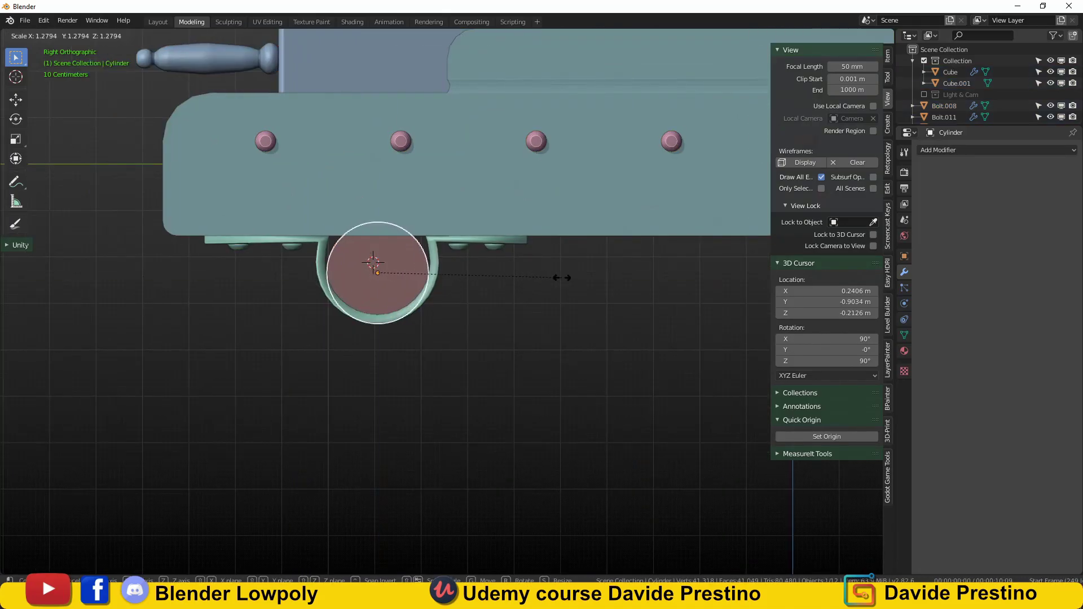
{"action": "left_click", "coordinate": [590, 275]}
{"action": "middle_click_drag", "start_coordinate": [591, 275], "coordinate": [507, 299]}
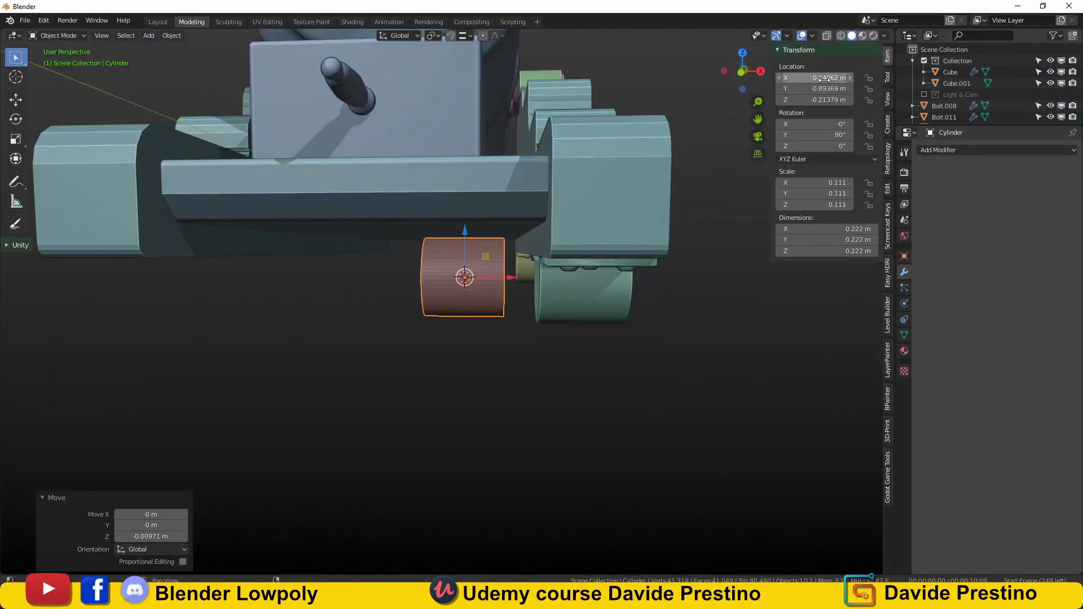
{"action": "left_click", "coordinate": [843, 423]}
{"action": "key", "text": "KP_3"}
{"action": "middle_click_drag", "start_coordinate": [607, 370], "coordinate": [592, 358]}
- Duplicate the axle and place the copy under the carriage's other end
{"action": "key", "text": "KP_3"}
{"action": "scroll", "coordinate": [457, 344], "scroll_direction": "up", "scroll_amount": 2}
{"action": "key", "text": "shift+d"}
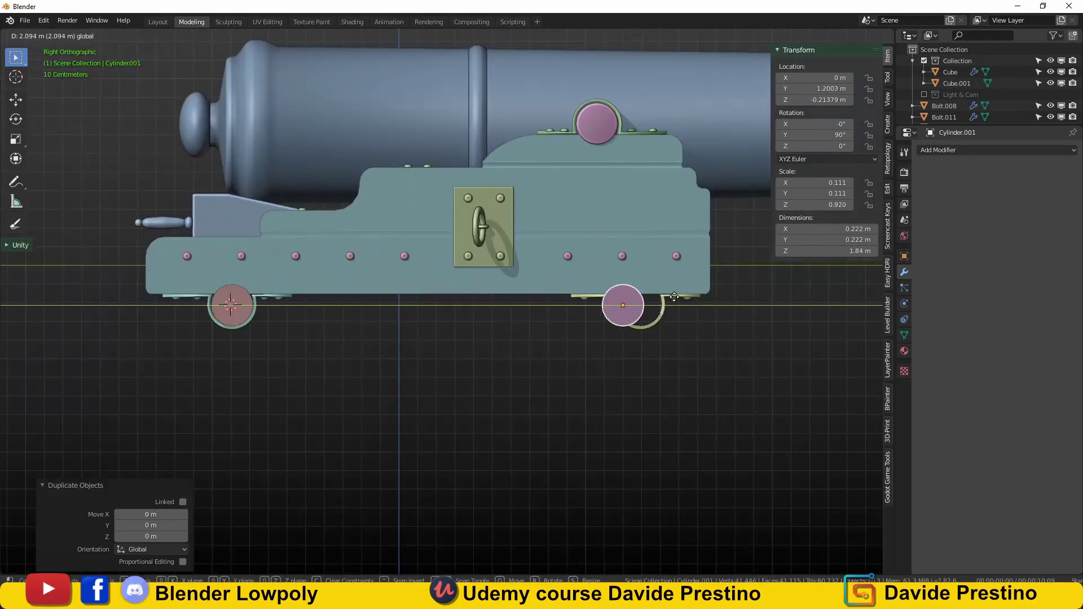
{"action": "right_click", "coordinate": [674, 297]}
{"action": "middle_click_drag", "start_coordinate": [674, 297], "coordinate": [559, 260]}
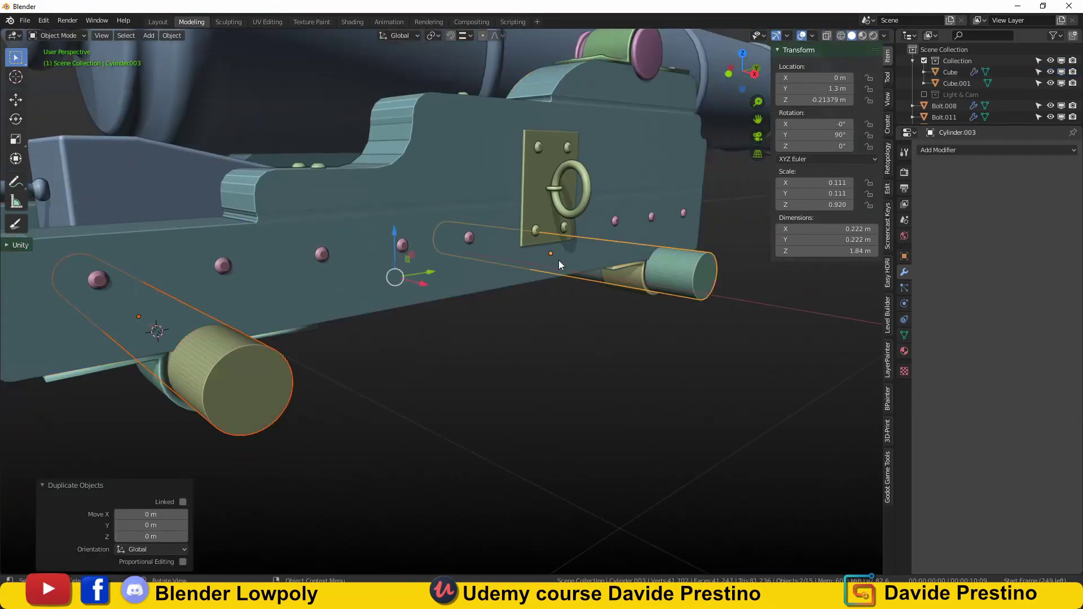
{"action": "left_click", "coordinate": [476, 280]}
{"action": "mouse_move", "coordinate": [476, 280]}
{"action": "middle_mouse_down"}
{"action": "mouse_move", "coordinate": [358, 374]}
{"action": "mouse_move", "coordinate": [407, 287]}
{"action": "mouse_move", "coordinate": [501, 300]}
{"action": "middle_mouse_up"}
- Add a cylinder, rotate it 90° on Y and scale it to wheel size
{"action": "key", "text": "KP_3"}
{"action": "scroll", "coordinate": [286, 220], "scroll_direction": "up", "scroll_amount": 2}
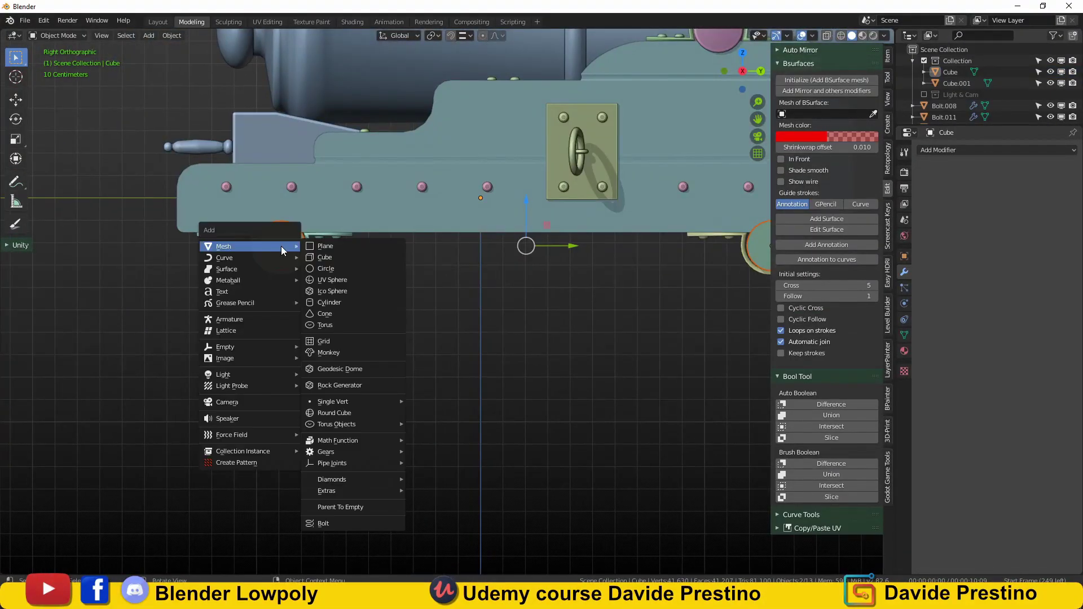
{"action": "left_click", "coordinate": [329, 302]}
{"action": "key", "text": "r"}
{"action": "key", "text": "y"}
{"action": "key", "text": "9"}
{"action": "key", "text": "0"}
{"action": "key", "text": "Return"}
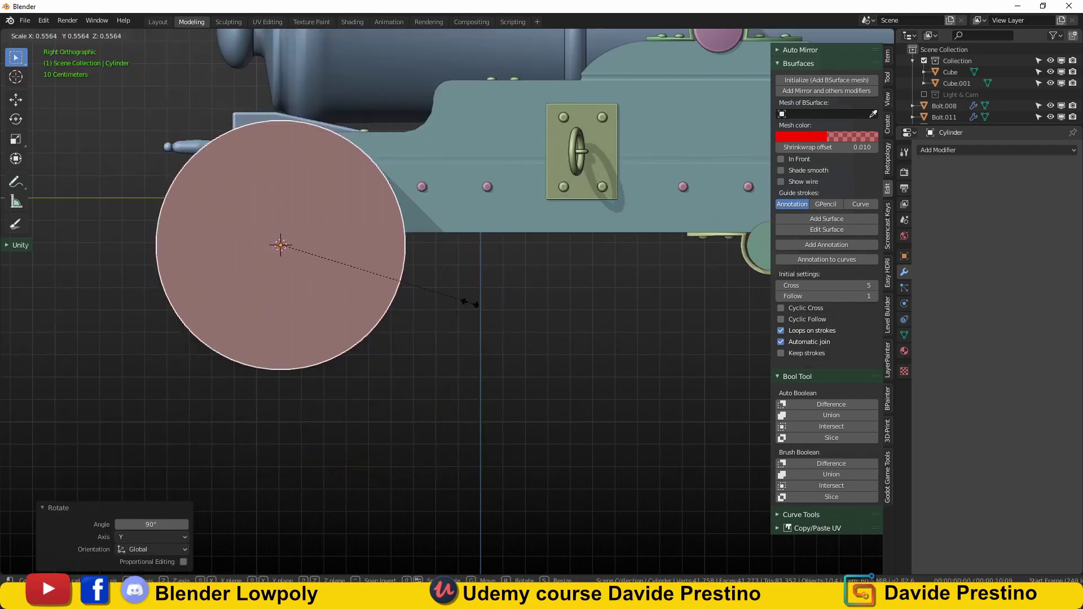
{"action": "key", "text": "s"}
{"action": "left_click", "coordinate": [565, 316]}
{"action": "middle_click_drag", "start_coordinate": [564, 316], "coordinate": [667, 338]}
{"action": "left_click", "coordinate": [523, 294]}
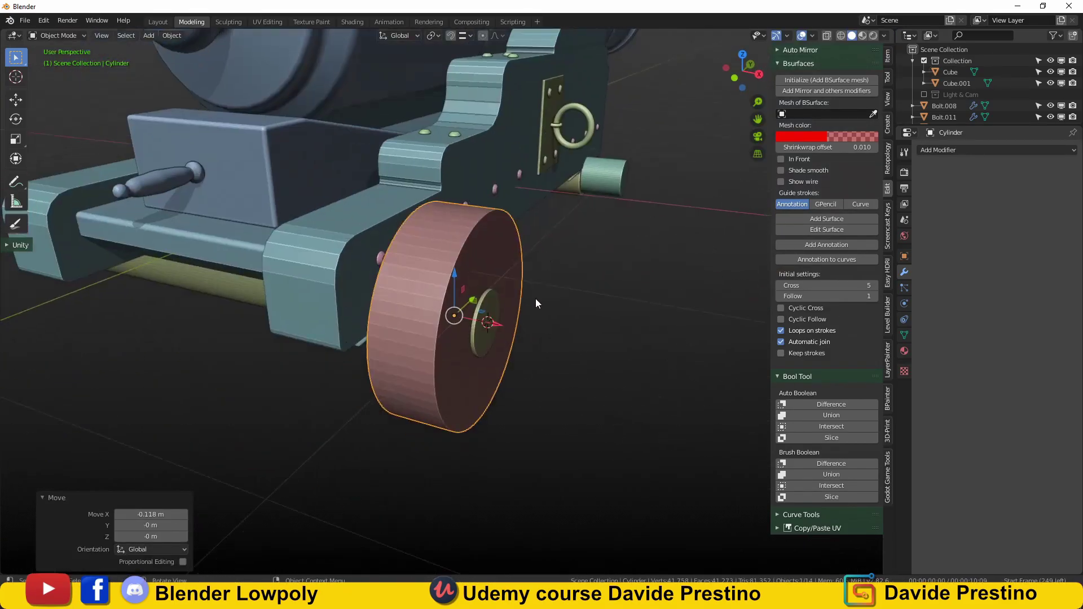
- Move the wheel outward and thicken it with a Solidify modifier
{"action": "middle_click_drag", "start_coordinate": [535, 299], "coordinate": [511, 283]}
{"action": "key", "text": "KP_3"}
{"action": "key", "text": "Tab"}
{"action": "mouse_move", "coordinate": [407, 227]}
{"action": "middle_mouse_down"}
{"action": "mouse_move", "coordinate": [319, 195]}
{"action": "mouse_move", "coordinate": [492, 264]}
{"action": "mouse_move", "coordinate": [918, 273]}
{"action": "middle_mouse_up"}
{"action": "left_click", "coordinate": [379, 210]}
{"action": "left_click", "coordinate": [996, 150]}
{"action": "key", "text": "Tab"}
{"action": "left_click", "coordinate": [441, 295]}
{"action": "key", "text": "KP_3"}
{"action": "left_click", "coordinate": [997, 150]}
{"action": "left_click", "coordinate": [846, 320]}
{"action": "key", "text": "KP_3"}
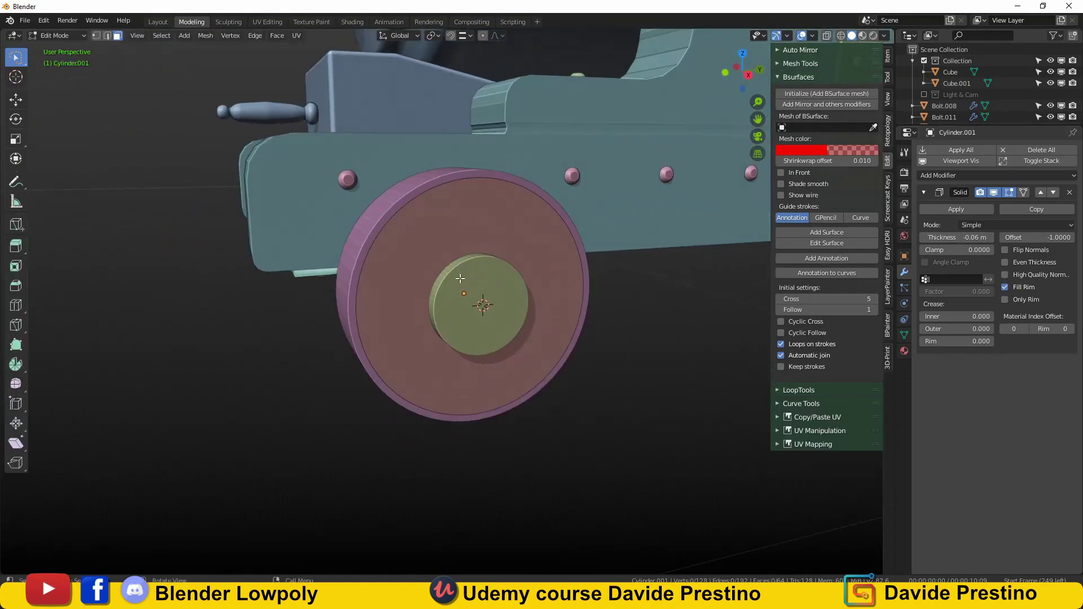
- Cut the green hub's shape out of the wheel with a Bool Tool Difference
{"action": "left_click", "coordinate": [484, 302]}
{"action": "mouse_move", "coordinate": [408, 275]}
{"action": "middle_mouse_down"}
{"action": "mouse_move", "coordinate": [361, 259]}
{"action": "mouse_move", "coordinate": [333, 225]}
{"action": "mouse_move", "coordinate": [433, 241]}
{"action": "mouse_move", "coordinate": [418, 375]}
{"action": "middle_mouse_up"}
{"action": "left_click", "coordinate": [822, 412]}
{"action": "key", "text": "shift+a"}
- Stretch a cube into a thin pole and Boolean-cut it into the wheel as a groove
{"action": "left_click", "coordinate": [353, 233]}
{"action": "key", "text": "s"}
{"action": "key", "text": "z"}
{"action": "left_click", "coordinate": [395, 237]}
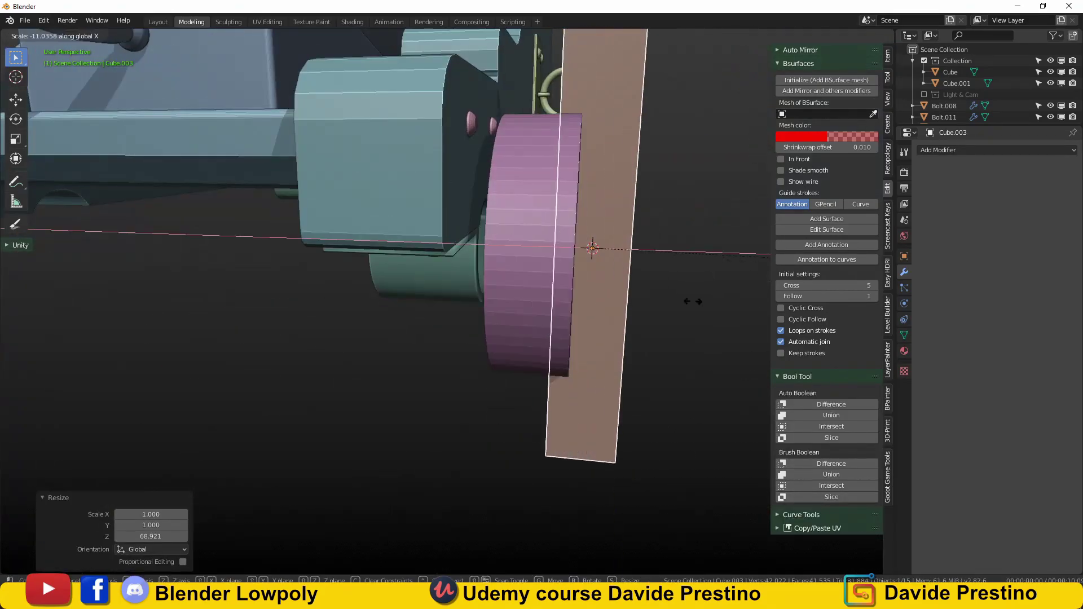
{"action": "left_click", "coordinate": [448, 385], "text": "shift"}
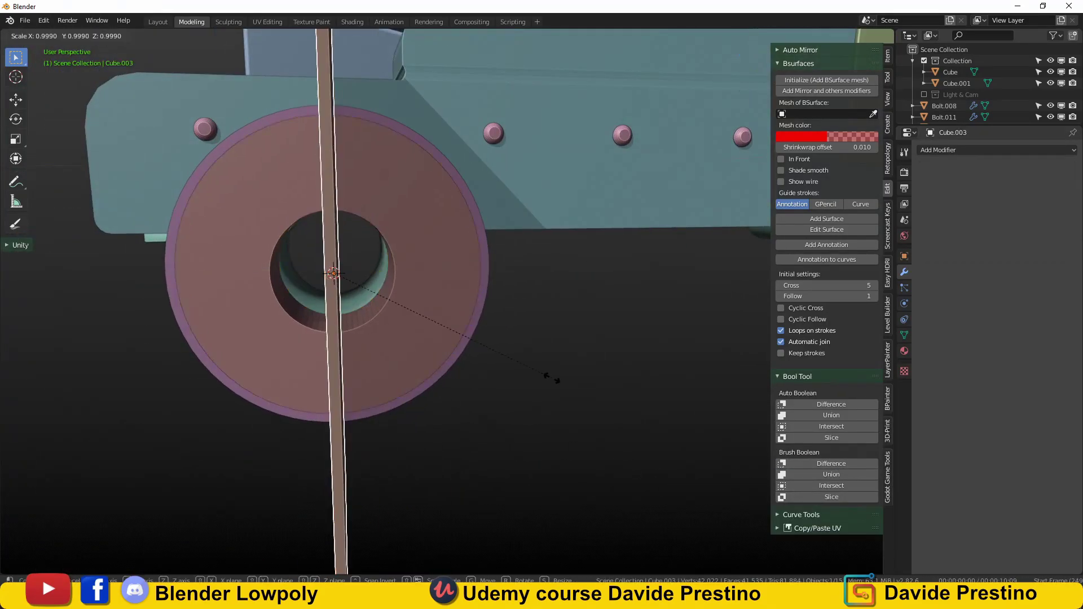
{"action": "left_click", "coordinate": [546, 375]}
{"action": "middle_click_drag", "start_coordinate": [283, 279], "coordinate": [618, 412]}
{"action": "key", "text": "ctrl+KP_Subtract"}
{"action": "mouse_move", "coordinate": [581, 448]}
{"action": "middle_mouse_down"}
{"action": "mouse_move", "coordinate": [529, 448]}
{"action": "mouse_move", "coordinate": [395, 339]}
{"action": "middle_mouse_up"}
- Inspect the grooved wheel in isolation, then reselect the green hub
{"action": "left_click", "coordinate": [263, 269]}
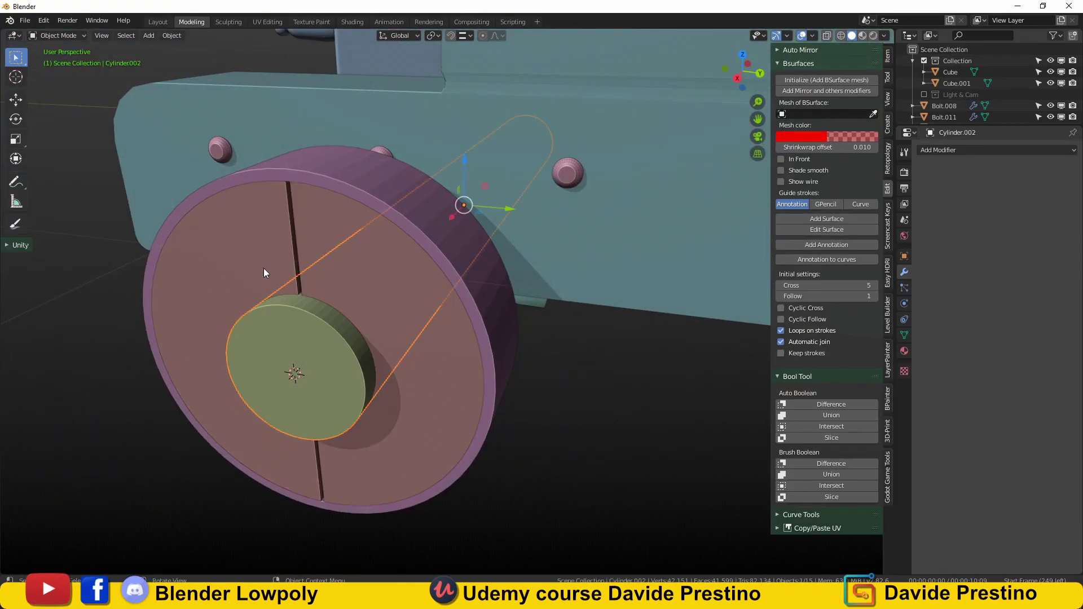
{"action": "key", "text": "KP_Divide"}
{"action": "key", "text": "Tab"}
{"action": "mouse_move", "coordinate": [487, 350]}
{"action": "middle_mouse_down"}
{"action": "mouse_move", "coordinate": [449, 199]}
{"action": "mouse_move", "coordinate": [507, 239]}
{"action": "mouse_move", "coordinate": [448, 250]}
{"action": "middle_mouse_up"}
{"action": "key", "text": "KP_Divide"}
{"action": "middle_click_drag", "start_coordinate": [389, 222], "coordinate": [340, 255]}
{"action": "key", "text": "Tab"}
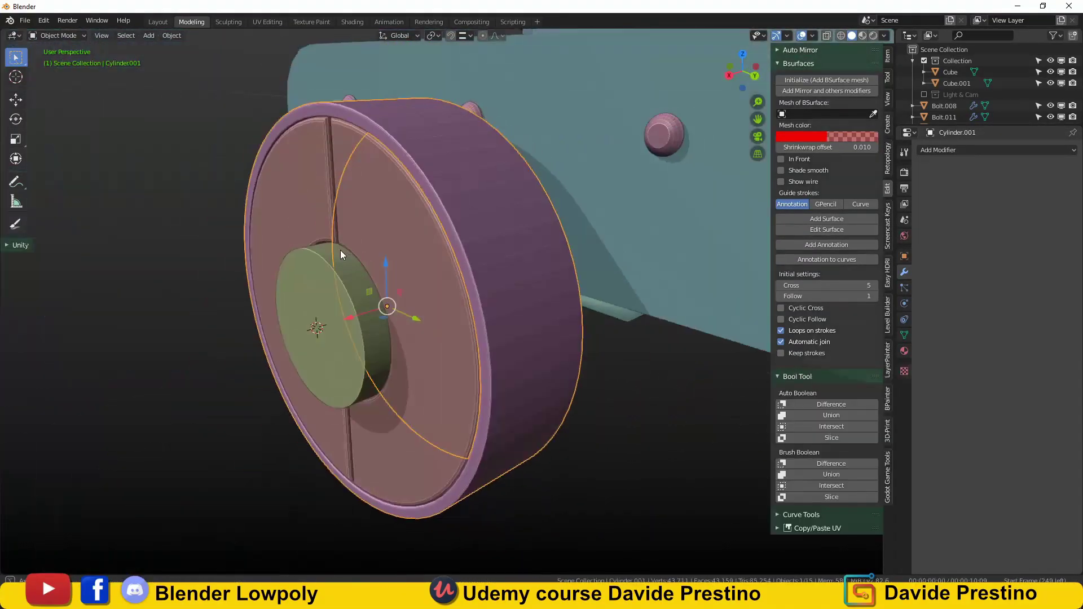
{"action": "left_click", "coordinate": [340, 255]}
{"action": "scroll", "coordinate": [340, 255], "scroll_direction": "up", "scroll_amount": 3}
{"action": "middle_click_drag", "start_coordinate": [537, 204], "coordinate": [409, 325]}
- Bevel the edge of the green hub's front face
{"action": "key", "text": "Tab"}
{"action": "scroll", "coordinate": [422, 295], "scroll_direction": "up", "scroll_amount": 2}
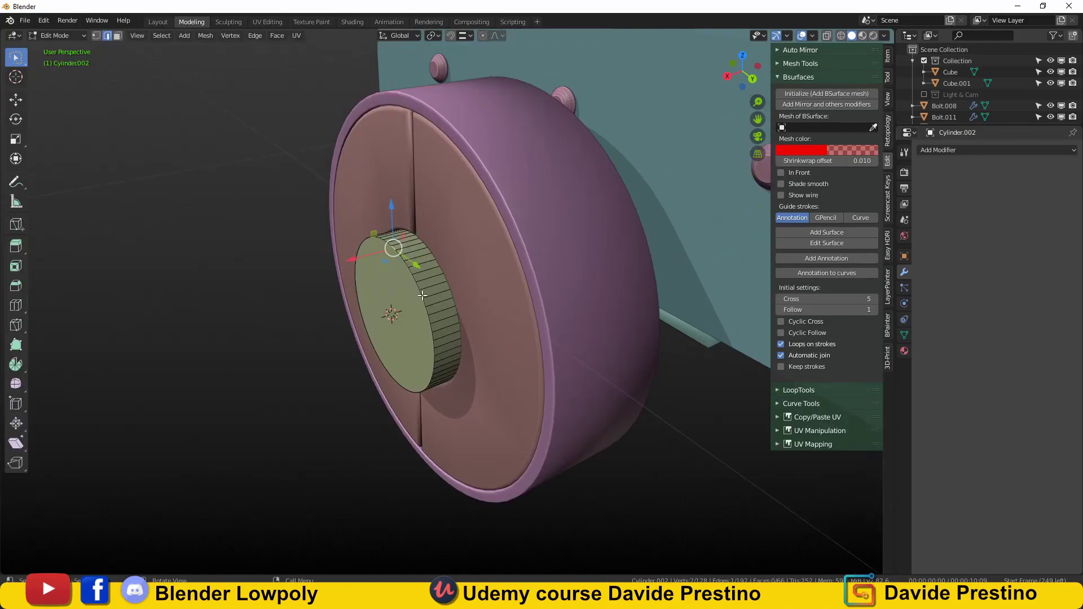
{"action": "left_click", "coordinate": [422, 295]}
{"action": "key", "text": "ctrl+b"}
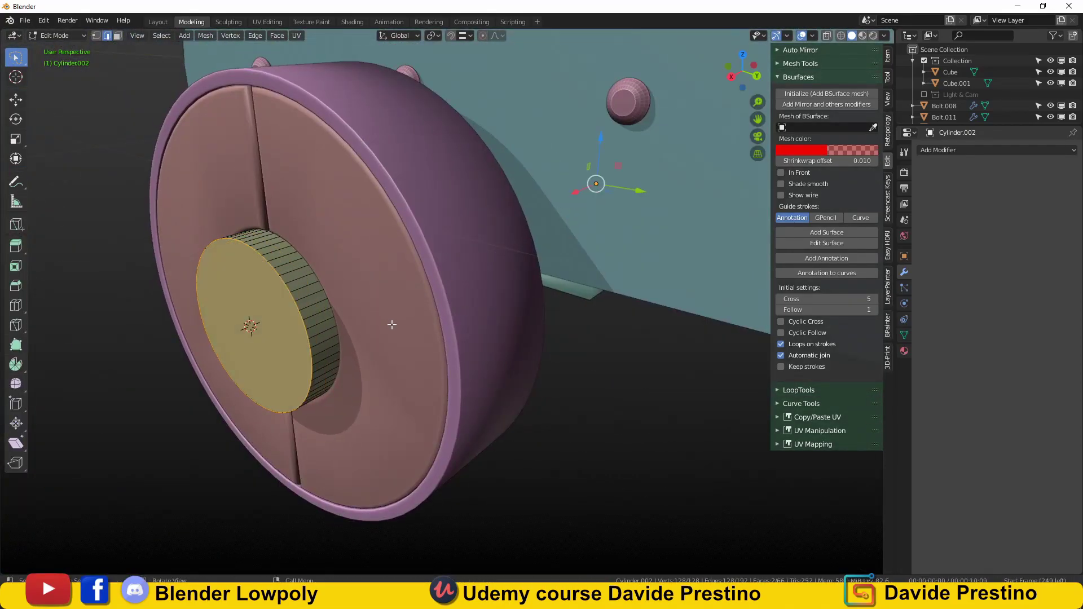
{"action": "key", "text": "ctrl+a"}
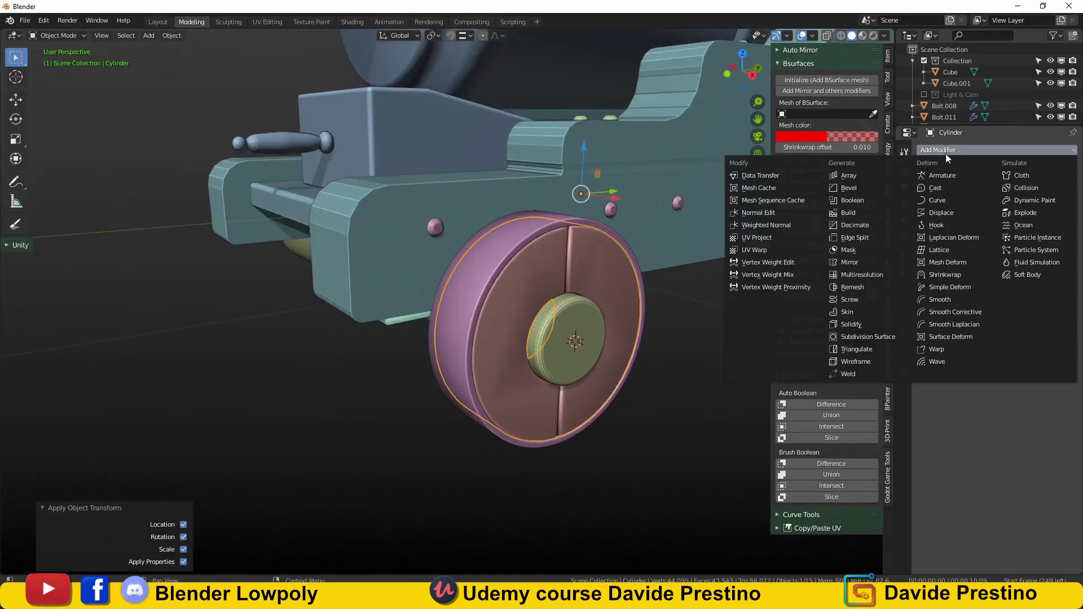
- Apply transforms on the wheel parts and mirror them to the carriage's far side
{"action": "key", "text": "ctrl+a"}
{"action": "left_click", "coordinate": [499, 346]}
{"action": "left_click", "coordinate": [995, 150]}
{"action": "left_click", "coordinate": [882, 269]}
{"action": "scroll", "coordinate": [476, 357], "scroll_direction": "down", "scroll_amount": 3}
{"action": "scroll", "coordinate": [595, 394], "scroll_direction": "up", "scroll_amount": 3}
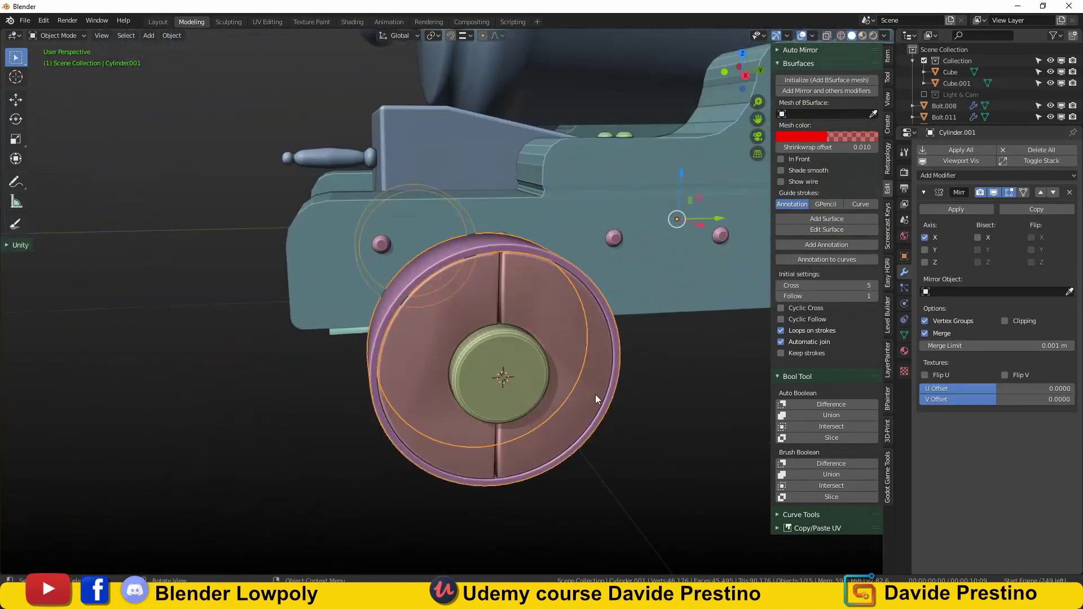
{"action": "mouse_move", "coordinate": [594, 394]}
{"action": "middle_mouse_down"}
{"action": "mouse_move", "coordinate": [730, 390]}
{"action": "mouse_move", "coordinate": [538, 251]}
{"action": "mouse_move", "coordinate": [453, 292]}
{"action": "middle_mouse_up"}
{"action": "left_click", "coordinate": [629, 370]}
{"action": "key", "text": "ctrl+a"}
{"action": "left_click", "coordinate": [536, 341]}
{"action": "left_click", "coordinate": [995, 150]}
{"action": "left_click", "coordinate": [849, 263]}
- Select the hub together with the wheel, discarding an unneeded duplicate
{"action": "key", "text": "shift+d"}
{"action": "right_click", "coordinate": [381, 287]}
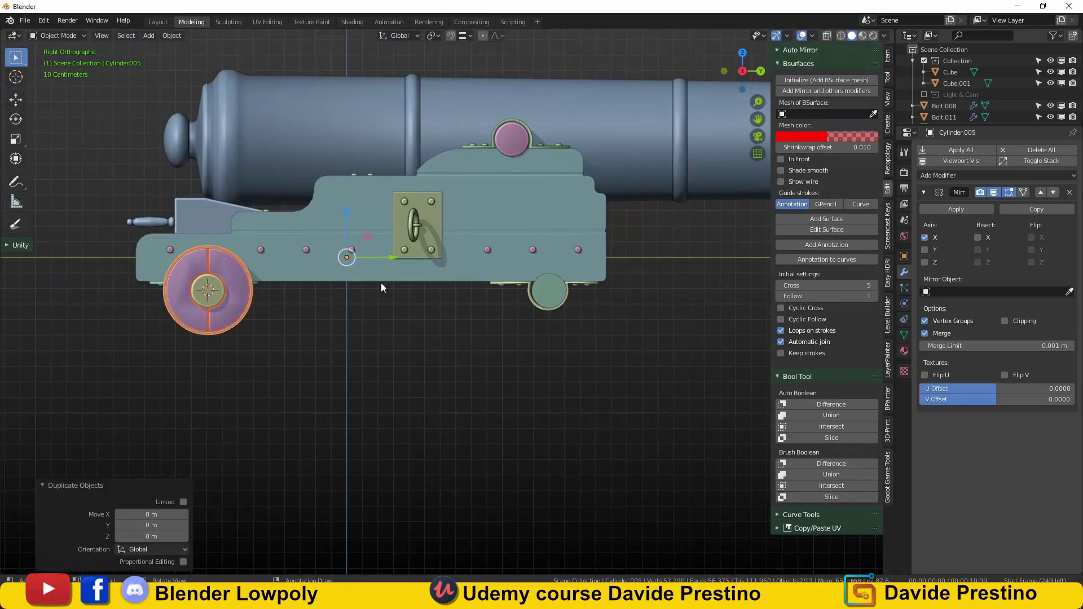
{"action": "mouse_move", "coordinate": [728, 268]}
{"action": "middle_mouse_down"}
{"action": "mouse_move", "coordinate": [476, 322]}
{"action": "mouse_move", "coordinate": [605, 192]}
{"action": "mouse_move", "coordinate": [313, 252]}
{"action": "mouse_move", "coordinate": [624, 224]}
{"action": "mouse_move", "coordinate": [298, 243]}
{"action": "mouse_move", "coordinate": [439, 316]}
{"action": "mouse_move", "coordinate": [460, 313]}
{"action": "mouse_move", "coordinate": [450, 353]}
{"action": "mouse_move", "coordinate": [314, 261]}
{"action": "middle_mouse_up"}
{"action": "left_click", "coordinate": [605, 192]}
{"action": "key", "text": "ctrl+l"}
{"action": "key", "text": "Escape"}
- Copy the wheel assembly 2.2 m along Y onto the other axle
{"action": "key", "text": "shift+d"}
{"action": "key", "text": "KP_3"}
{"action": "key", "text": "x"}
{"action": "left_click", "coordinate": [675, 332]}
{"action": "scroll", "coordinate": [500, 321], "scroll_direction": "up", "scroll_amount": 5}
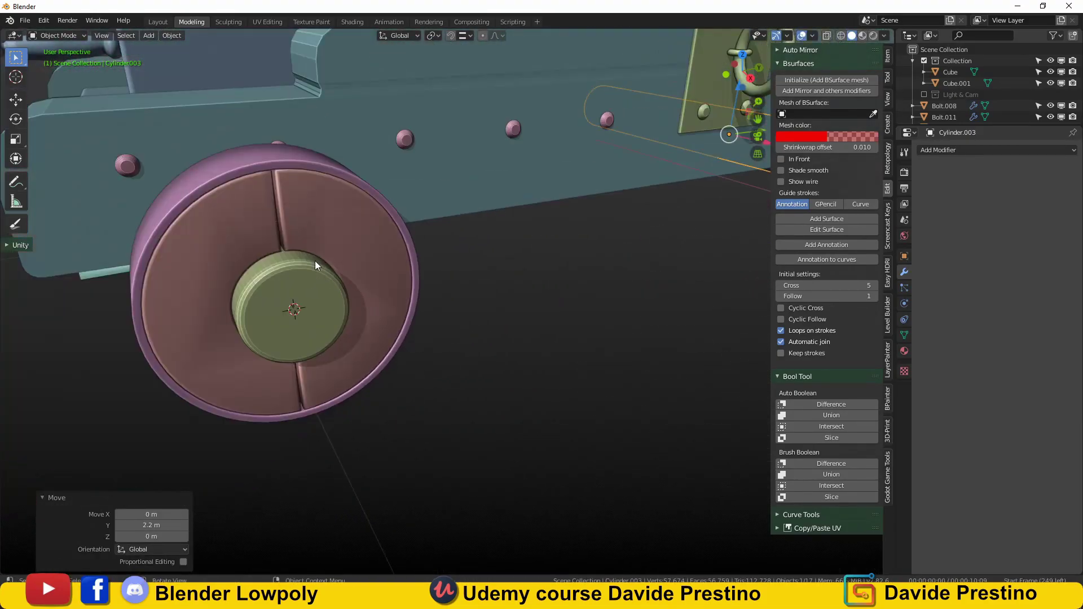
{"action": "key", "text": "KP_3"}
- Add a Bezier circle above the hub, rotated 90° around Y
{"action": "right_click", "coordinate": [342, 282], "text": "shift"}
{"action": "key", "text": "shift+a"}
{"action": "left_click", "coordinate": [390, 300]}
{"action": "type", "text": "ry90"}
{"action": "key", "text": "Return"}
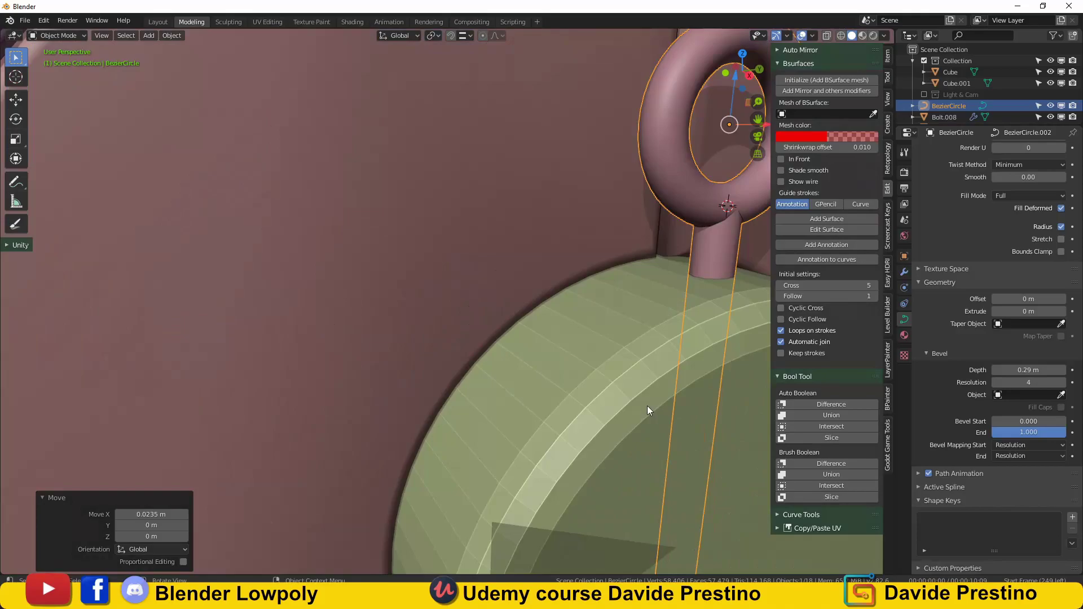
- Convert the hub ring curve into a solid mesh
{"action": "right_click", "coordinate": [488, 117]}
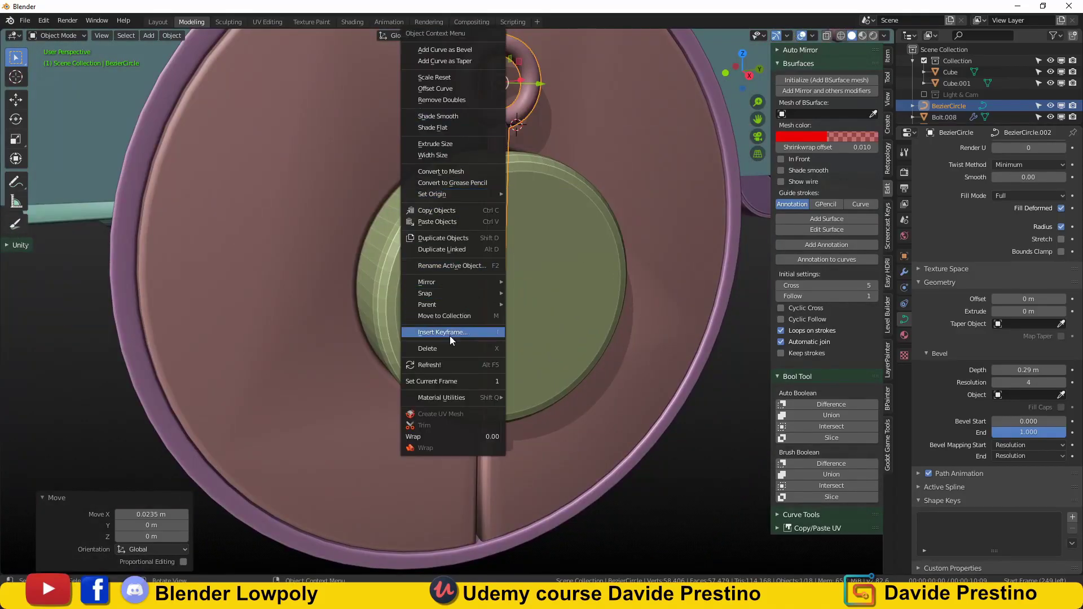
{"action": "left_click", "coordinate": [440, 171]}
{"action": "middle_click_drag", "start_coordinate": [525, 242], "coordinate": [597, 194]}
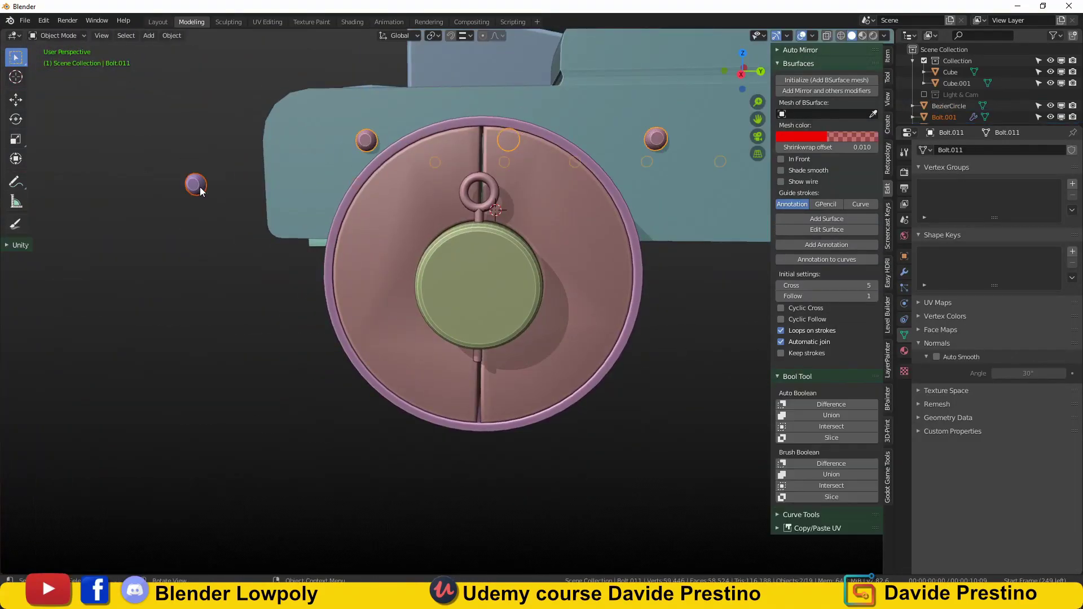
- Snap the loose bolt to the 3D cursor and enlarge it to cap the wheel hub
{"action": "middle_click_drag", "start_coordinate": [198, 181], "coordinate": [181, 219]}
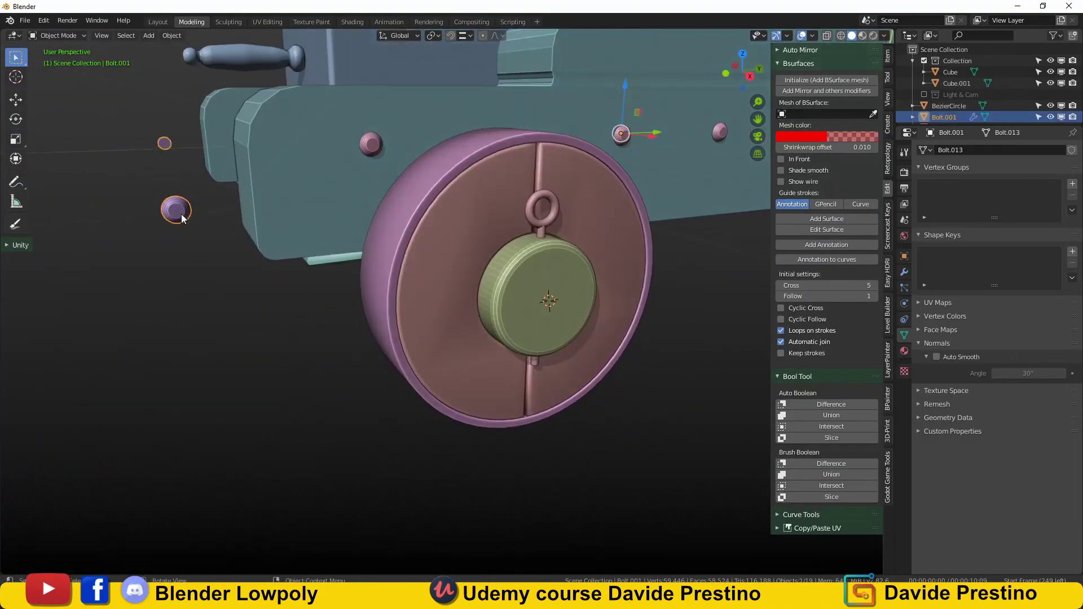
{"action": "key", "text": "Tab"}
{"action": "key", "text": "Tab"}
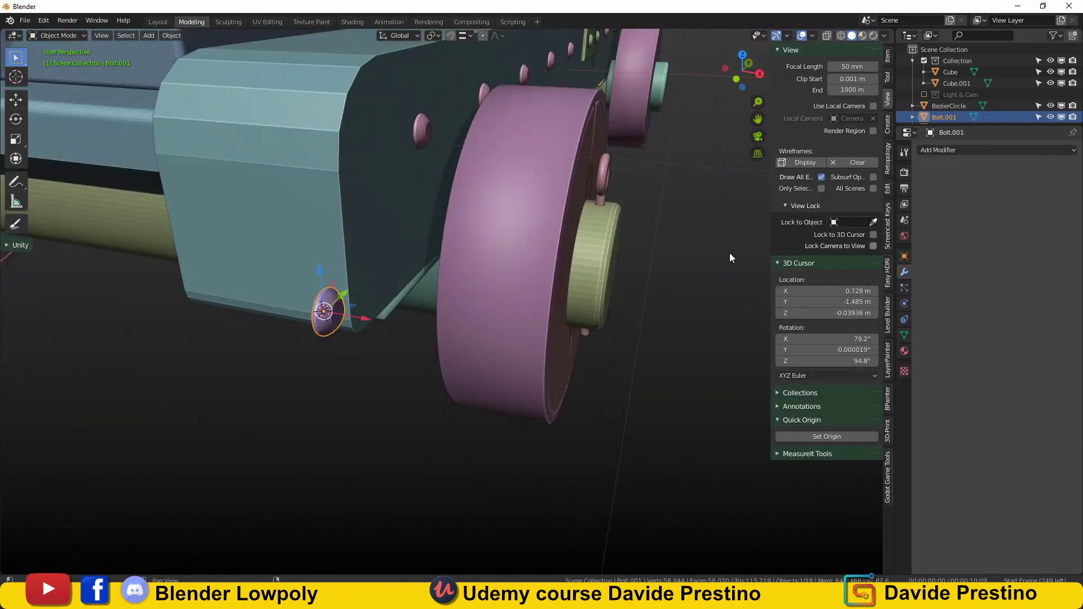
{"action": "key", "text": "KP_3"}
{"action": "key", "text": "shift+s"}
{"action": "key", "text": "s"}
{"action": "key", "text": "Escape"}
{"action": "middle_click_drag", "start_coordinate": [607, 255], "coordinate": [435, 247]}
{"action": "scroll", "coordinate": [435, 248], "scroll_direction": "up", "scroll_amount": 5}
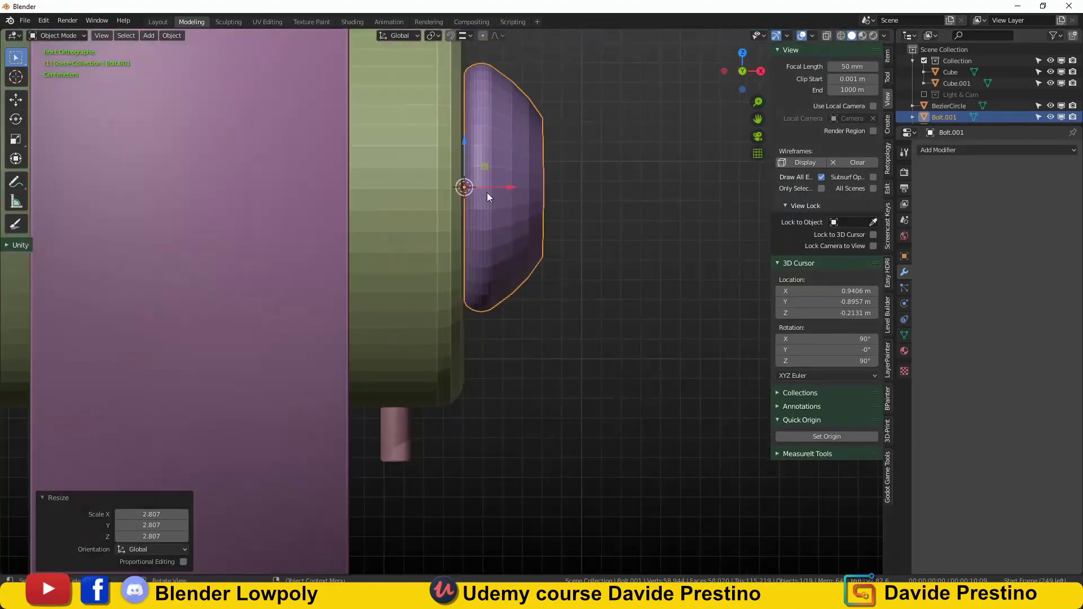
{"action": "key", "text": "g"}
{"action": "key", "text": "x"}
{"action": "left_click", "coordinate": [486, 192]}
{"action": "scroll", "coordinate": [486, 192], "scroll_direction": "down", "scroll_amount": 5}
- Apply all transforms to the bolt and give it a Mirror modifier across X
{"action": "key", "text": "KP_3"}
{"action": "key", "text": "ctrl+a"}
{"action": "left_click", "coordinate": [996, 150]}
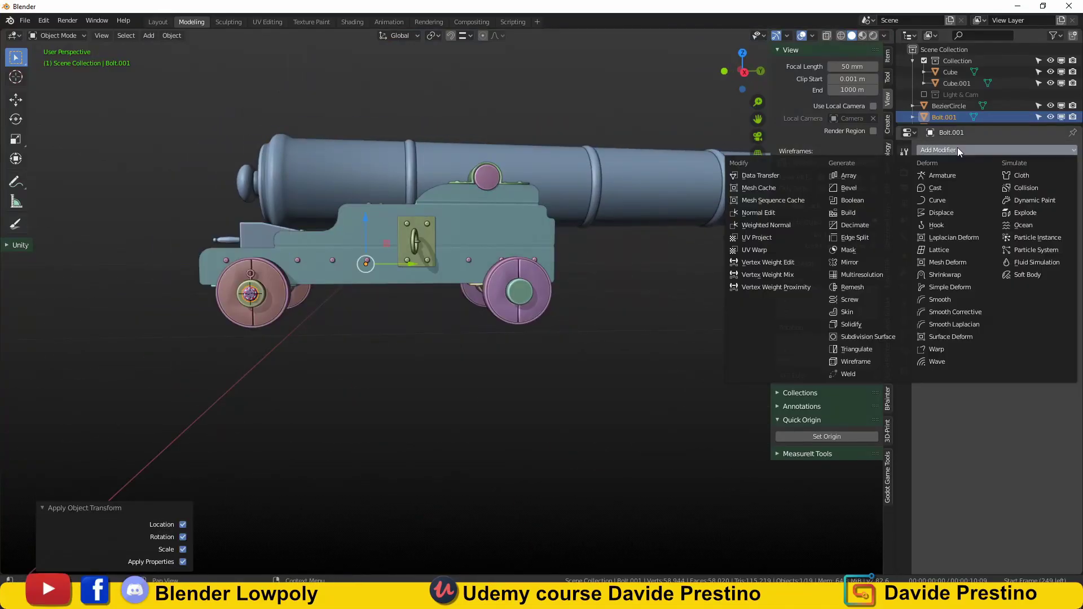
{"action": "left_click", "coordinate": [846, 264]}
{"action": "left_click", "coordinate": [556, 300]}
{"action": "mouse_move", "coordinate": [555, 300]}
{"action": "middle_mouse_down"}
{"action": "mouse_move", "coordinate": [401, 306]}
{"action": "mouse_move", "coordinate": [686, 293]}
{"action": "mouse_move", "coordinate": [440, 313]}
{"action": "middle_mouse_up"}
- Place the 3D cursor at the cannon muzzle in front orthographic view
{"action": "key", "text": "ctrl+a"}
{"action": "left_click", "coordinate": [401, 306]}
{"action": "key", "text": "KP_1"}
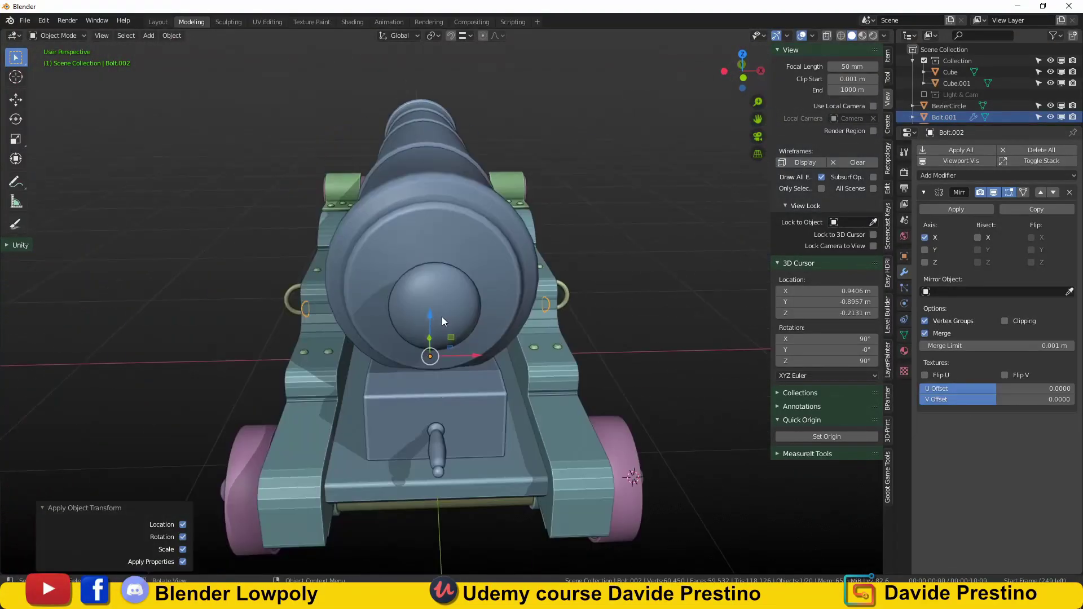
{"action": "right_click", "coordinate": [427, 183], "text": "shift"}
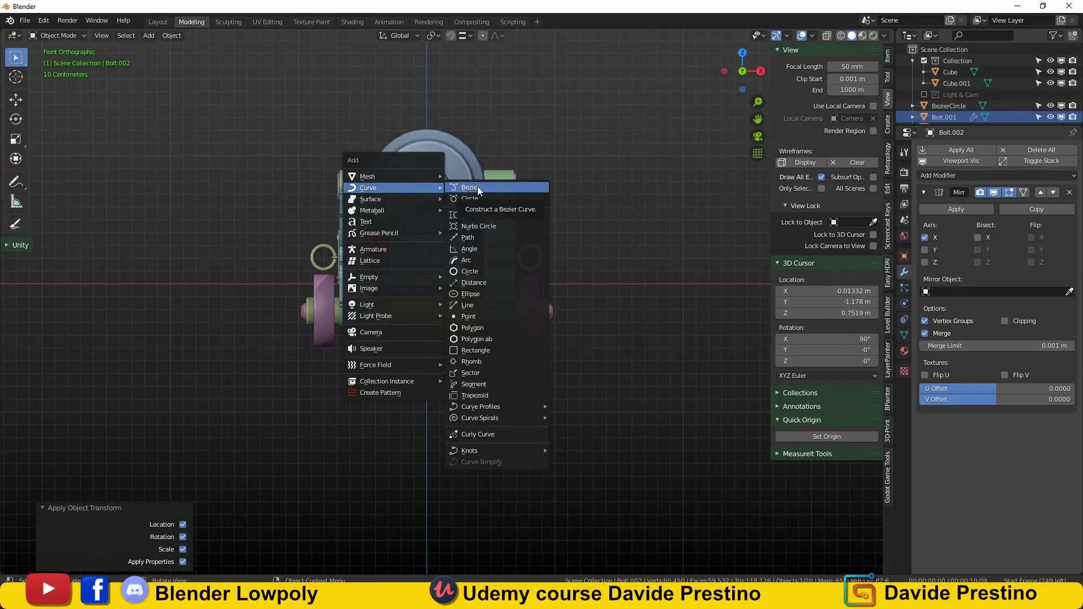
- Add a Bezier rope curve at the muzzle with a 0.03 m bevel depth
{"action": "left_click", "coordinate": [477, 186]}
{"action": "key", "text": "Tab"}
{"action": "key", "text": "g"}
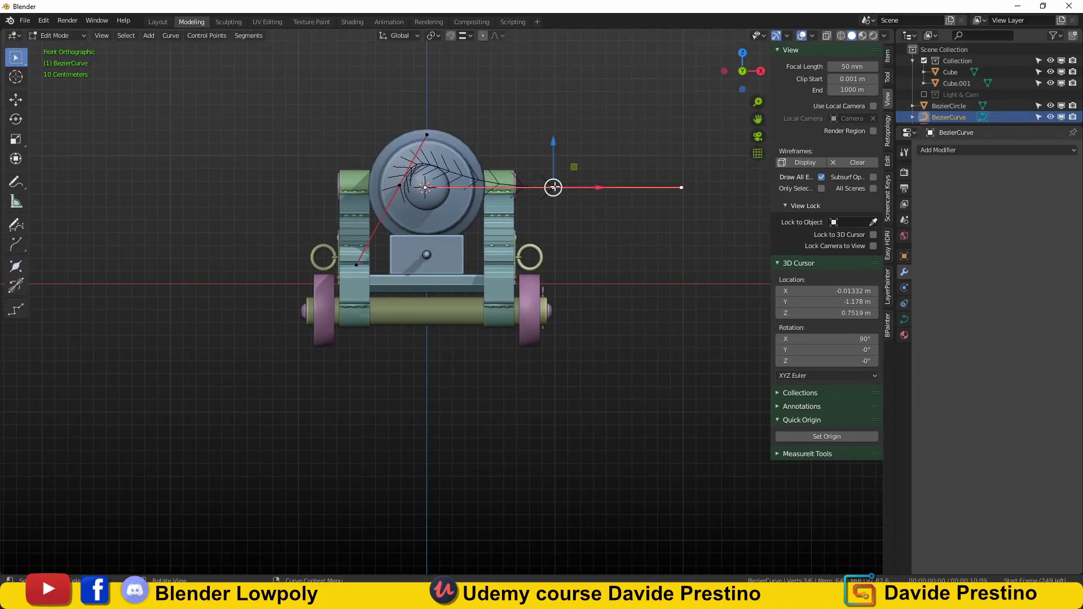
{"action": "left_click", "coordinate": [905, 319]}
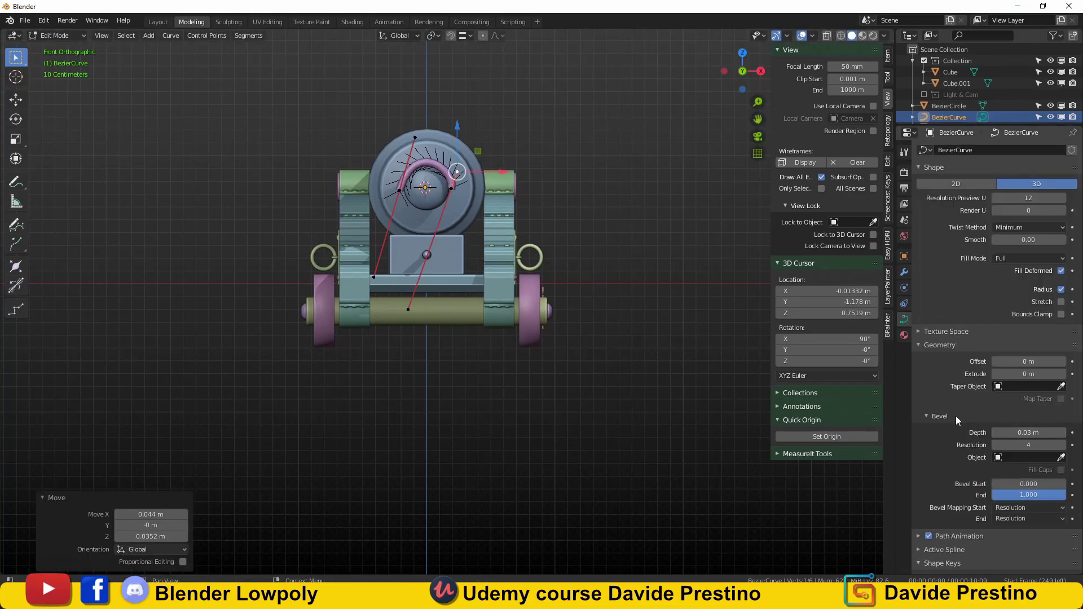
{"action": "left_click", "coordinate": [351, 199]}
{"action": "middle_click_drag", "start_coordinate": [351, 199], "coordinate": [110, 83]}
- Split the viewport into quad view and return to editing the rope's points
{"action": "left_click", "coordinate": [101, 35]}
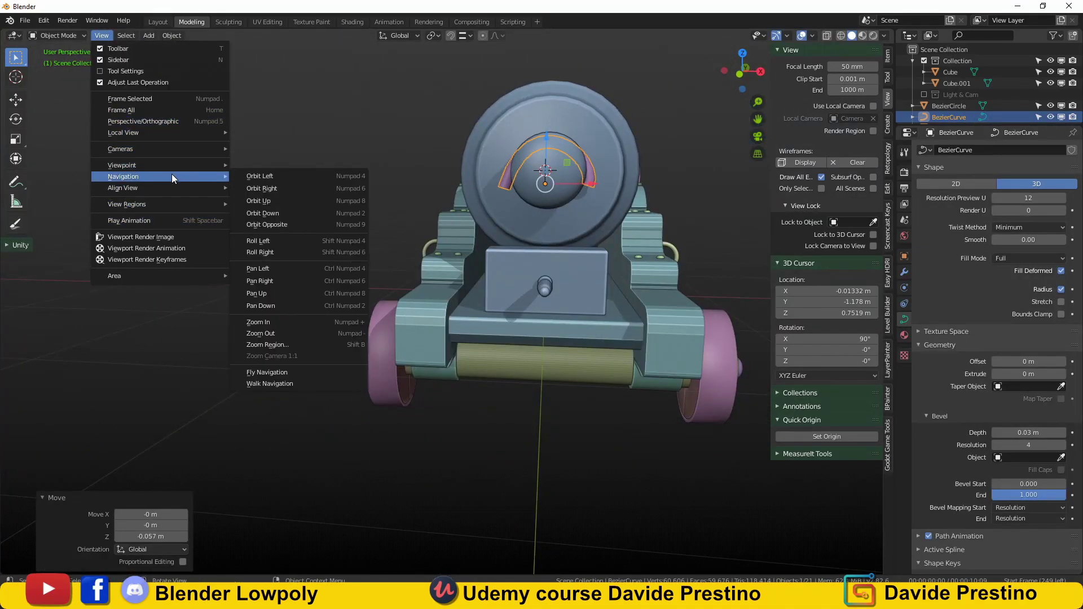
{"action": "mouse_move", "coordinate": [159, 276]}
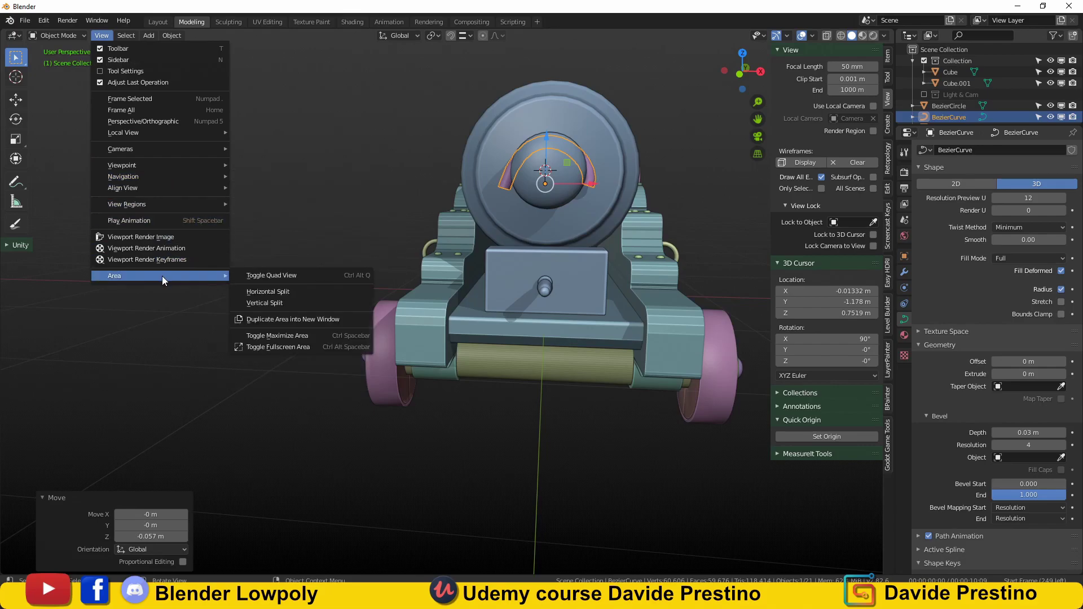
{"action": "left_click", "coordinate": [271, 275]}
{"action": "key", "text": "Tab"}
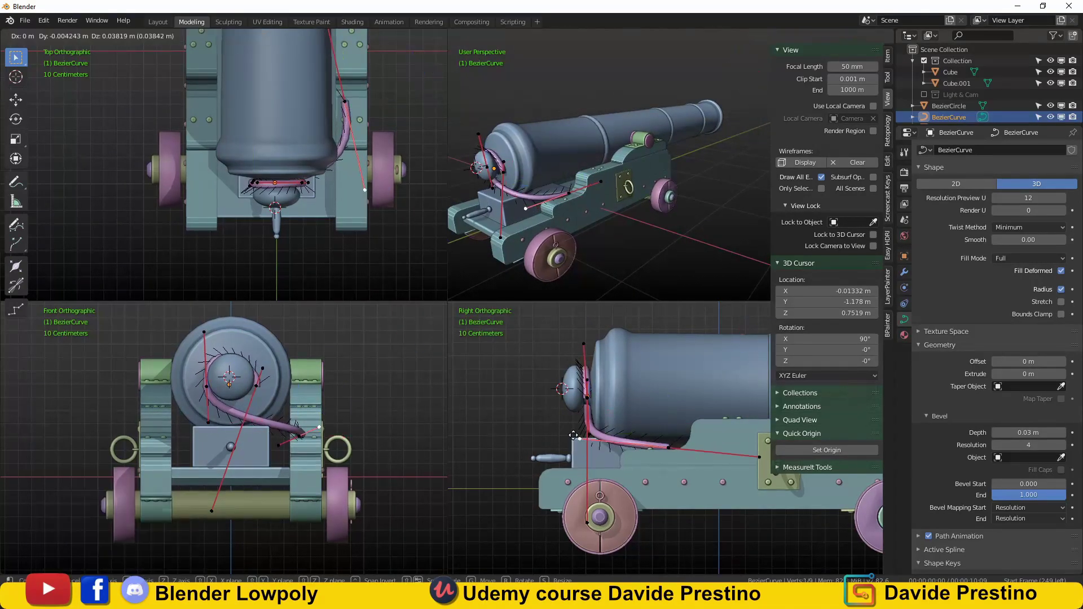
- Extrude new rope points and loop the rope around the barrel's rear knob
{"action": "middle_click_drag", "start_coordinate": [717, 459], "coordinate": [542, 407], "text": "shift"}
{"action": "key", "text": "e"}
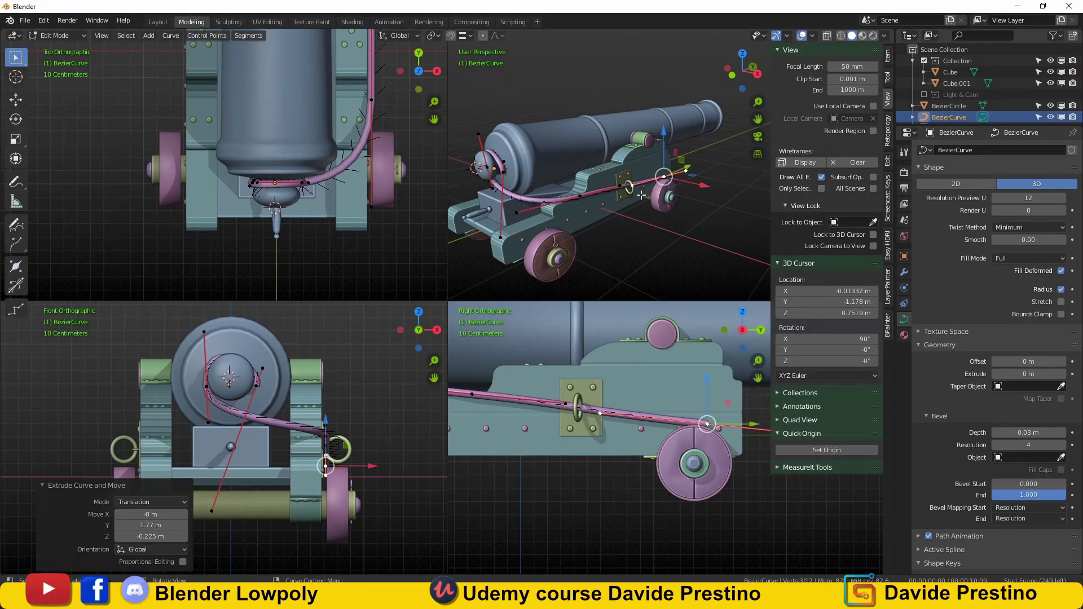
{"action": "left_click", "coordinate": [620, 186]}
{"action": "scroll", "coordinate": [401, 181], "scroll_direction": "up", "scroll_amount": 5}
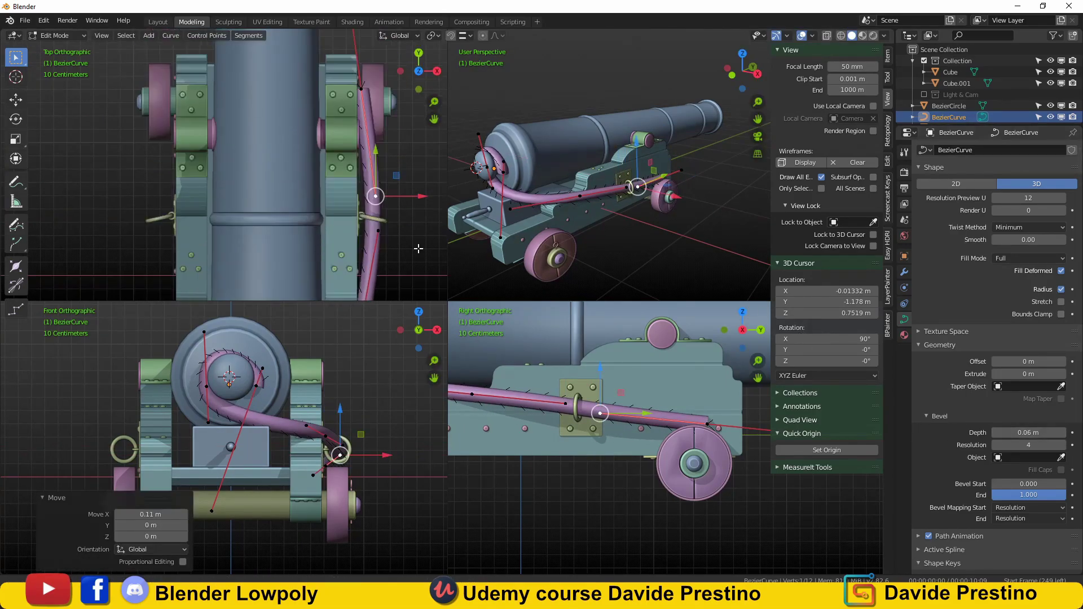
{"action": "middle_click_drag", "start_coordinate": [418, 248], "coordinate": [384, 327], "text": "shift"}
{"action": "middle_click_drag", "start_coordinate": [706, 422], "coordinate": [614, 402], "text": "shift"}
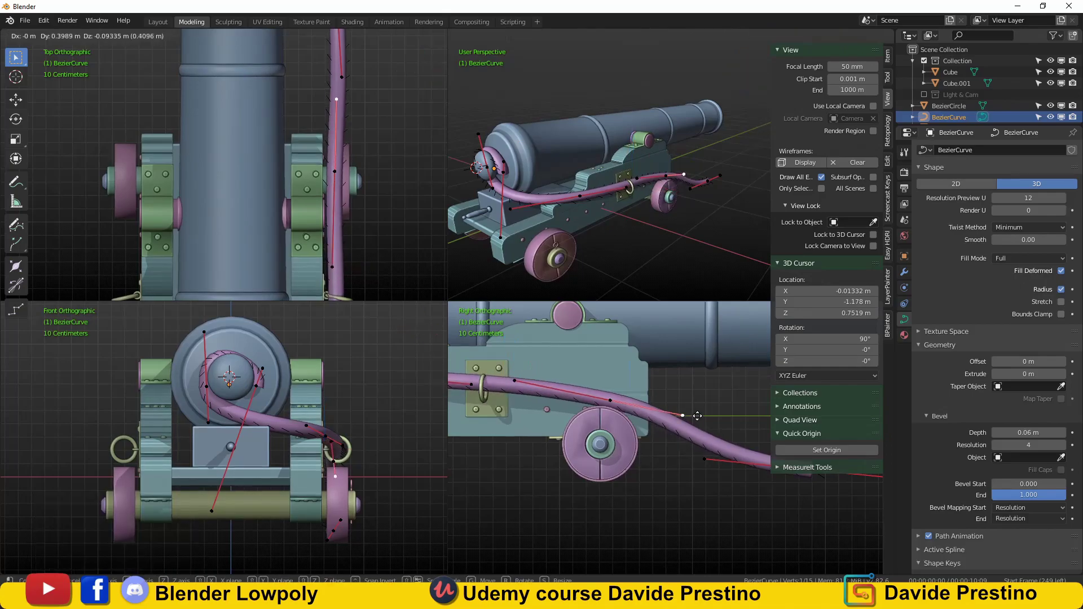
{"action": "middle_click_drag", "start_coordinate": [702, 440], "coordinate": [541, 406], "text": "shift"}
{"action": "key", "text": "e"}
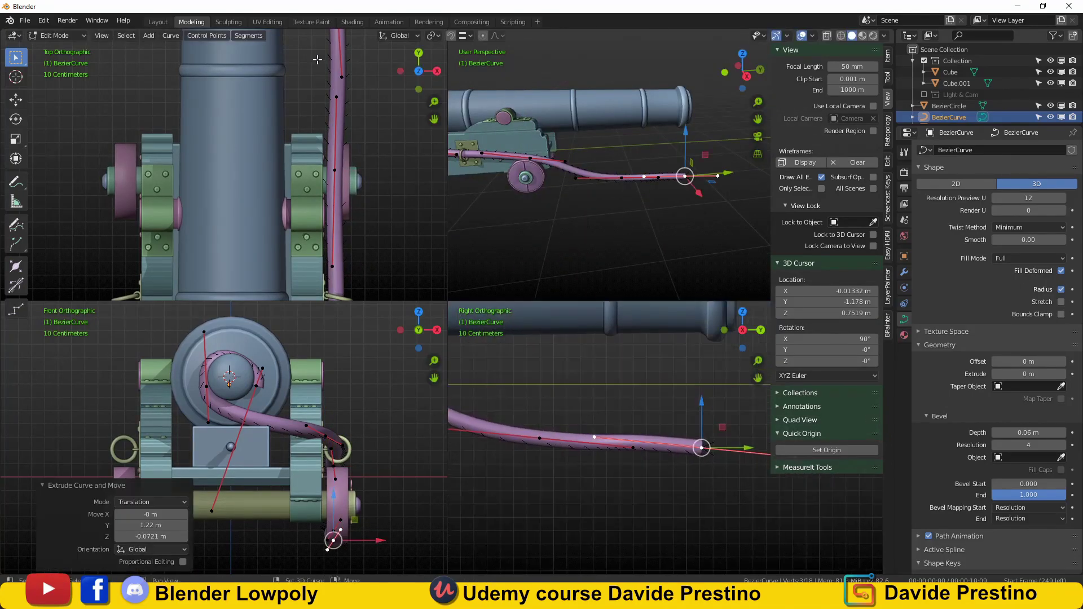
{"action": "scroll", "coordinate": [317, 60], "scroll_direction": "down", "scroll_amount": 3}
{"action": "scroll", "coordinate": [313, 361], "scroll_direction": "up", "scroll_amount": 3}
{"action": "left_click", "coordinate": [313, 361]}
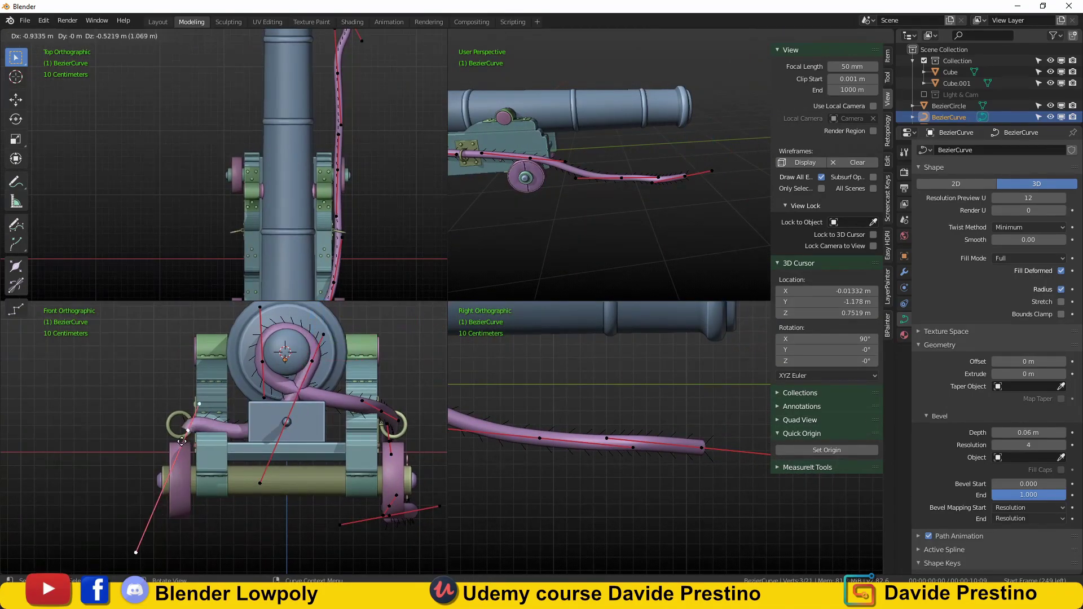
{"action": "left_click", "coordinate": [286, 393]}
- Move rope points along the Y axis toward the side rings
{"action": "scroll", "coordinate": [237, 163], "scroll_direction": "up", "scroll_amount": 5}
{"action": "scroll", "coordinate": [508, 197], "scroll_direction": "up", "scroll_amount": 5}
{"action": "key", "text": "g"}
{"action": "key", "text": "y"}
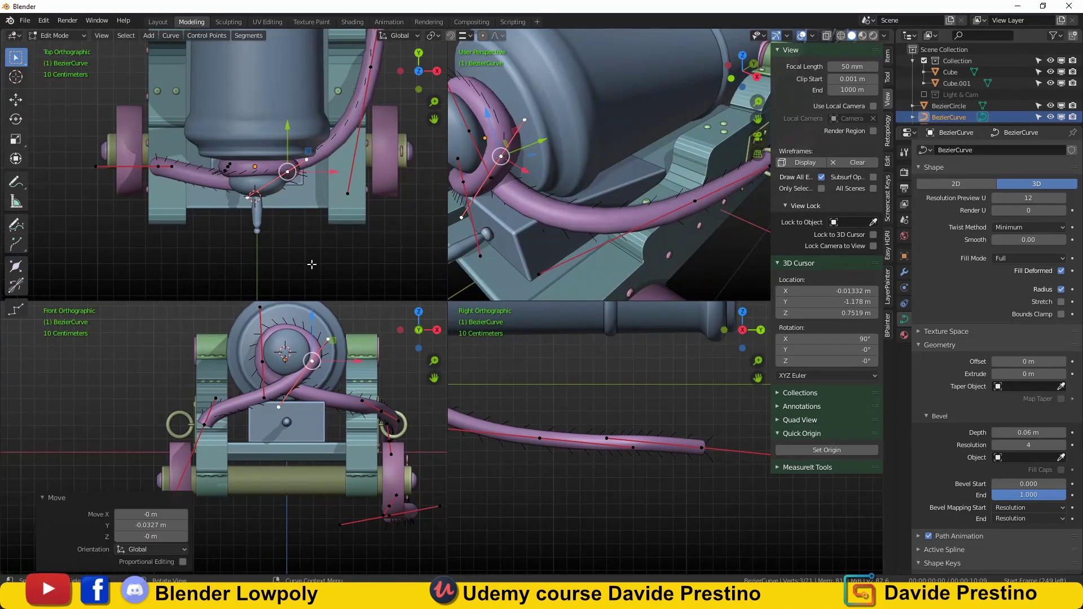
{"action": "scroll", "coordinate": [576, 424], "scroll_direction": "down", "scroll_amount": 3}
{"action": "mouse_move", "coordinate": [621, 169]}
{"action": "middle_mouse_down"}
{"action": "mouse_move", "coordinate": [656, 182]}
{"action": "mouse_move", "coordinate": [756, 177]}
{"action": "middle_mouse_up"}
{"action": "left_click", "coordinate": [622, 198]}
{"action": "key", "text": "n"}
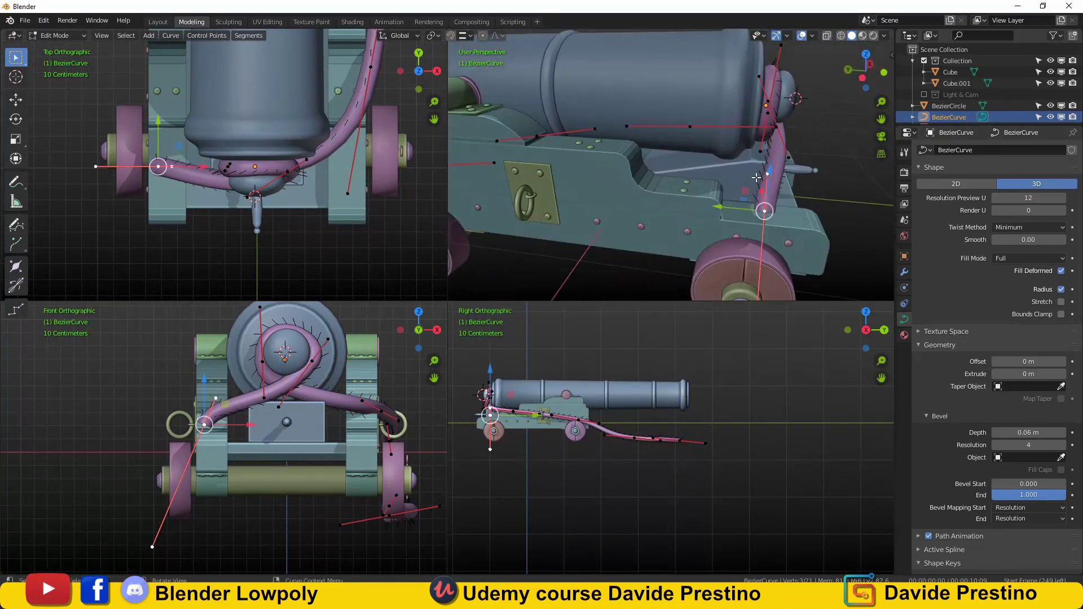
{"action": "left_click", "coordinate": [739, 210]}
- Move a rope point vertically along Z to thread it through the side rings
{"action": "scroll", "coordinate": [237, 164], "scroll_direction": "up", "scroll_amount": 5}
{"action": "middle_click_drag", "start_coordinate": [586, 271], "coordinate": [614, 226]}
{"action": "left_click", "coordinate": [612, 226]}
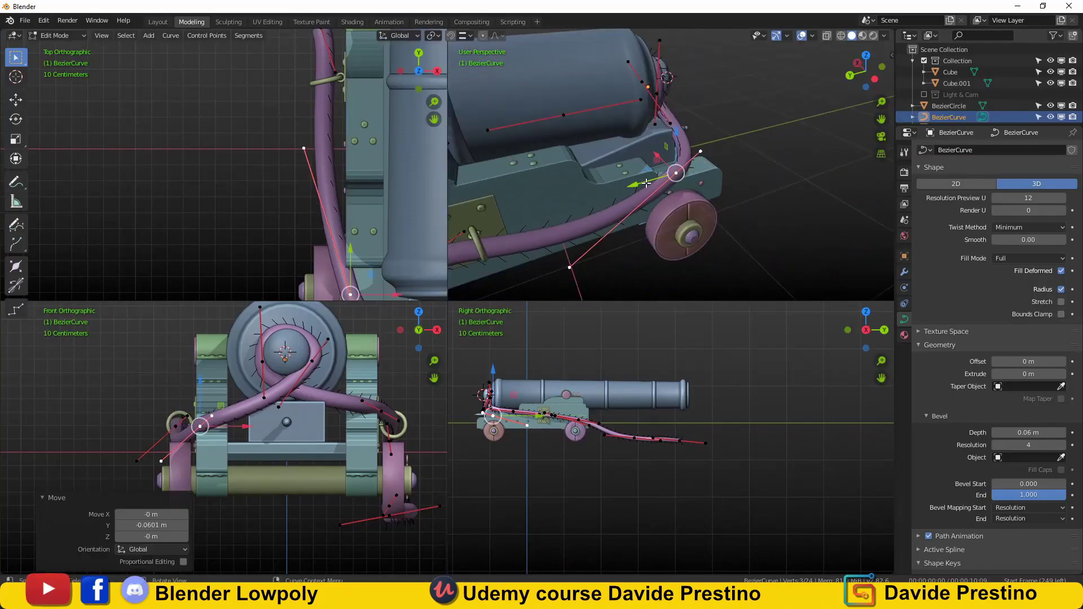
{"action": "key", "text": "g"}
{"action": "key", "text": "z"}
{"action": "left_click", "coordinate": [348, 264]}
{"action": "scroll", "coordinate": [269, 212], "scroll_direction": "down", "scroll_amount": 3}
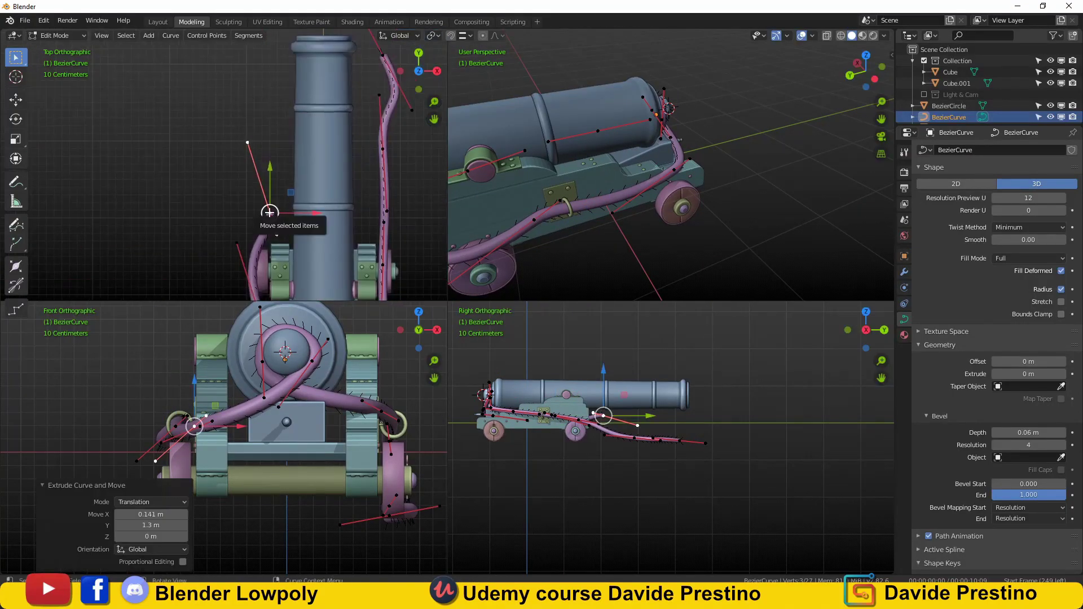
{"action": "left_click", "coordinate": [277, 153]}
- Position the last rope point to trail behind the carriage and finish point editing
{"action": "middle_click_drag", "start_coordinate": [649, 169], "coordinate": [504, 115]}
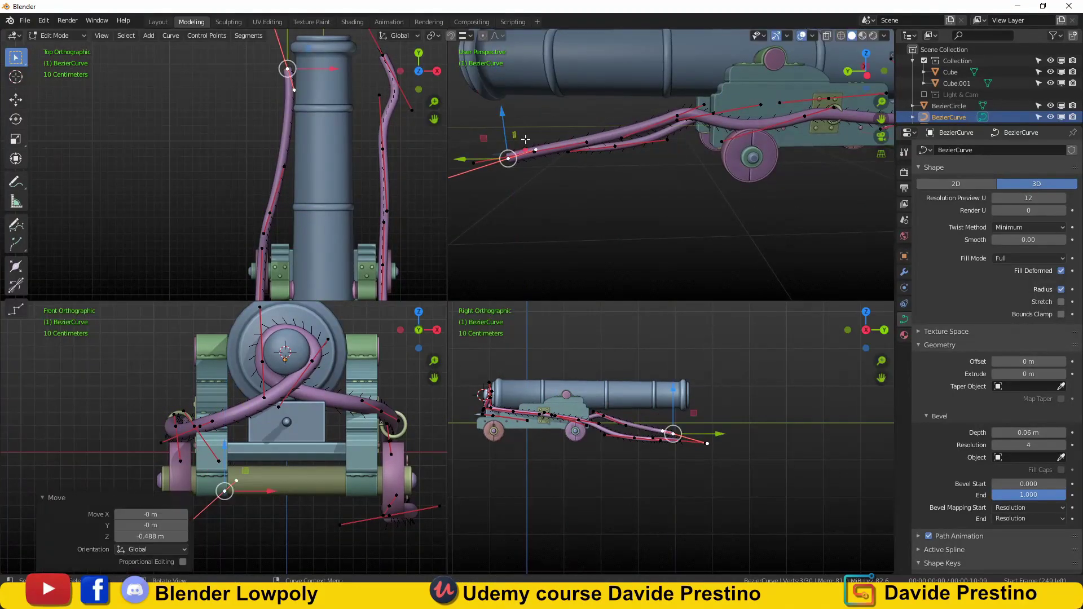
{"action": "scroll", "coordinate": [526, 139], "scroll_direction": "up", "scroll_amount": 1}
{"action": "scroll", "coordinate": [598, 417], "scroll_direction": "up", "scroll_amount": 4}
{"action": "left_click", "coordinate": [617, 404]}
{"action": "key", "text": "n"}
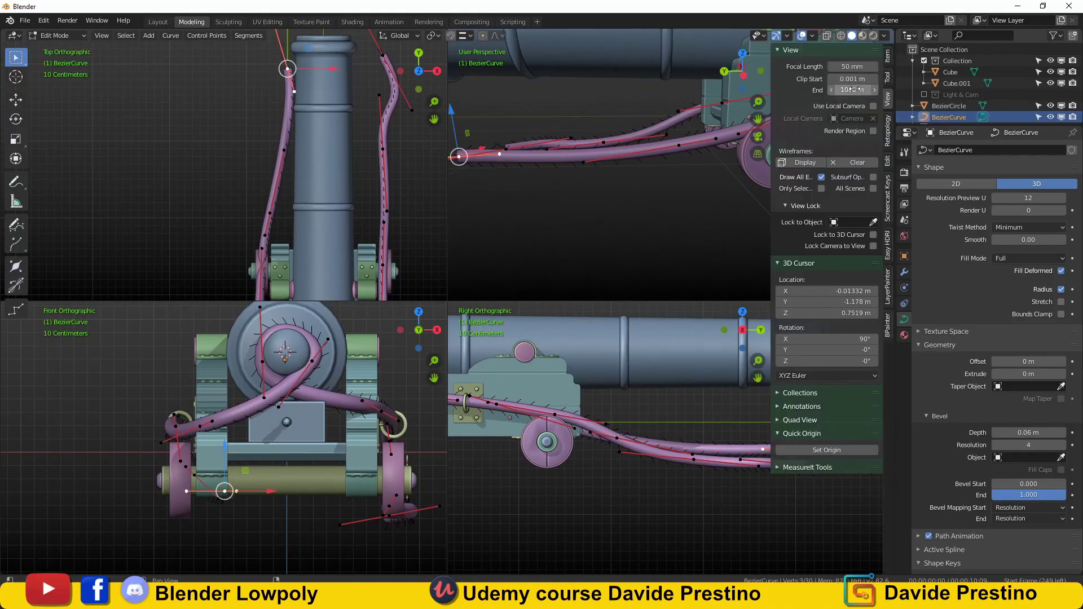
{"action": "left_click", "coordinate": [686, 470]}
{"action": "key", "text": "Tab"}
{"action": "scroll", "coordinate": [699, 193], "scroll_direction": "down", "scroll_amount": 5}
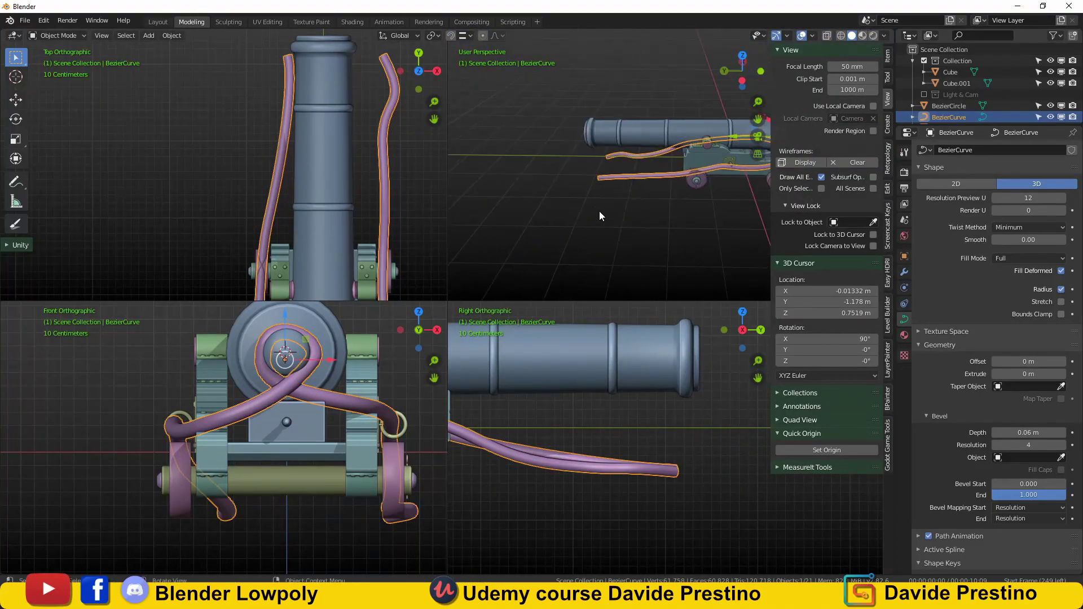
{"action": "scroll", "coordinate": [635, 150], "scroll_direction": "down", "scroll_amount": 3}
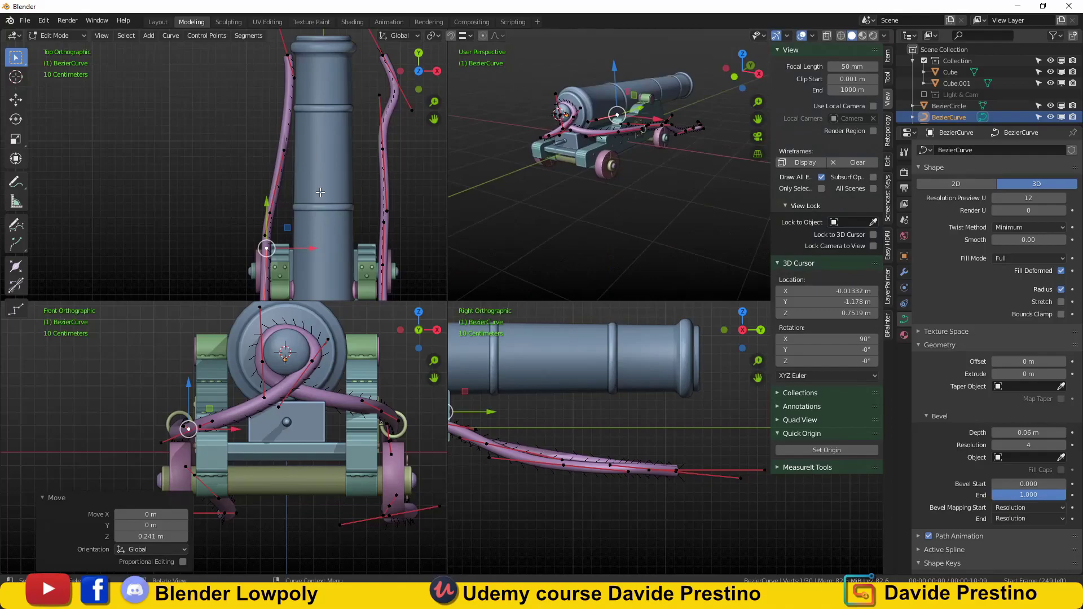
- Return from quad view to one large viewport showing the whole cannon
{"action": "left_click", "coordinate": [102, 35]}
{"action": "left_click", "coordinate": [294, 325]}
{"action": "key", "text": "Tab"}
{"action": "scroll", "coordinate": [395, 246], "scroll_direction": "down", "scroll_amount": 4}
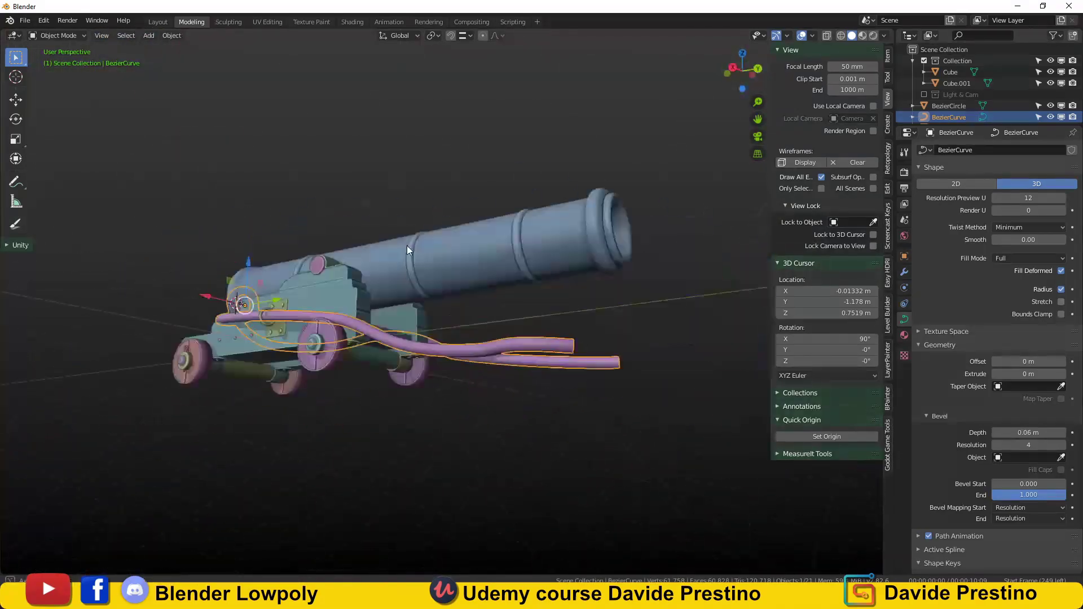
{"action": "middle_click_drag", "start_coordinate": [408, 245], "coordinate": [504, 277]}
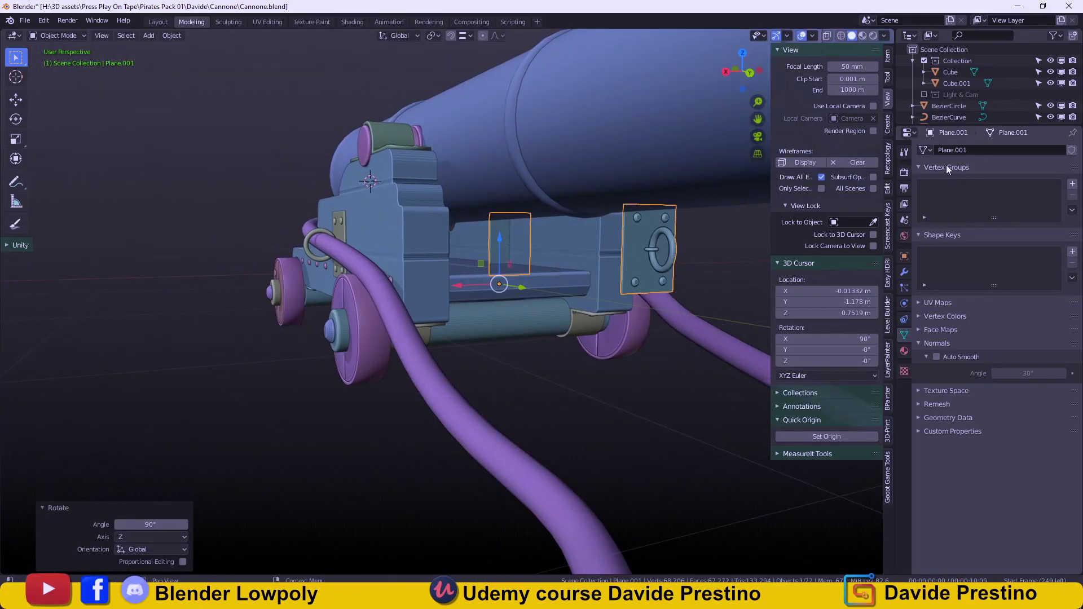
- Move the ring plate along X onto the carriage's lower end and scale it
{"action": "left_click", "coordinate": [904, 272]}
{"action": "middle_click_drag", "start_coordinate": [428, 282], "coordinate": [395, 282]}
{"action": "key", "text": "g"}
{"action": "key", "text": "x"}
{"action": "left_click", "coordinate": [339, 243]}
{"action": "scroll", "coordinate": [377, 248], "scroll_direction": "up", "scroll_amount": 3}
{"action": "key", "text": "s"}
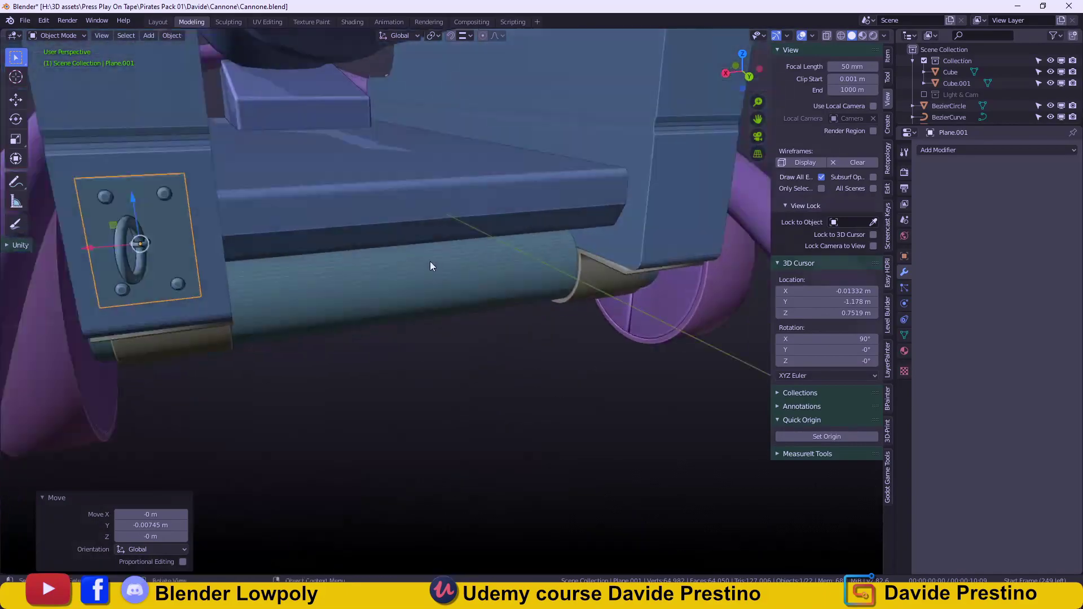
- Apply all transforms to the plate and add a Mirror modifier
{"action": "key", "text": "ctrl+a"}
{"action": "left_click", "coordinate": [996, 150]}
{"action": "left_click", "coordinate": [855, 262]}
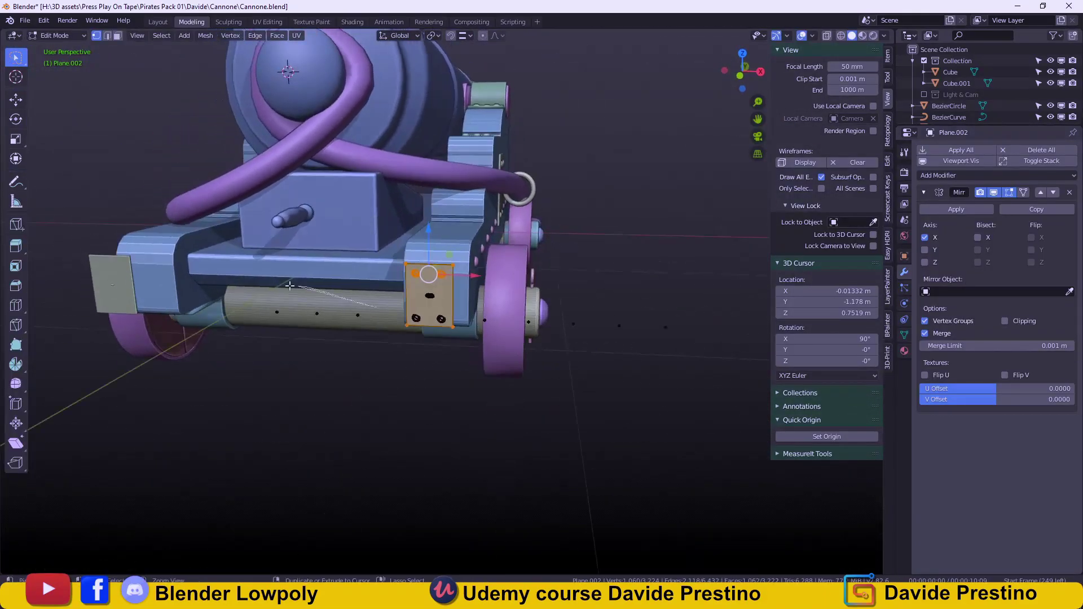
{"action": "mouse_move", "coordinate": [477, 304]}
{"action": "middle_mouse_down"}
{"action": "mouse_move", "coordinate": [469, 354]}
{"action": "mouse_move", "coordinate": [264, 209]}
{"action": "middle_mouse_up"}
- Rotate the plate 180° around Z and settle its face onto the carriage
{"action": "key", "text": "r"}
{"action": "key", "text": "z"}
{"action": "key", "text": "1"}
{"action": "key", "text": "8"}
{"action": "key", "text": "0"}
{"action": "key", "text": "Return"}
{"action": "key", "text": "g"}
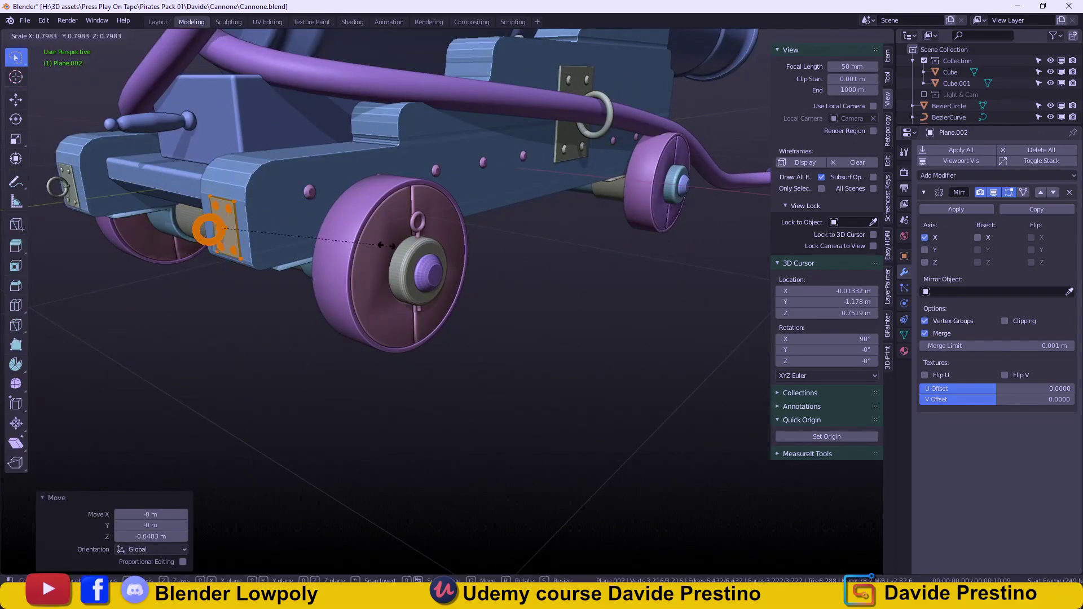
{"action": "key", "text": "Escape"}
{"action": "mouse_move", "coordinate": [386, 245]}
{"action": "middle_mouse_down"}
{"action": "mouse_move", "coordinate": [449, 288]}
{"action": "mouse_move", "coordinate": [472, 253]}
{"action": "middle_mouse_up"}
{"action": "left_click", "coordinate": [449, 284]}
{"action": "scroll", "coordinate": [449, 284], "scroll_direction": "down", "scroll_amount": 4}
- Open the barrel Circle in Edit Mode and orbit to a close side view of its edge loops
{"action": "key", "text": "slash"}
{"action": "key", "text": "Tab"}
{"action": "right_click_drag", "start_coordinate": [475, 383], "coordinate": [461, 416], "text": "ctrl"}
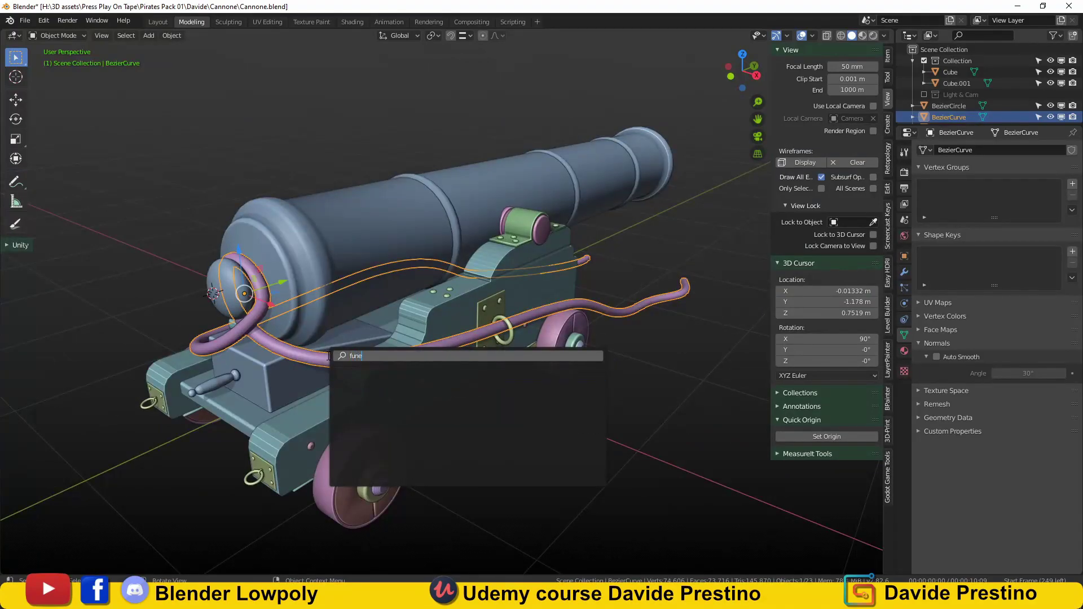
{"action": "key", "text": "Tab"}
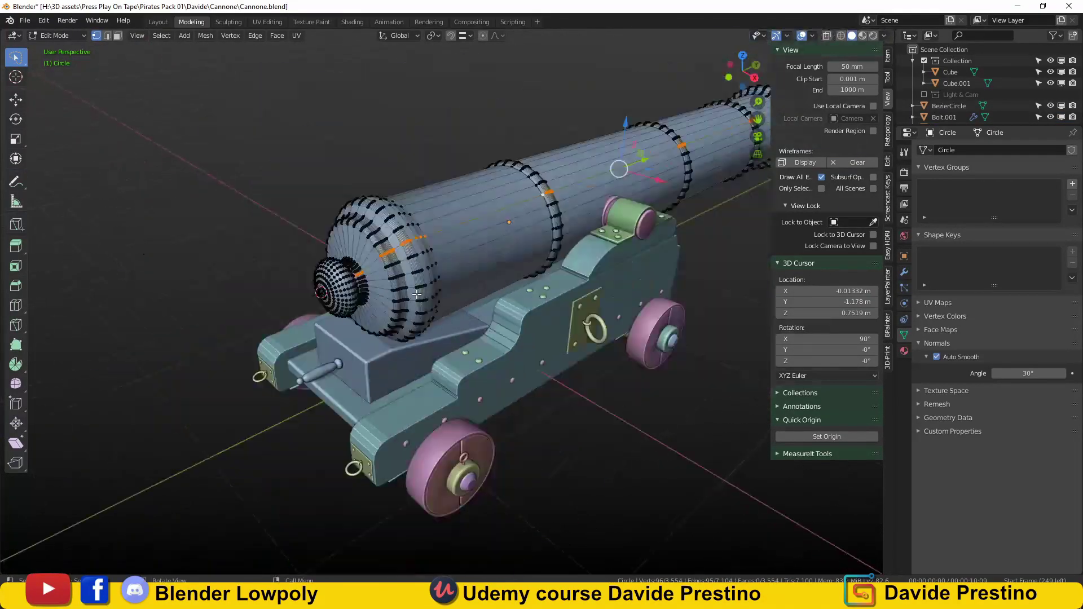
{"action": "middle_click_drag", "start_coordinate": [534, 304], "coordinate": [439, 319]}
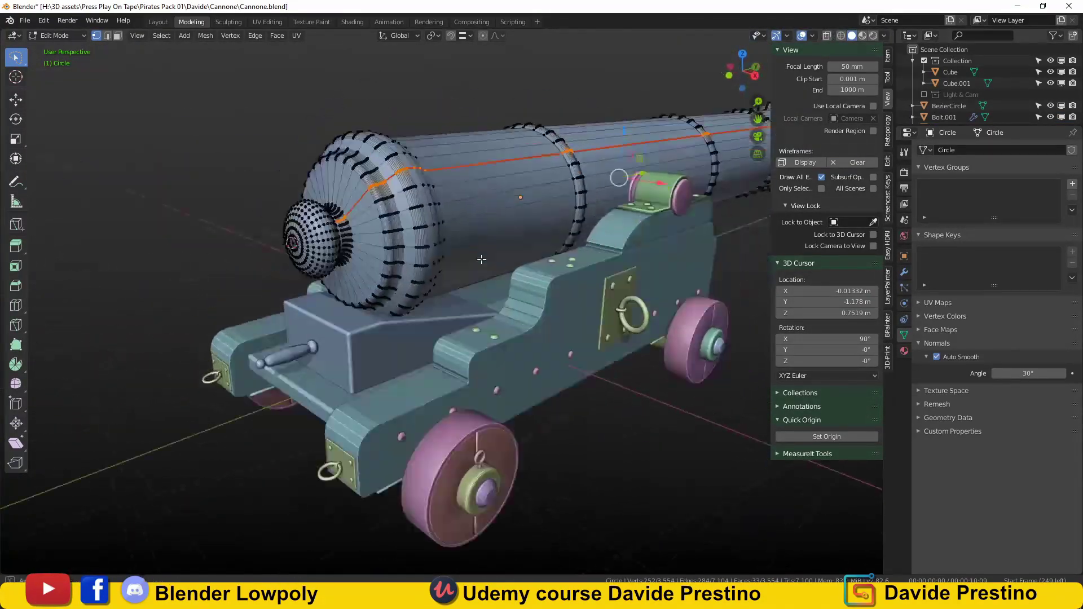
- Isolate the carriage, select edge paths around the side plate outlines and mark them as seams
{"action": "scroll", "coordinate": [483, 254], "scroll_direction": "up", "scroll_amount": 5}
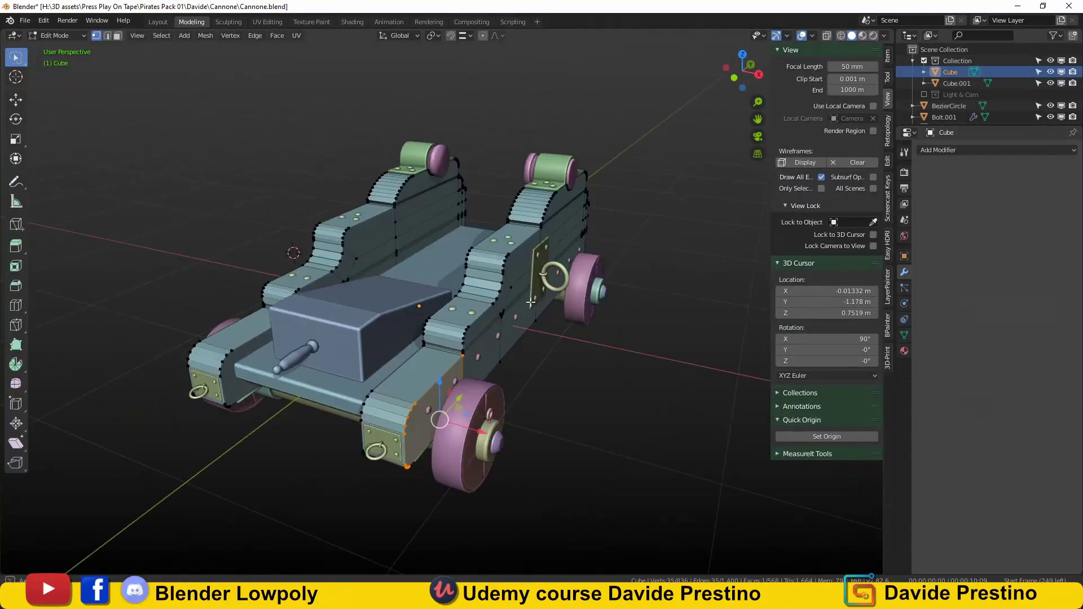
{"action": "key", "text": "KP_Divide"}
{"action": "mouse_move", "coordinate": [531, 302]}
{"action": "middle_mouse_down"}
{"action": "mouse_move", "coordinate": [468, 356]}
{"action": "mouse_move", "coordinate": [195, 332]}
{"action": "mouse_move", "coordinate": [428, 125]}
{"action": "mouse_move", "coordinate": [375, 150]}
{"action": "middle_mouse_up"}
{"action": "left_click", "coordinate": [468, 357], "text": "ctrl"}
{"action": "left_click", "coordinate": [195, 331], "text": "ctrl"}
{"action": "left_click", "coordinate": [420, 128]}
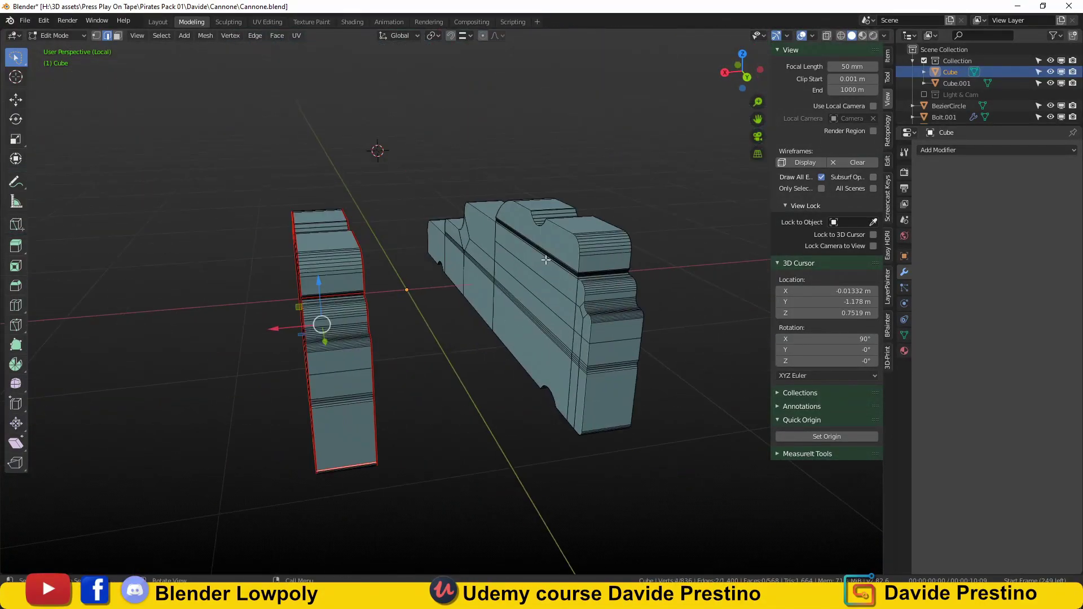
{"action": "scroll", "coordinate": [508, 206], "scroll_direction": "up", "scroll_amount": 3}
{"action": "left_click", "coordinate": [518, 267], "text": "ctrl"}
{"action": "mouse_move", "coordinate": [517, 267]}
{"action": "middle_mouse_down"}
{"action": "mouse_move", "coordinate": [337, 391]}
{"action": "mouse_move", "coordinate": [215, 310]}
{"action": "mouse_move", "coordinate": [389, 305]}
{"action": "mouse_move", "coordinate": [423, 249]}
{"action": "middle_mouse_up"}
{"action": "left_click", "coordinate": [337, 392], "text": "ctrl"}
{"action": "key", "text": "q"}
- Select the bottom edge path of the side plates, then zoom out to the whole cannon
{"action": "left_click", "coordinate": [225, 323]}
{"action": "left_click", "coordinate": [390, 276], "text": "ctrl"}
{"action": "scroll", "coordinate": [217, 230], "scroll_direction": "up", "scroll_amount": 4}
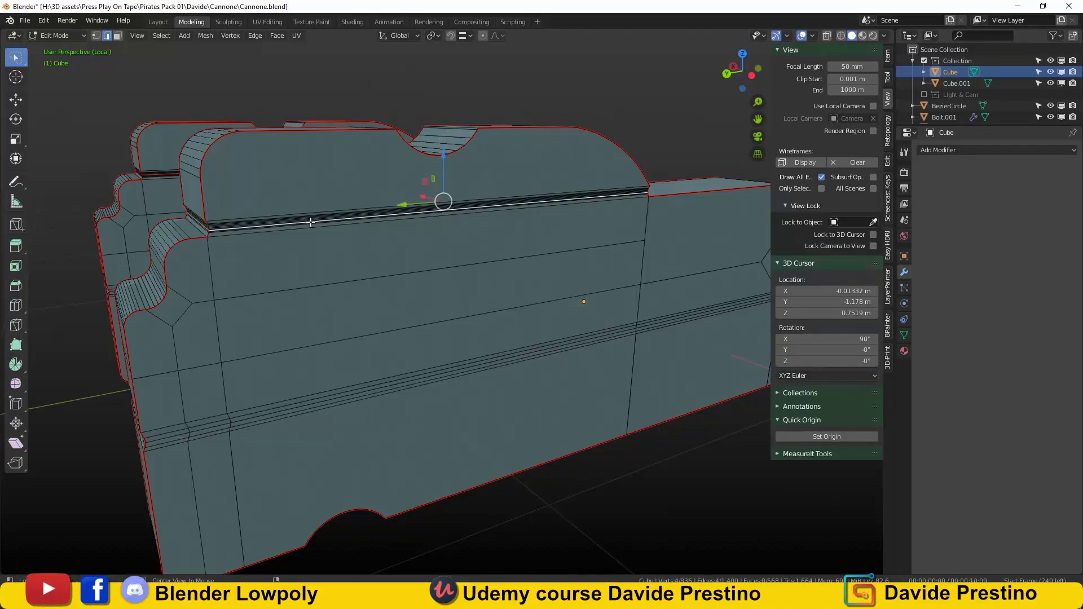
{"action": "scroll", "coordinate": [311, 222], "scroll_direction": "down", "scroll_amount": 6}
{"action": "middle_click_drag", "start_coordinate": [311, 223], "coordinate": [378, 355]}
- Back in modelling, isolate the carriage bed slab Cube.001 and pick edges in Edit Mode
{"action": "key", "text": "ctrl+Page_Down"}
{"action": "key", "text": "ctrl+Page_Down"}
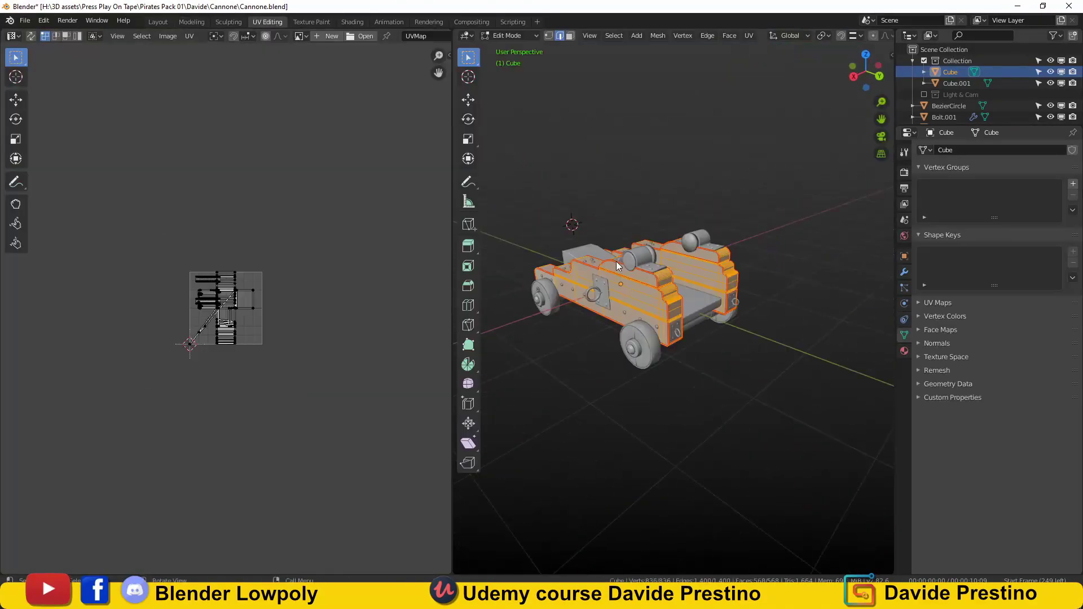
{"action": "scroll", "coordinate": [259, 327], "scroll_direction": "up", "scroll_amount": 6}
{"action": "key", "text": "Tab"}
{"action": "left_click", "coordinate": [191, 22]}
{"action": "middle_click_drag", "start_coordinate": [483, 282], "coordinate": [557, 299]}
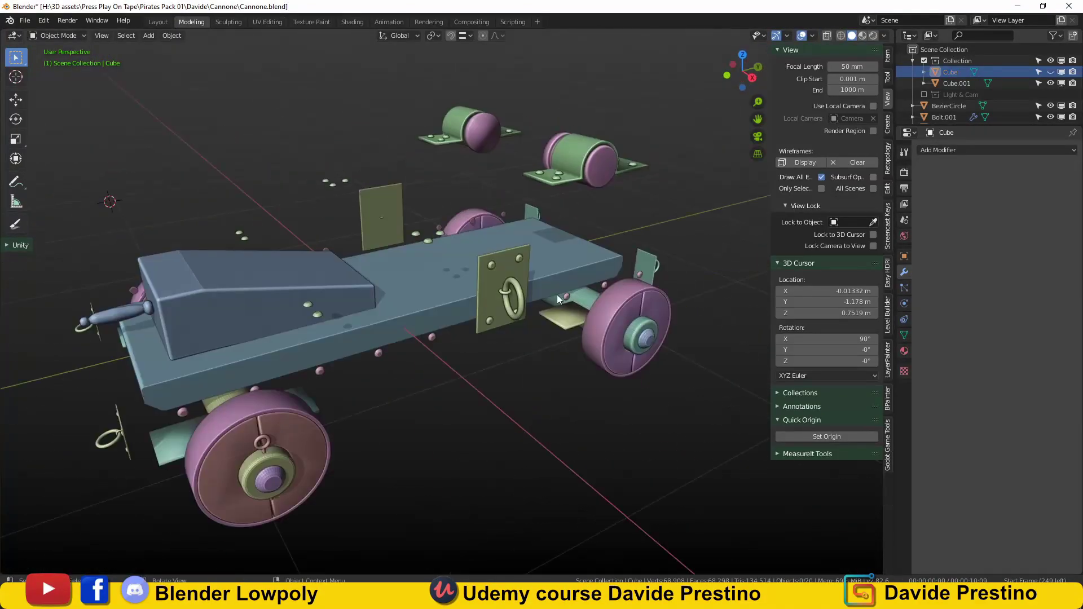
{"action": "left_click", "coordinate": [557, 295]}
{"action": "key", "text": "KP_Divide"}
{"action": "key", "text": "Tab"}
{"action": "left_click", "coordinate": [546, 344], "text": "ctrl"}
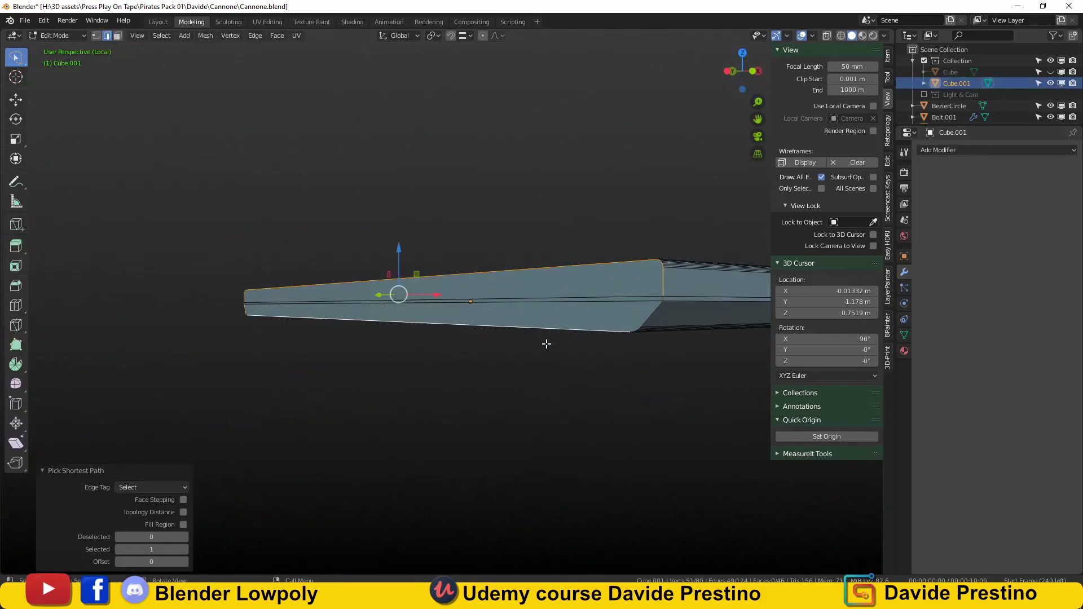
{"action": "mouse_move", "coordinate": [546, 343]}
{"action": "middle_mouse_down"}
{"action": "mouse_move", "coordinate": [360, 358]}
{"action": "mouse_move", "coordinate": [286, 351]}
{"action": "mouse_move", "coordinate": [259, 450]}
{"action": "middle_mouse_up"}
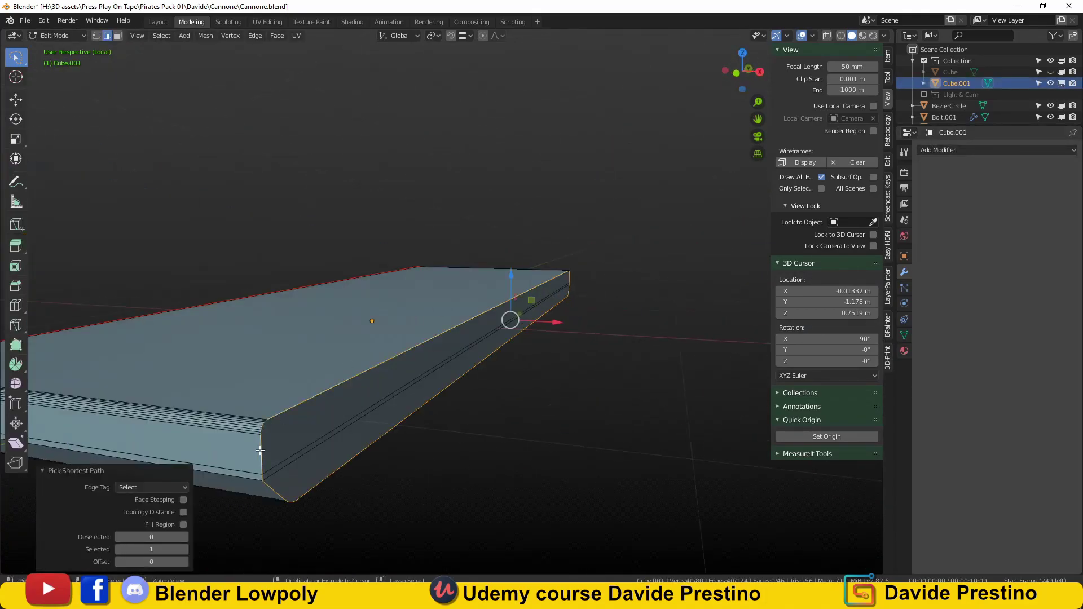
{"action": "key", "text": "Tab"}
{"action": "key", "text": "KP_Divide"}
- Isolate the wedge block Cube.002 and select its sloped top in Edit Mode
{"action": "left_click", "coordinate": [395, 270]}
{"action": "key", "text": "KP_Divide"}
{"action": "key", "text": "Tab"}
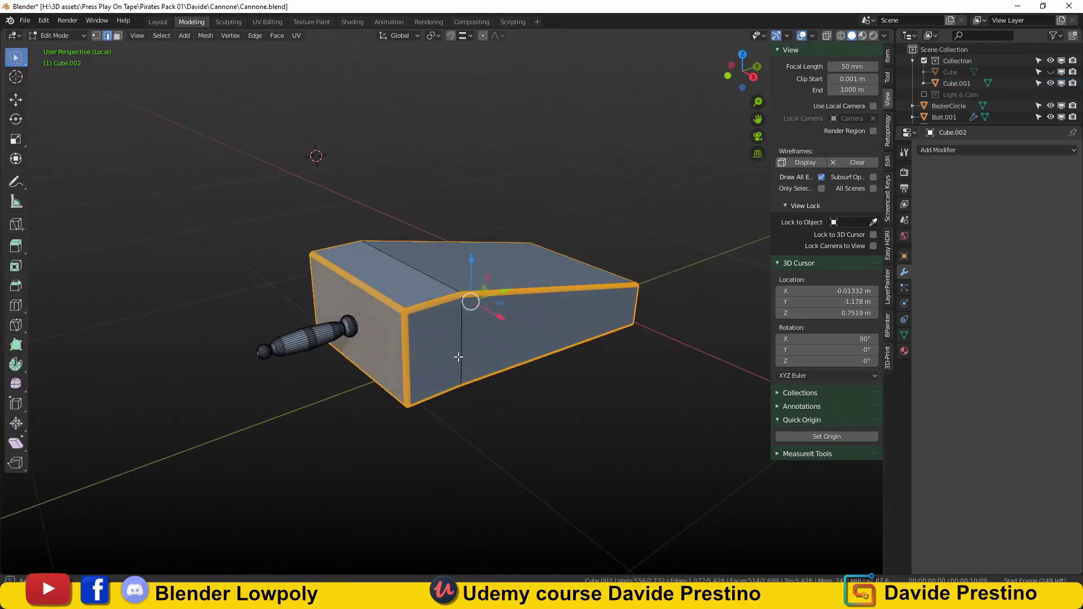
{"action": "key", "text": "alt+a"}
{"action": "middle_click_drag", "start_coordinate": [458, 356], "coordinate": [718, 407]}
{"action": "scroll", "coordinate": [435, 383], "scroll_direction": "up", "scroll_amount": 3}
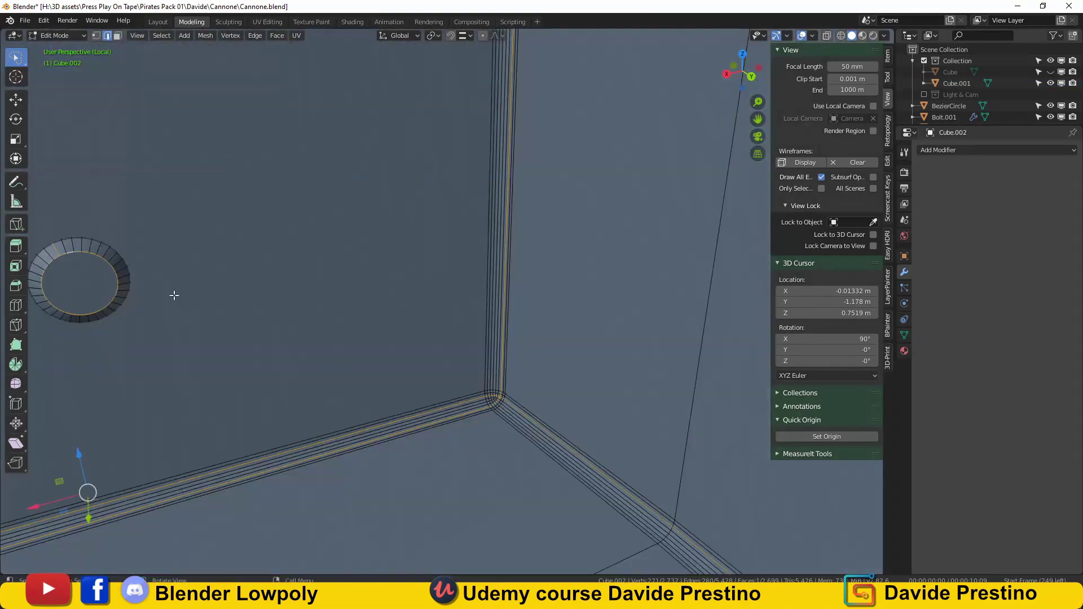
{"action": "scroll", "coordinate": [170, 295], "scroll_direction": "down", "scroll_amount": 10}
{"action": "left_click", "coordinate": [362, 338]}
{"action": "key", "text": "KP_Divide"}
{"action": "middle_click_drag", "start_coordinate": [363, 338], "coordinate": [310, 352]}
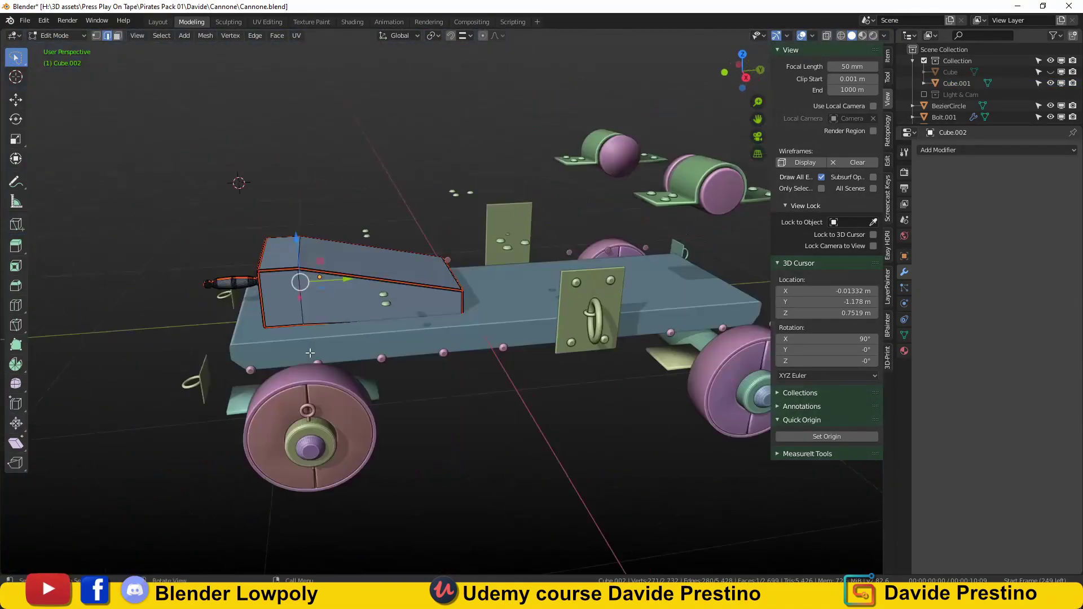
{"action": "key", "text": "Tab"}
{"action": "scroll", "coordinate": [339, 339], "scroll_direction": "down", "scroll_amount": 3}
- Isolate the axle Cylinder.003 and enter Edit Mode on its mesh
{"action": "left_click", "coordinate": [350, 323]}
{"action": "middle_click_drag", "start_coordinate": [351, 323], "coordinate": [320, 406]}
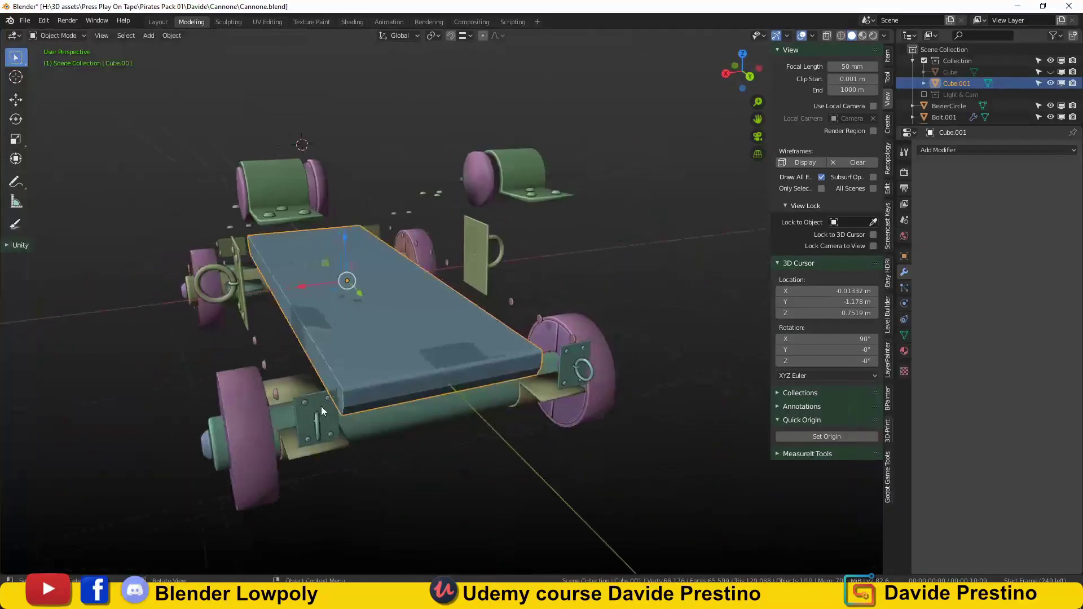
{"action": "left_click", "coordinate": [320, 406]}
{"action": "key", "text": "KP_Divide"}
{"action": "middle_click_drag", "start_coordinate": [470, 394], "coordinate": [473, 379]}
{"action": "key", "text": "Tab"}
{"action": "key", "text": "Tab"}
- Isolate the wheels and inspect the wheel mesh in Edit Mode
{"action": "key", "text": "KP_Divide"}
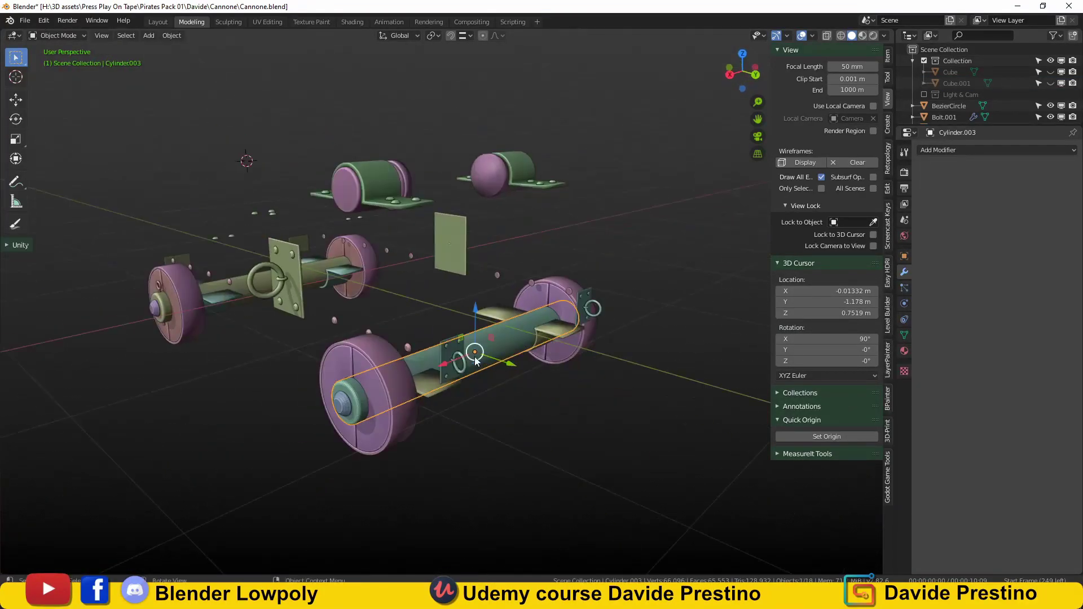
{"action": "left_click", "coordinate": [361, 395]}
{"action": "key", "text": "KP_Divide"}
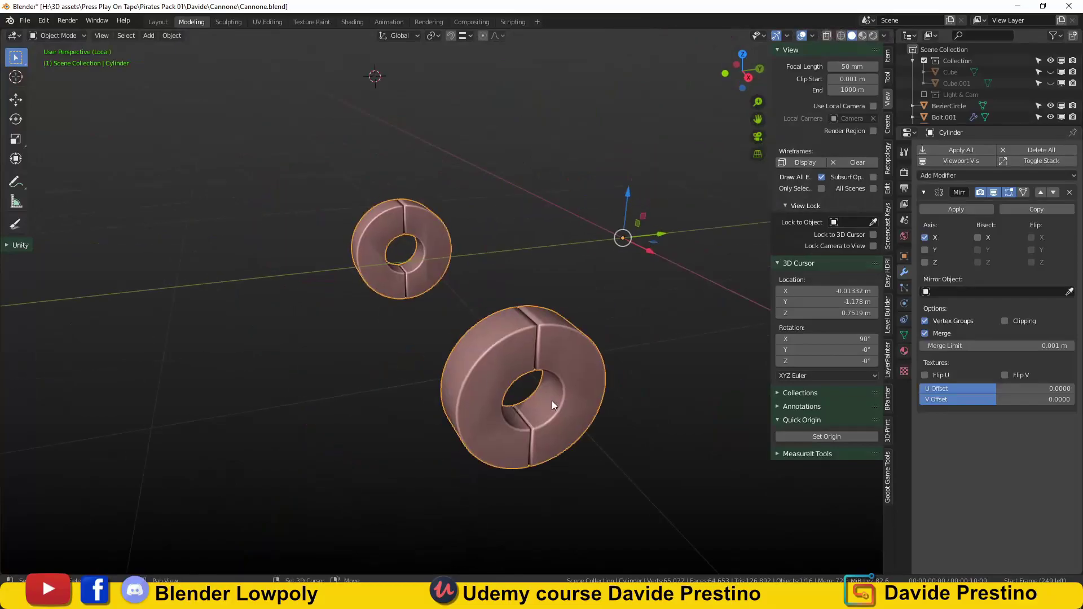
{"action": "key", "text": "Tab"}
{"action": "scroll", "coordinate": [553, 405], "scroll_direction": "up", "scroll_amount": 4}
{"action": "middle_click_drag", "start_coordinate": [553, 405], "coordinate": [387, 332]}
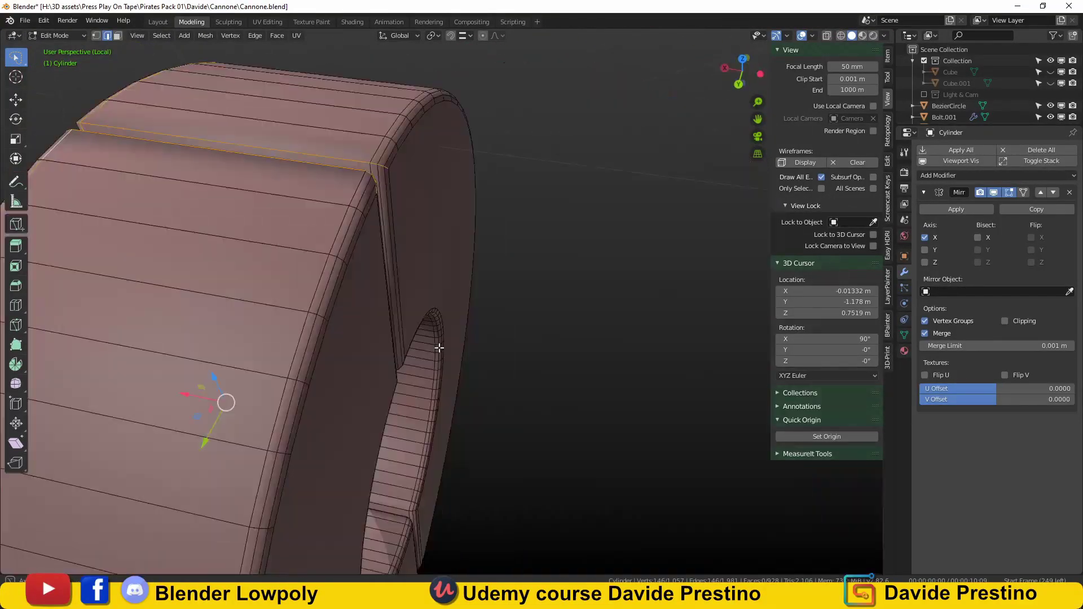
{"action": "scroll", "coordinate": [225, 399], "scroll_direction": "down", "scroll_amount": 4}
{"action": "middle_click_drag", "start_coordinate": [307, 380], "coordinate": [345, 320]}
- In UV Editing, mark seams on the wheel edges and unwrap the wheel into UV islands
{"action": "left_click", "coordinate": [267, 21]}
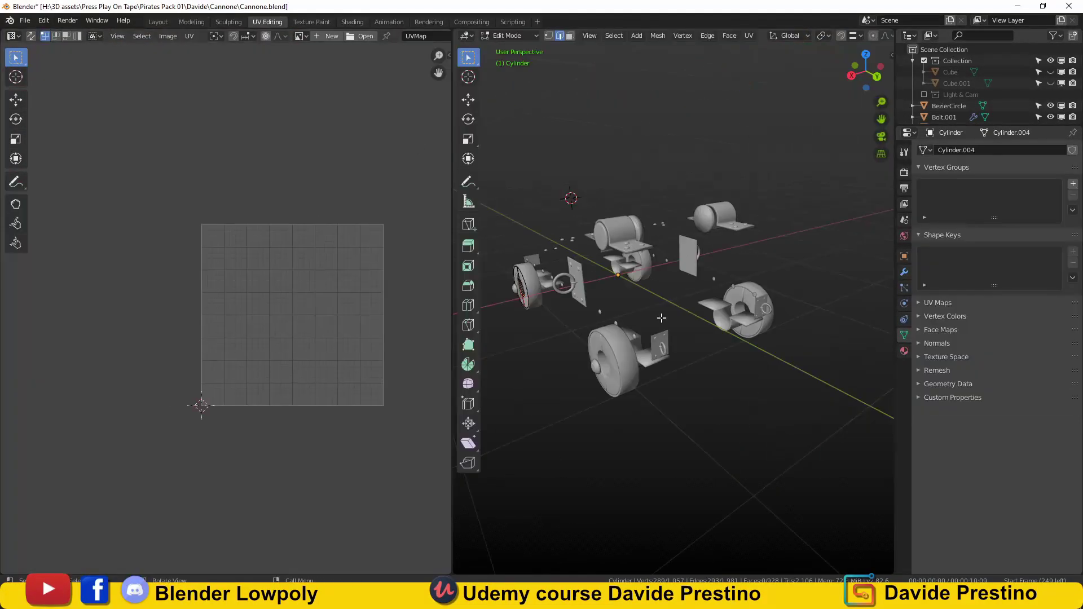
{"action": "key", "text": "Tab"}
{"action": "key", "text": "KP_Divide"}
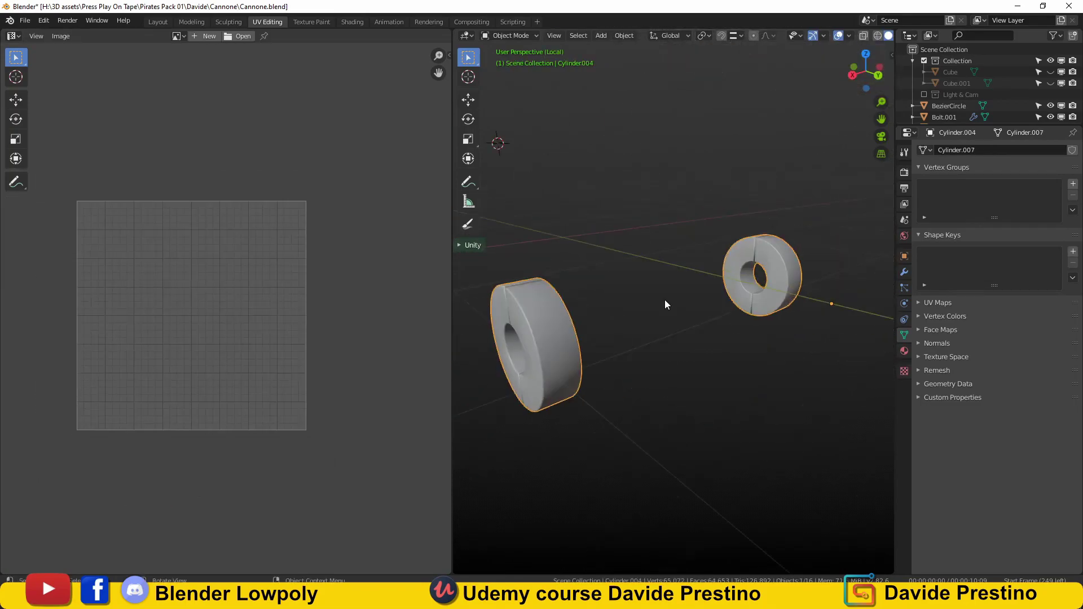
{"action": "key", "text": "Tab"}
{"action": "scroll", "coordinate": [664, 299], "scroll_direction": "up", "scroll_amount": 5}
{"action": "mouse_move", "coordinate": [664, 300]}
{"action": "middle_mouse_down"}
{"action": "mouse_move", "coordinate": [592, 512]}
{"action": "mouse_move", "coordinate": [757, 316]}
{"action": "middle_mouse_up"}
{"action": "left_click", "coordinate": [598, 490]}
{"action": "key", "text": "q"}
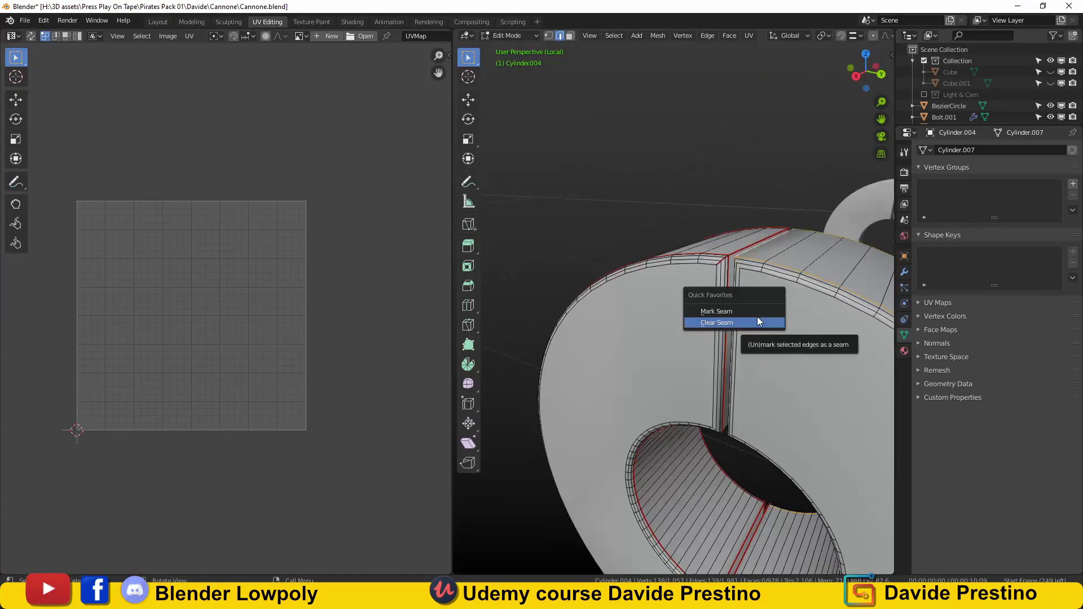
{"action": "key", "text": "a"}
{"action": "left_click", "coordinate": [757, 316]}
{"action": "scroll", "coordinate": [757, 316], "scroll_direction": "down", "scroll_amount": 3}
{"action": "key", "text": "KP_Divide"}
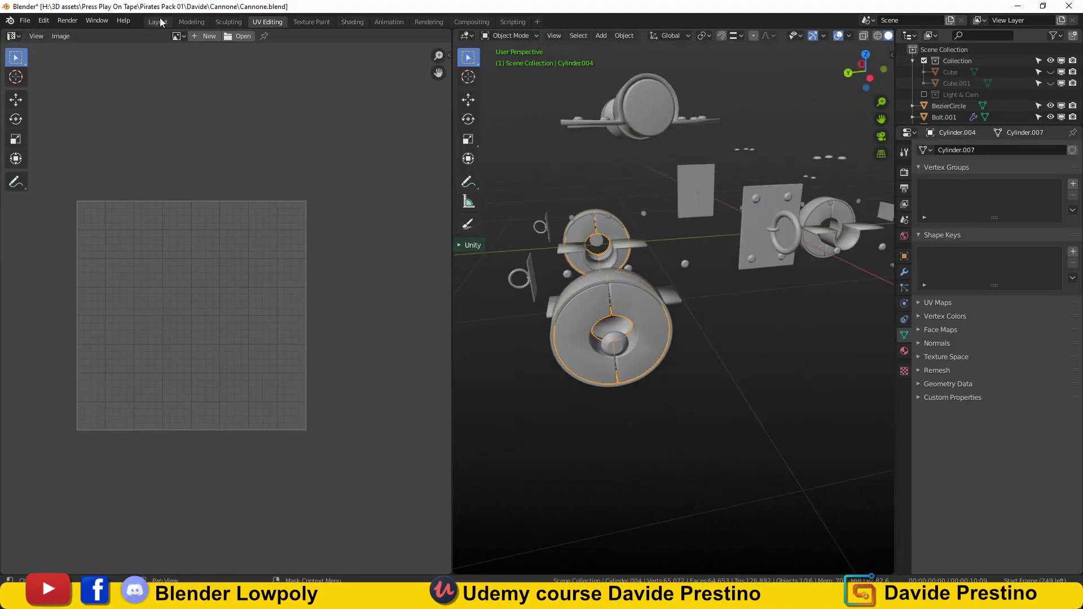
- Select the thin ring Cylinder.001 in Edit Mode and frame it in UV Editing
{"action": "left_click", "coordinate": [158, 21]}
{"action": "mouse_move", "coordinate": [271, 273]}
{"action": "middle_mouse_down"}
{"action": "mouse_move", "coordinate": [481, 235]}
{"action": "mouse_move", "coordinate": [483, 292]}
{"action": "middle_mouse_up"}
{"action": "left_click", "coordinate": [482, 236], "text": "shift"}
{"action": "left_click", "coordinate": [389, 457]}
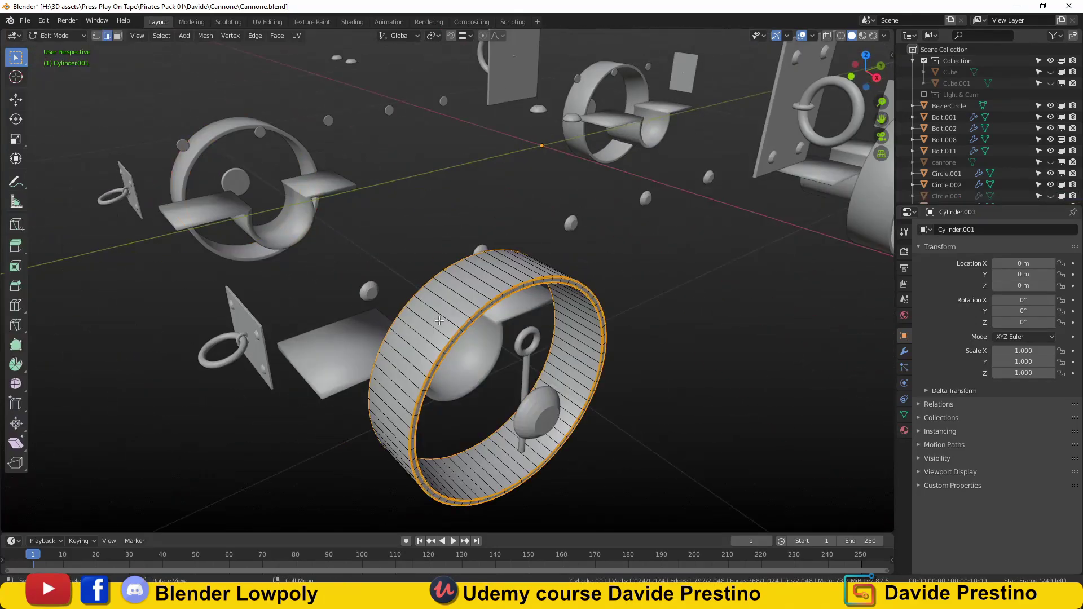
{"action": "key", "text": "Tab"}
{"action": "scroll", "coordinate": [258, 231], "scroll_direction": "down", "scroll_amount": 3}
{"action": "left_click", "coordinate": [268, 22]}
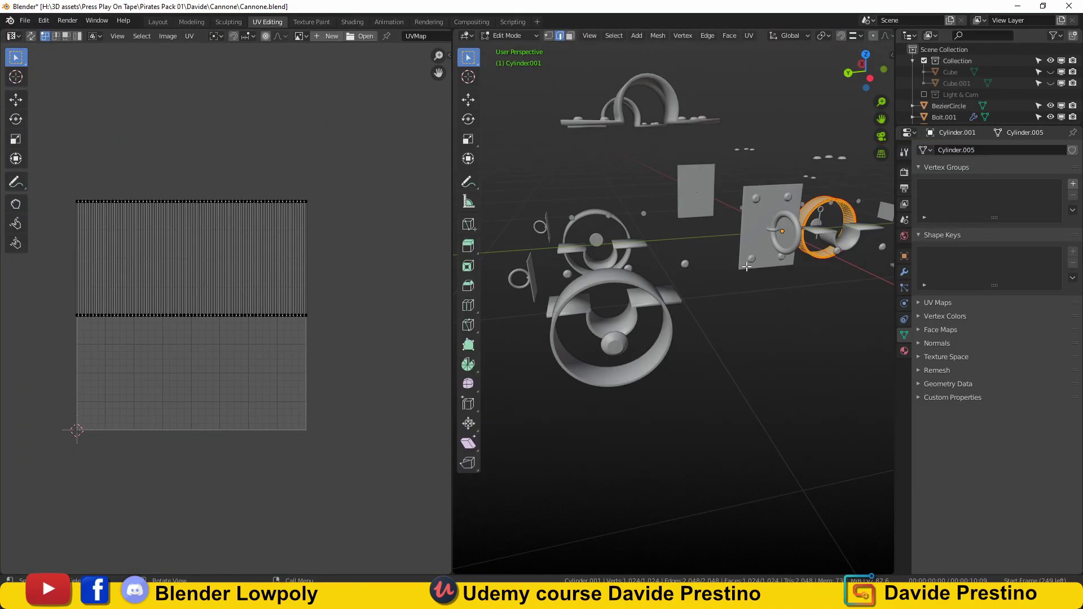
{"action": "key", "text": "KP_Decimal"}
{"action": "mouse_move", "coordinate": [684, 310]}
{"action": "middle_mouse_down"}
{"action": "mouse_move", "coordinate": [658, 244]}
{"action": "mouse_move", "coordinate": [566, 199]}
{"action": "middle_mouse_up"}
{"action": "scroll", "coordinate": [659, 243], "scroll_direction": "down", "scroll_amount": 5}
- Apply all modifiers on the bolt Bolt.001
{"action": "left_click_drag", "start_coordinate": [453, 226], "coordinate": [183, 226]}
{"action": "middle_click_drag", "start_coordinate": [395, 282], "coordinate": [507, 253]}
{"action": "left_click", "coordinate": [551, 350]}
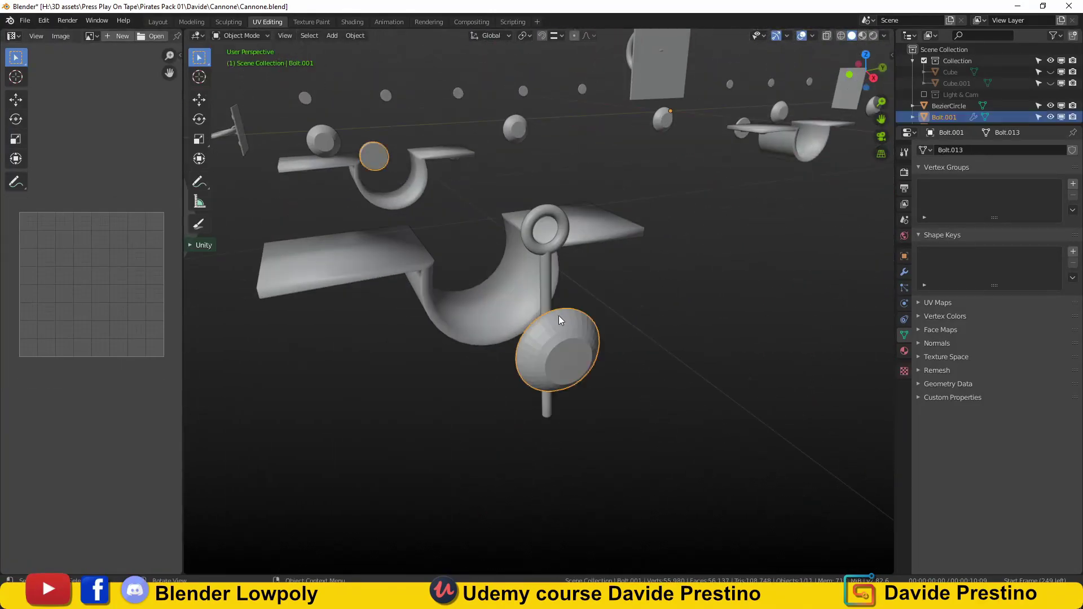
{"action": "key", "text": "Tab"}
{"action": "middle_click_drag", "start_coordinate": [564, 282], "coordinate": [634, 302]}
{"action": "scroll", "coordinate": [565, 319], "scroll_direction": "down", "scroll_amount": 4}
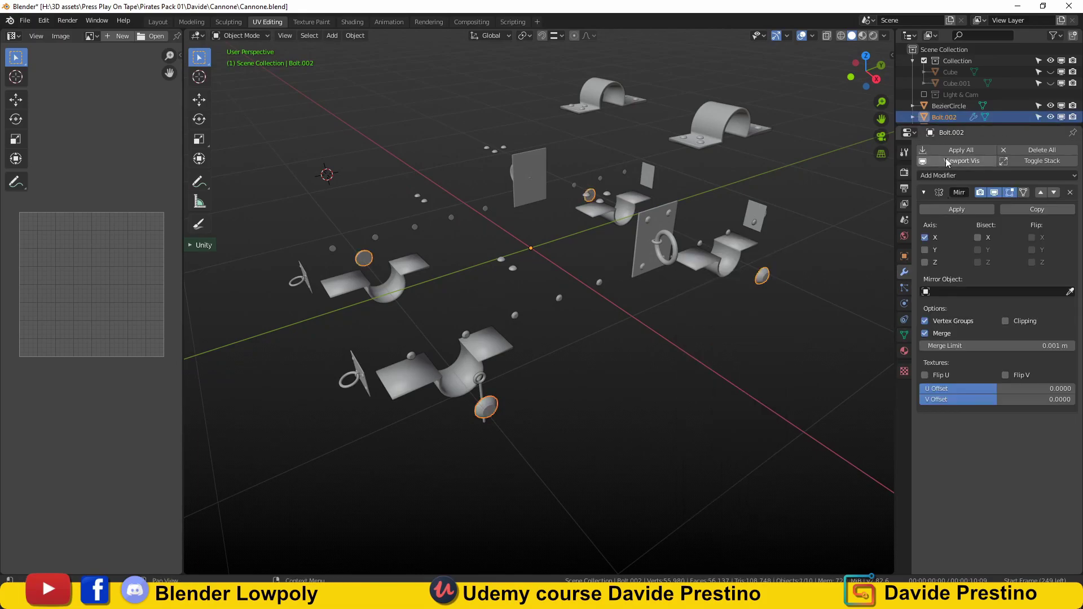
{"action": "left_click", "coordinate": [947, 162]}
- Select the top clamps, undo back, and return to a side view of the whole cannon
{"action": "middle_click_drag", "start_coordinate": [677, 225], "coordinate": [743, 109]}
{"action": "left_click", "coordinate": [743, 109]}
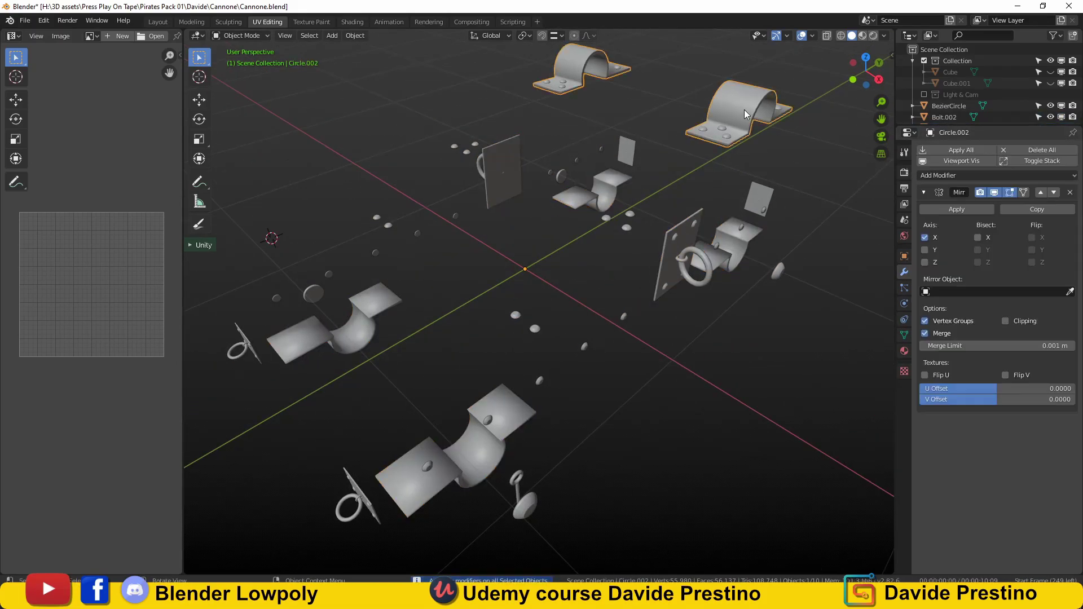
{"action": "key", "text": "ctrl+z"}
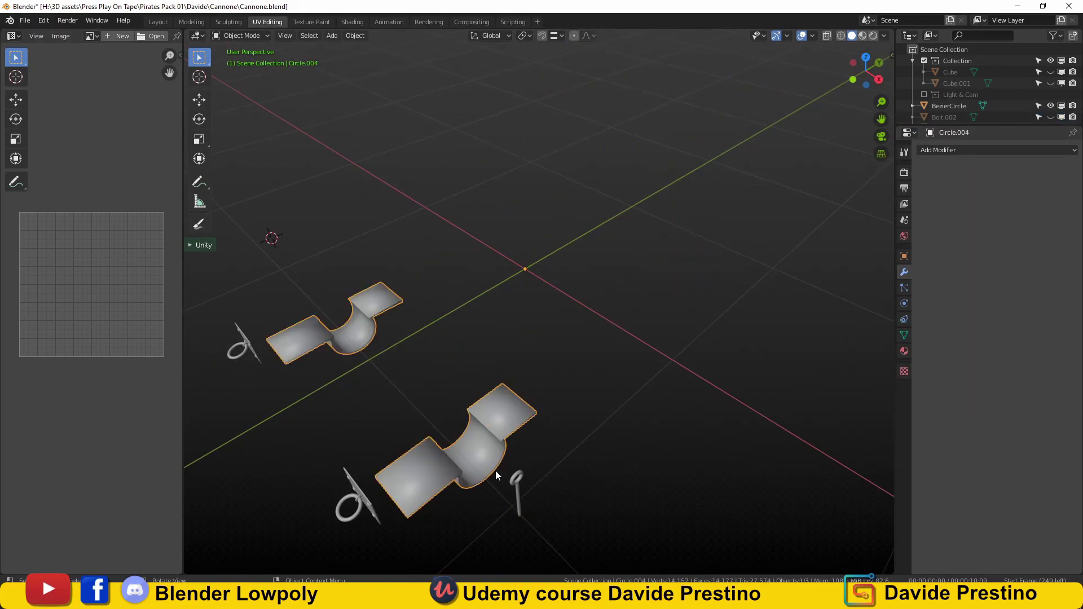
{"action": "key", "text": "ctrl+z"}
{"action": "key", "text": "KP_Divide"}
{"action": "key", "text": "KP_3"}
- Reset the BezierCircle ring's origin and remove the stray rotated copy
{"action": "scroll", "coordinate": [404, 341], "scroll_direction": "up", "scroll_amount": 3}
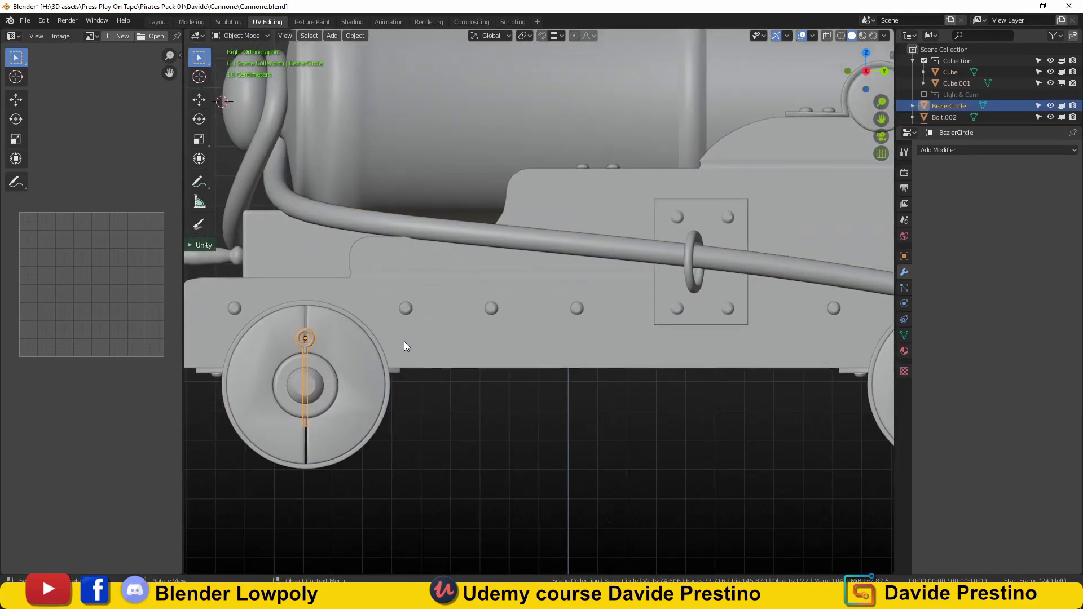
{"action": "scroll", "coordinate": [404, 341], "scroll_direction": "down", "scroll_amount": 1}
{"action": "left_click", "coordinate": [354, 35]}
{"action": "left_click", "coordinate": [451, 86]}
{"action": "scroll", "coordinate": [341, 312], "scroll_direction": "down", "scroll_amount": 2}
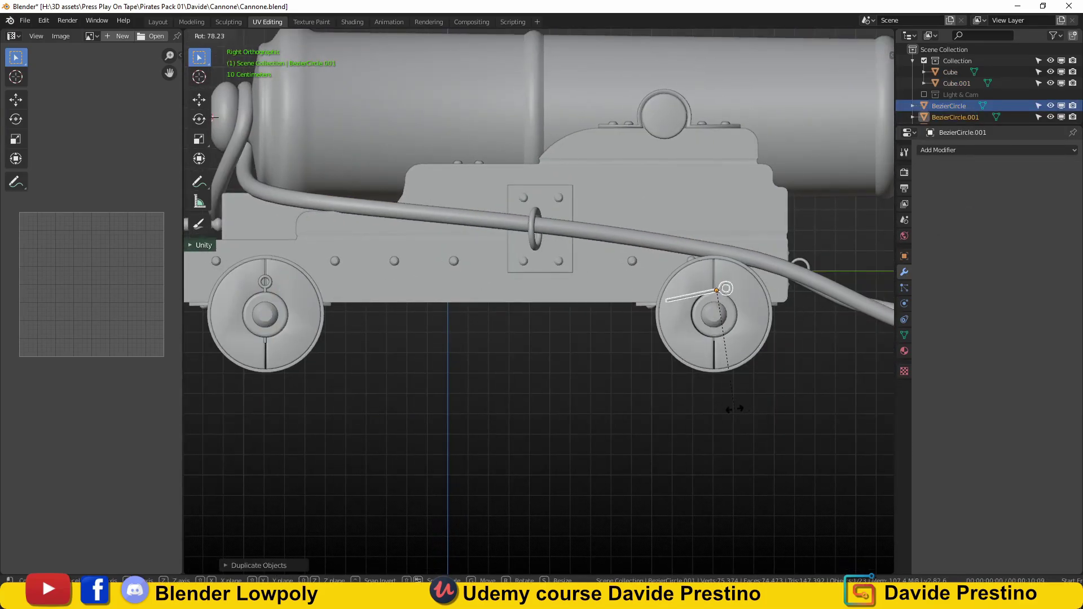
{"action": "key", "text": "Escape"}
{"action": "scroll", "coordinate": [519, 380], "scroll_direction": "down", "scroll_amount": 2}
{"action": "mouse_move", "coordinate": [519, 380]}
{"action": "middle_mouse_down"}
{"action": "mouse_move", "coordinate": [595, 334]}
{"action": "mouse_move", "coordinate": [556, 346]}
{"action": "middle_mouse_up"}
{"action": "key", "text": "ctrl+z"}
- Add a Mirror modifier to the ring and select the linked ring in Edit Mode
{"action": "left_click", "coordinate": [959, 149]}
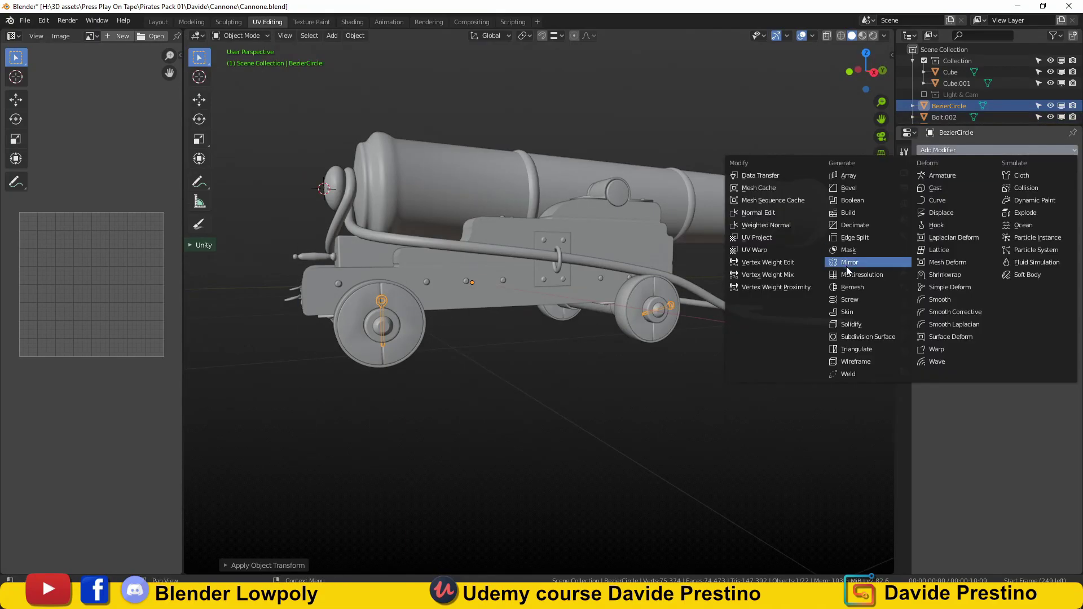
{"action": "left_click", "coordinate": [848, 262]}
{"action": "key", "text": "ctrl+KP_3"}
{"action": "key", "text": "Tab"}
{"action": "scroll", "coordinate": [523, 333], "scroll_direction": "up", "scroll_amount": 3}
{"action": "scroll", "coordinate": [398, 318], "scroll_direction": "up", "scroll_amount": 2}
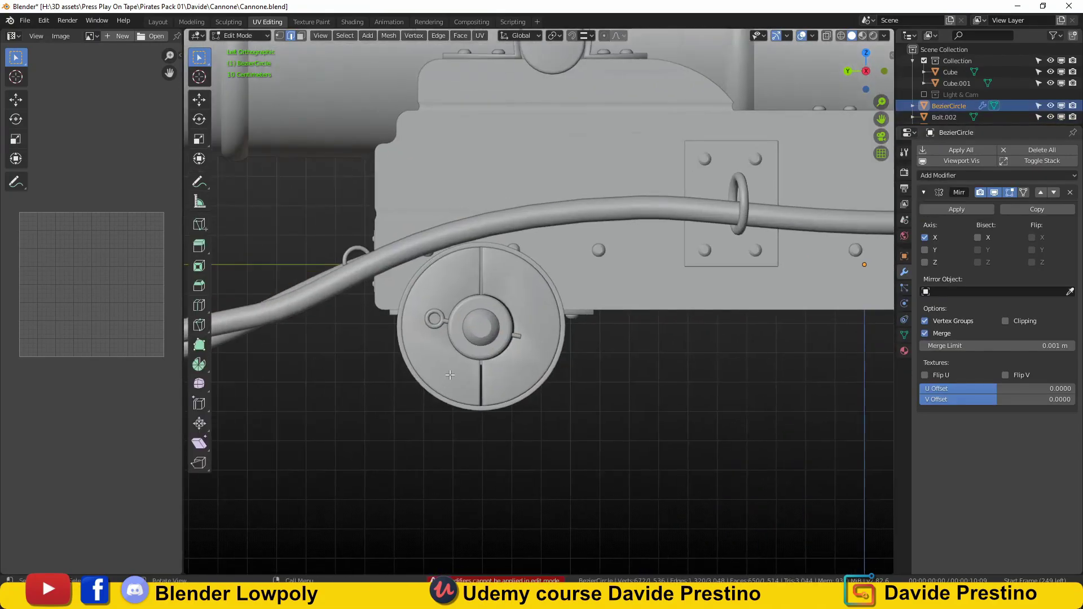
{"action": "key", "text": "l"}
{"action": "key", "text": "ctrl+z"}
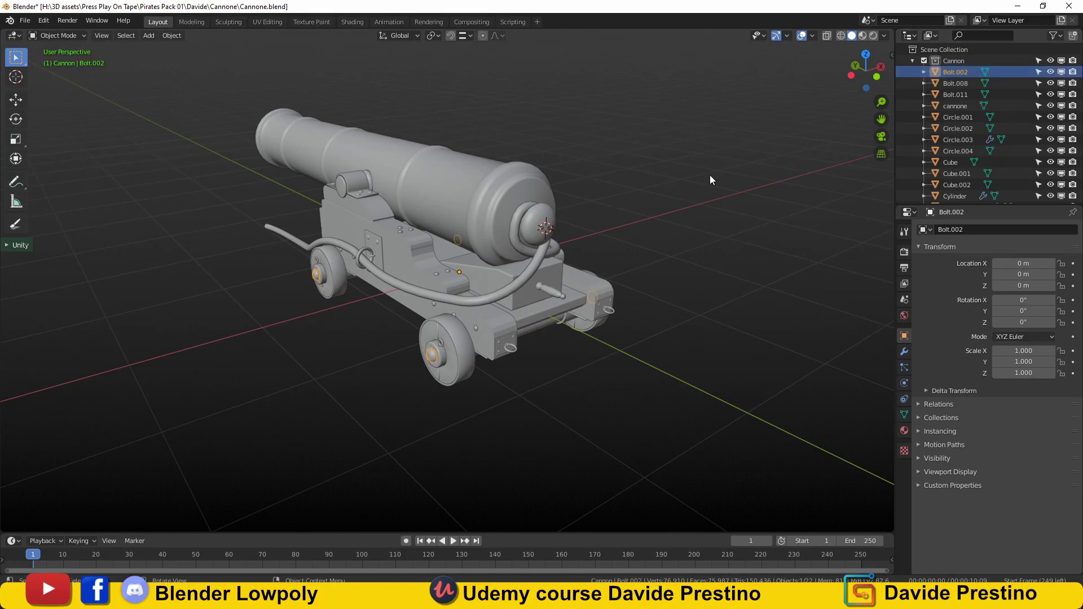
- Rename Bolt.002 in the Outliner and delete the unused Cylinder object
{"action": "middle_click_drag", "start_coordinate": [710, 180], "coordinate": [880, 147]}
{"action": "double_click", "coordinate": [955, 71]}
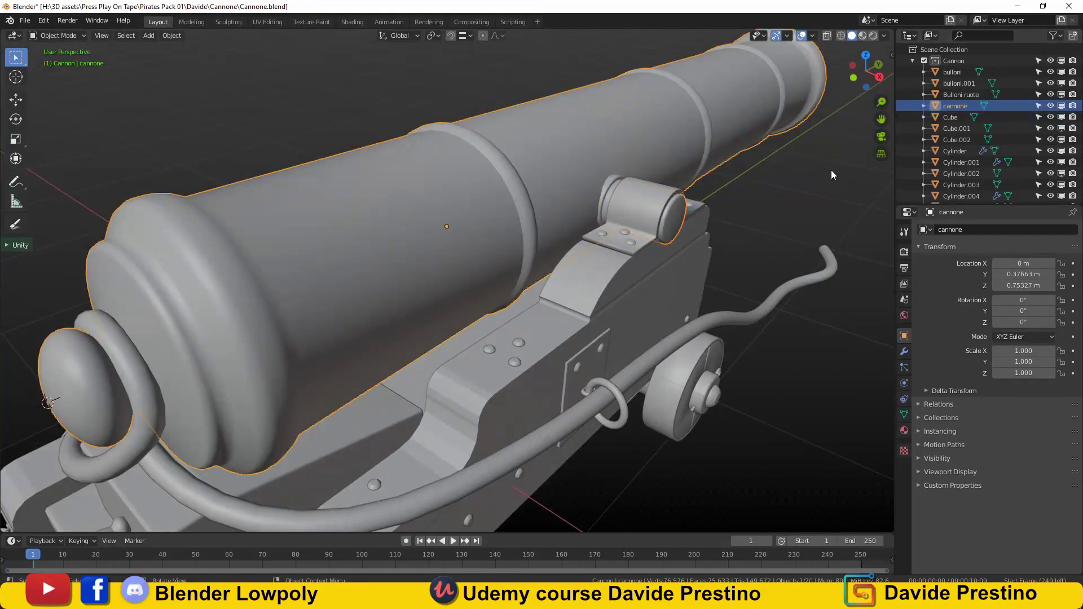
{"action": "left_click", "coordinate": [951, 118]}
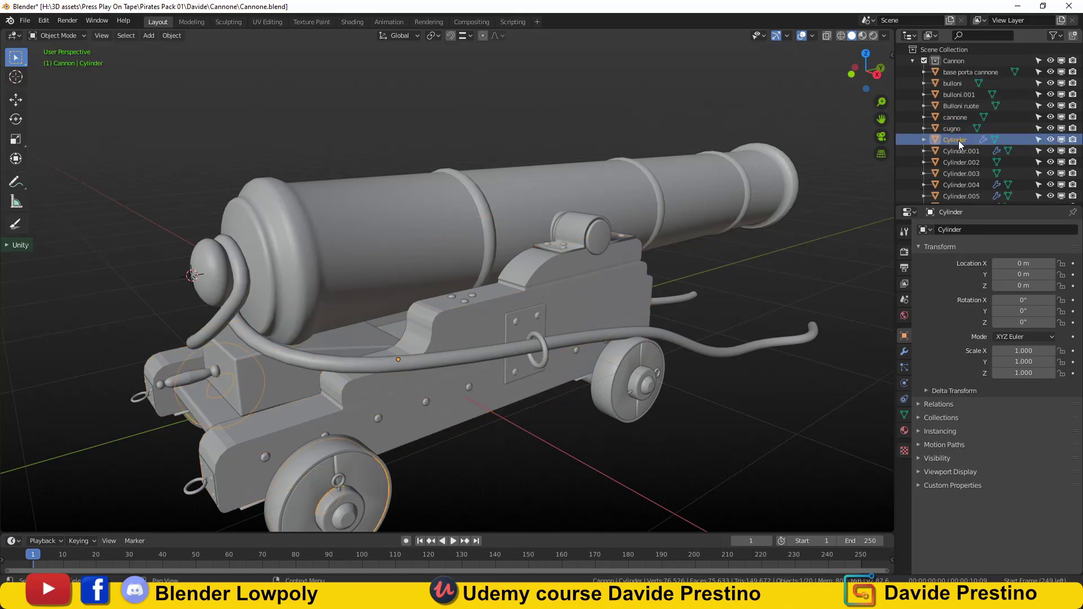
{"action": "middle_click_drag", "start_coordinate": [705, 254], "coordinate": [624, 327]}
{"action": "key", "text": "Delete"}
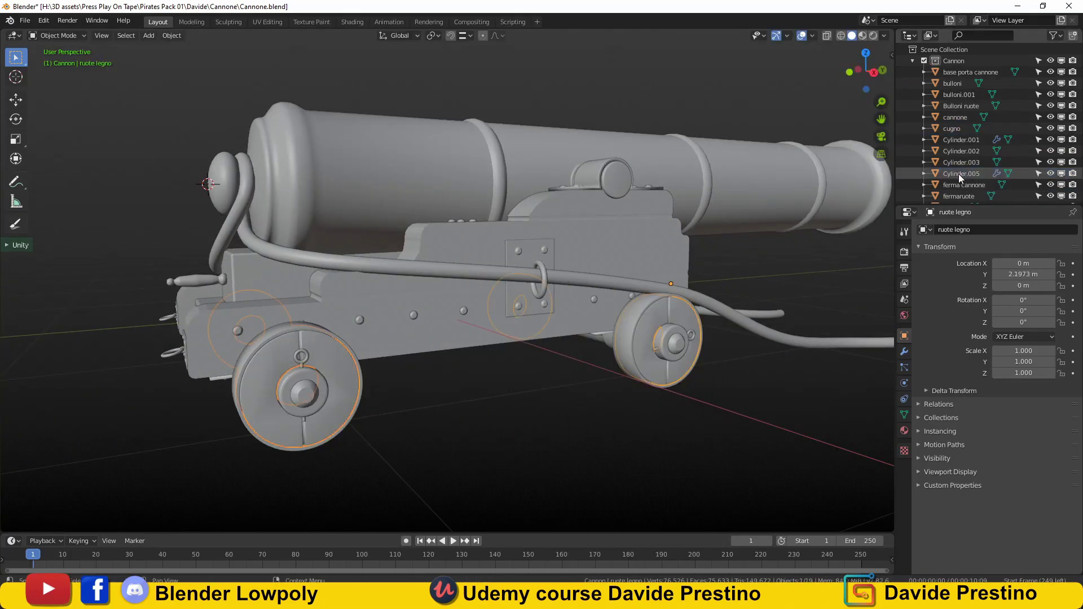
- Apply the wheel modifiers and join Cylinder.001 into Cylinder.005 as one wheel object
{"action": "left_click", "coordinate": [959, 140]}
{"action": "left_click", "coordinate": [904, 351]}
{"action": "key", "text": "ctrl+a"}
{"action": "left_click", "coordinate": [959, 151]}
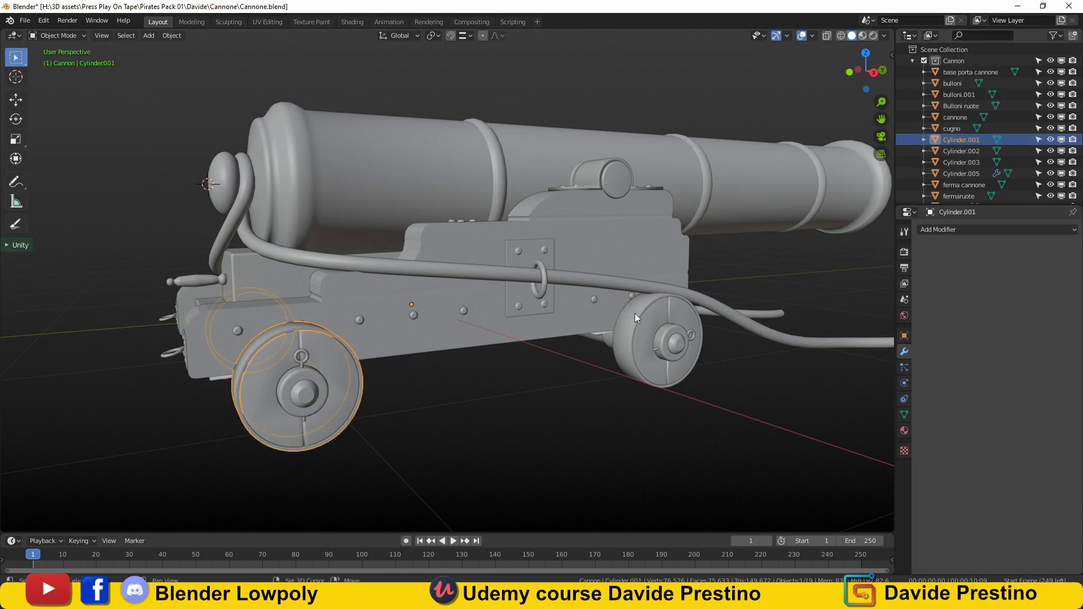
{"action": "left_click", "coordinate": [961, 173]}
{"action": "middle_click_drag", "start_coordinate": [677, 339], "coordinate": [589, 360]}
{"action": "key", "text": "ctrl+a"}
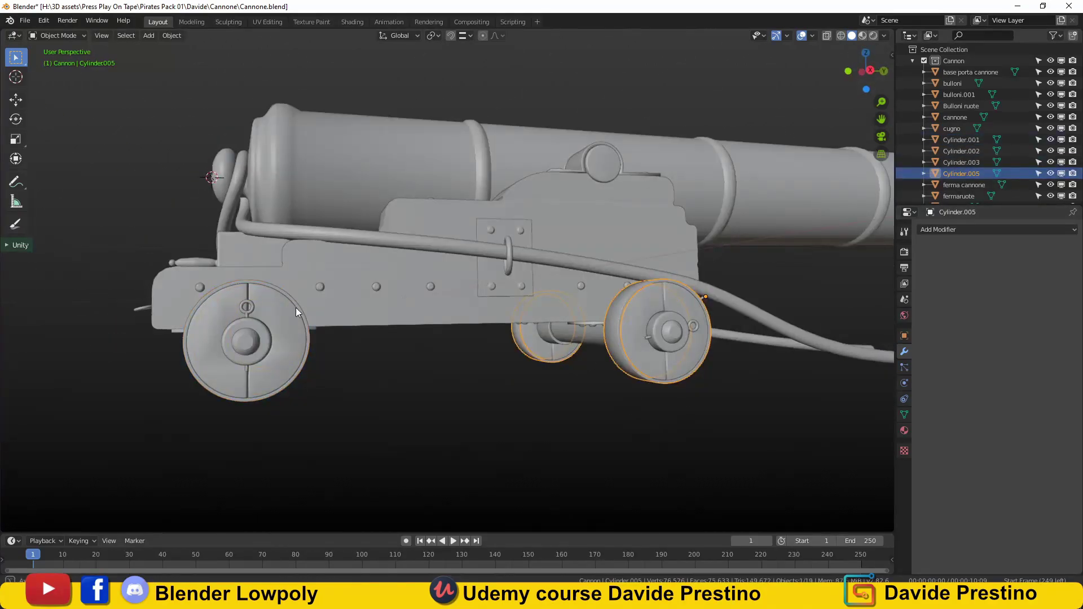
{"action": "middle_click_drag", "start_coordinate": [297, 312], "coordinate": [625, 324]}
{"action": "key", "text": "ctrl+j"}
- Join the axles Cylinder.002 and Cylinder.003 into one object
{"action": "left_click", "coordinate": [959, 140]}
{"action": "left_click", "coordinate": [962, 150], "text": "ctrl"}
{"action": "middle_click_drag", "start_coordinate": [508, 282], "coordinate": [584, 336]}
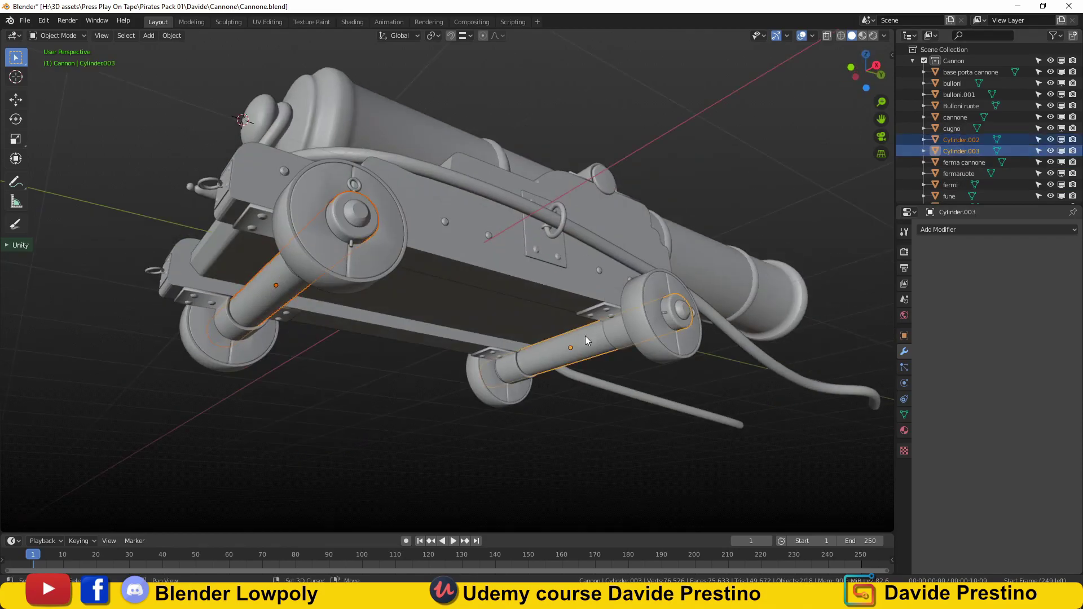
{"action": "key", "text": "ctrl+j"}
- Select Plane.001 and rename it in the Outliner
{"action": "left_click_drag", "start_coordinate": [960, 203], "coordinate": [961, 381]}
{"action": "left_click", "coordinate": [957, 207]}
{"action": "middle_click_drag", "start_coordinate": [620, 282], "coordinate": [502, 316]}
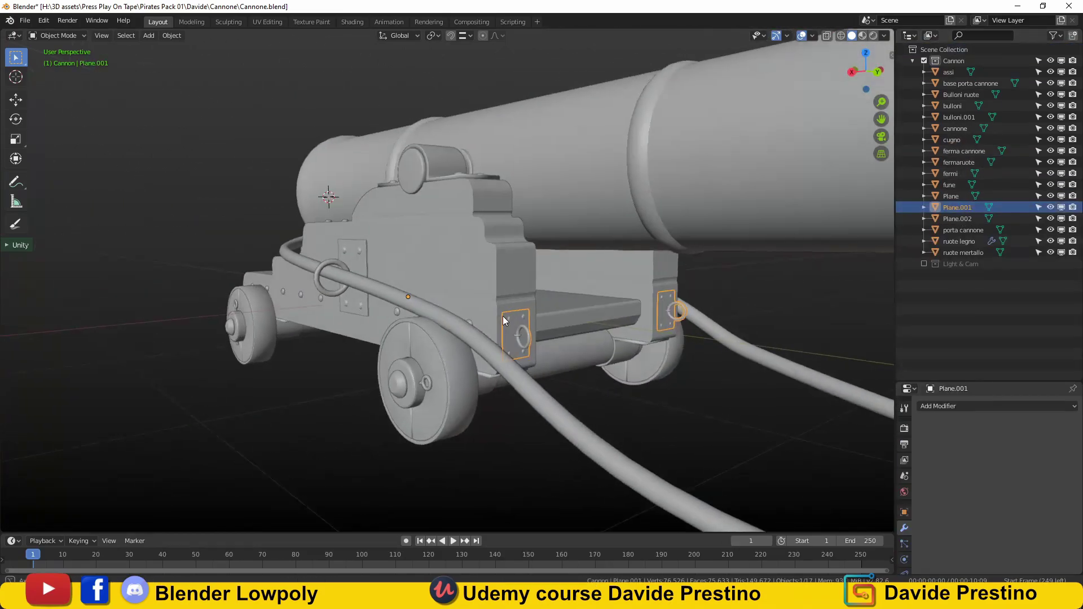
{"action": "middle_click_drag", "start_coordinate": [734, 282], "coordinate": [620, 271]}
{"action": "double_click", "coordinate": [951, 207]}
{"action": "type", "text": "anelli laterali"}
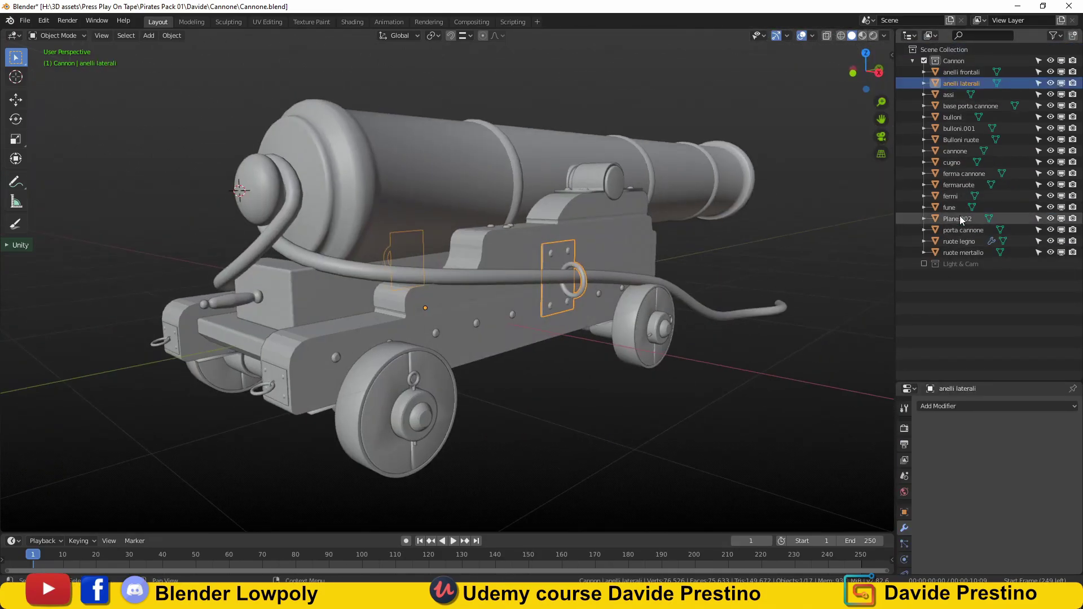
- Separate the pin above the carriage into its own object, then undo it back into the barrel
{"action": "mouse_move", "coordinate": [794, 277]}
{"action": "middle_mouse_down"}
{"action": "mouse_move", "coordinate": [56, 296]}
{"action": "mouse_move", "coordinate": [158, 427]}
{"action": "mouse_move", "coordinate": [333, 384]}
{"action": "middle_mouse_up"}
{"action": "left_click", "coordinate": [333, 383]}
{"action": "key", "text": "Tab"}
{"action": "left_click", "coordinate": [503, 298]}
{"action": "key", "text": "p"}
{"action": "key", "text": "Tab"}
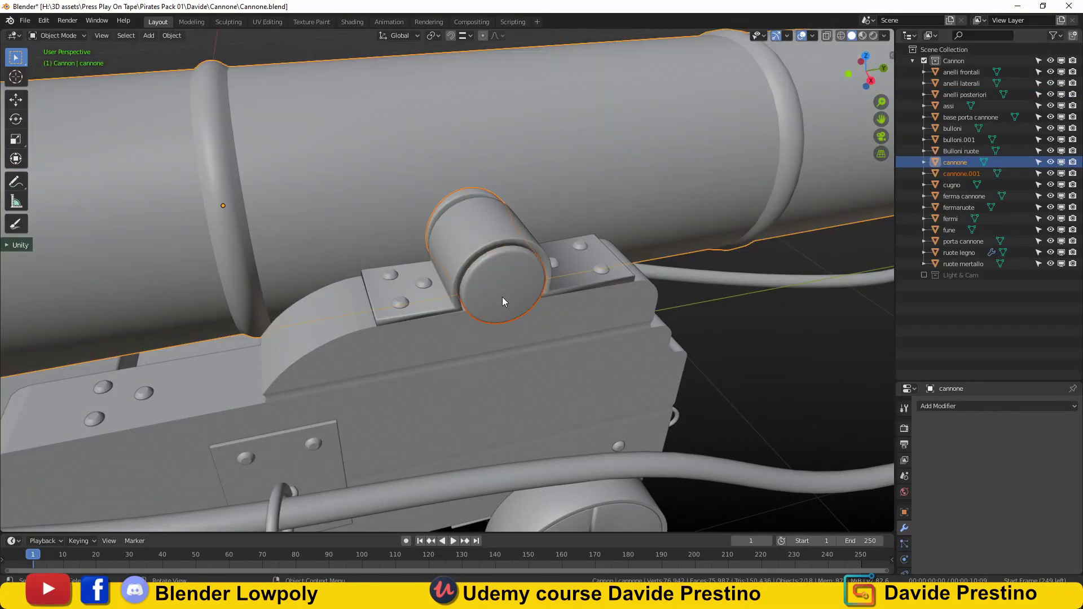
{"action": "key", "text": "ctrl+a"}
{"action": "left_click", "coordinate": [359, 297]}
{"action": "key", "text": "r"}
{"action": "mouse_move", "coordinate": [359, 297]}
{"action": "middle_mouse_down"}
{"action": "mouse_move", "coordinate": [569, 356]}
{"action": "mouse_move", "coordinate": [483, 297]}
{"action": "mouse_move", "coordinate": [388, 264]}
{"action": "mouse_move", "coordinate": [570, 289]}
{"action": "middle_mouse_up"}
{"action": "right_click", "coordinate": [570, 355]}
{"action": "left_click", "coordinate": [483, 297]}
{"action": "right_click", "coordinate": [445, 308]}
{"action": "key", "text": "ctrl+z"}
- Enable the Face Orientation overlay and check the rope fune's normals
{"action": "left_click", "coordinate": [883, 35]}
{"action": "left_click", "coordinate": [771, 123]}
{"action": "left_click", "coordinate": [556, 282]}
{"action": "key", "text": "Tab"}
{"action": "scroll", "coordinate": [586, 246], "scroll_direction": "up", "scroll_amount": 5}
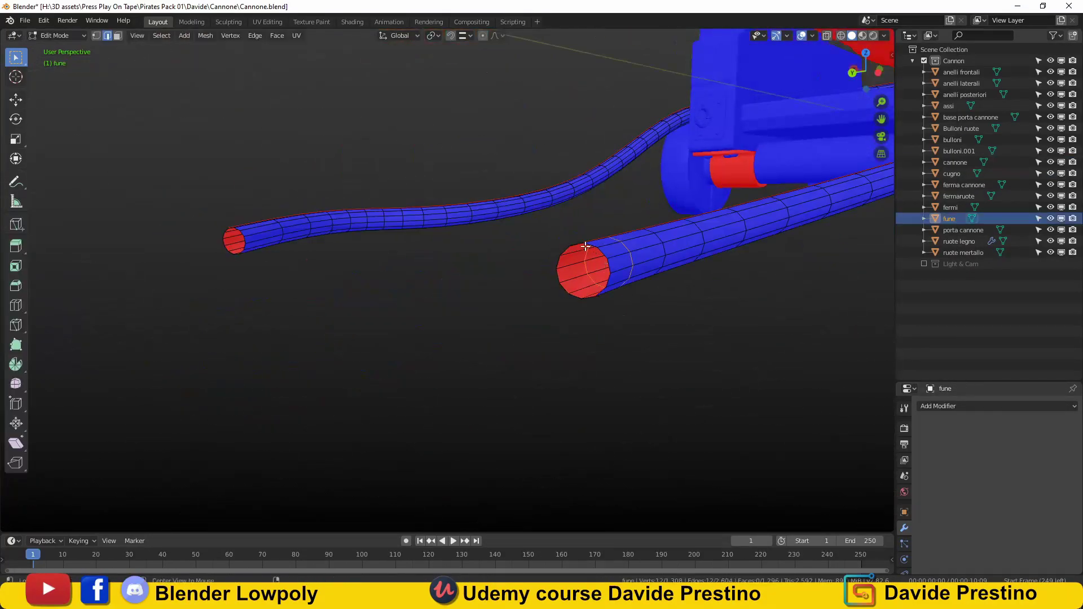
{"action": "key", "text": "Tab"}
{"action": "scroll", "coordinate": [404, 232], "scroll_direction": "down", "scroll_amount": 5}
- Recalculate the barrel cannone's normals outward with Shift+N
{"action": "left_click", "coordinate": [557, 239]}
{"action": "key", "text": "Tab"}
{"action": "key", "text": "shift+n"}
{"action": "mouse_move", "coordinate": [557, 239]}
{"action": "middle_mouse_down"}
{"action": "mouse_move", "coordinate": [509, 276]}
{"action": "mouse_move", "coordinate": [559, 271]}
{"action": "mouse_move", "coordinate": [462, 286]}
{"action": "mouse_move", "coordinate": [811, 160]}
{"action": "middle_mouse_up"}
{"action": "key", "text": "Tab"}
{"action": "left_click", "coordinate": [559, 271]}
- Turn off the face orientation overlay and save the file as Cannone1.blend
{"action": "left_click", "coordinate": [486, 268]}
{"action": "left_click", "coordinate": [812, 36]}
{"action": "left_click", "coordinate": [744, 243]}
{"action": "key", "text": "ctrl+shift+s"}
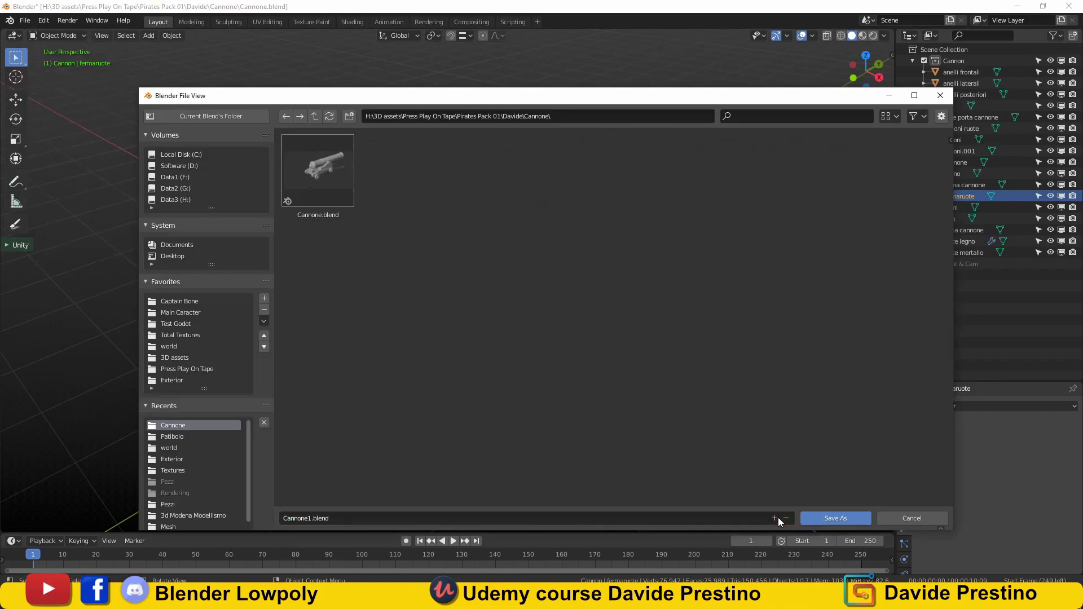
{"action": "left_click", "coordinate": [829, 515]}
{"action": "scroll", "coordinate": [346, 151], "scroll_direction": "up", "scroll_amount": 2}
- In the UV Editing workspace, apply all transforms to every cannon object and move it vertically
{"action": "left_click", "coordinate": [270, 22]}
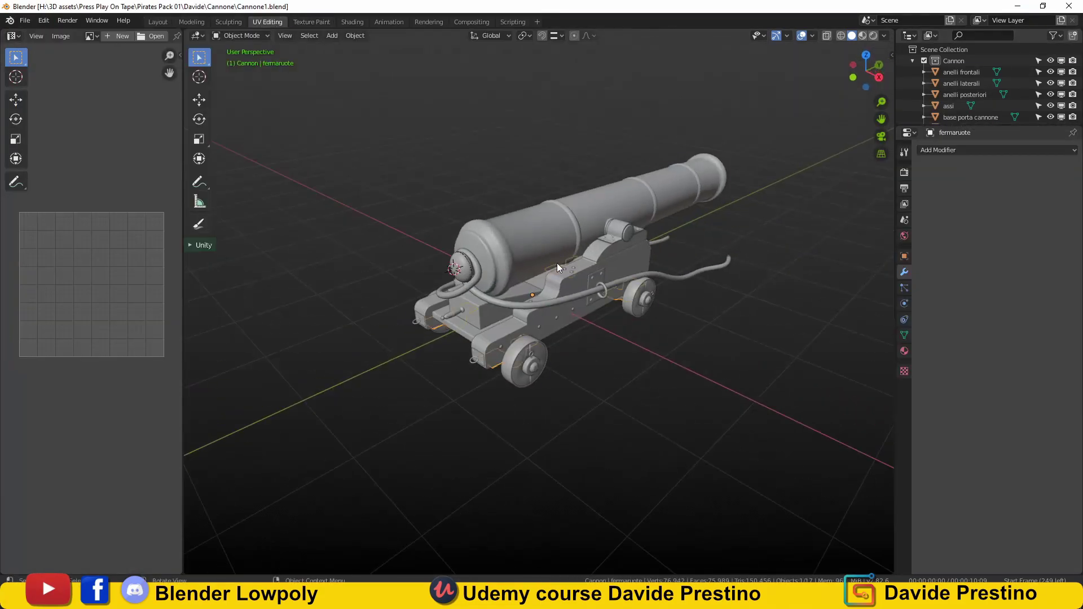
{"action": "key", "text": "a"}
{"action": "key", "text": "ctrl+a"}
{"action": "left_click", "coordinate": [523, 219]}
{"action": "key", "text": "KP_3"}
{"action": "key", "text": "KP_1"}
{"action": "key", "text": "KP_3"}
{"action": "key", "text": "g"}
{"action": "key", "text": "z"}
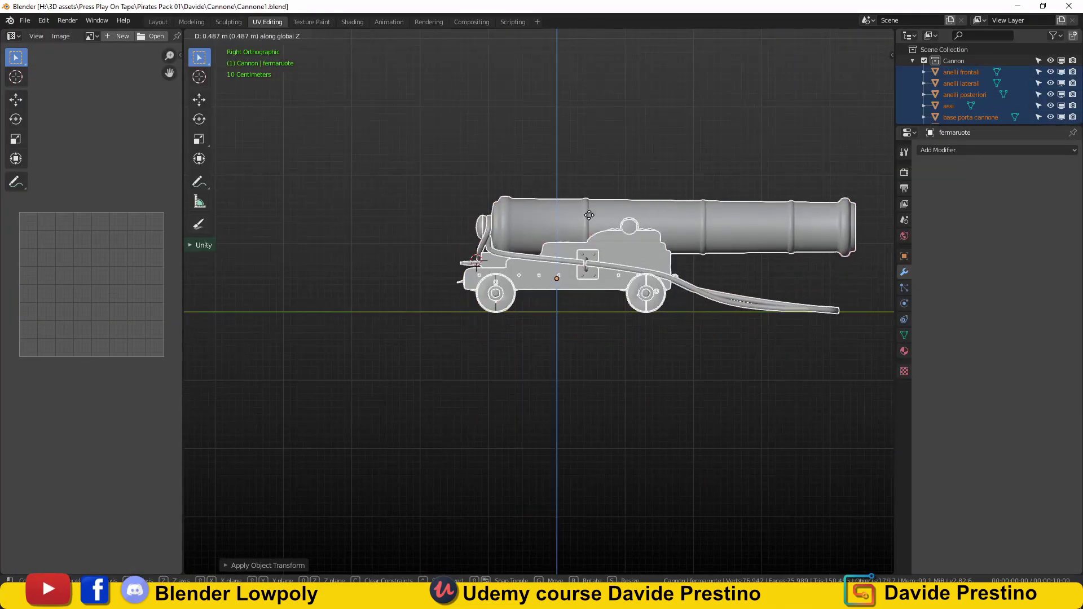
{"action": "mouse_move", "coordinate": [591, 220]}
{"action": "middle_mouse_down"}
{"action": "mouse_move", "coordinate": [575, 260]}
{"action": "mouse_move", "coordinate": [266, 232]}
{"action": "middle_mouse_up"}
{"action": "left_click_drag", "start_coordinate": [184, 232], "coordinate": [455, 232]}
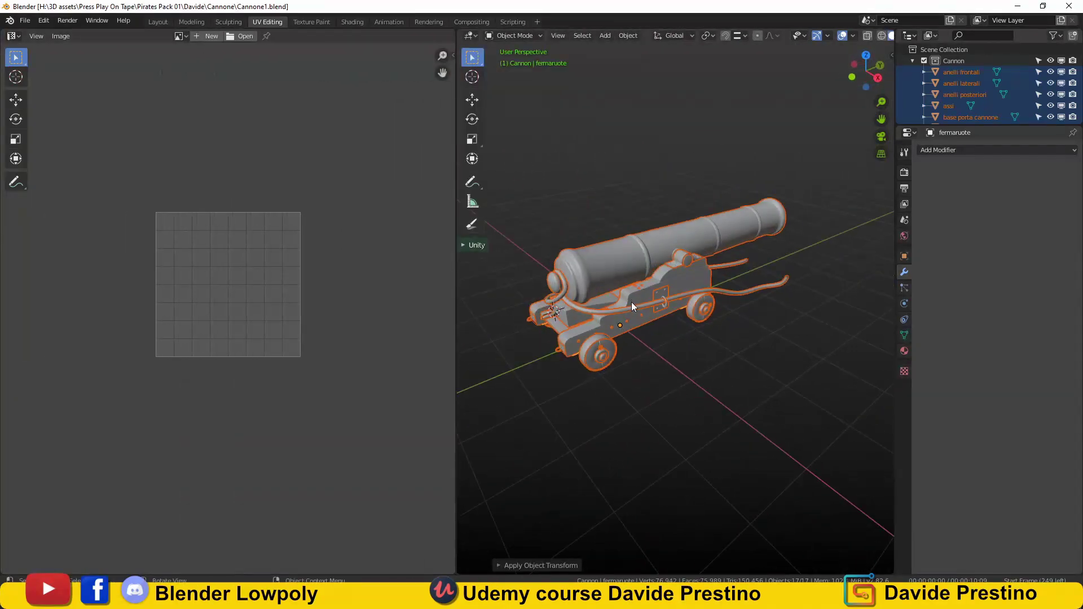
- Reposition the cannon barrel's existing UV islands in Edit Mode
{"action": "left_click", "coordinate": [624, 258]}
{"action": "key", "text": "Tab"}
{"action": "scroll", "coordinate": [199, 302], "scroll_direction": "down", "scroll_amount": 3}
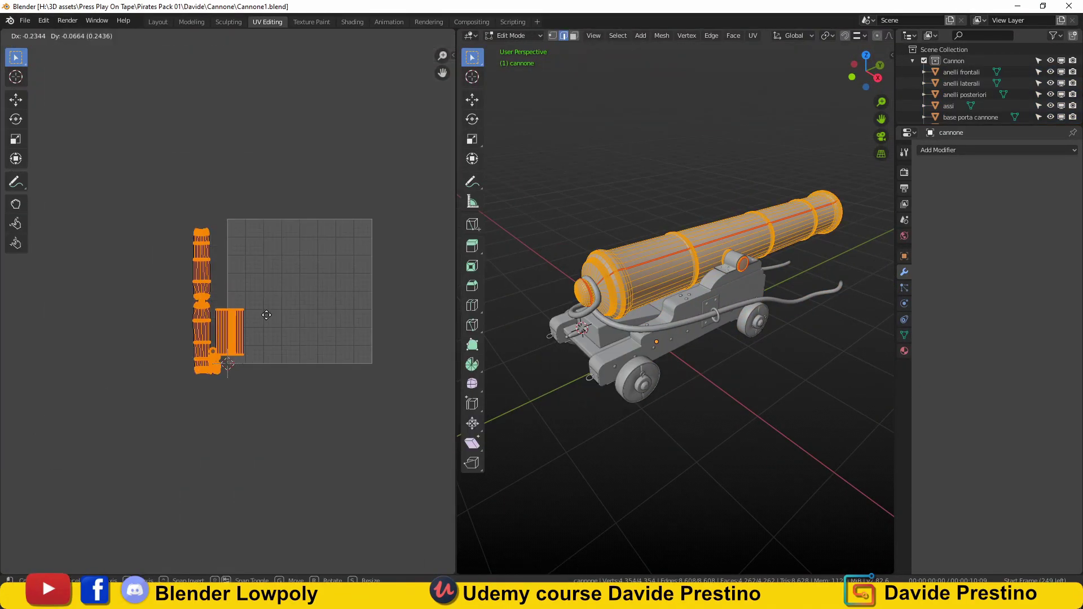
{"action": "key", "text": "g"}
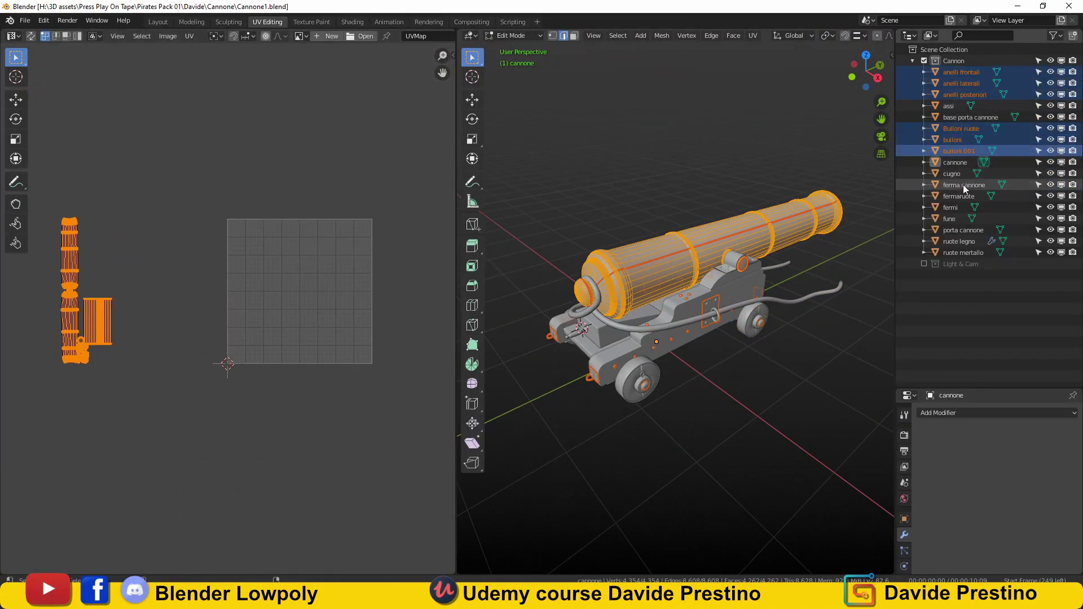
{"action": "key", "text": "Tab"}
{"action": "middle_click_drag", "start_coordinate": [846, 198], "coordinate": [730, 249]}
{"action": "scroll", "coordinate": [730, 249], "scroll_direction": "up", "scroll_amount": 2}
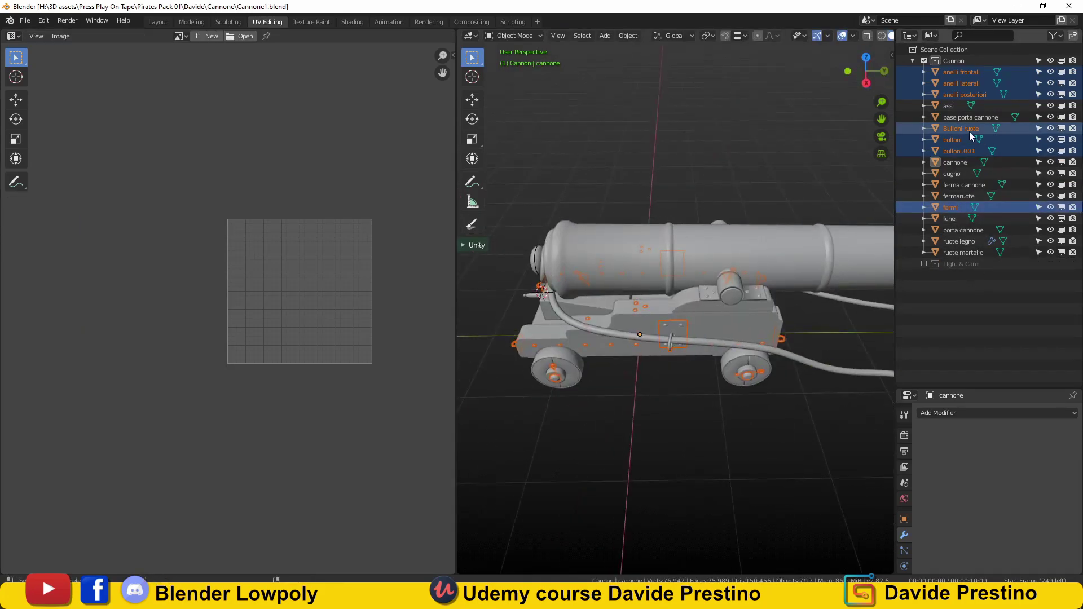
{"action": "middle_click_drag", "start_coordinate": [819, 229], "coordinate": [807, 269]}
- Auto-unwrap ferma cannone and move its new islands above the UV square
{"action": "left_click", "coordinate": [807, 269], "text": "shift"}
{"action": "key", "text": "Tab"}
{"action": "key", "text": "a"}
{"action": "key", "text": "u"}
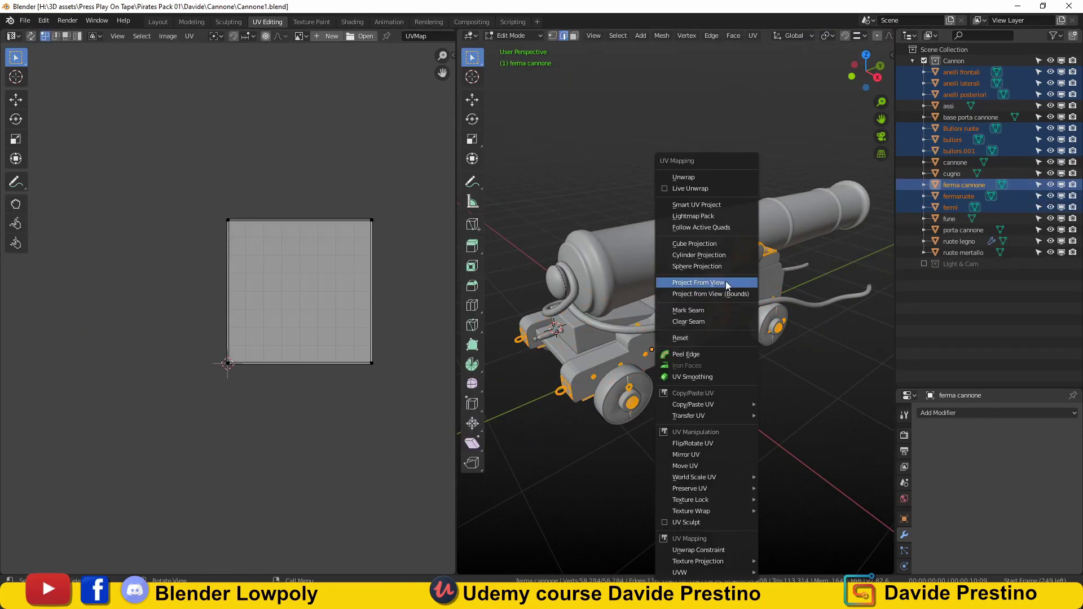
{"action": "left_click", "coordinate": [726, 281]}
{"action": "key", "text": "Return"}
{"action": "scroll", "coordinate": [297, 336], "scroll_direction": "down", "scroll_amount": 2}
{"action": "key", "text": "g"}
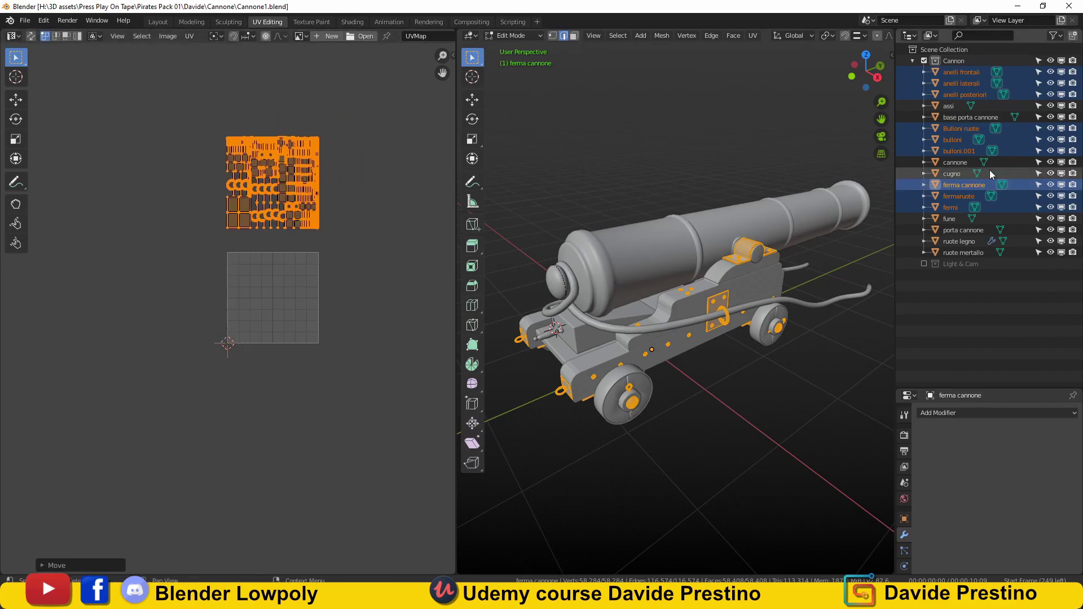
{"action": "key", "text": "Tab"}
- Unwrap and hide the carriage sides (porta cannone) and the carriage base
{"action": "left_click", "coordinate": [659, 248], "text": "shift"}
{"action": "key", "text": "h"}
{"action": "left_click", "coordinate": [718, 276]}
{"action": "key", "text": "Tab"}
{"action": "key", "text": "u"}
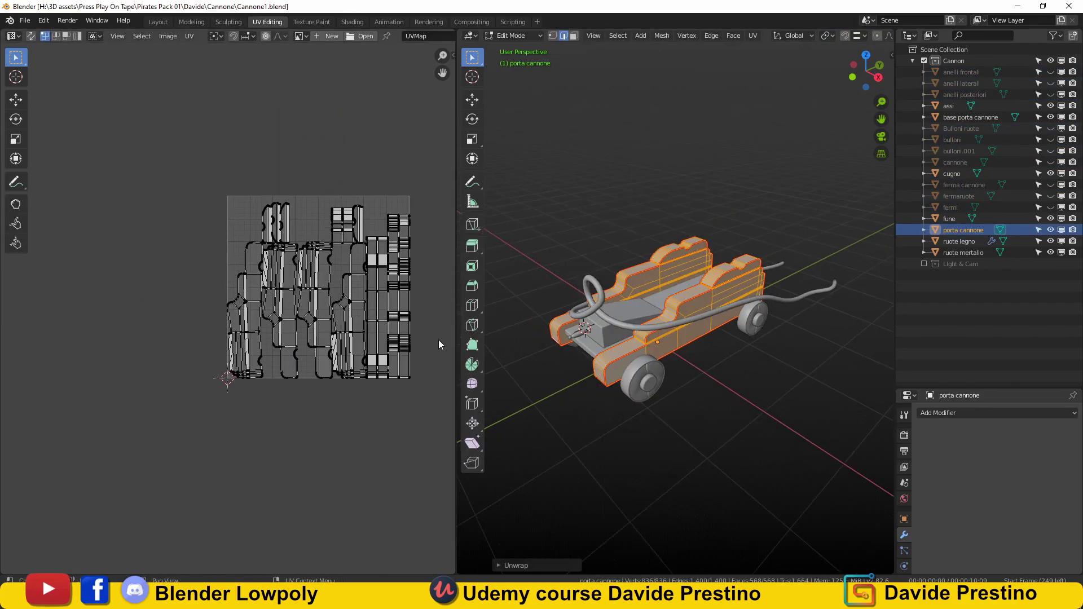
{"action": "key", "text": "Tab"}
{"action": "key", "text": "h"}
{"action": "left_click", "coordinate": [708, 293]}
{"action": "key", "text": "Tab"}
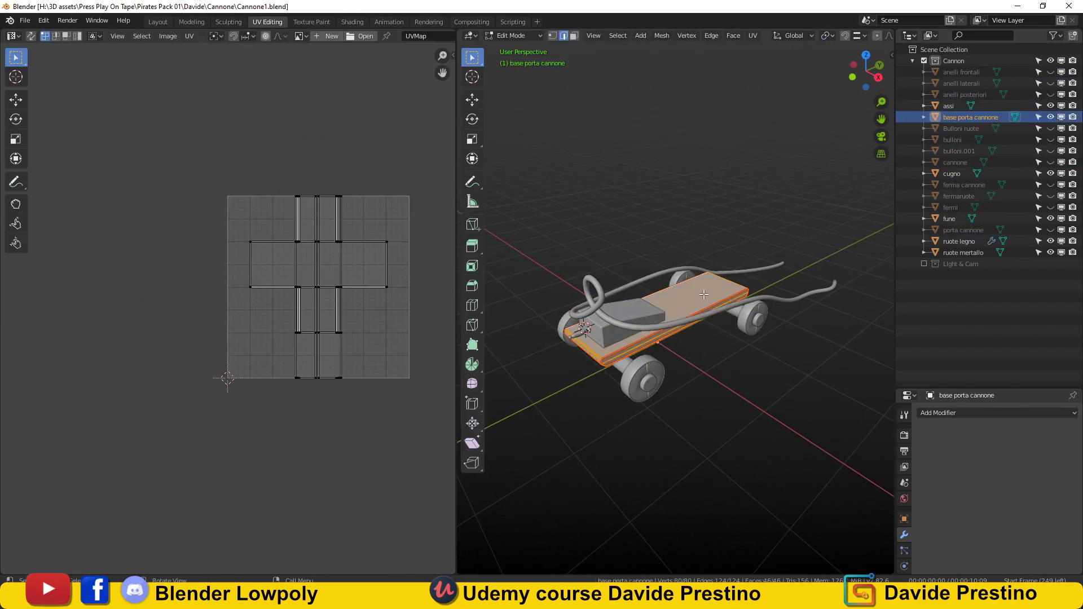
{"action": "key", "text": "Tab"}
- Unwrap and hide the wedge (cugno), the axles (assi) and the rope
{"action": "key", "text": "h"}
{"action": "left_click", "coordinate": [952, 174]}
{"action": "key", "text": "Tab"}
{"action": "right_click", "coordinate": [622, 181]}
{"action": "key", "text": "Escape"}
{"action": "key", "text": "Tab"}
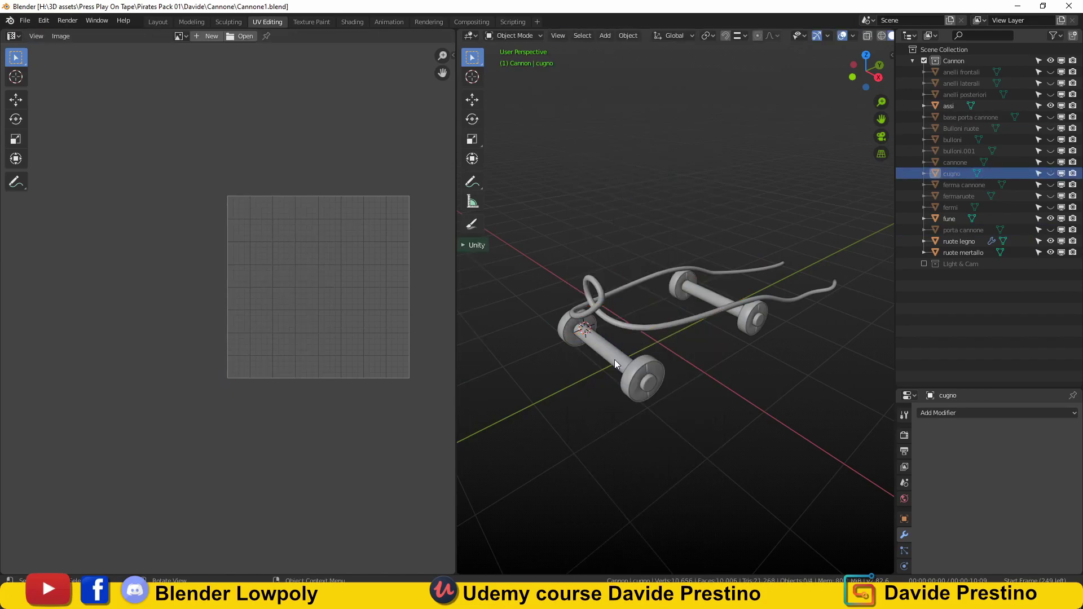
{"action": "left_click", "coordinate": [614, 363]}
{"action": "key", "text": "Tab"}
- Apply the wooden wheels' mirror modifier, then unwrap and hide the wheels and metal rims
{"action": "key", "text": "Tab"}
{"action": "key", "text": "h"}
{"action": "key", "text": "Tab"}
{"action": "key", "text": "h"}
{"action": "left_click", "coordinate": [595, 320]}
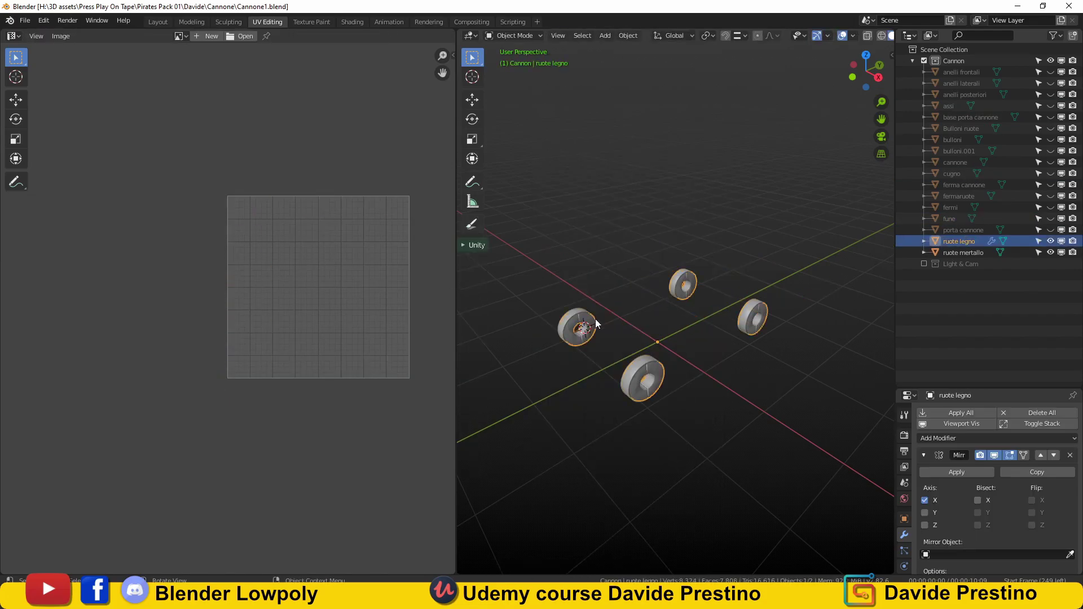
{"action": "left_click", "coordinate": [923, 413]}
{"action": "key", "text": "Tab"}
{"action": "key", "text": "u"}
{"action": "key", "text": "Escape"}
{"action": "key", "text": "Tab"}
{"action": "key", "text": "h"}
{"action": "left_click", "coordinate": [634, 378]}
- Reveal all cannon parts to show every UV island together for packing
{"action": "key", "text": "Tab"}
{"action": "key", "text": "u"}
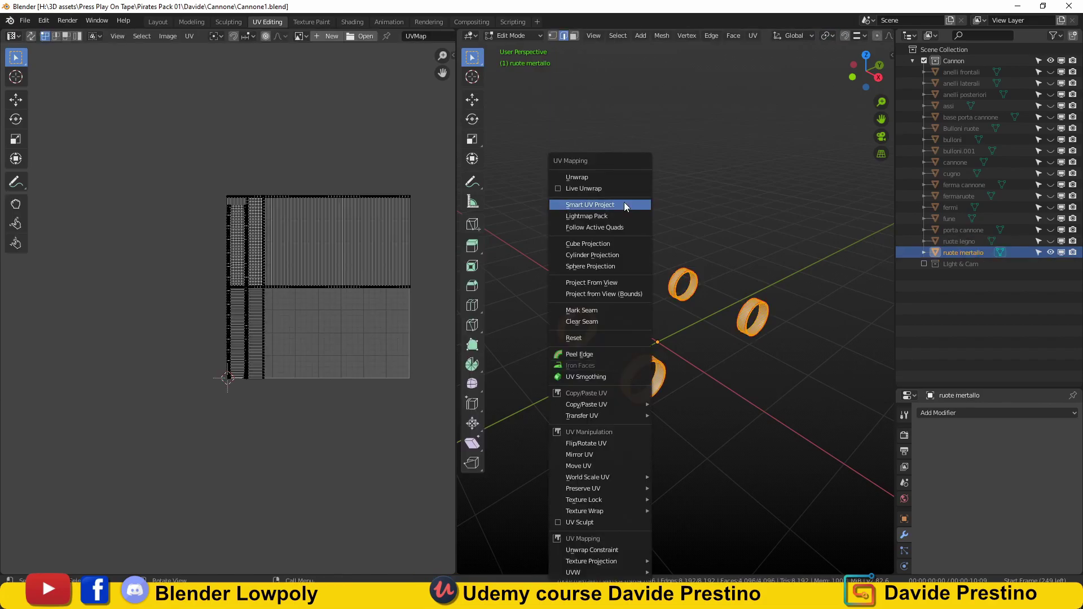
{"action": "key", "text": "Escape"}
{"action": "key", "text": "Tab"}
{"action": "key", "text": "alt+h"}
{"action": "key", "text": "Tab"}
{"action": "key", "text": "n"}
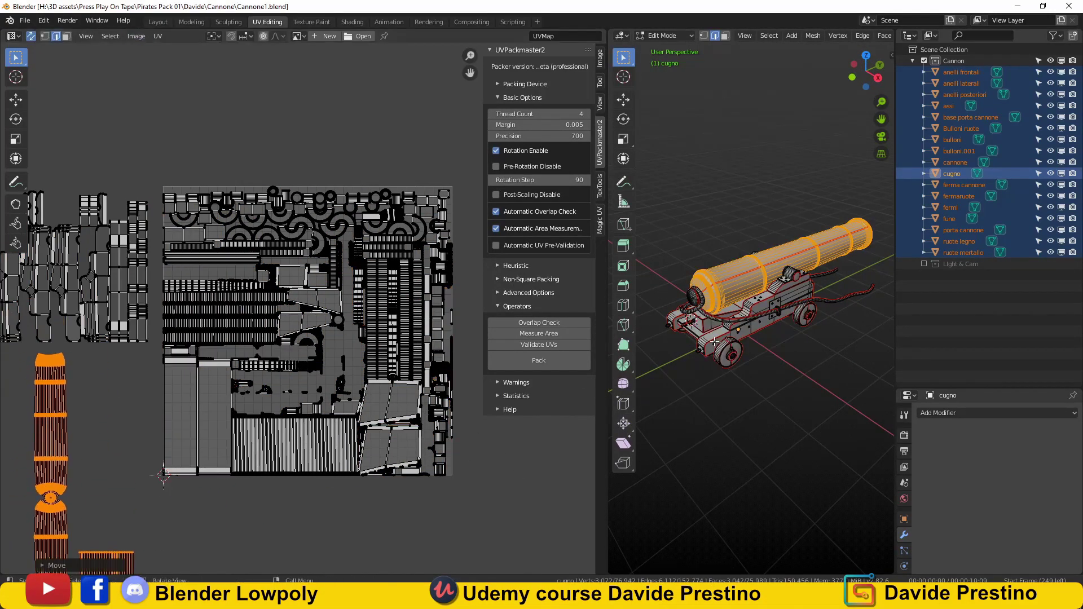
- Finish resizing the packed UV islands and deselect them
{"action": "key", "text": "Escape"}
{"action": "key", "text": "a"}
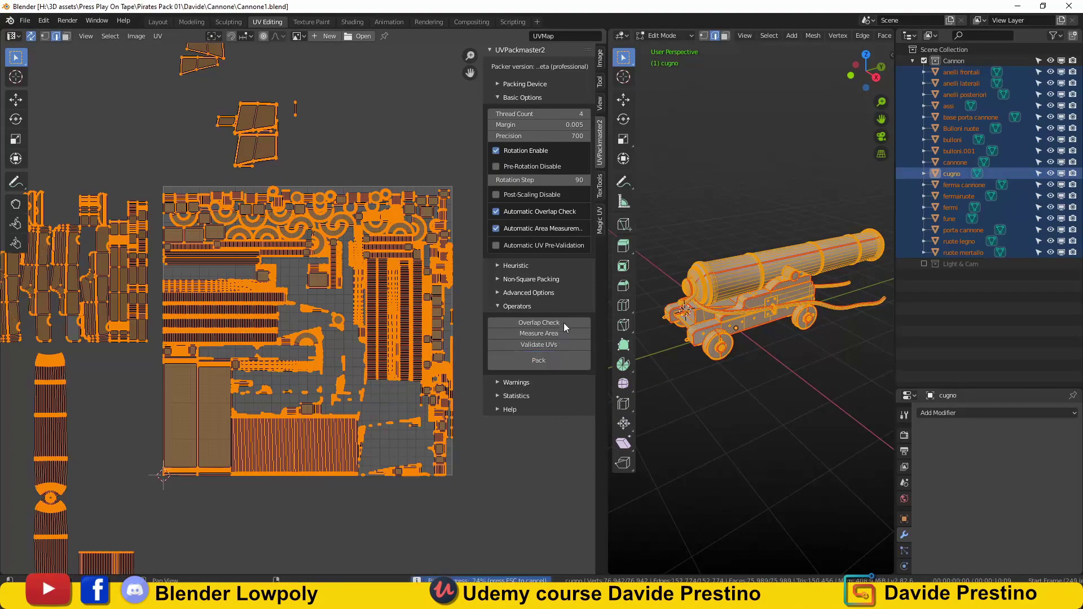
{"action": "scroll", "coordinate": [377, 322], "scroll_direction": "up", "scroll_amount": 4}
{"action": "scroll", "coordinate": [377, 323], "scroll_direction": "up", "scroll_amount": 3}
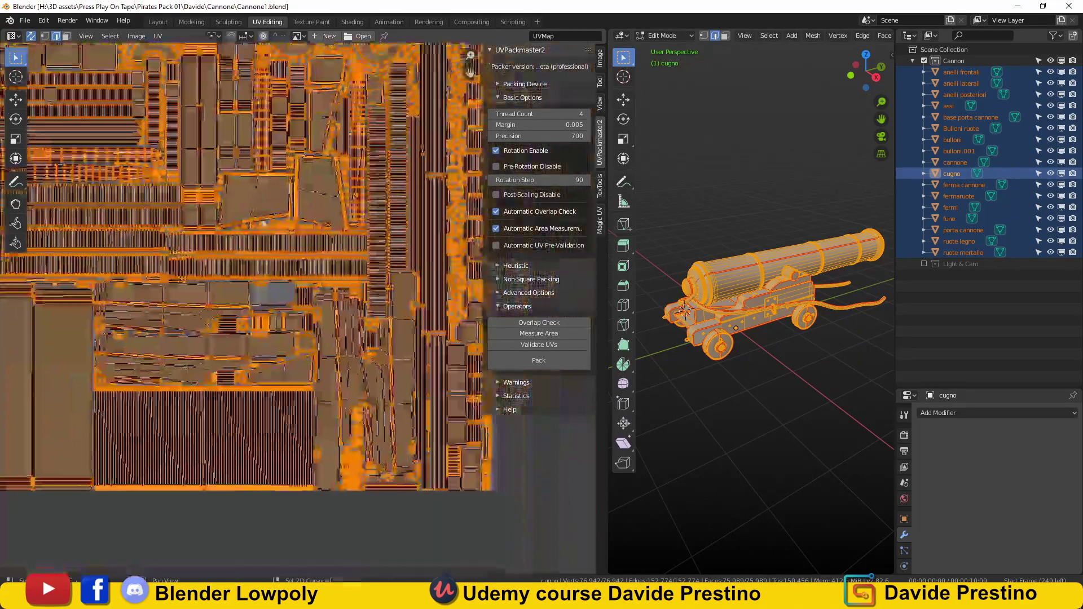
{"action": "key", "text": "alt+a"}
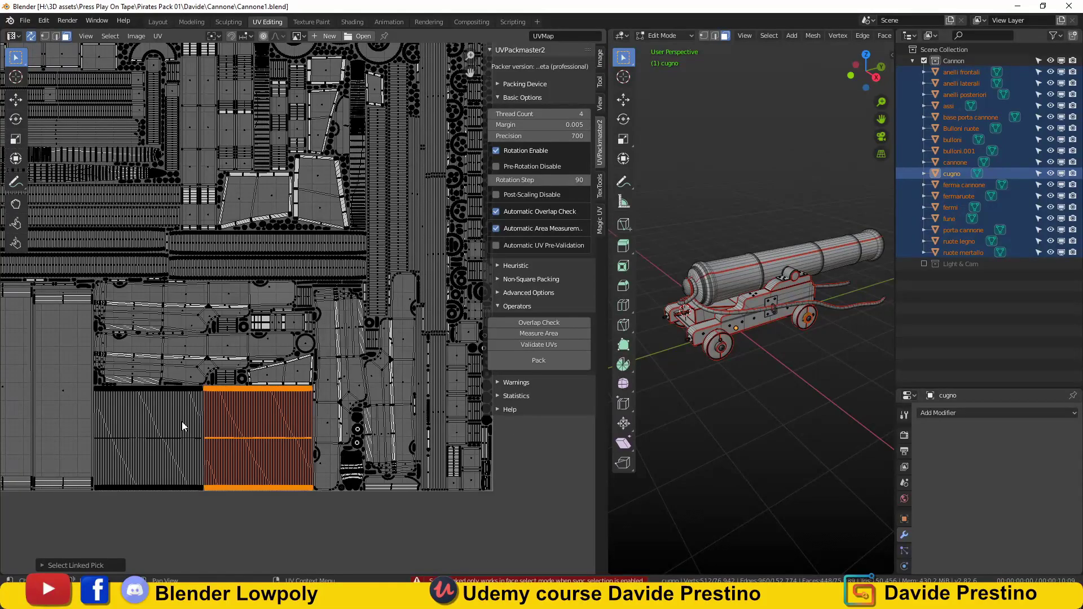
{"action": "scroll", "coordinate": [182, 427], "scroll_direction": "down", "scroll_amount": 3}
{"action": "scroll", "coordinate": [183, 427], "scroll_direction": "up", "scroll_amount": 2}
{"action": "scroll", "coordinate": [182, 427], "scroll_direction": "down", "scroll_amount": 2}
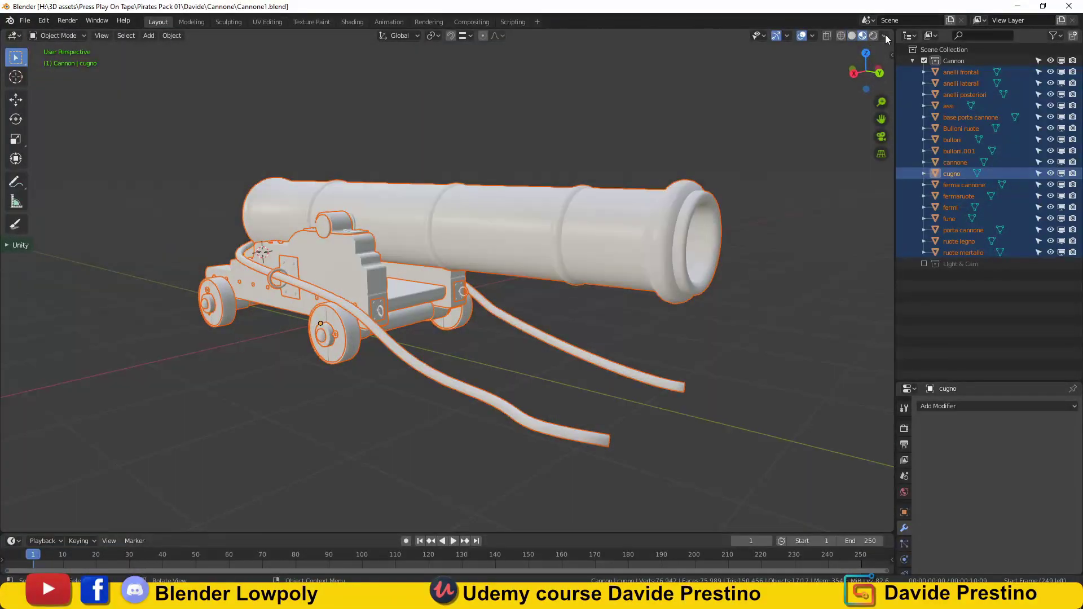
- Switch to rendered shading and load the Autumn Forest HDRI as the background
{"action": "left_click", "coordinate": [884, 35]}
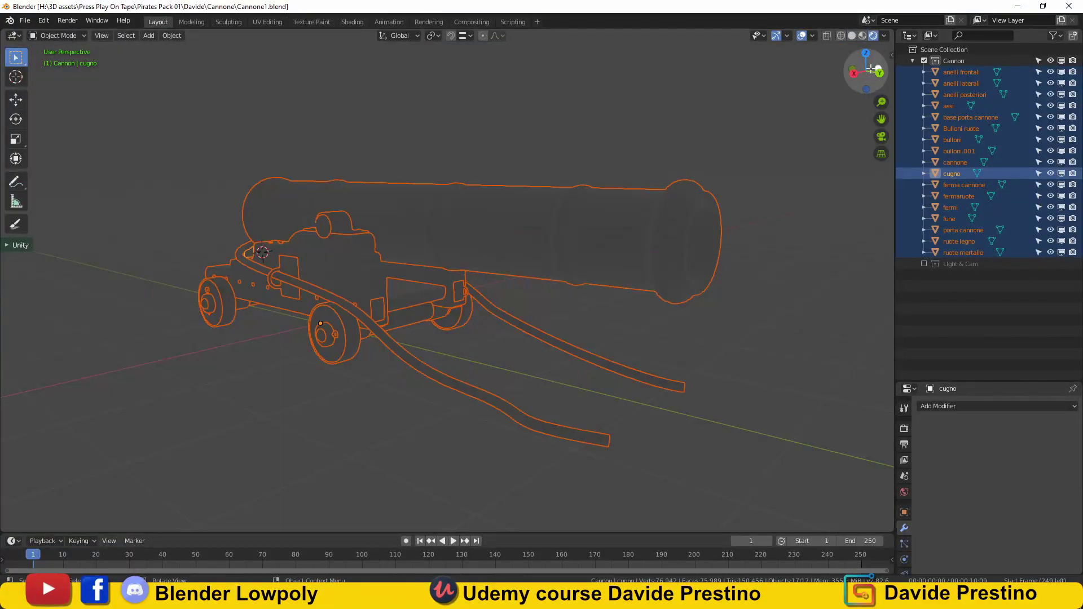
{"action": "key", "text": "n"}
{"action": "left_click", "coordinate": [888, 273]}
{"action": "left_click", "coordinate": [873, 66]}
{"action": "double_click", "coordinate": [327, 182]}
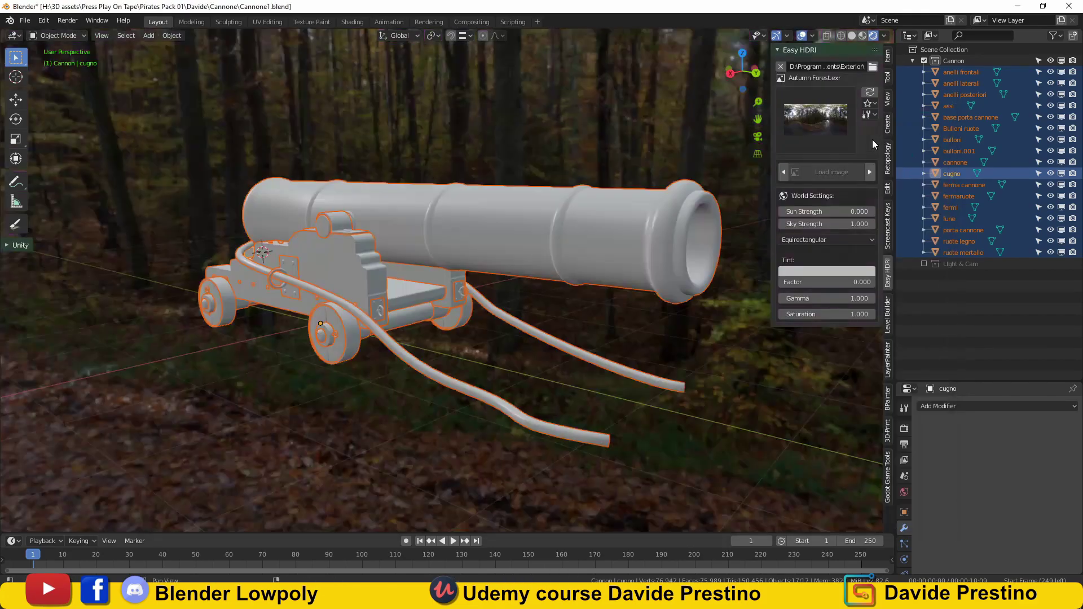
- Add a plane as ground and scale it up under the cannon
{"action": "key", "text": "shift+a"}
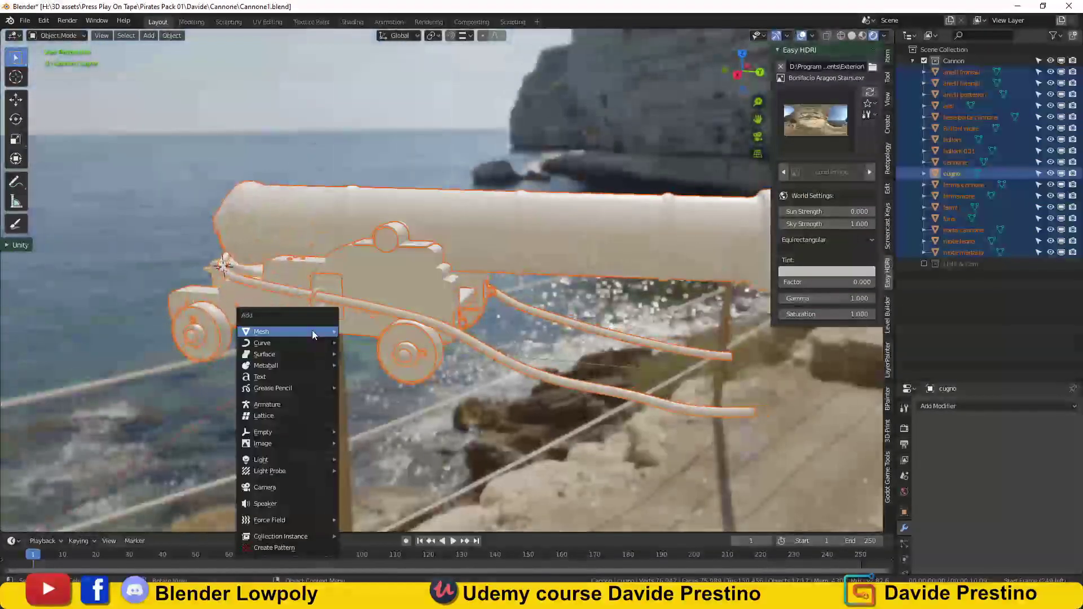
{"action": "left_click", "coordinate": [367, 331]}
{"action": "key", "text": "s"}
{"action": "middle_click_drag", "start_coordinate": [452, 282], "coordinate": [564, 253]}
- Turn on ambient occlusion in the render settings
{"action": "left_click", "coordinate": [905, 428]}
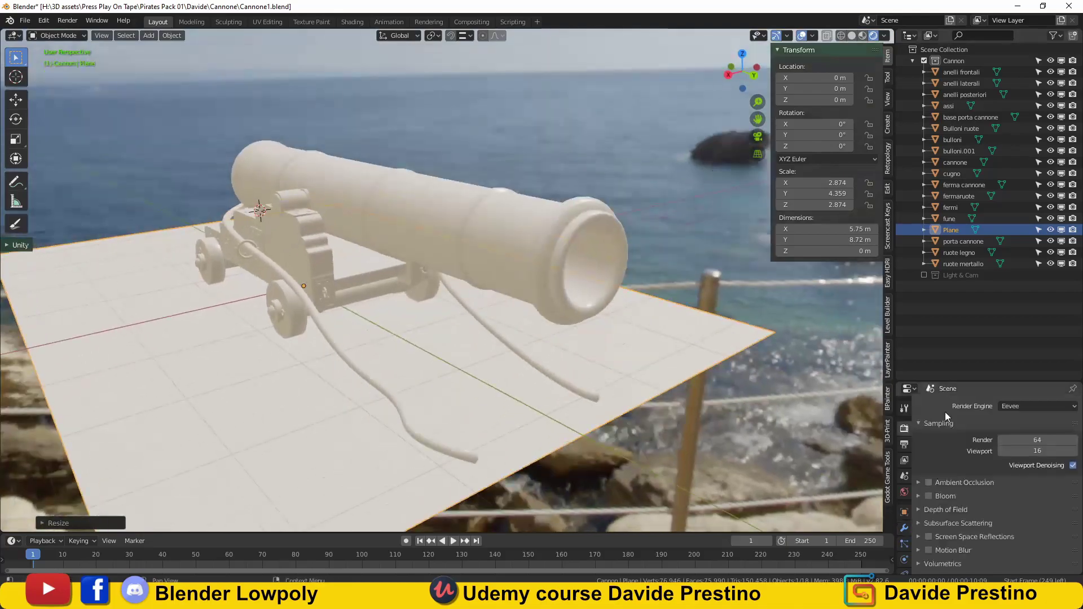
{"action": "left_click_drag", "start_coordinate": [948, 382], "coordinate": [948, 161]}
{"action": "left_click", "coordinate": [928, 261]}
{"action": "left_click", "coordinate": [919, 261]}
{"action": "middle_click_drag", "start_coordinate": [395, 282], "coordinate": [519, 305]}
{"action": "type", "text": "Cannone"}
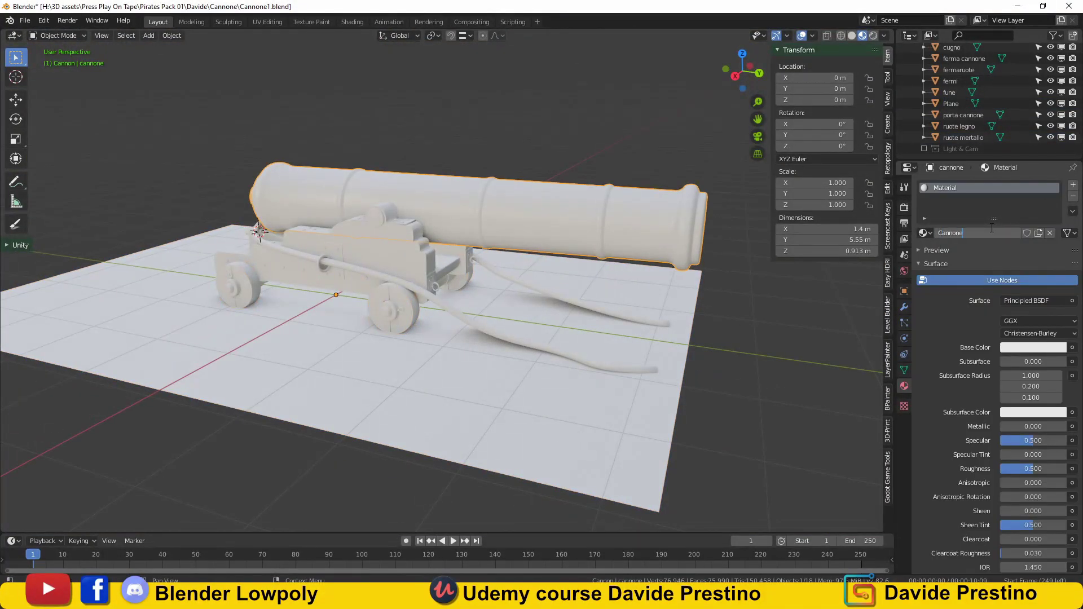
- Link the Cannone material to all cannon parts, then reveal the ground plane
{"action": "key", "text": "Return"}
{"action": "middle_click_drag", "start_coordinate": [508, 282], "coordinate": [620, 254]}
{"action": "key", "text": "a"}
{"action": "key", "text": "ctrl+l"}
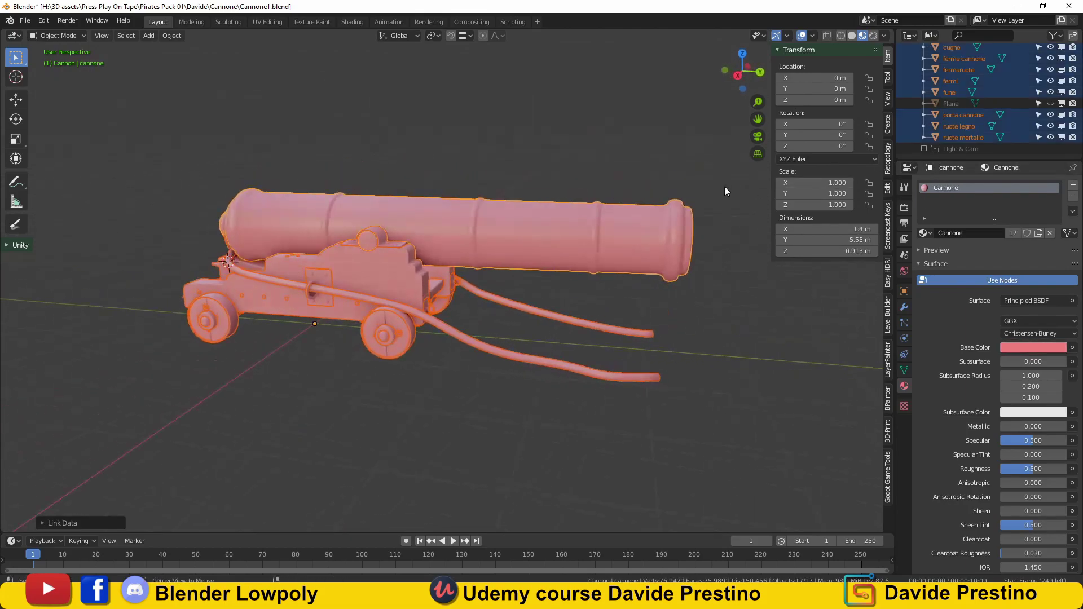
{"action": "key", "text": "alt+h"}
- Export the scene as an FBX file
{"action": "left_click", "coordinate": [25, 20]}
{"action": "left_click", "coordinate": [378, 182]}
{"action": "left_click", "coordinate": [836, 518]}
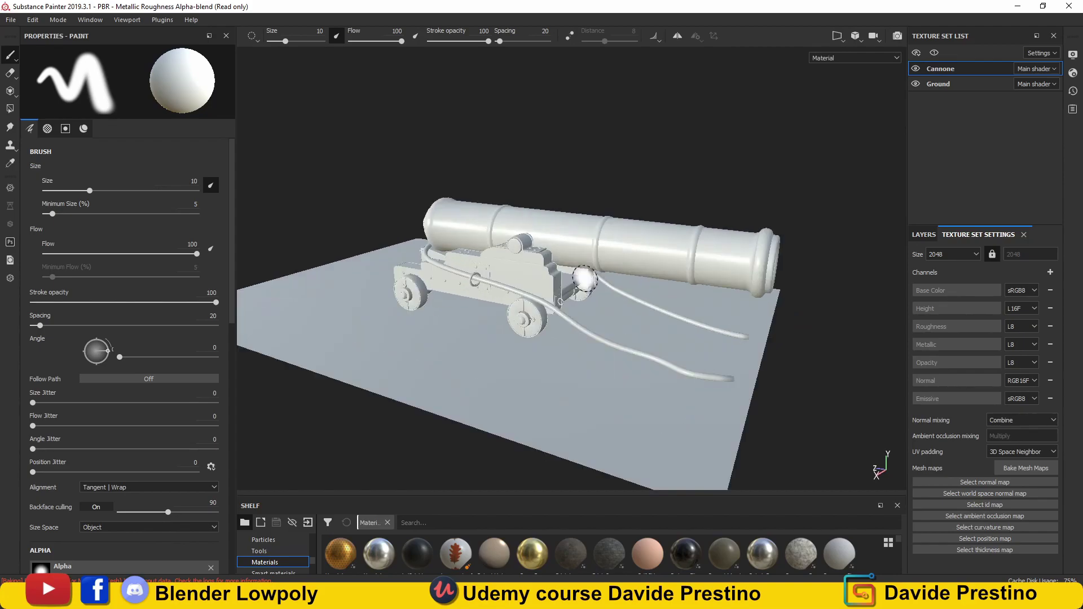
- Bake the cannon's mesh maps at the chosen output size and return to the material view
{"action": "left_click", "coordinate": [1026, 450]}
{"action": "left_click", "coordinate": [394, 193]}
{"action": "left_click", "coordinate": [564, 156]}
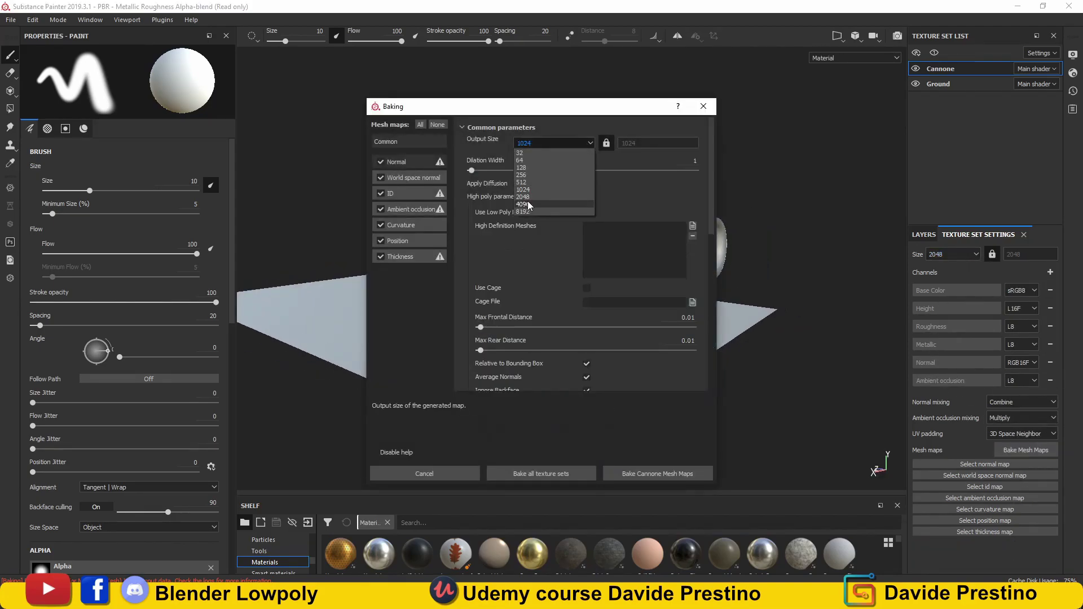
{"action": "left_click", "coordinate": [538, 474]}
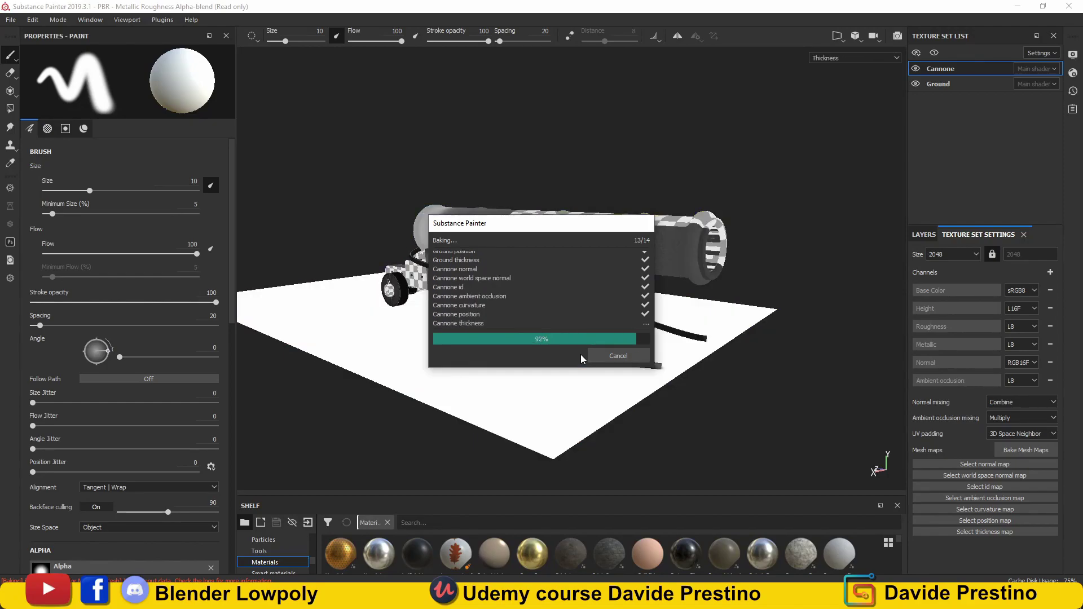
{"action": "left_click_drag", "start_coordinate": [639, 197], "coordinate": [564, 226], "text": "alt"}
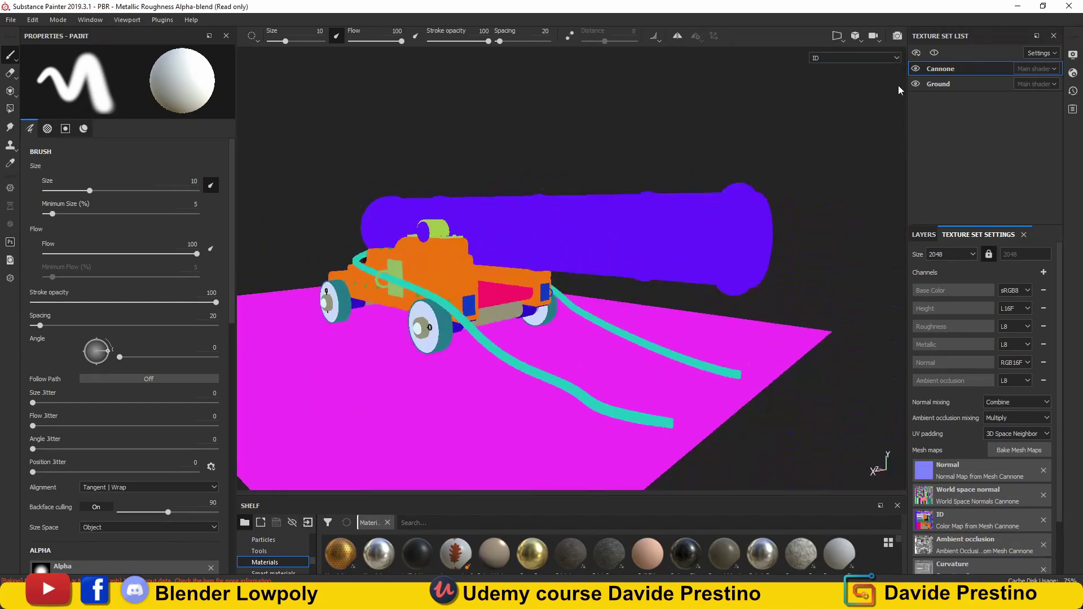
{"action": "left_click", "coordinate": [924, 234]}
{"action": "left_click", "coordinate": [854, 57]}
{"action": "left_click", "coordinate": [834, 74]}
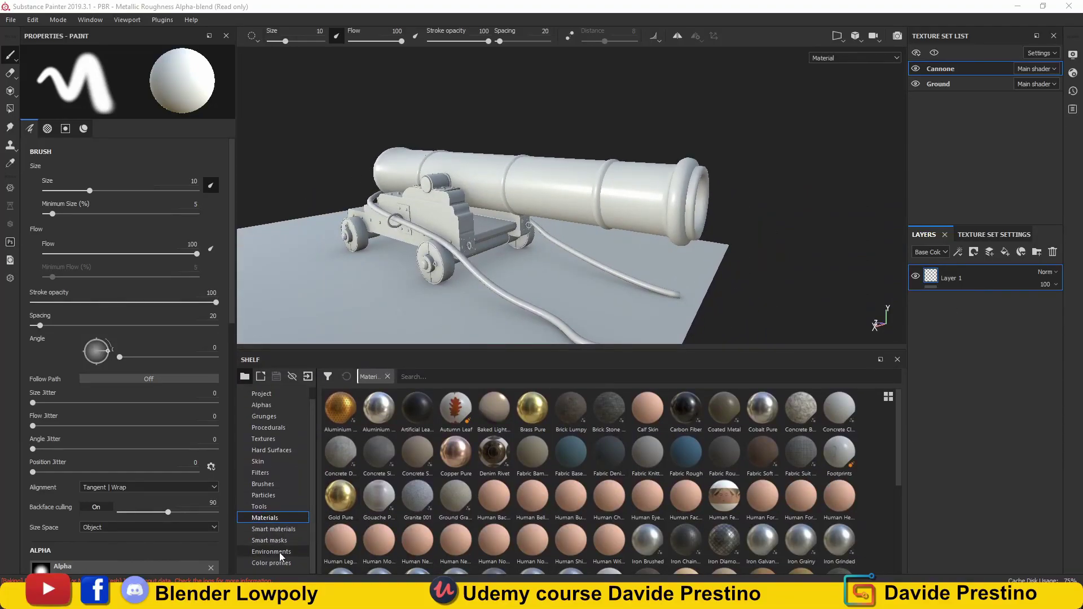
- Test the Steel Gun Matte smart material on the barrel, limited by ID colour
{"action": "left_click", "coordinate": [273, 528]}
{"action": "scroll", "coordinate": [376, 505], "scroll_direction": "down", "scroll_amount": 3}
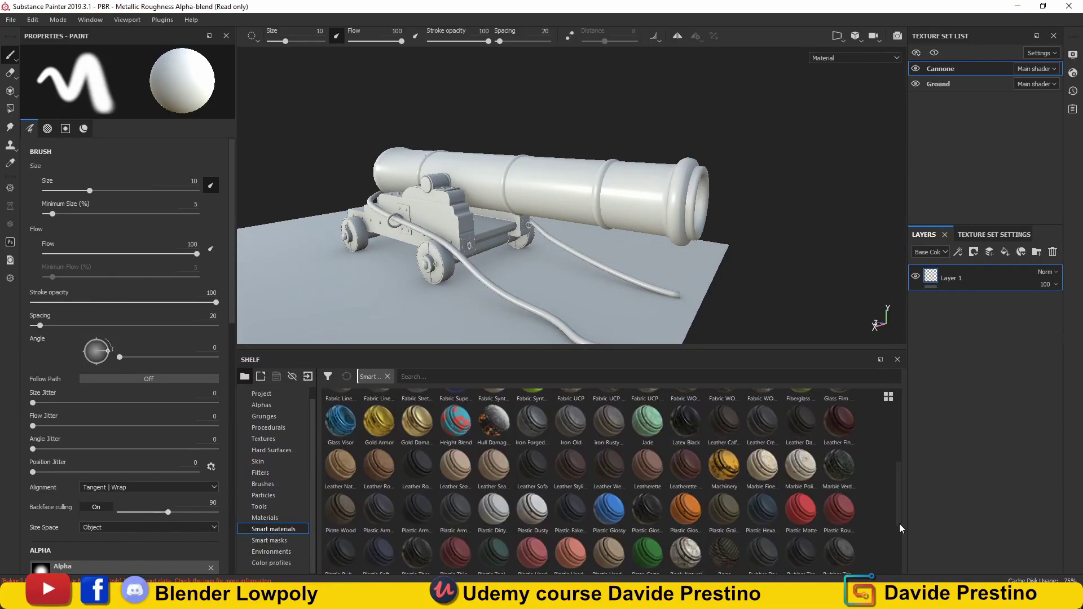
{"action": "scroll", "coordinate": [375, 505], "scroll_direction": "down", "scroll_amount": 2}
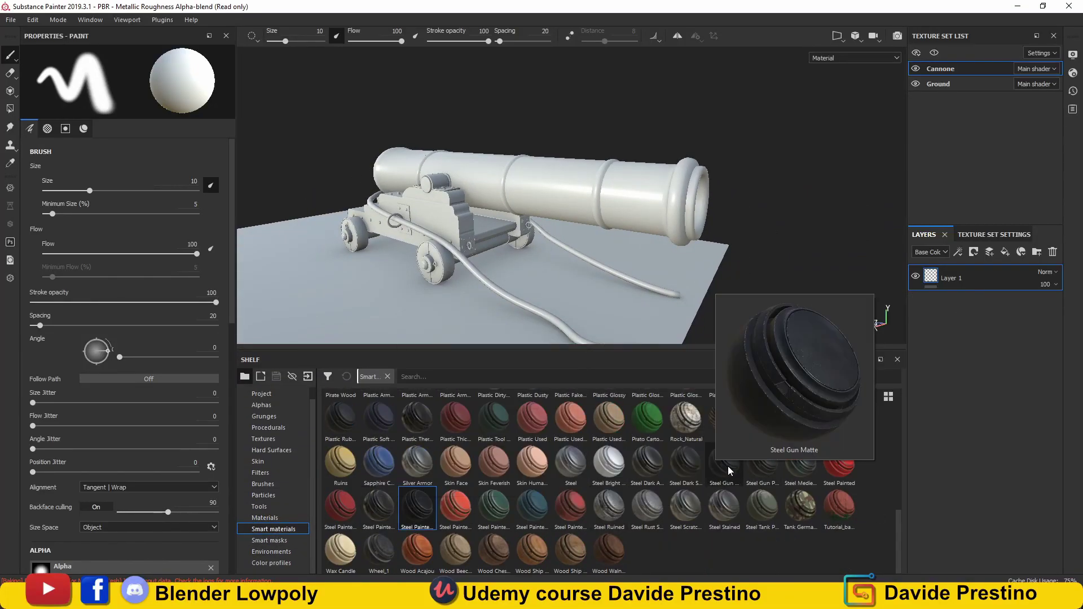
{"action": "left_click_drag", "start_coordinate": [723, 464], "coordinate": [693, 319]}
{"action": "left_click", "coordinate": [996, 302]}
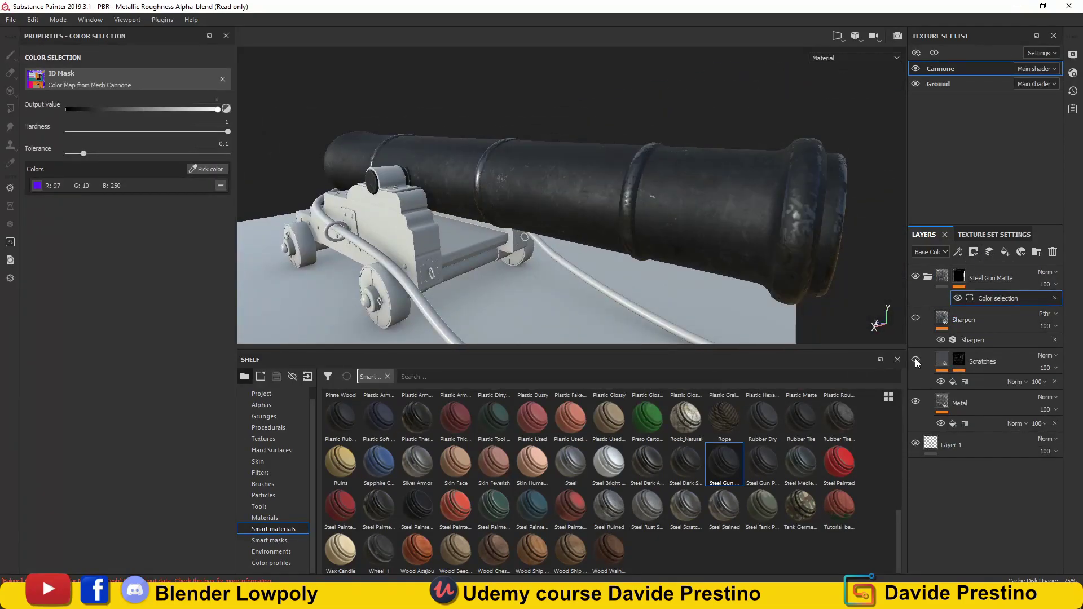
{"action": "left_click", "coordinate": [944, 426]}
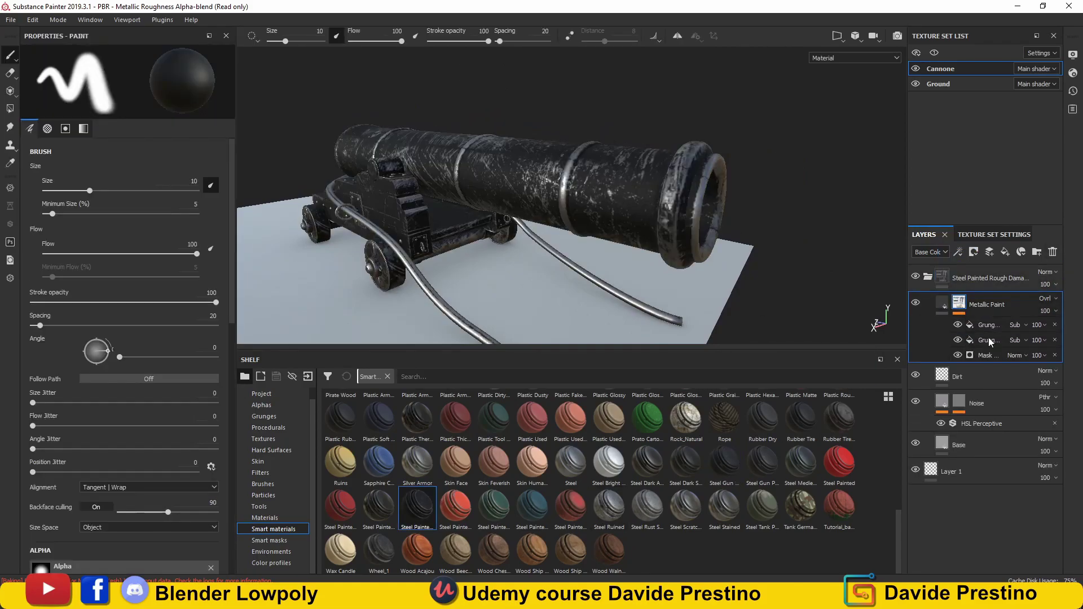
- Apply the Bronze Statue material to the cannon from a 'bron' material search
{"action": "left_click", "coordinate": [987, 325]}
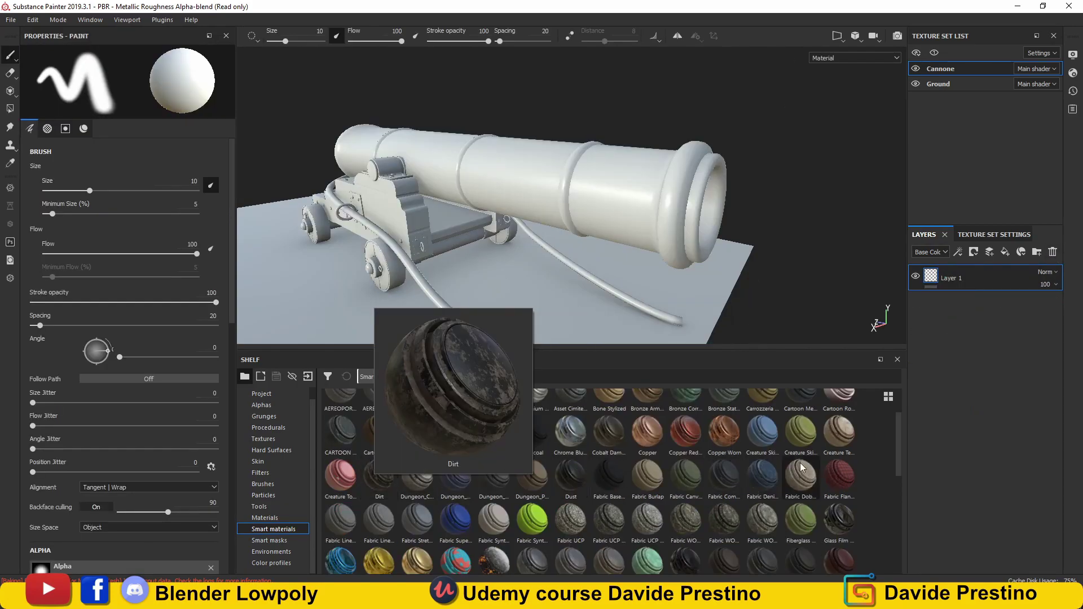
{"action": "left_click", "coordinate": [462, 376]}
{"action": "type", "text": "bron"}
{"action": "left_click", "coordinate": [968, 388]}
- Pick a new rust colour and inspect the Corrosion and Metallic Contrast layers down to the mask generator
{"action": "left_click", "coordinate": [125, 314]}
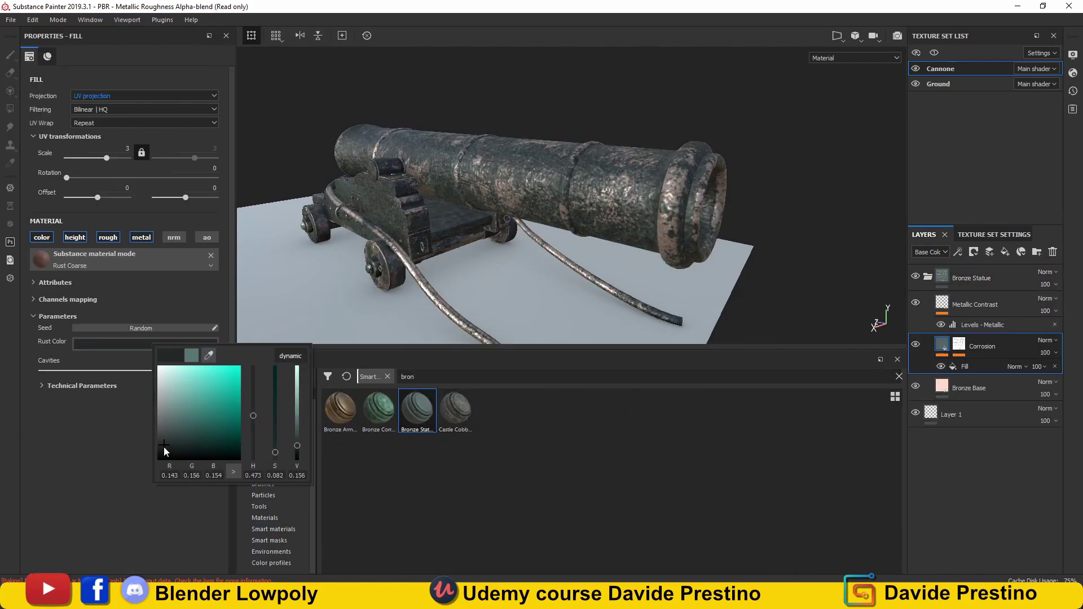
{"action": "left_click", "coordinate": [965, 366]}
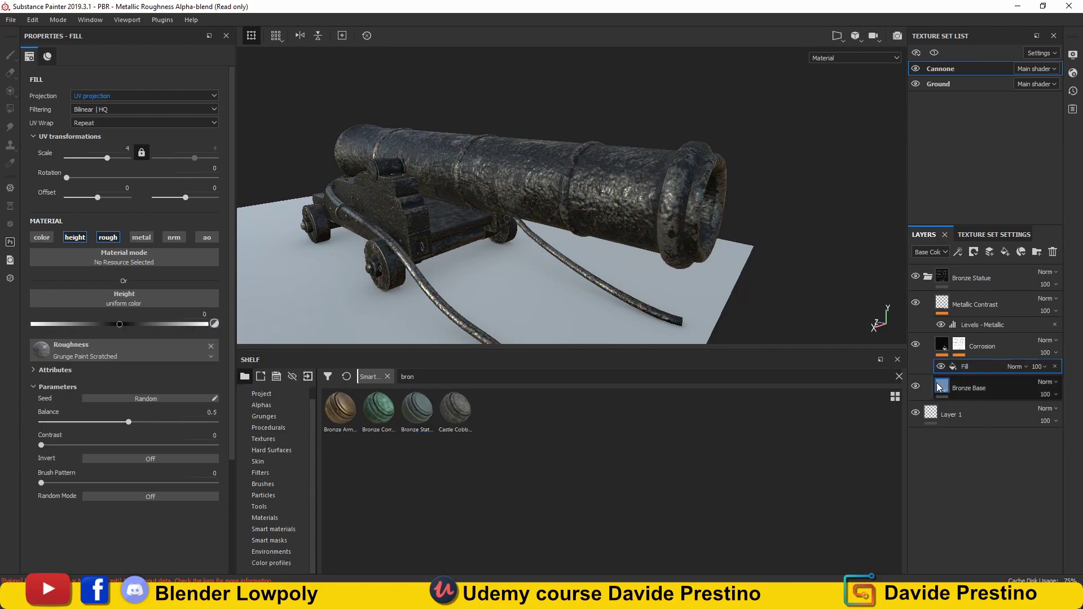
{"action": "left_click", "coordinate": [970, 307]}
{"action": "left_click", "coordinate": [970, 325]}
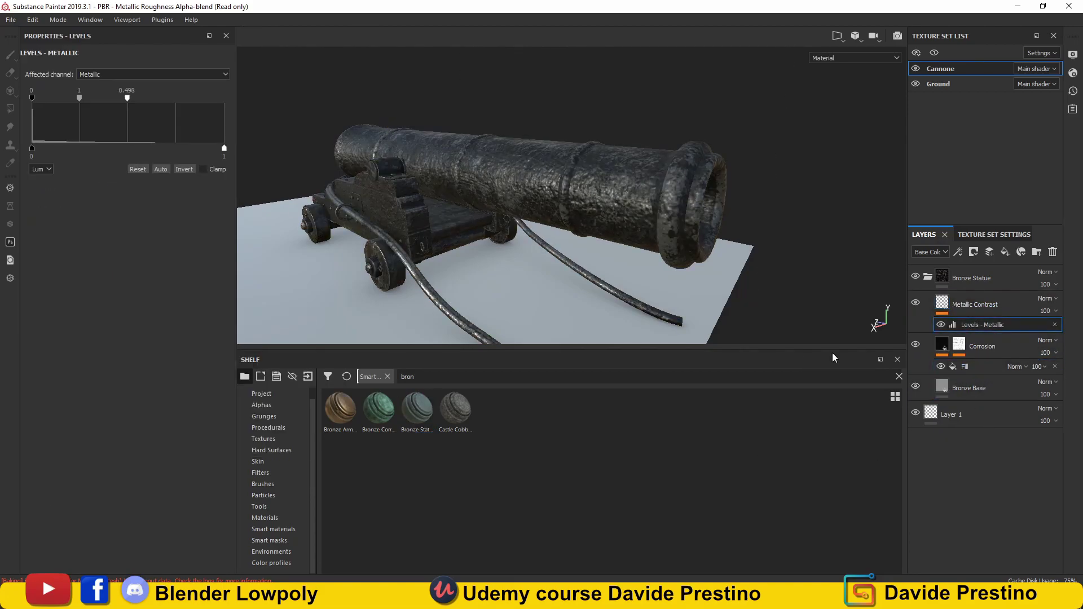
{"action": "left_click", "coordinate": [943, 346]}
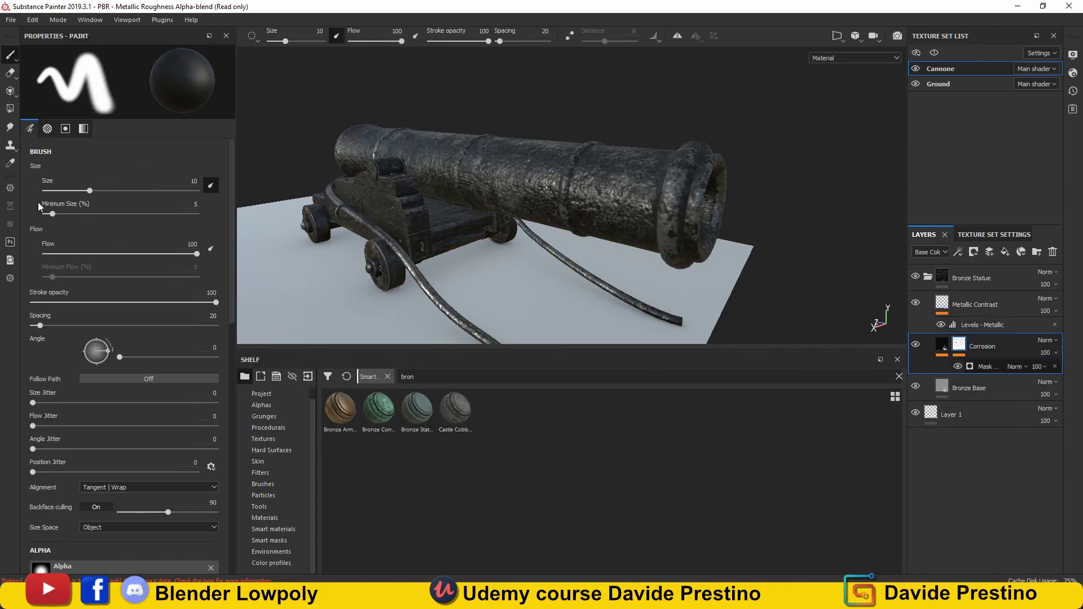
{"action": "left_click", "coordinate": [959, 345]}
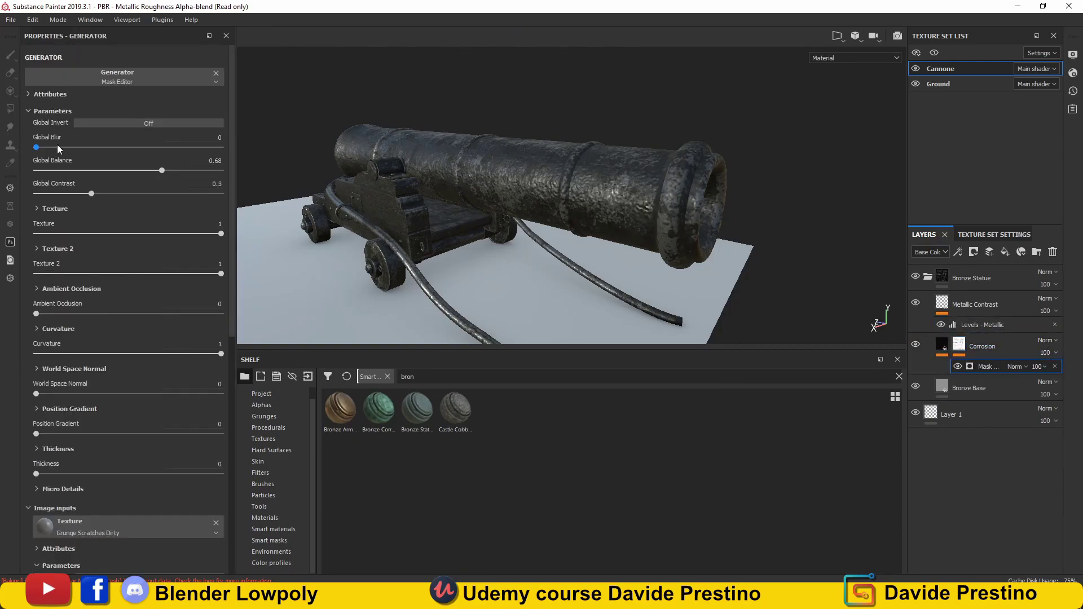
- Raise the corrosion mask's Global Balance, add blur, and reduce medium and large curvature
{"action": "scroll", "coordinate": [63, 397], "scroll_direction": "down", "scroll_amount": 9}
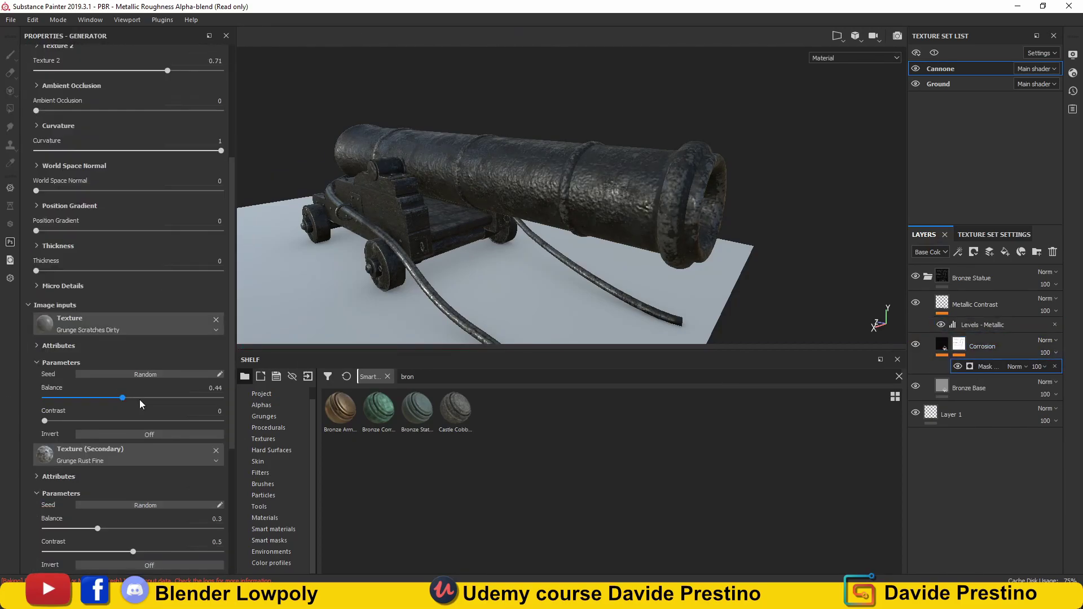
{"action": "left_click_drag", "start_coordinate": [140, 427], "coordinate": [108, 427]}
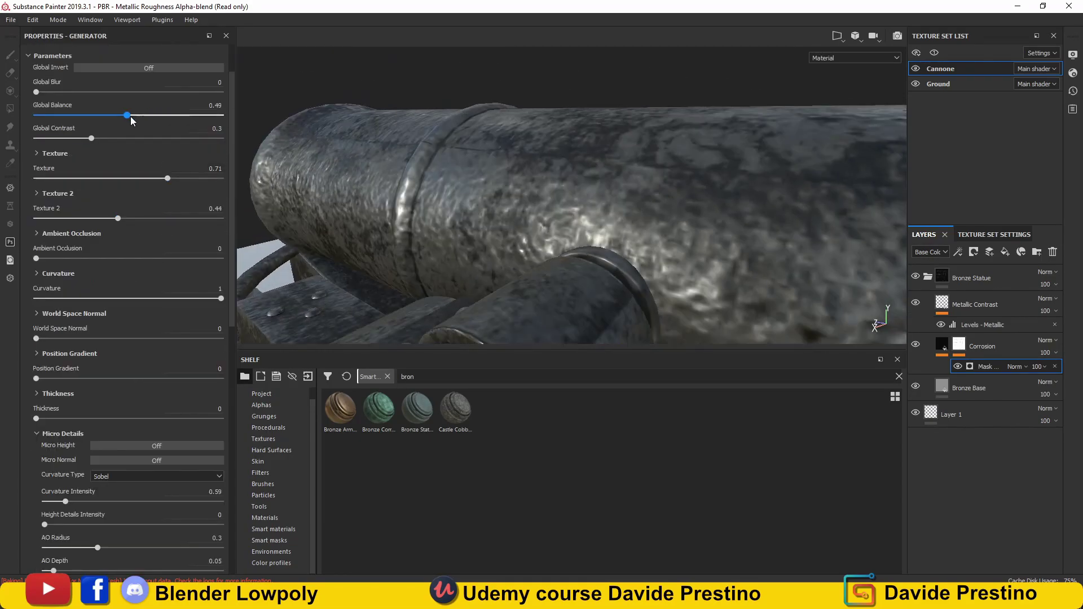
{"action": "left_click_drag", "start_coordinate": [127, 115], "coordinate": [178, 115]}
{"action": "left_click_drag", "start_coordinate": [36, 92], "coordinate": [62, 92]}
{"action": "scroll", "coordinate": [186, 289], "scroll_direction": "down", "scroll_amount": 5}
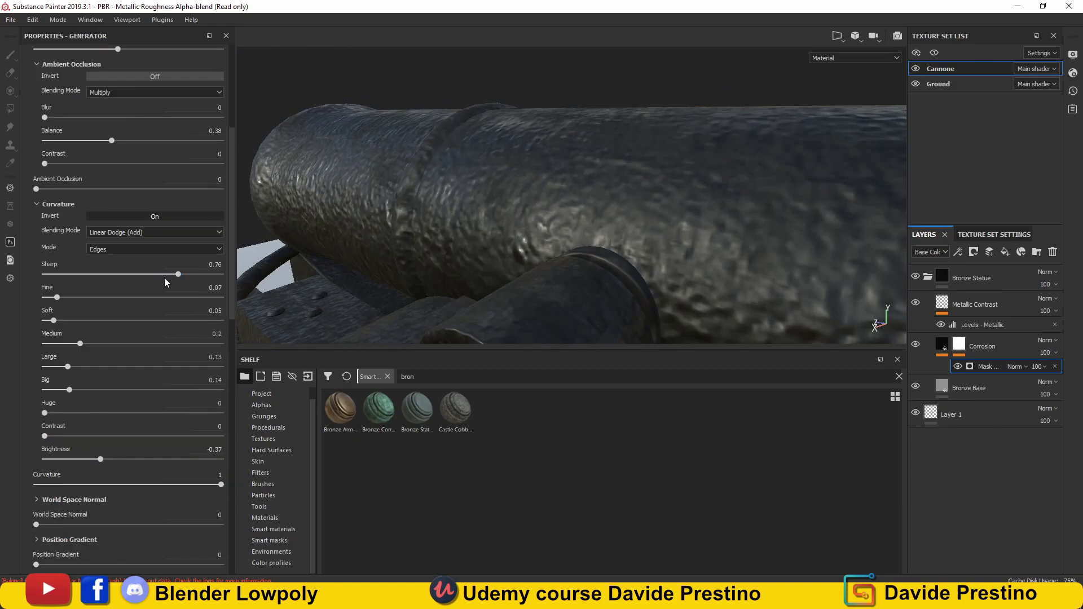
{"action": "mouse_move", "coordinate": [81, 338]}
{"action": "left_mouse_down"}
{"action": "mouse_move", "coordinate": [64, 342]}
{"action": "mouse_move", "coordinate": [54, 367]}
{"action": "left_mouse_up"}
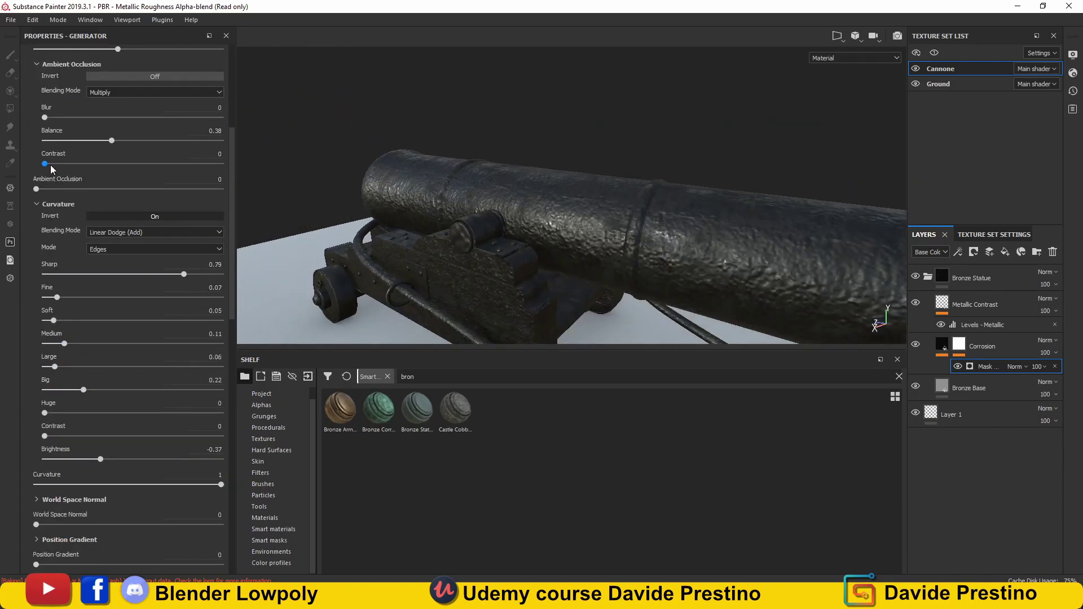
{"action": "scroll", "coordinate": [50, 165], "scroll_direction": "up", "scroll_amount": 10}
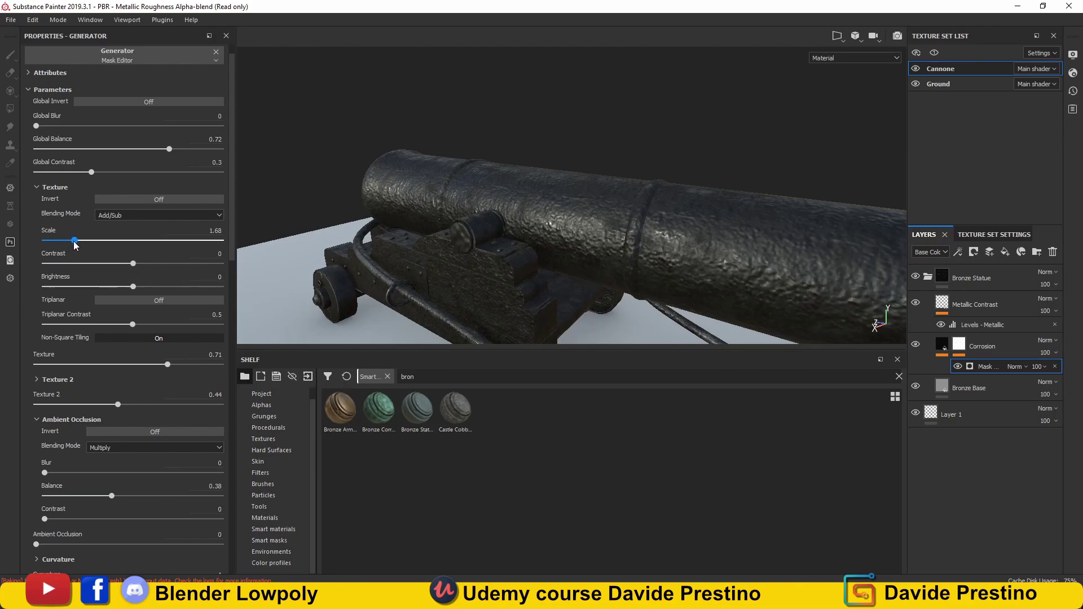
- Adjust the mask's Texture 2 settings and lower its World Space Normal brightness
{"action": "left_click", "coordinate": [155, 375]}
{"action": "scroll", "coordinate": [113, 369], "scroll_direction": "down", "scroll_amount": 2}
{"action": "scroll", "coordinate": [123, 404], "scroll_direction": "down", "scroll_amount": 2}
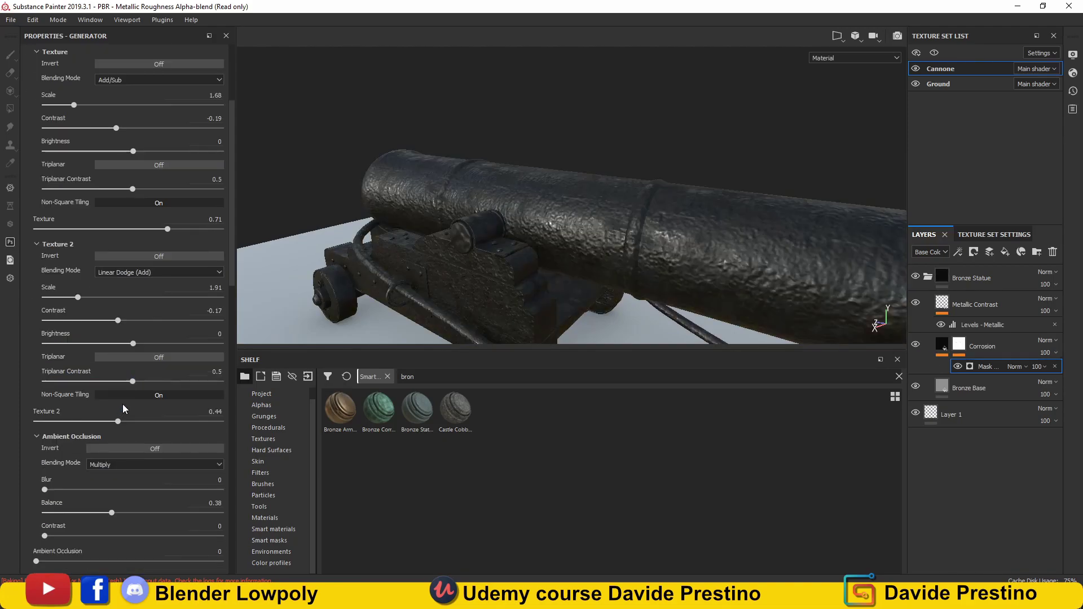
{"action": "left_click_drag", "start_coordinate": [119, 424], "coordinate": [89, 424]}
{"action": "scroll", "coordinate": [102, 426], "scroll_direction": "down", "scroll_amount": 7}
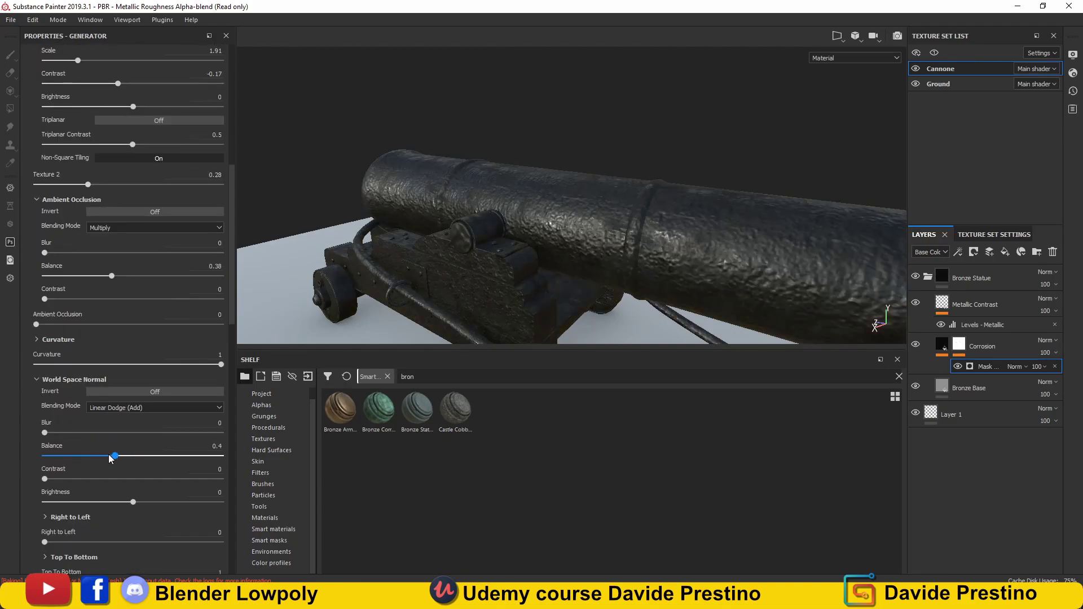
{"action": "left_click_drag", "start_coordinate": [108, 504], "coordinate": [105, 502]}
{"action": "left_click", "coordinate": [71, 518]}
- Switch the Corrosion layer's rust fill to Tri-planar projection
{"action": "scroll", "coordinate": [102, 462], "scroll_direction": "down", "scroll_amount": 7}
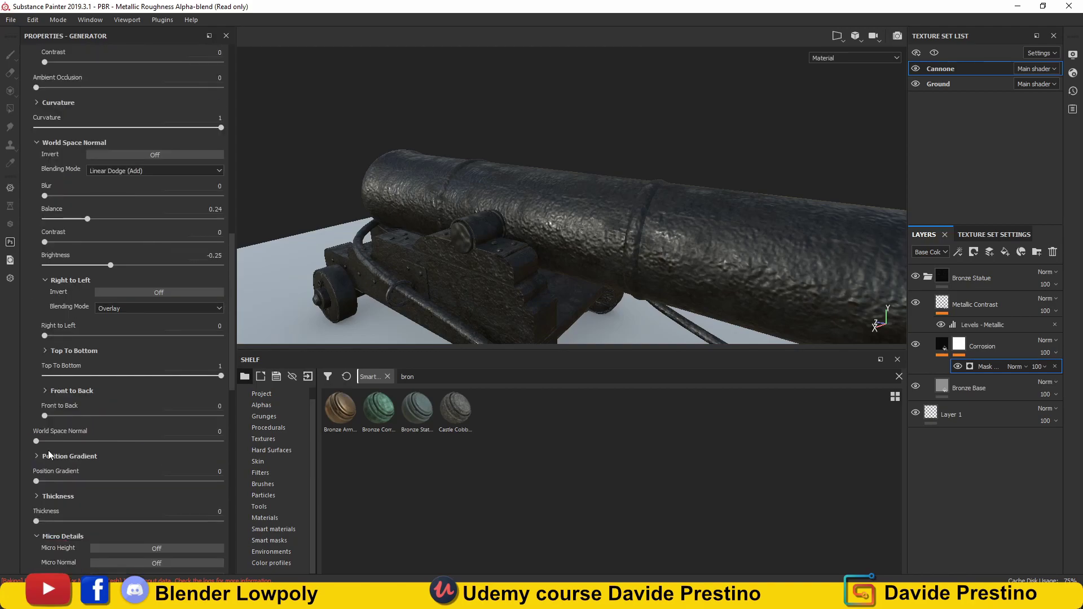
{"action": "scroll", "coordinate": [77, 492], "scroll_direction": "down", "scroll_amount": 3}
{"action": "scroll", "coordinate": [113, 452], "scroll_direction": "down", "scroll_amount": 2}
{"action": "scroll", "coordinate": [108, 499], "scroll_direction": "down", "scroll_amount": 4}
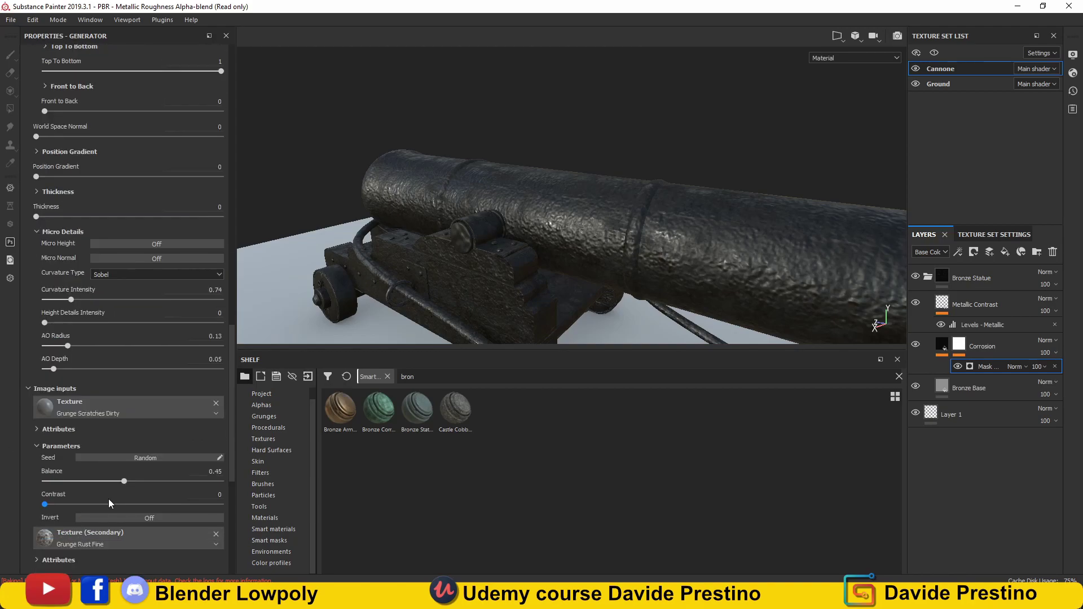
{"action": "scroll", "coordinate": [105, 449], "scroll_direction": "down", "scroll_amount": 1}
{"action": "scroll", "coordinate": [104, 462], "scroll_direction": "down", "scroll_amount": 3}
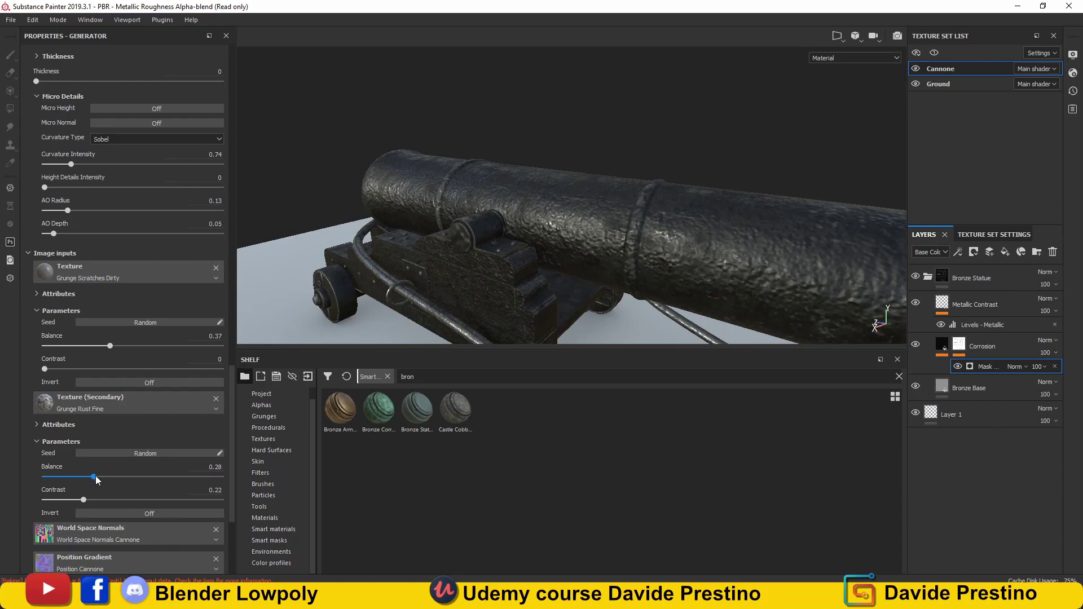
{"action": "scroll", "coordinate": [96, 475], "scroll_direction": "down", "scroll_amount": 5}
{"action": "scroll", "coordinate": [122, 242], "scroll_direction": "up", "scroll_amount": 8}
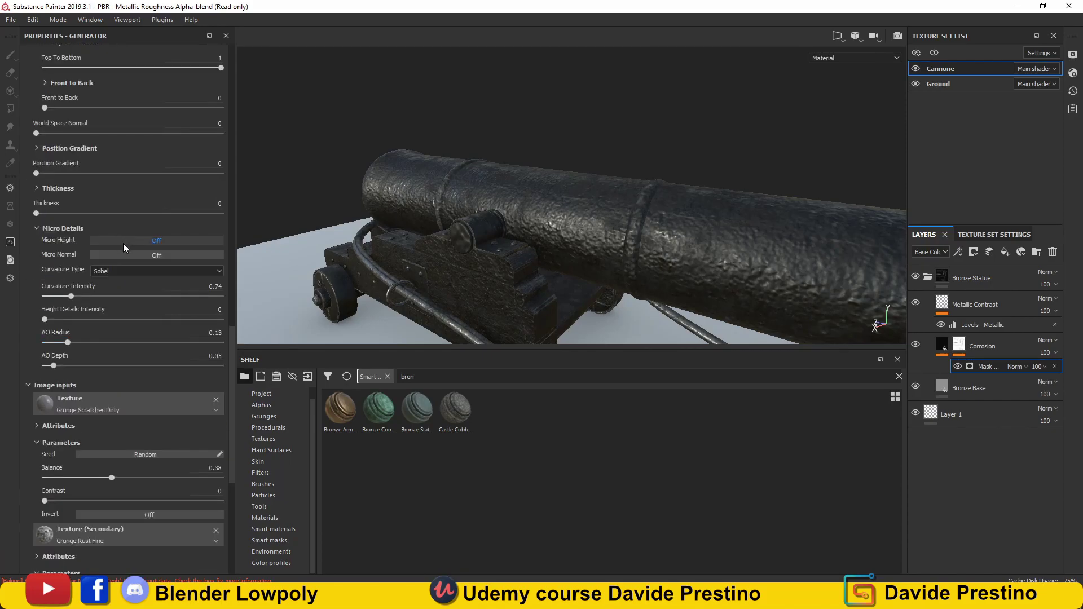
{"action": "scroll", "coordinate": [126, 249], "scroll_direction": "up", "scroll_amount": 8}
{"action": "left_click", "coordinate": [941, 344]}
{"action": "left_click", "coordinate": [121, 113]}
{"action": "type", "text": "wood"}
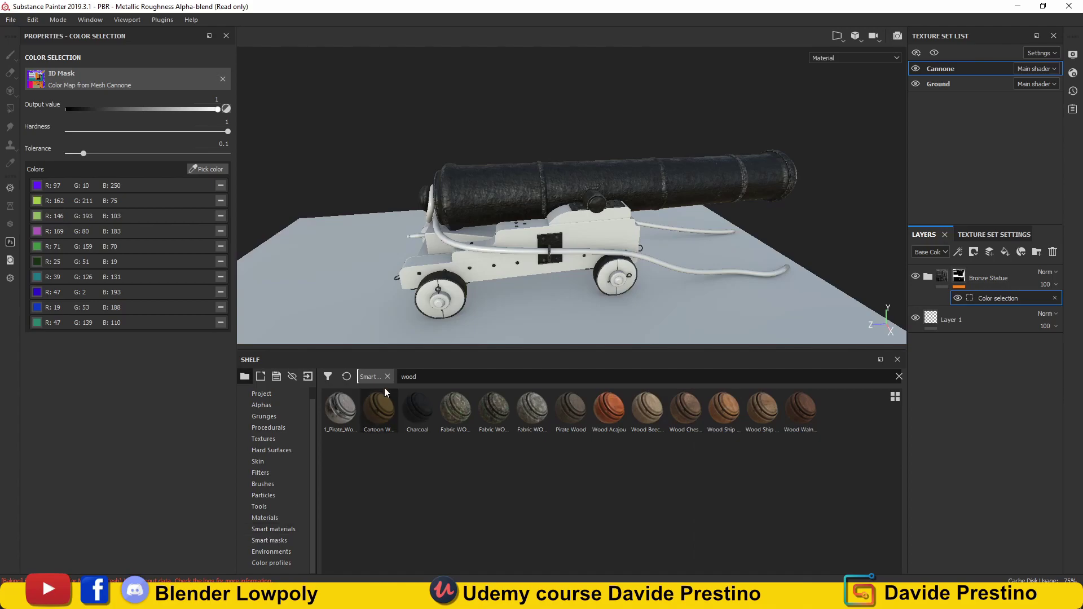
- Add Pirate Wood from a 'pira' search, masked by colour selection to the carriage's ID colours
{"action": "key", "text": "BackSpace"}
{"action": "key", "text": "BackSpace"}
{"action": "key", "text": "BackSpace"}
{"action": "type", "text": "pira"}
{"action": "left_click_drag", "start_coordinate": [456, 409], "coordinate": [981, 282]}
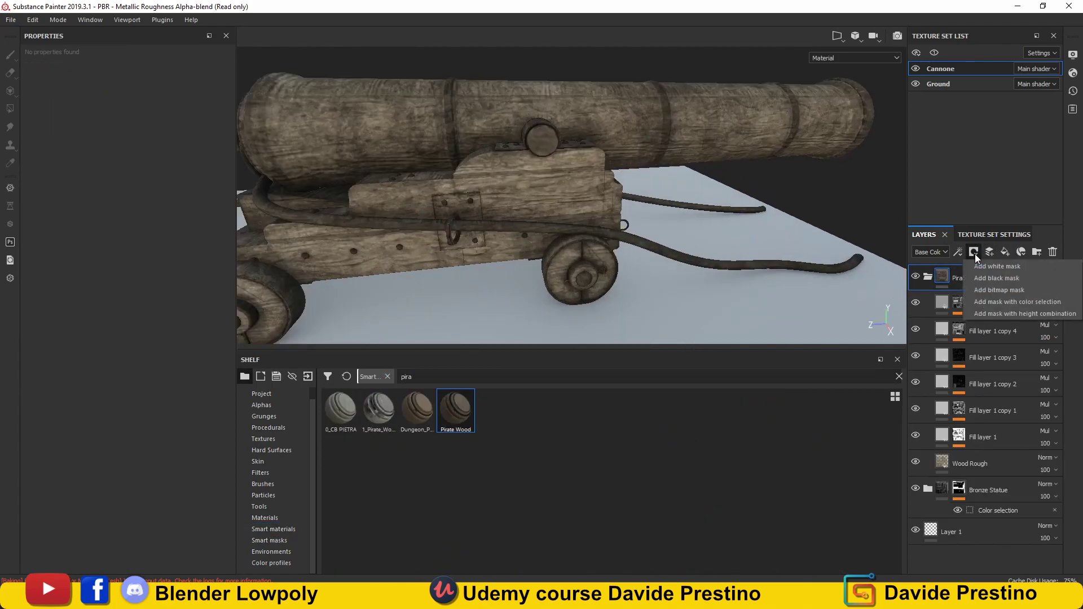
{"action": "left_click_drag", "start_coordinate": [486, 235], "coordinate": [396, 234], "text": "alt"}
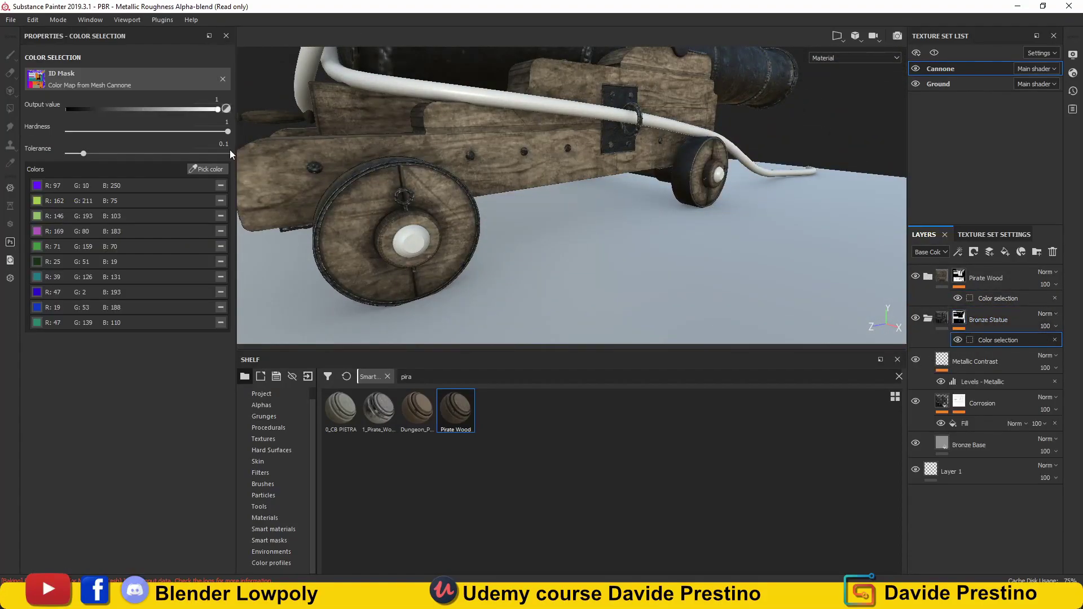
- Expand the Pirate Wood folder, add a fill layer, and delete the unwanted extra one
{"action": "left_click", "coordinate": [938, 278]}
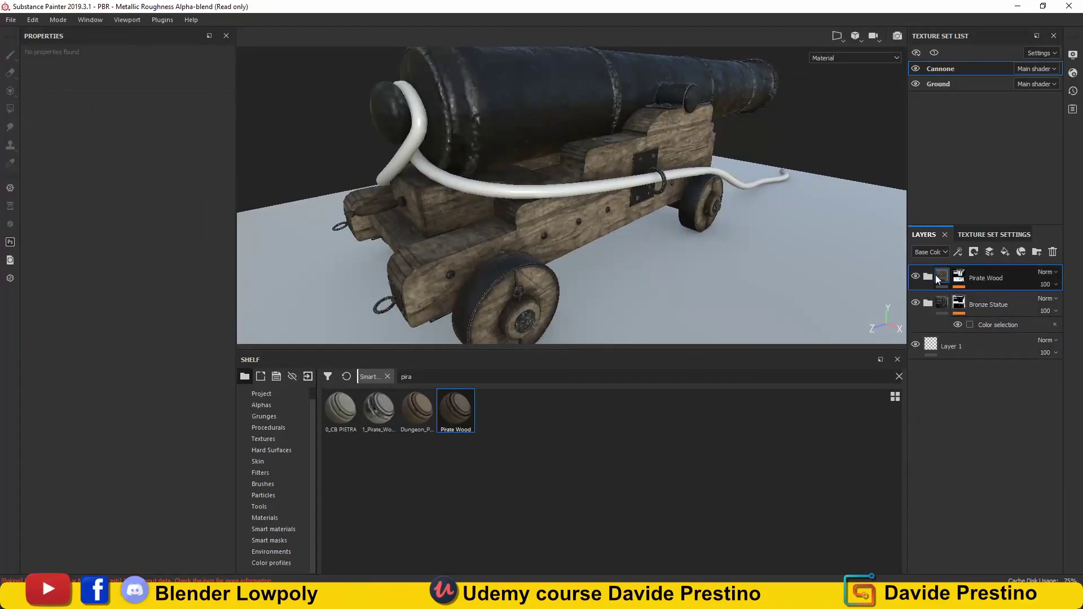
{"action": "left_click_drag", "start_coordinate": [827, 250], "coordinate": [734, 226], "text": "alt"}
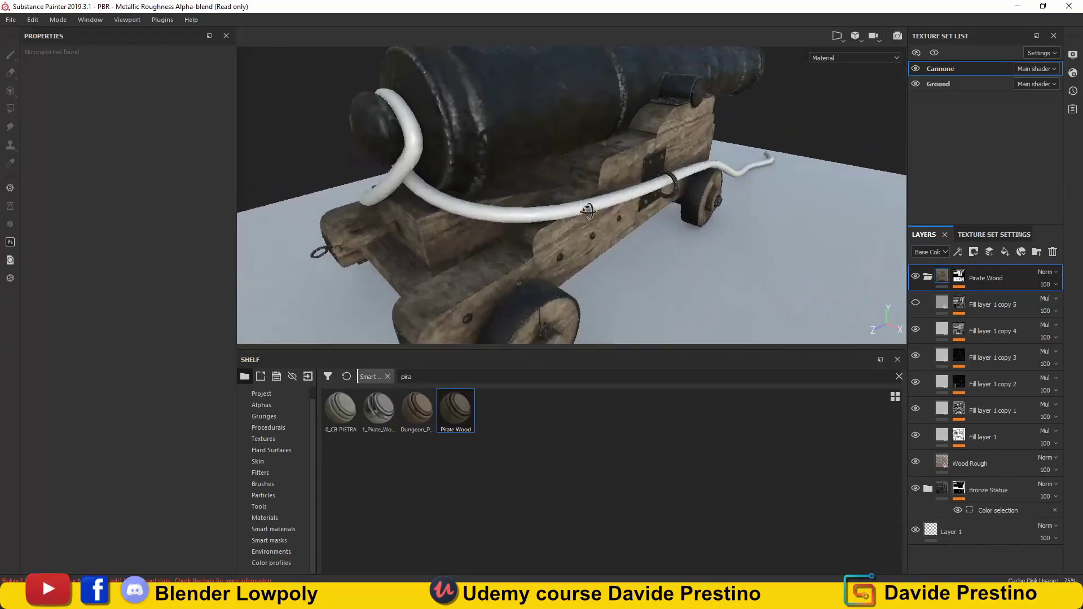
{"action": "left_click", "coordinate": [1005, 252]}
{"action": "left_click", "coordinate": [898, 376]}
{"action": "left_click", "coordinate": [968, 313]}
{"action": "key", "text": "Delete"}
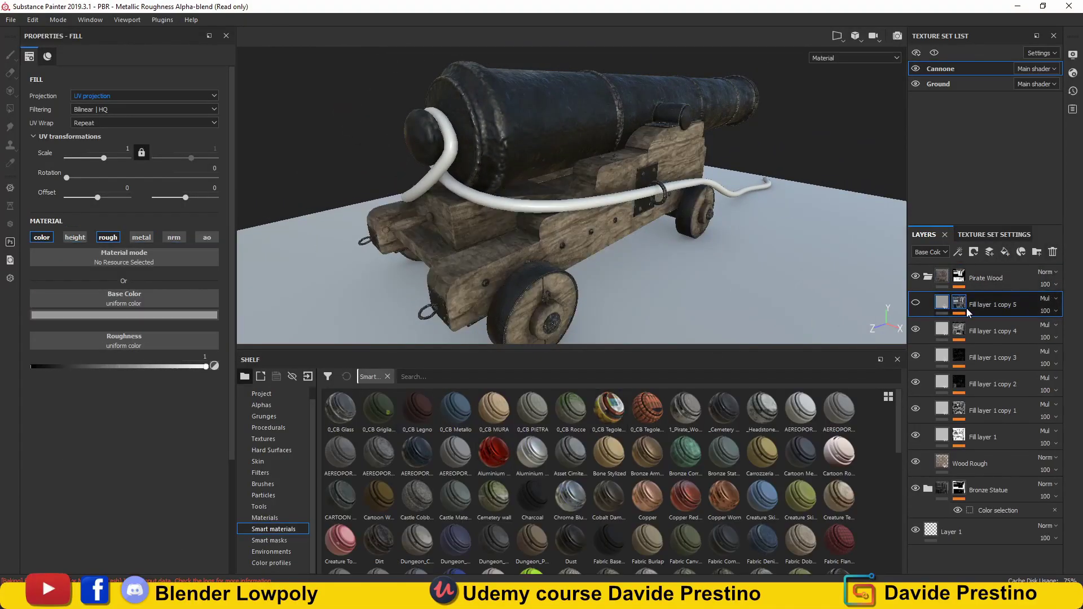
- Try the Height Blend material on the cannon, then undo it
{"action": "scroll", "coordinate": [744, 530], "scroll_direction": "down", "scroll_amount": 3}
{"action": "mouse_move", "coordinate": [456, 489]}
{"action": "left_mouse_down"}
{"action": "mouse_move", "coordinate": [1034, 292]}
{"action": "mouse_move", "coordinate": [997, 288]}
{"action": "left_mouse_up"}
{"action": "left_click", "coordinate": [954, 332]}
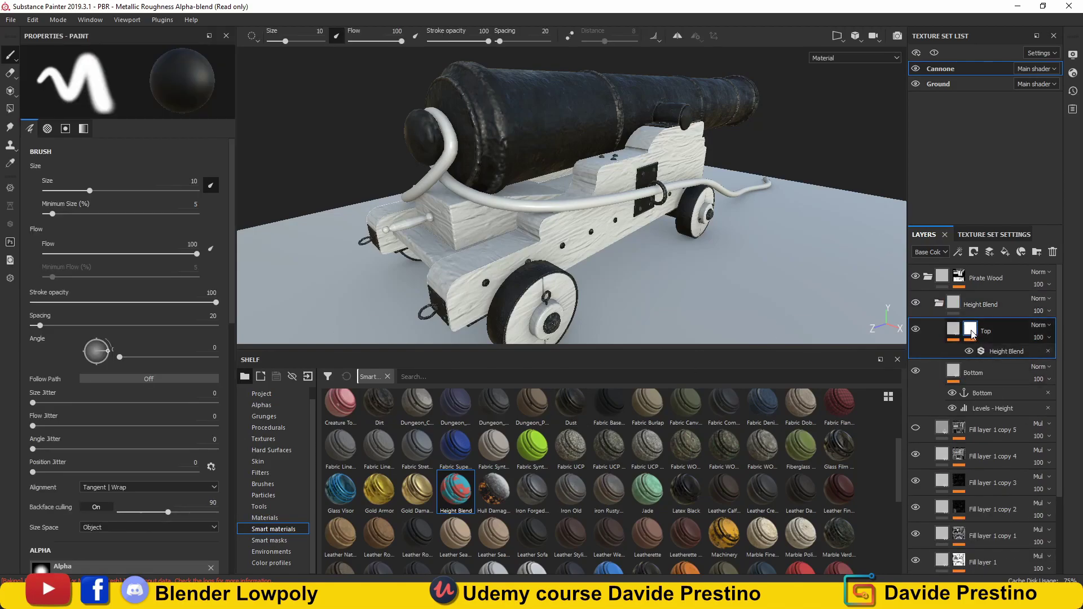
{"action": "key", "text": "ctrl+z"}
- Try the Machinery material with a black mask and Rust smart mask, then undo it
{"action": "left_click_drag", "start_coordinate": [724, 533], "coordinate": [1015, 305]}
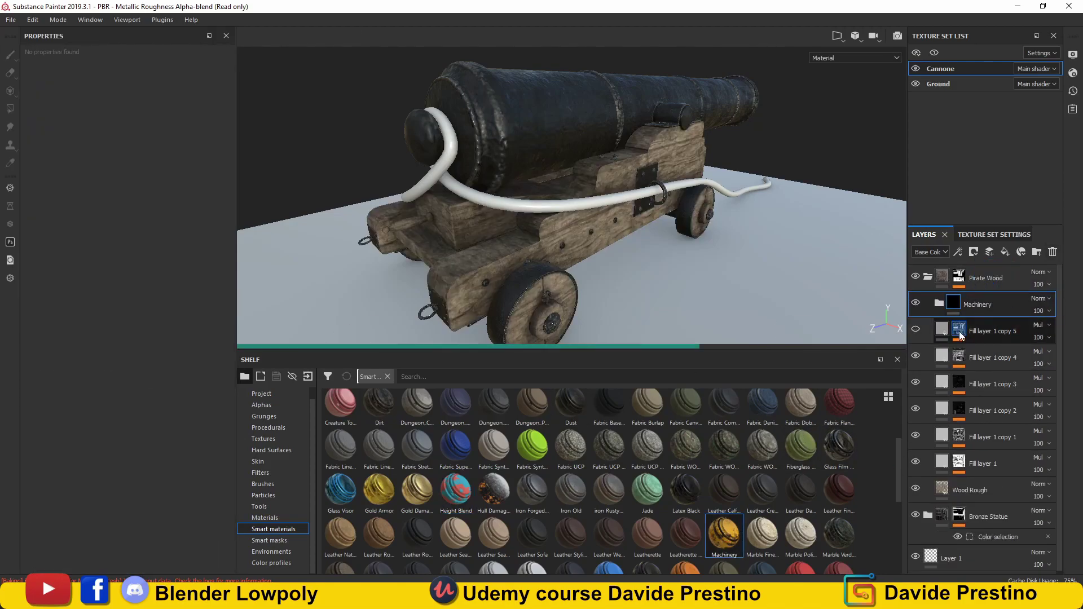
{"action": "left_click_drag", "start_coordinate": [808, 283], "coordinate": [734, 254], "text": "alt"}
{"action": "left_click", "coordinate": [1021, 251]}
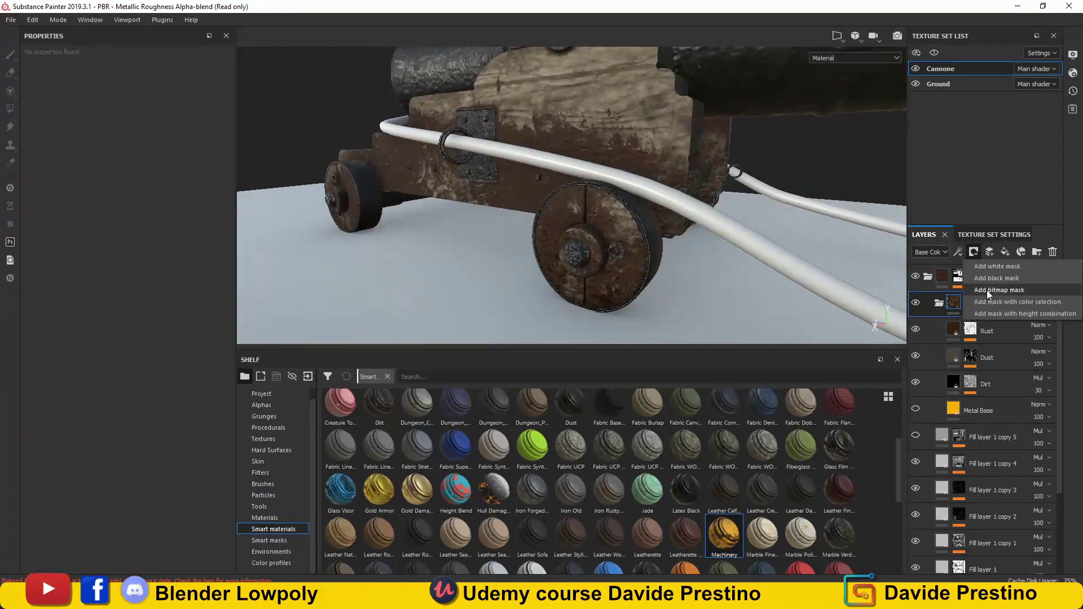
{"action": "left_click", "coordinate": [1044, 278]}
{"action": "left_click", "coordinate": [269, 541]}
{"action": "left_click_drag", "start_coordinate": [980, 377], "coordinate": [971, 305]}
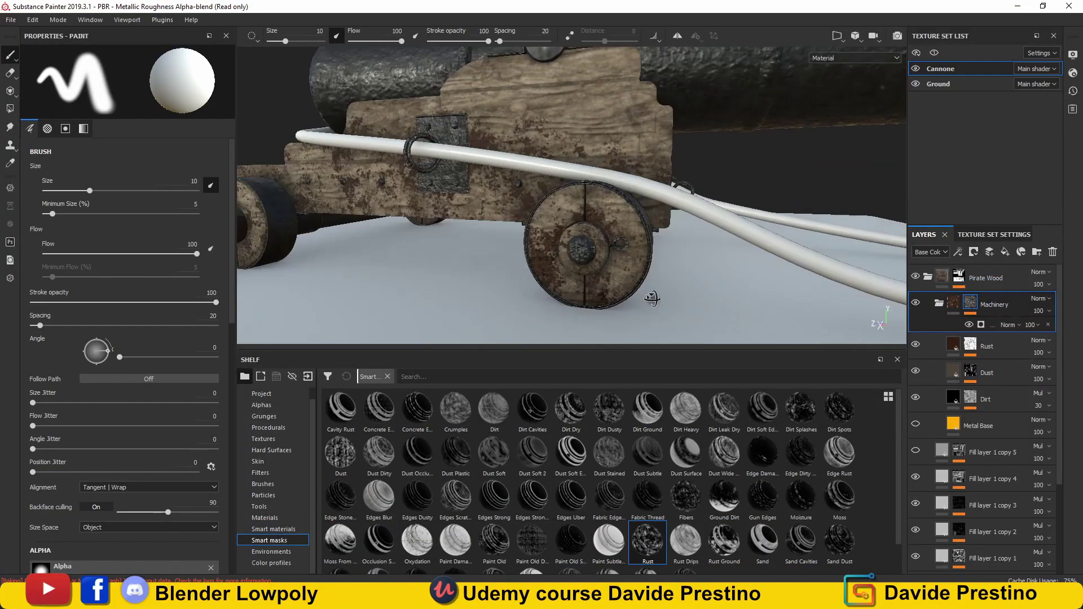
{"action": "key", "text": "ctrl+z"}
{"action": "key", "text": "ctrl+z"}
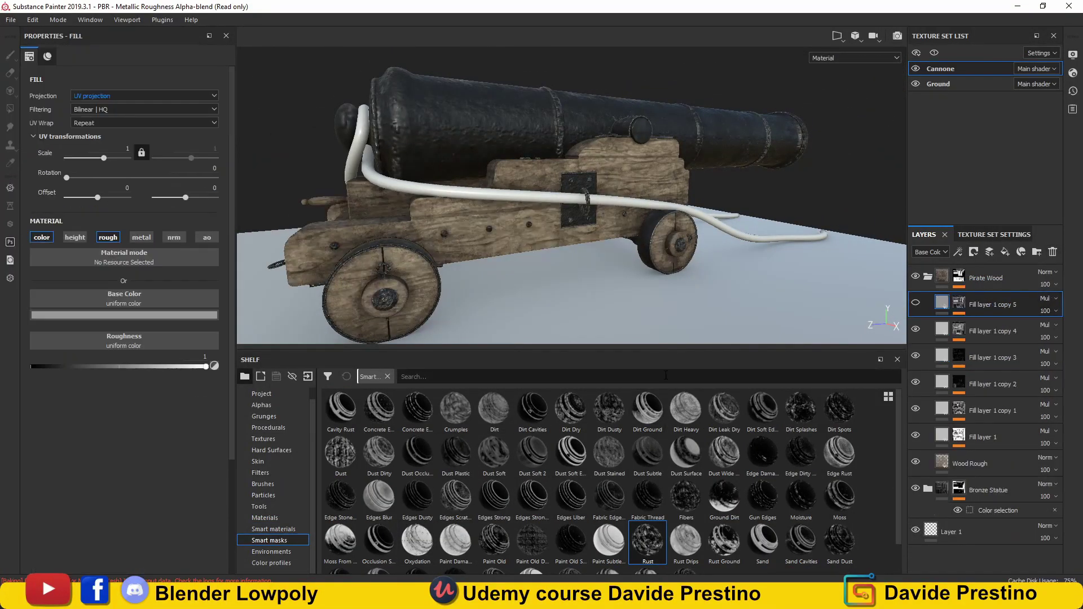
- Search smart materials for 'wood' and try Wood Ship Hull Old and Wood Walnut, undoing both
{"action": "left_click", "coordinate": [273, 529]}
{"action": "left_click", "coordinate": [508, 376]}
{"action": "type", "text": "wood"}
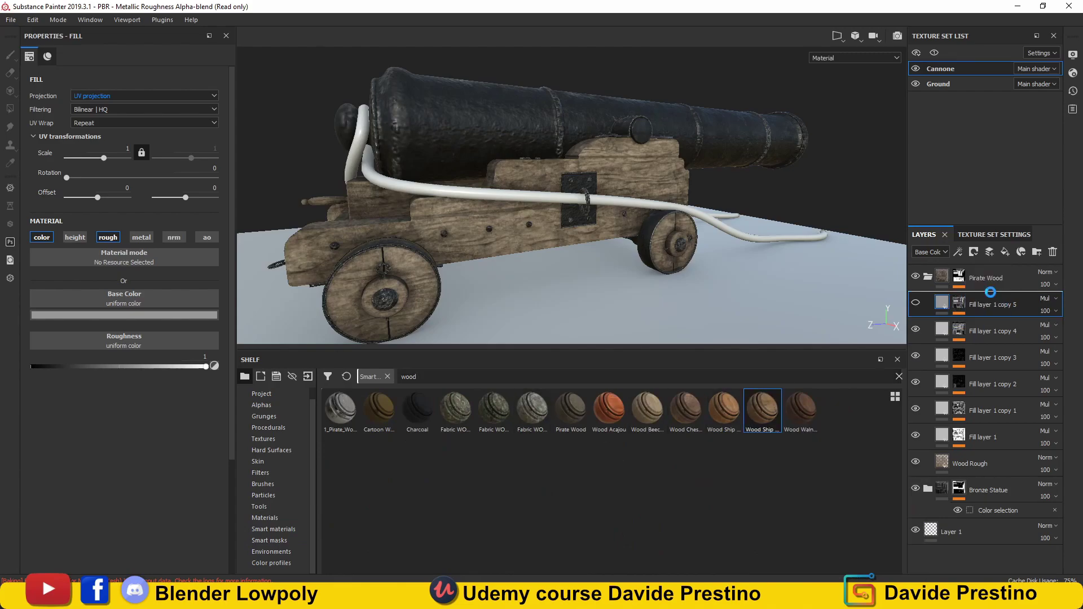
{"action": "left_click_drag", "start_coordinate": [761, 408], "coordinate": [516, 321]}
{"action": "key", "text": "ctrl+z"}
{"action": "left_click_drag", "start_coordinate": [800, 408], "coordinate": [939, 302]}
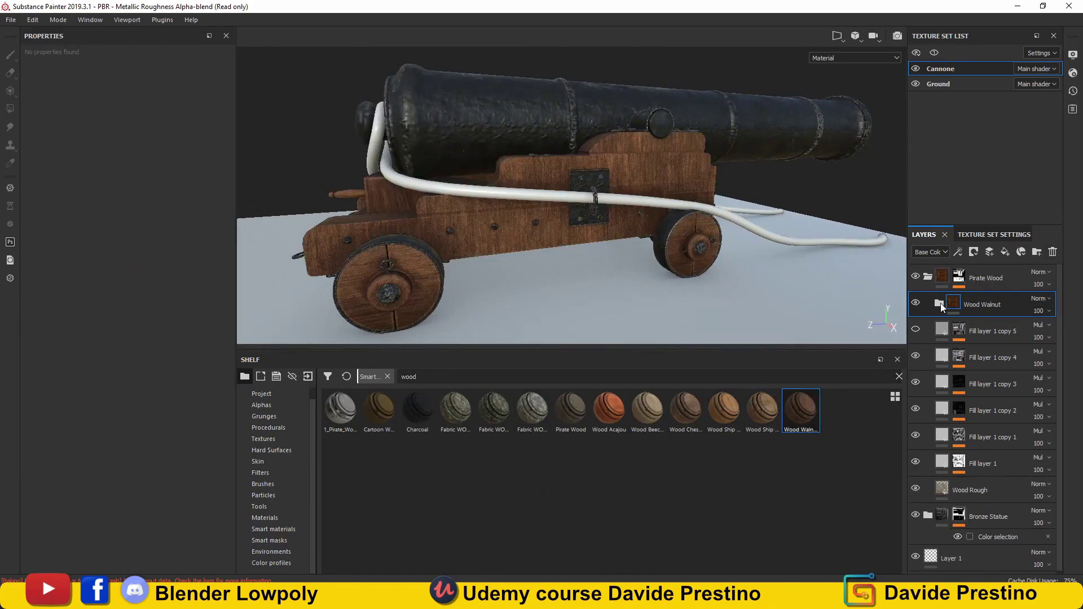
{"action": "key", "text": "ctrl+z"}
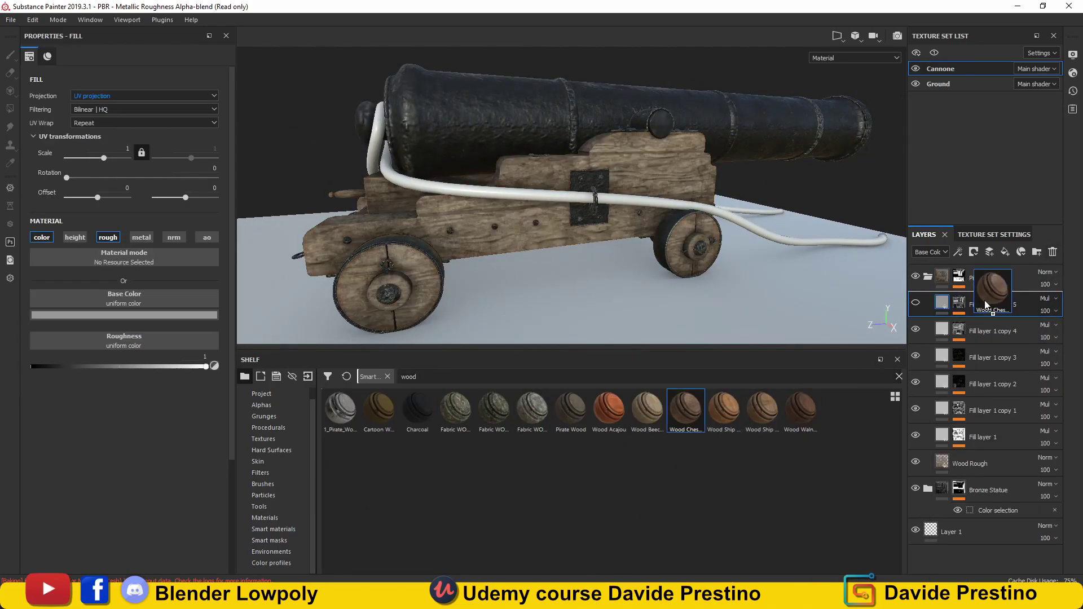
- Add Wood Chest Stylized with a moss smart mask, collapse Pirate Wood, and add Fill layer 2
{"action": "left_click_drag", "start_coordinate": [686, 409], "coordinate": [687, 318]}
{"action": "left_click_drag", "start_coordinate": [672, 316], "coordinate": [687, 317], "text": "alt"}
{"action": "left_click", "coordinate": [995, 290]}
{"action": "left_click", "coordinate": [269, 540]}
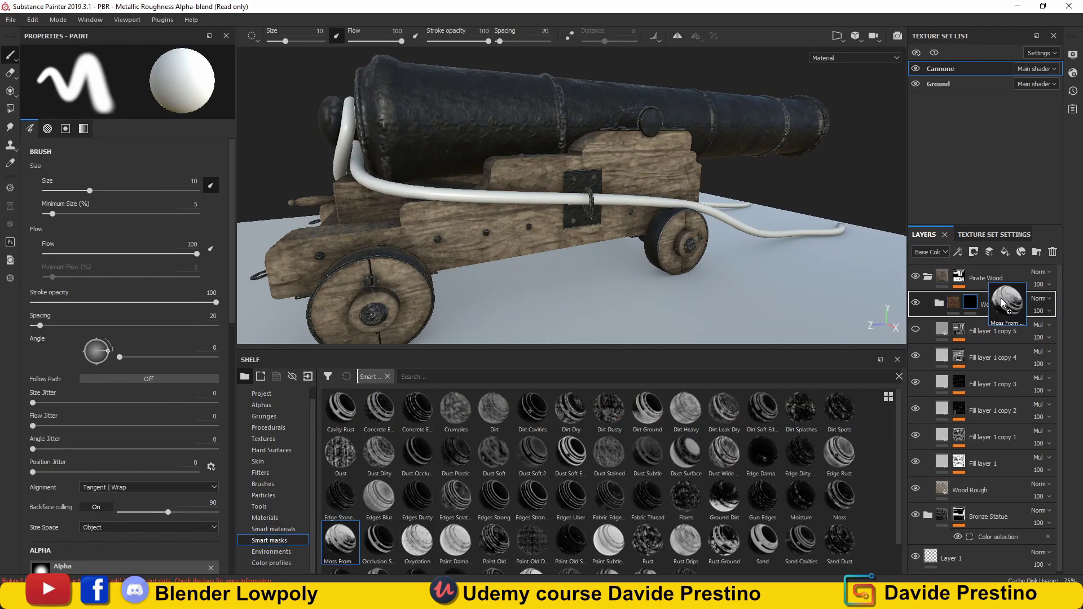
{"action": "scroll", "coordinate": [620, 226], "scroll_direction": "up", "scroll_amount": 3}
{"action": "mouse_move", "coordinate": [621, 226]}
{"action": "left_mouse_down", "text": "alt"}
{"action": "mouse_move", "coordinate": [722, 240]}
{"action": "mouse_move", "coordinate": [620, 248]}
{"action": "left_mouse_up", "text": "alt"}
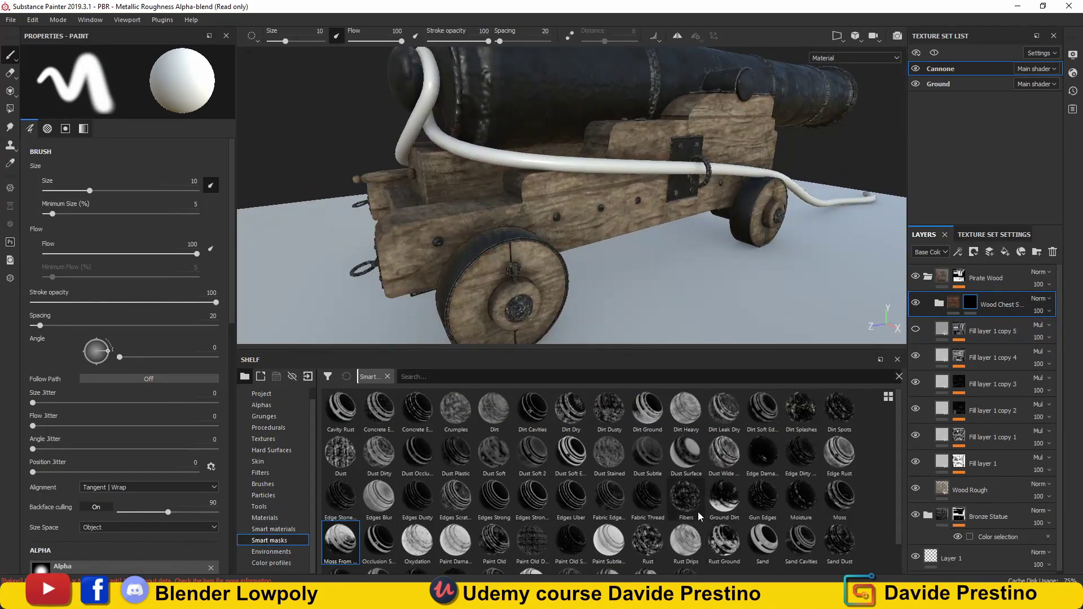
{"action": "key", "text": "f"}
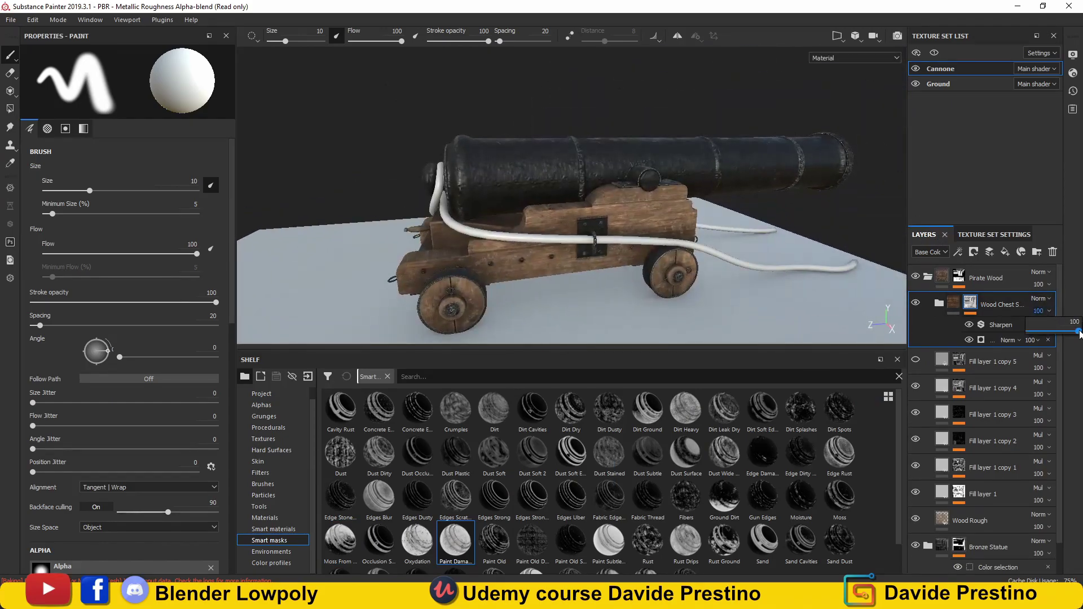
{"action": "left_click", "coordinate": [927, 276]}
{"action": "left_click", "coordinate": [1004, 251]}
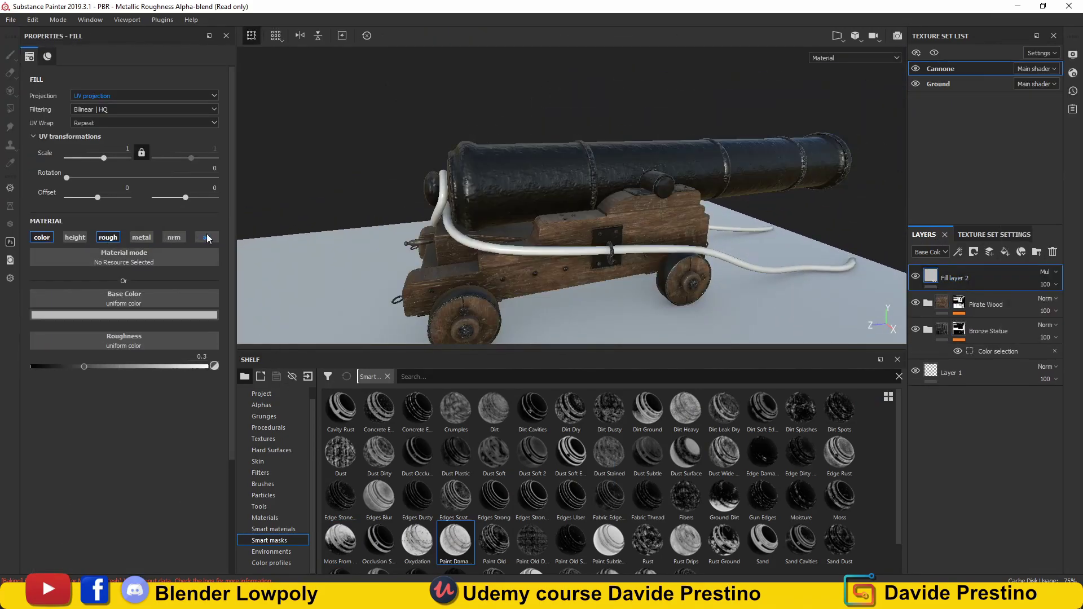
- Give Fill layer 2 a black mask with the Concrete grunge smart mask
{"action": "left_click", "coordinate": [973, 252]}
{"action": "left_click", "coordinate": [992, 265]}
{"action": "left_click_drag", "start_coordinate": [380, 409], "coordinate": [984, 279]}
{"action": "left_click_drag", "start_coordinate": [620, 254], "coordinate": [705, 249], "text": "alt"}
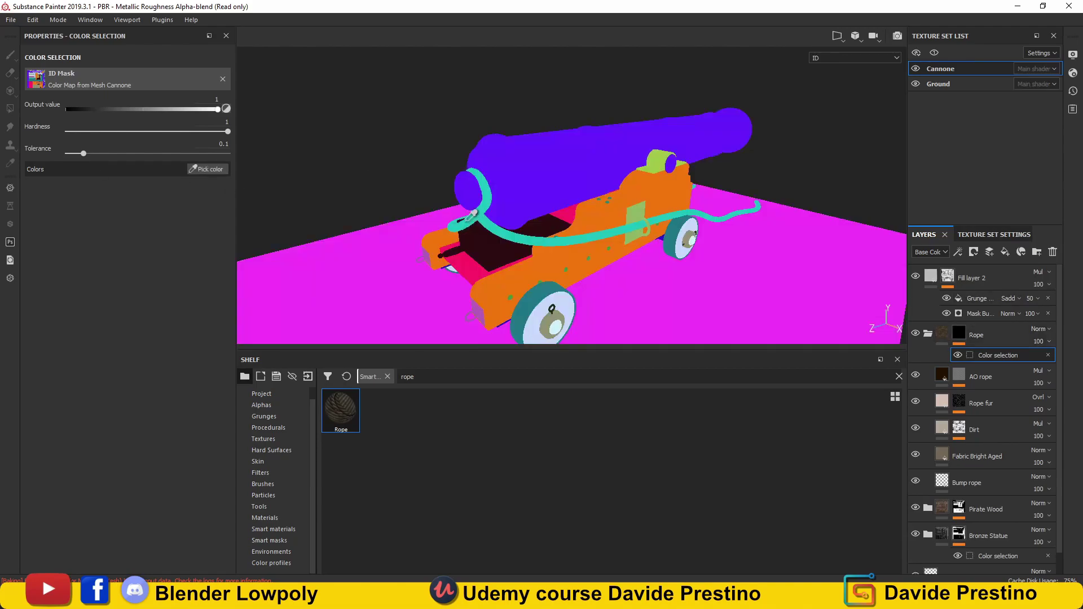
- Raise the AO rope layer's opacity to 59
{"action": "left_click", "coordinate": [960, 485]}
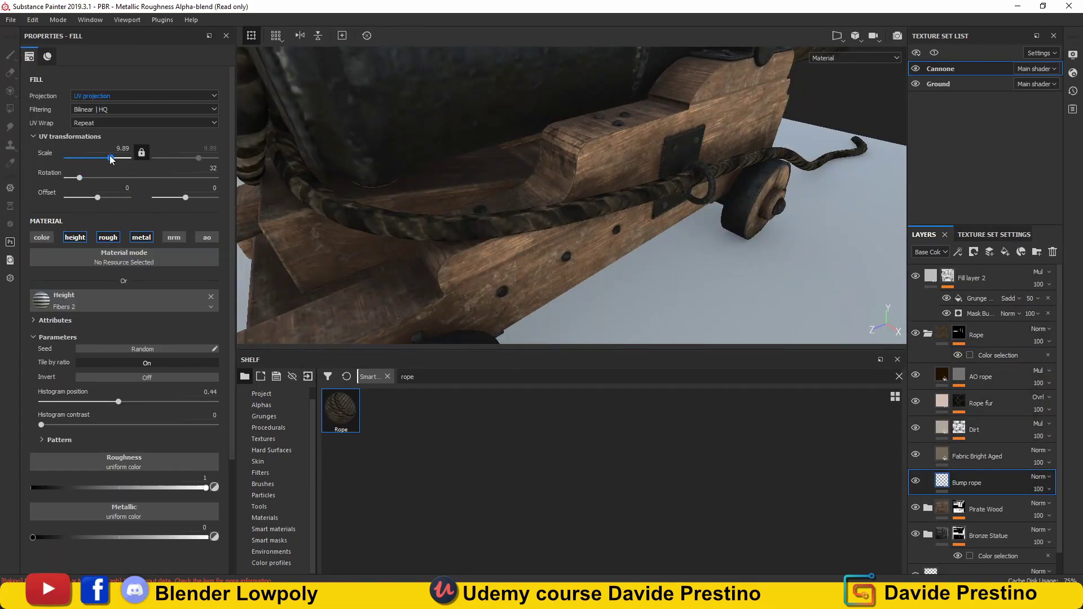
{"action": "left_click_drag", "start_coordinate": [1052, 403], "coordinate": [1060, 403]}
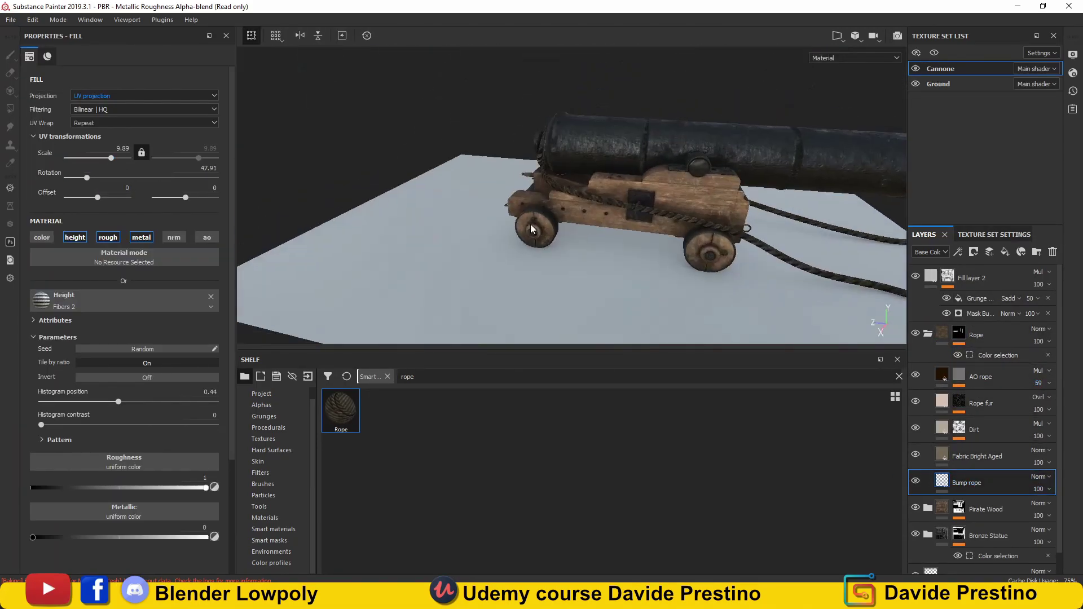
{"action": "mouse_move", "coordinate": [534, 217]}
{"action": "left_mouse_down", "text": "alt"}
{"action": "mouse_move", "coordinate": [618, 223]}
{"action": "mouse_move", "coordinate": [769, 261]}
{"action": "left_mouse_up", "text": "alt"}
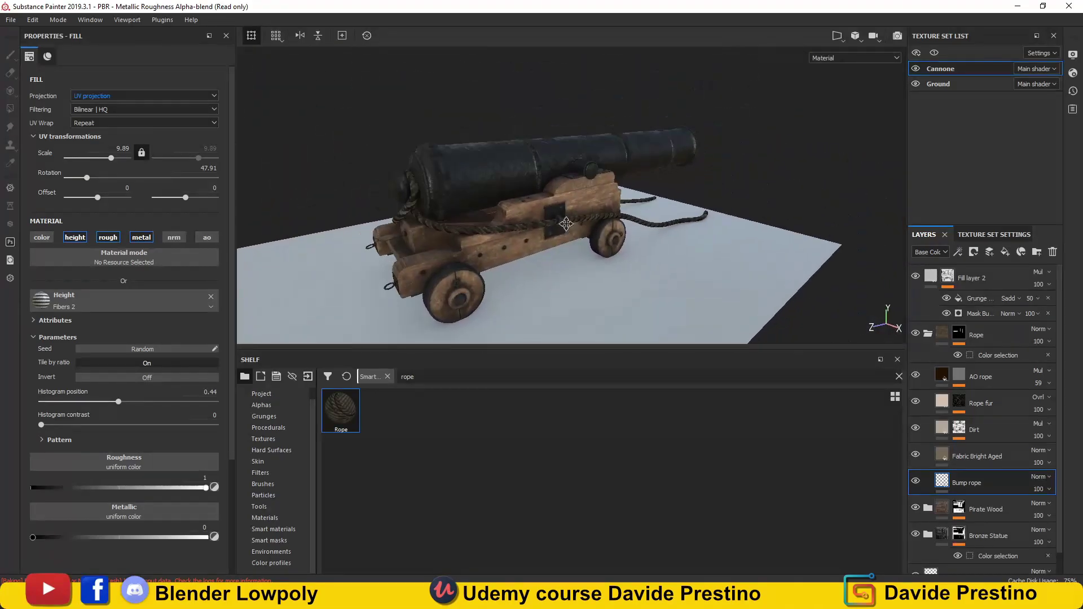
- Collapse the Rope group and expand Pirate Wood's Wood Chest folder to inspect its layers
{"action": "left_click", "coordinate": [928, 334]}
{"action": "left_click", "coordinate": [928, 377]}
{"action": "left_click", "coordinate": [956, 399]}
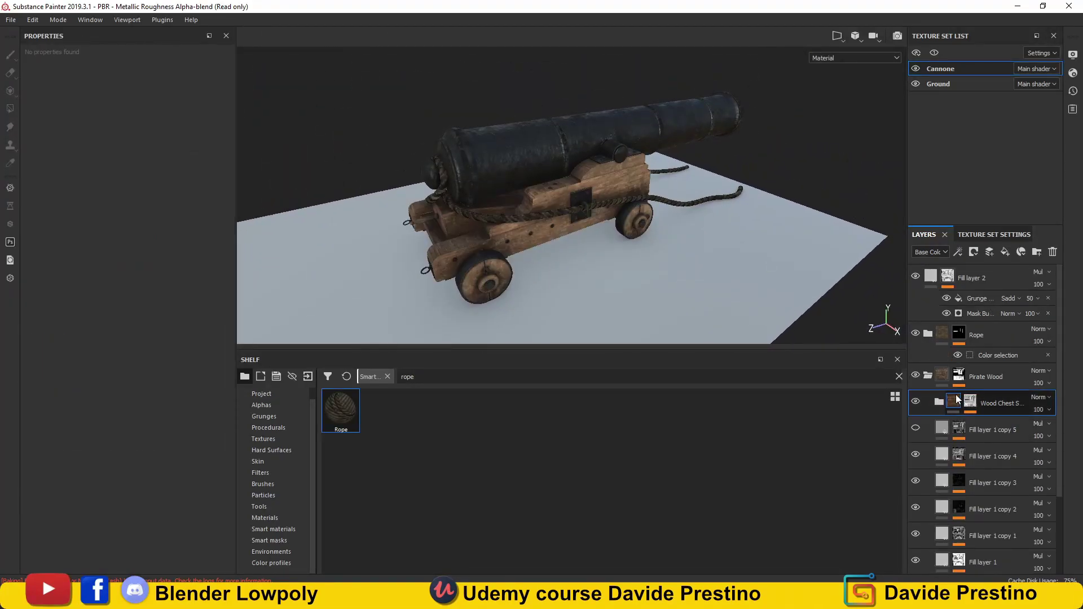
{"action": "scroll", "coordinate": [982, 451], "scroll_direction": "down", "scroll_amount": 2}
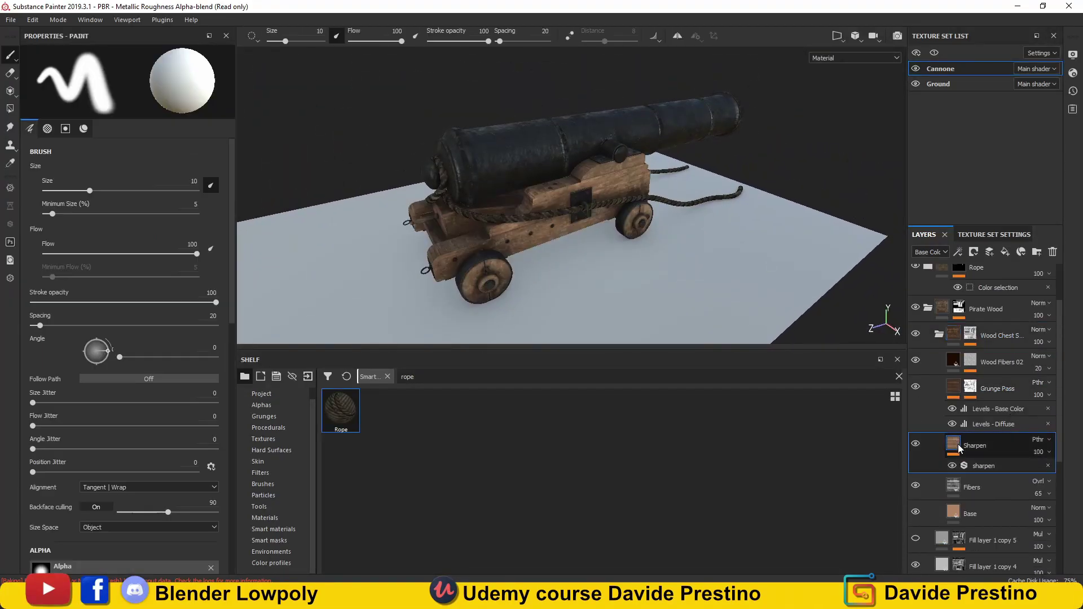
{"action": "left_click", "coordinate": [970, 514]}
{"action": "left_click", "coordinate": [124, 328]}
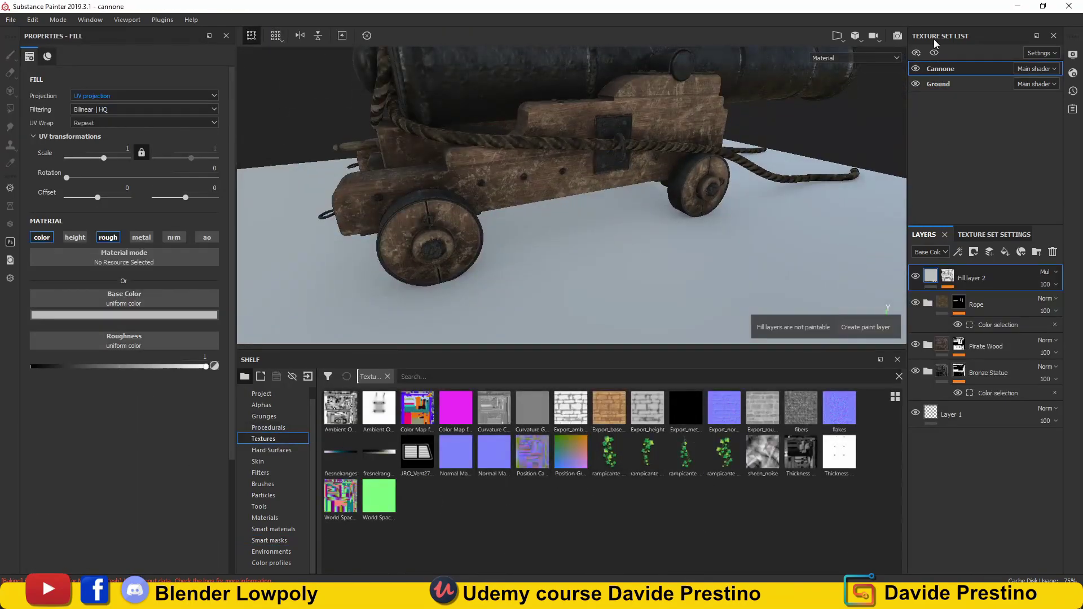
- Add a Ground fill layer using the exported colour, AO, height, roughness and normal textures
{"action": "left_click", "coordinate": [938, 84]}
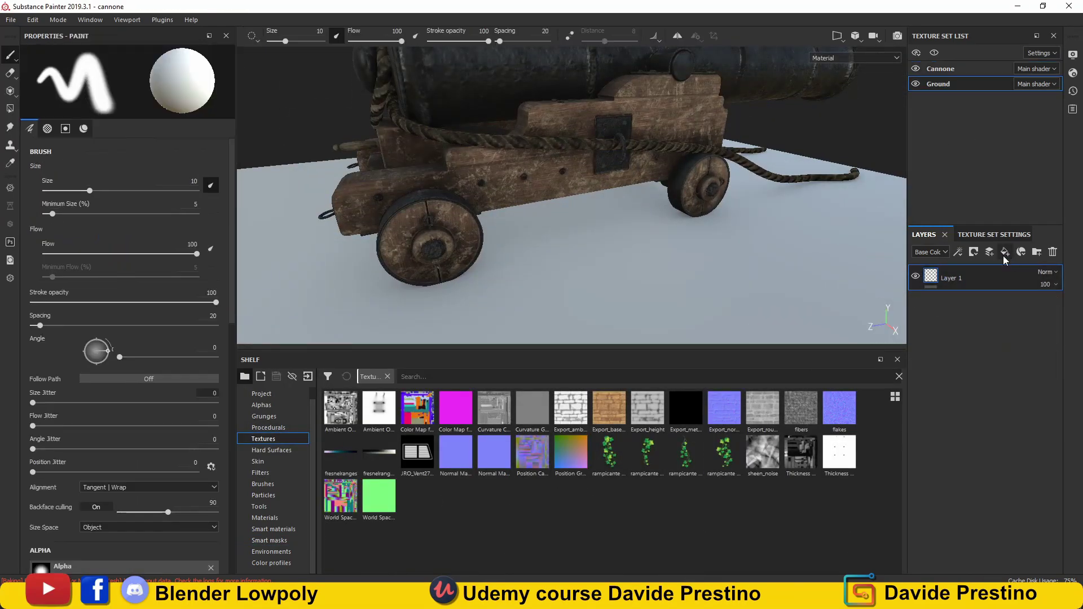
{"action": "left_click", "coordinate": [954, 278]}
{"action": "left_click_drag", "start_coordinate": [610, 408], "coordinate": [124, 301]}
{"action": "left_click_drag", "start_coordinate": [571, 407], "coordinate": [162, 566]}
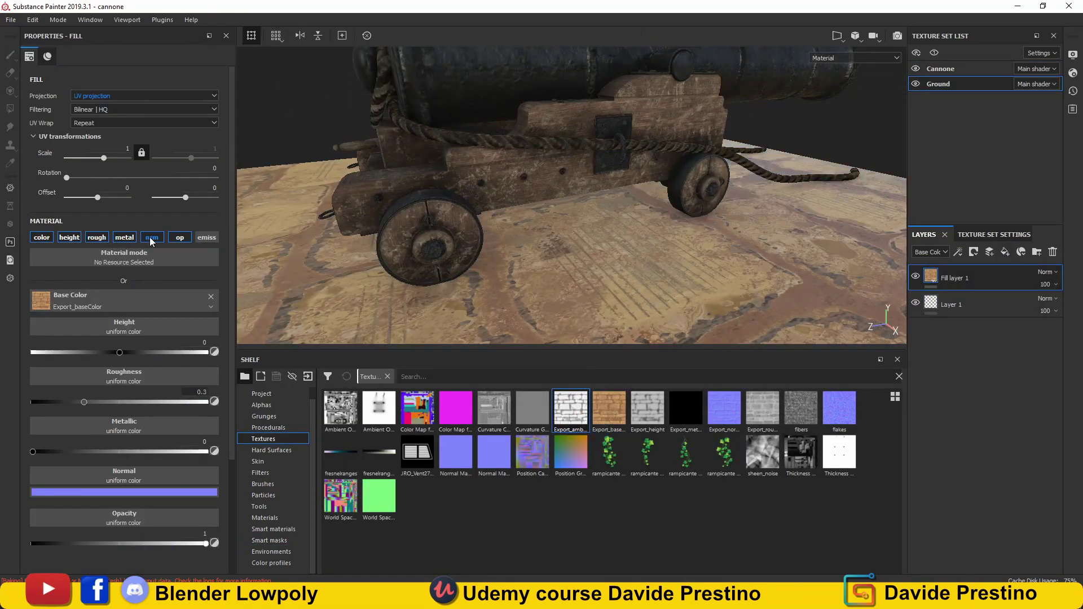
{"action": "scroll", "coordinate": [167, 435], "scroll_direction": "down", "scroll_amount": 3}
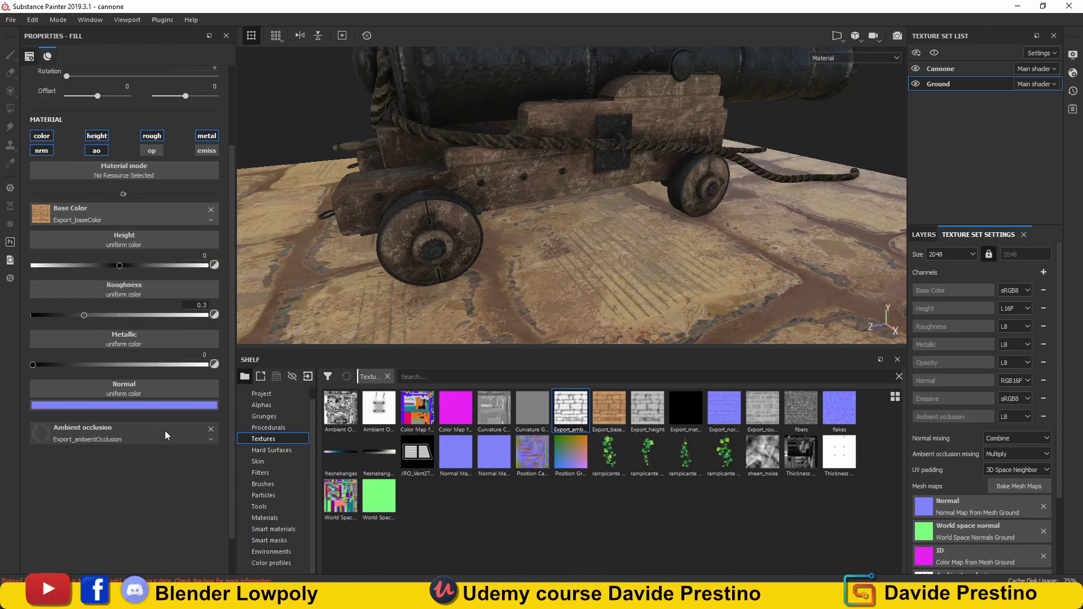
{"action": "left_click_drag", "start_coordinate": [647, 408], "coordinate": [124, 240]}
{"action": "left_click_drag", "start_coordinate": [725, 408], "coordinate": [124, 376]}
{"action": "left_click_drag", "start_coordinate": [763, 408], "coordinate": [124, 265]}
- Turn off metallic, tile the ground textures at UV scale 3.33, and save the project
{"action": "left_click", "coordinate": [207, 169]}
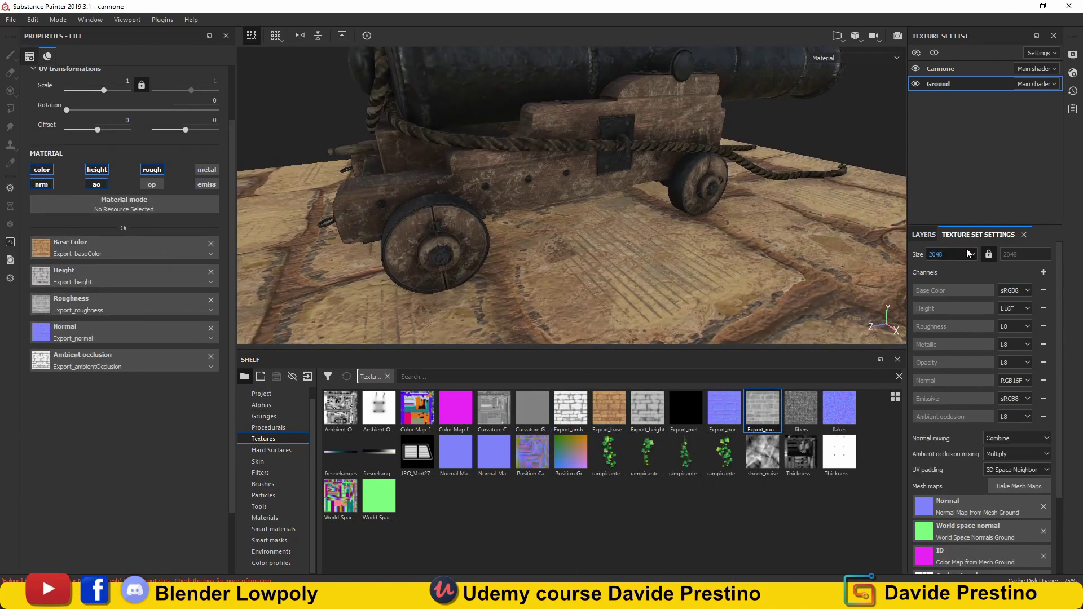
{"action": "left_click", "coordinate": [924, 234]}
{"action": "left_click_drag", "start_coordinate": [563, 212], "coordinate": [415, 364], "text": "alt"}
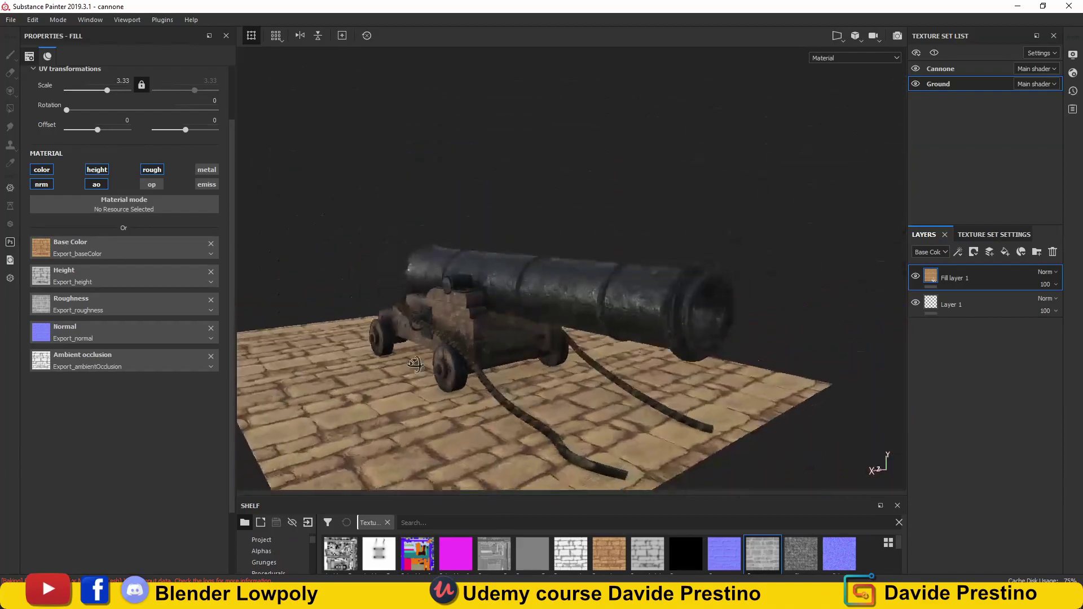
{"action": "key", "text": "ctrl+s"}
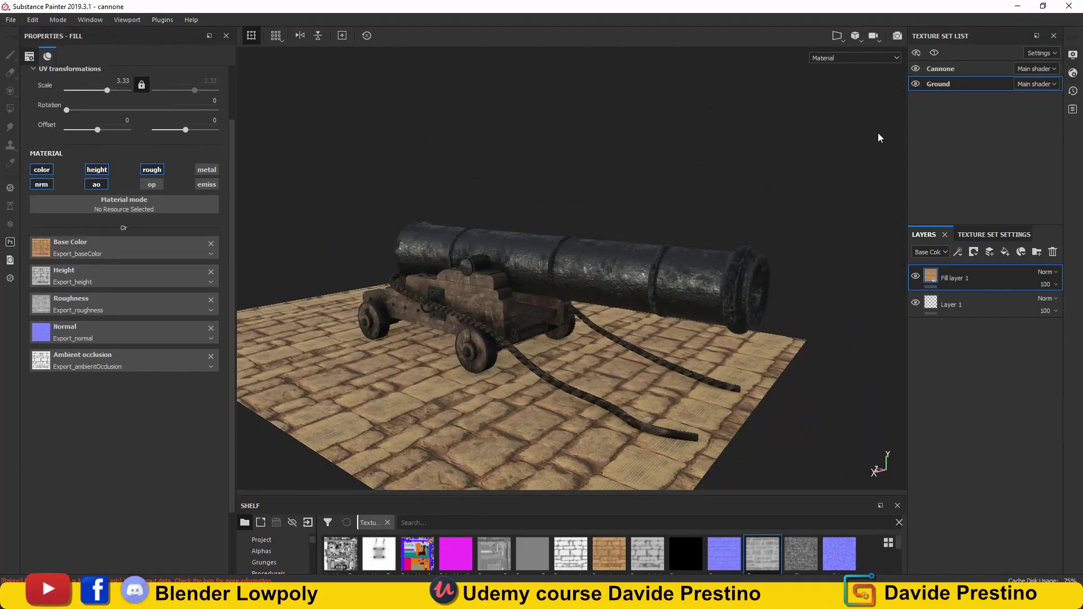
- Enable shader displacement and add a Displacement channel filled with the exported height texture
{"action": "left_click", "coordinate": [1072, 73]}
{"action": "left_click", "coordinate": [867, 139]}
{"action": "left_click", "coordinate": [999, 203]}
{"action": "left_click", "coordinate": [970, 215]}
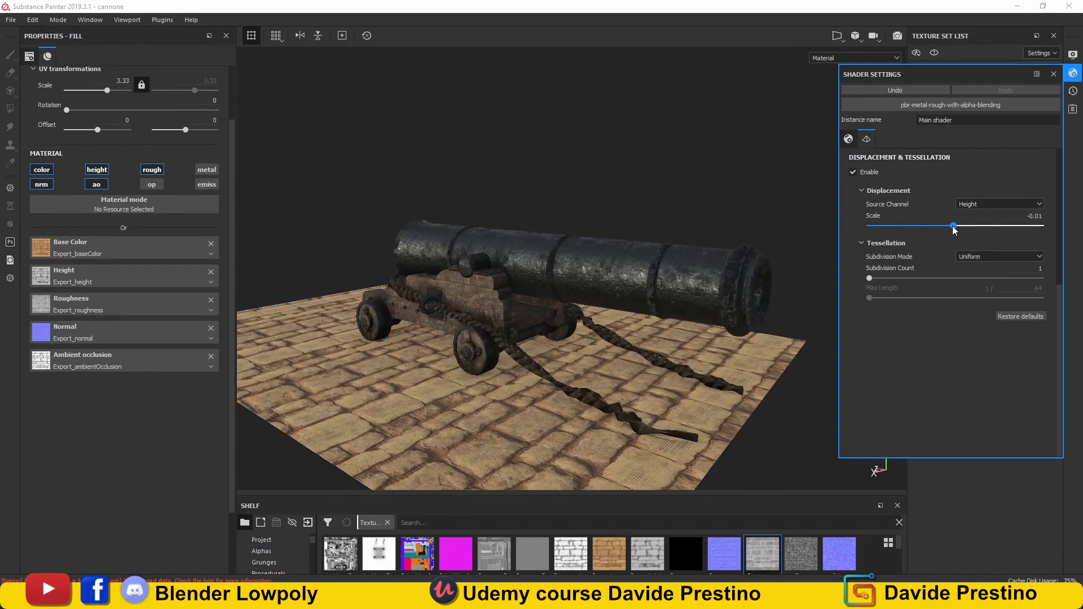
{"action": "left_click", "coordinate": [1054, 74]}
{"action": "left_click", "coordinate": [1044, 272]}
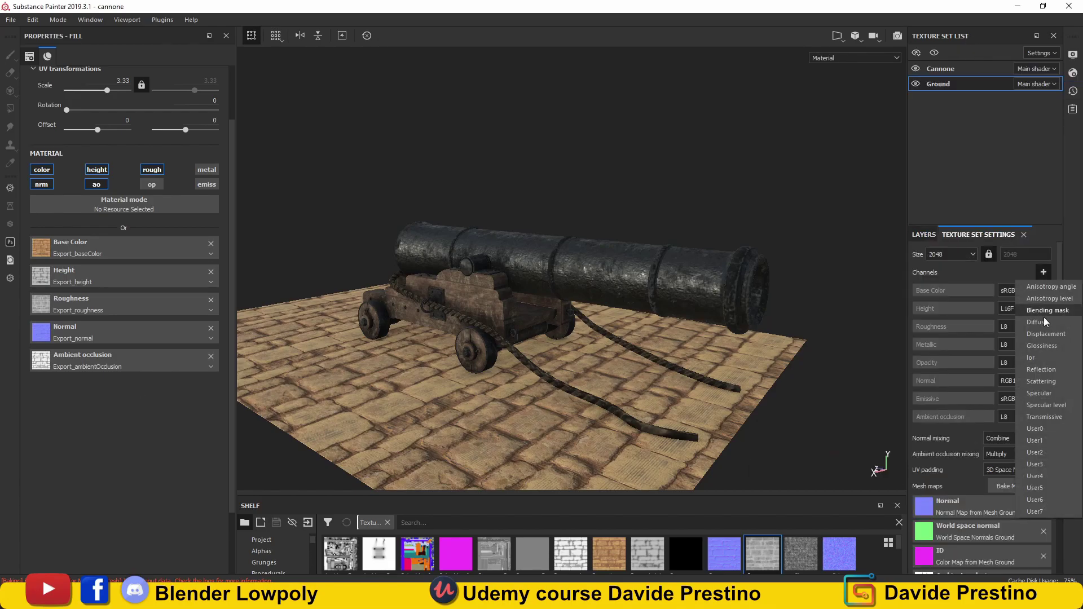
{"action": "left_click", "coordinate": [1050, 344]}
{"action": "left_click_drag", "start_coordinate": [636, 495], "coordinate": [636, 422]}
- Set the displacement scale to 0.01 with Edge Length subdivision mode
{"action": "left_click", "coordinate": [1073, 72]}
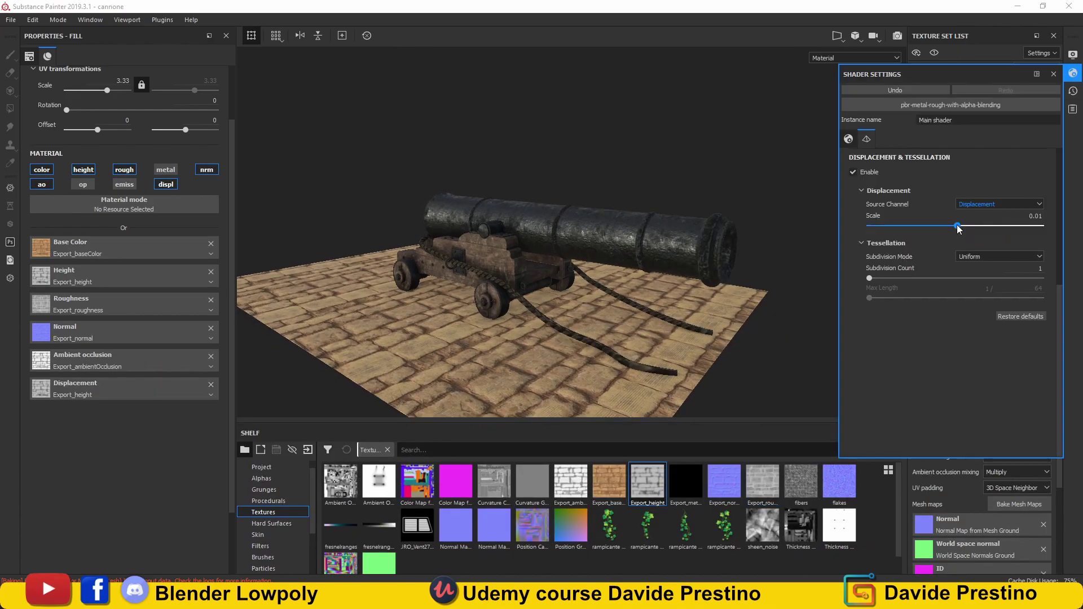
{"action": "left_click_drag", "start_coordinate": [963, 226], "coordinate": [957, 225]}
{"action": "left_click", "coordinate": [999, 256]}
{"action": "left_click", "coordinate": [974, 275]}
{"action": "scroll", "coordinate": [598, 276], "scroll_direction": "up", "scroll_amount": 5}
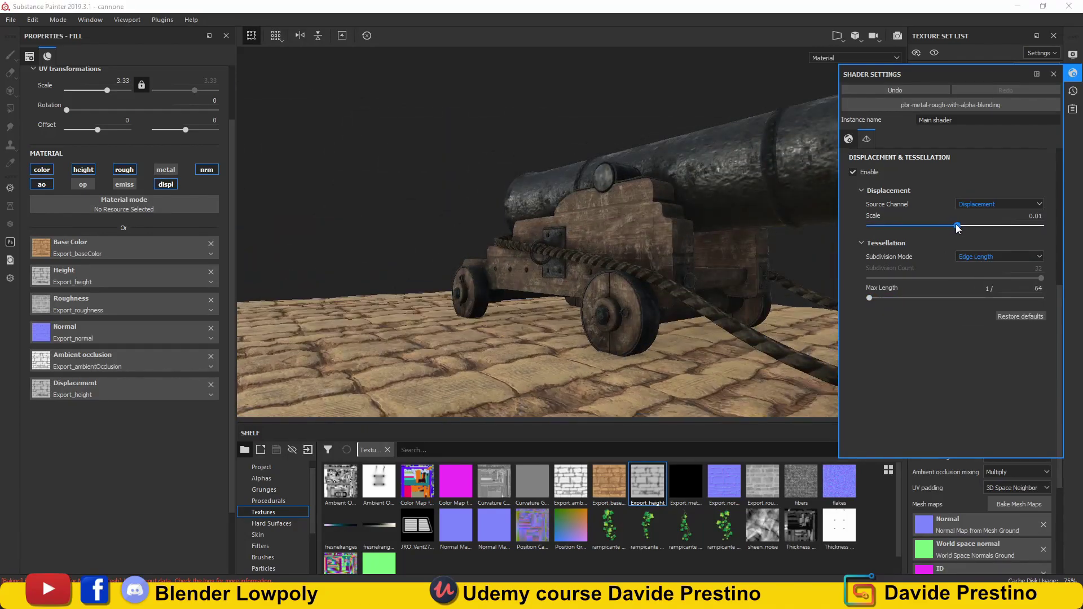
{"action": "scroll", "coordinate": [520, 262], "scroll_direction": "down", "scroll_amount": 5}
{"action": "left_click", "coordinate": [1072, 72]}
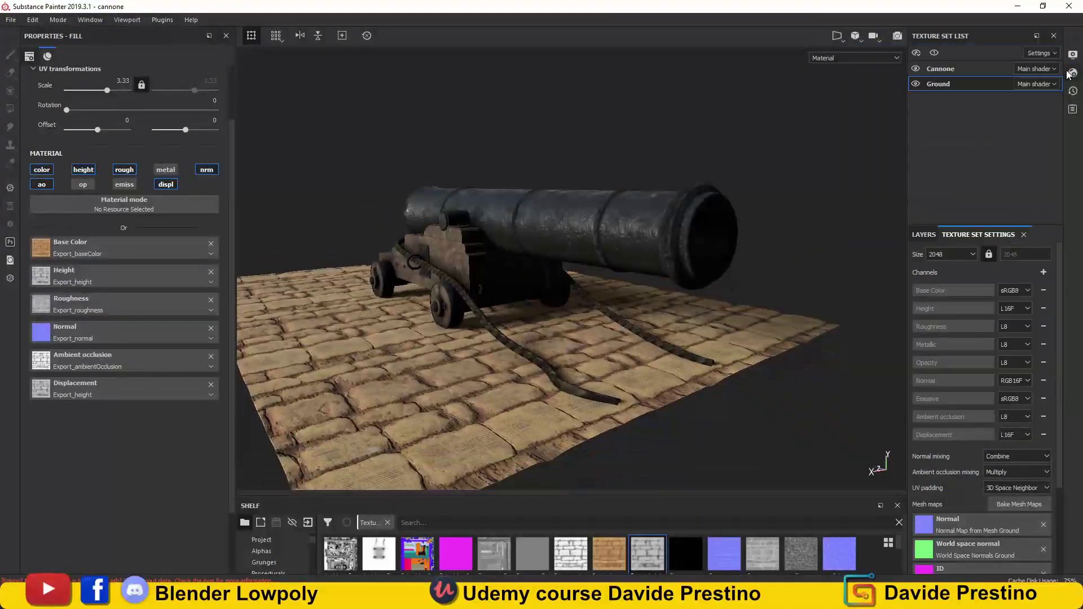
{"action": "left_click", "coordinate": [988, 151]}
- Apply a new environment map and switch to the viperlog colour profile
{"action": "left_click", "coordinate": [1048, 255]}
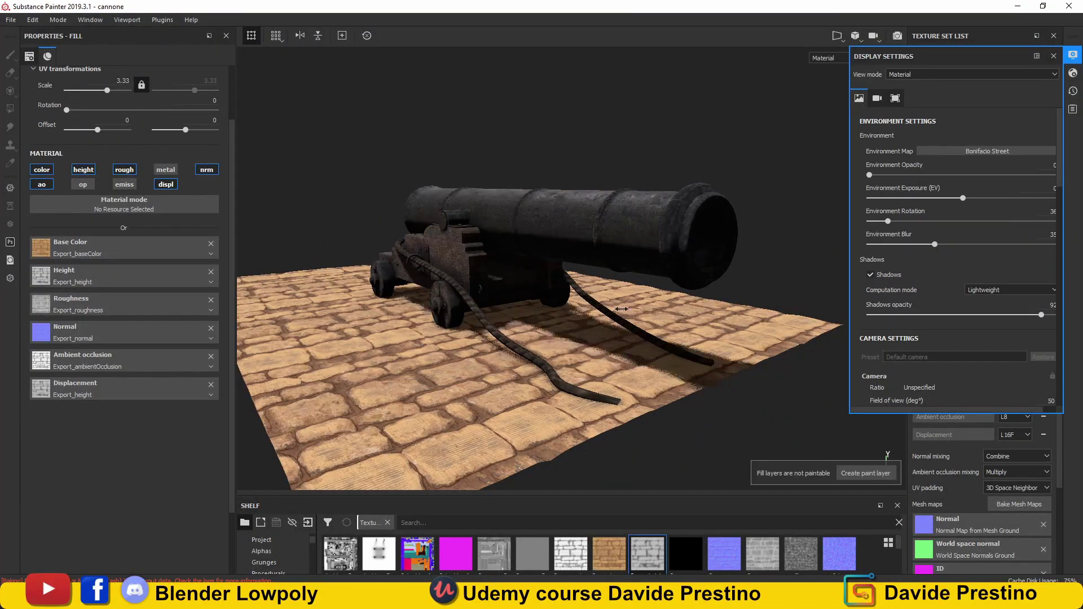
{"action": "left_click", "coordinate": [1073, 55]}
{"action": "left_click", "coordinate": [1073, 54]}
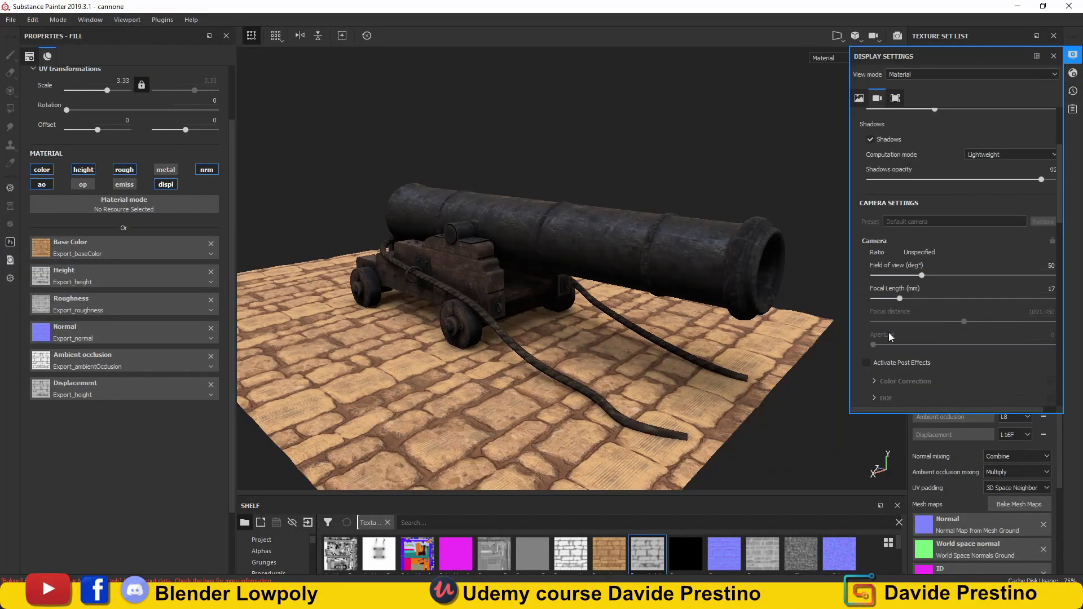
{"action": "scroll", "coordinate": [948, 329], "scroll_direction": "down", "scroll_amount": 2}
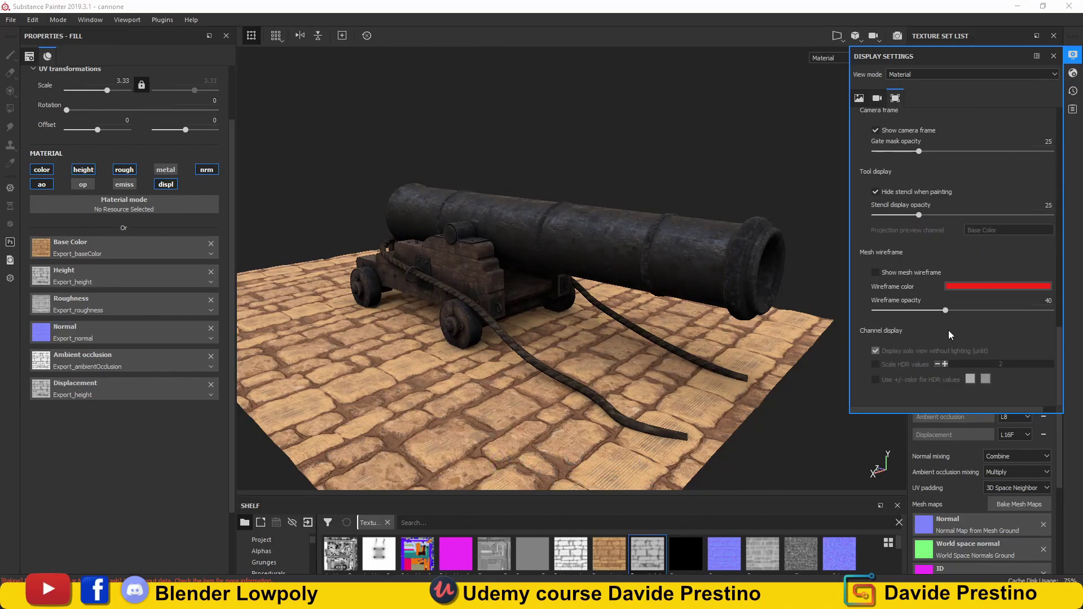
{"action": "scroll", "coordinate": [949, 321], "scroll_direction": "down", "scroll_amount": 1}
{"action": "scroll", "coordinate": [949, 310], "scroll_direction": "down", "scroll_amount": 2}
{"action": "left_click", "coordinate": [965, 240]}
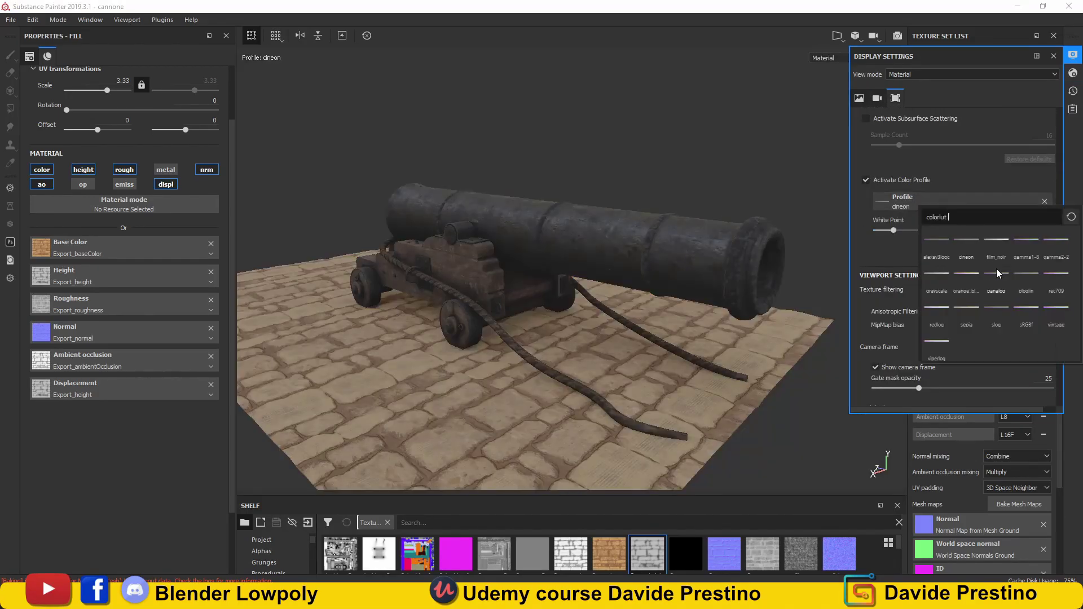
{"action": "left_click", "coordinate": [996, 310]}
{"action": "left_click", "coordinate": [966, 201]}
{"action": "left_click", "coordinate": [1027, 312]}
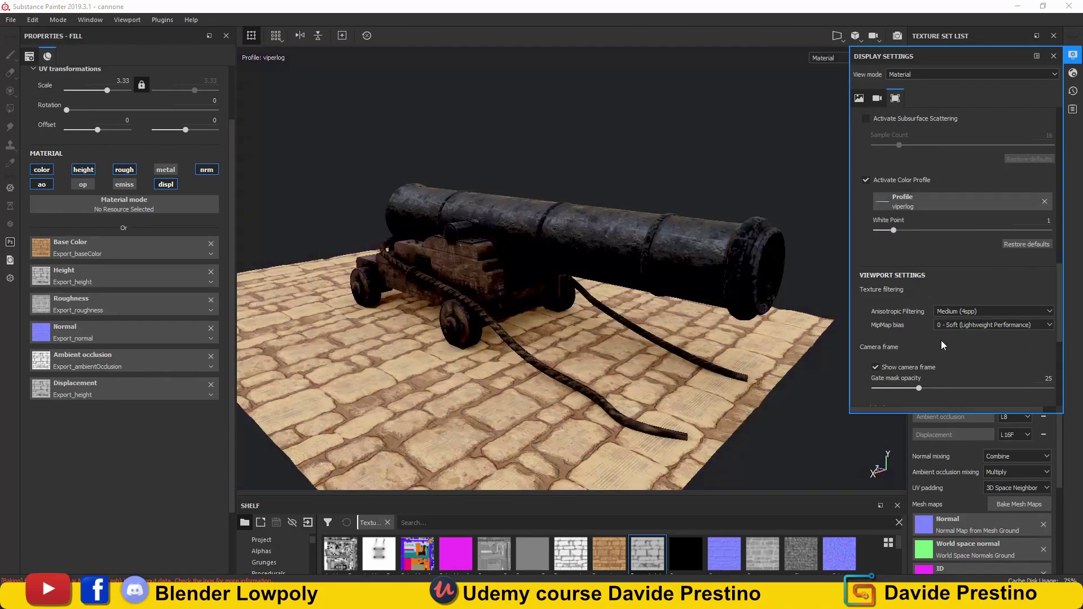
- Turn on post effects with colour correction brightness raised to 1.22
{"action": "scroll", "coordinate": [941, 340], "scroll_direction": "down", "scroll_amount": 5}
{"action": "scroll", "coordinate": [936, 266], "scroll_direction": "up", "scroll_amount": 1}
{"action": "left_click", "coordinate": [1050, 175]}
{"action": "left_click", "coordinate": [905, 174]}
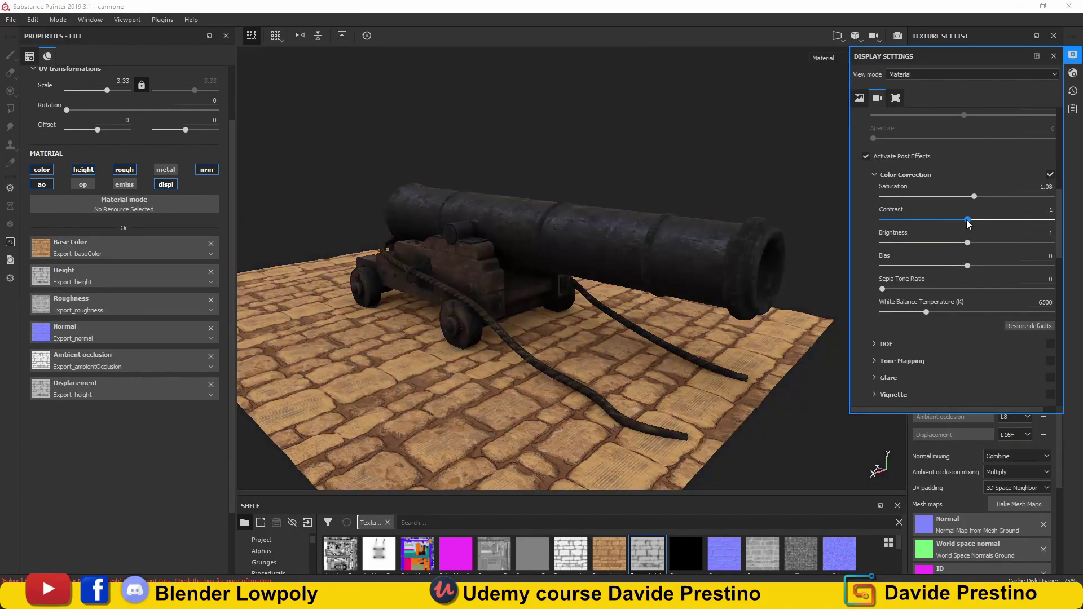
{"action": "left_click_drag", "start_coordinate": [968, 243], "coordinate": [986, 243]}
{"action": "scroll", "coordinate": [914, 368], "scroll_direction": "down", "scroll_amount": 1}
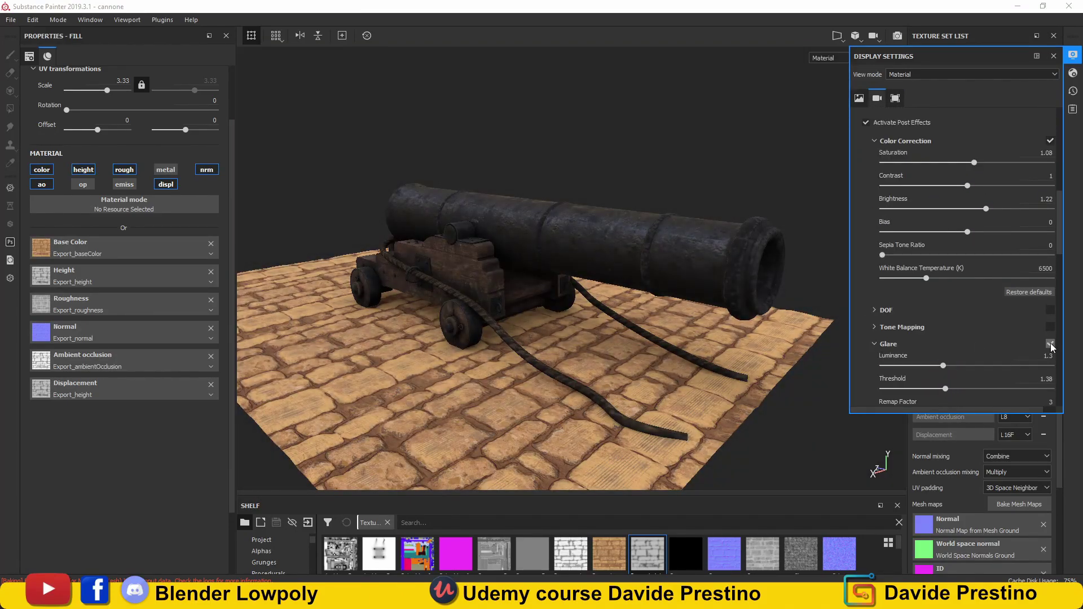
- Set environment opacity to 19 and rotation to 73, adjust shadow mode, and enable vignette
{"action": "left_click_drag", "start_coordinate": [875, 171], "coordinate": [905, 170]}
{"action": "left_click", "coordinate": [907, 216]}
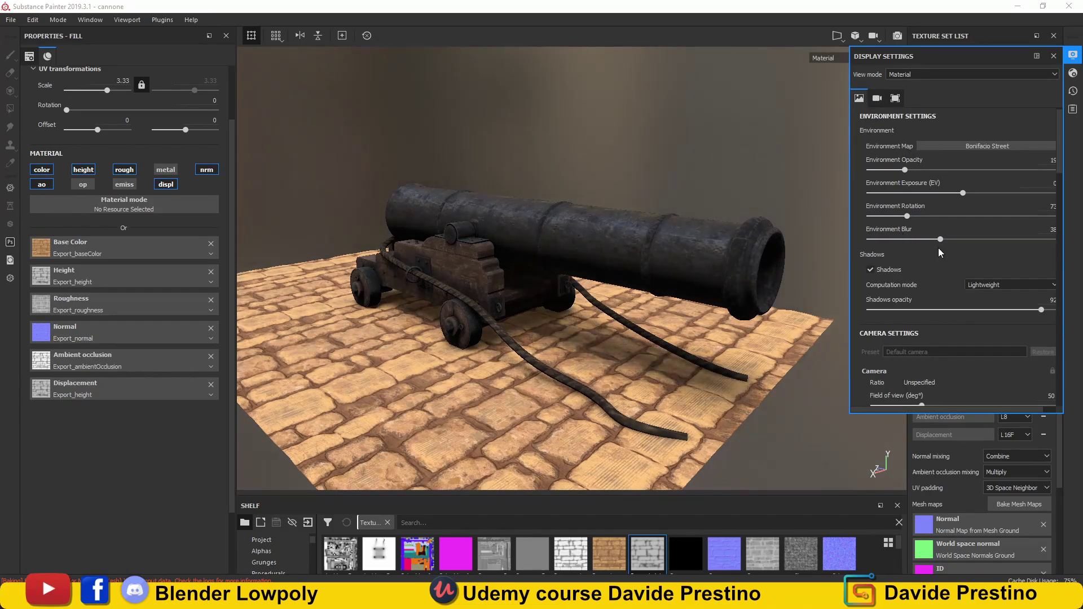
{"action": "scroll", "coordinate": [940, 252], "scroll_direction": "down", "scroll_amount": 2}
{"action": "left_click", "coordinate": [986, 218]}
{"action": "scroll", "coordinate": [948, 333], "scroll_direction": "down", "scroll_amount": 5}
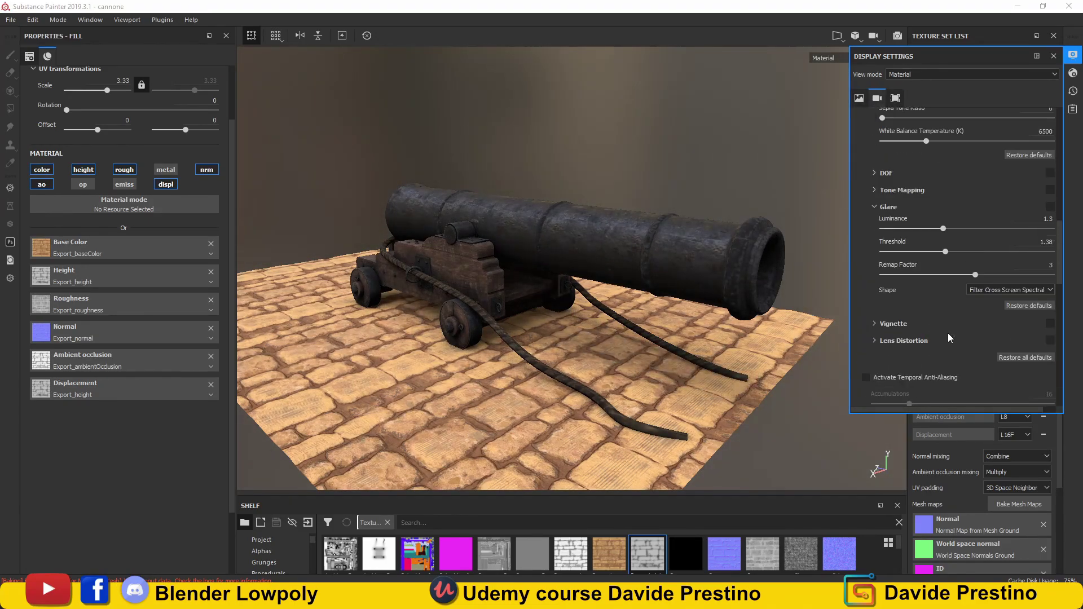
{"action": "left_click", "coordinate": [1046, 324]}
{"action": "left_click", "coordinate": [1054, 57]}
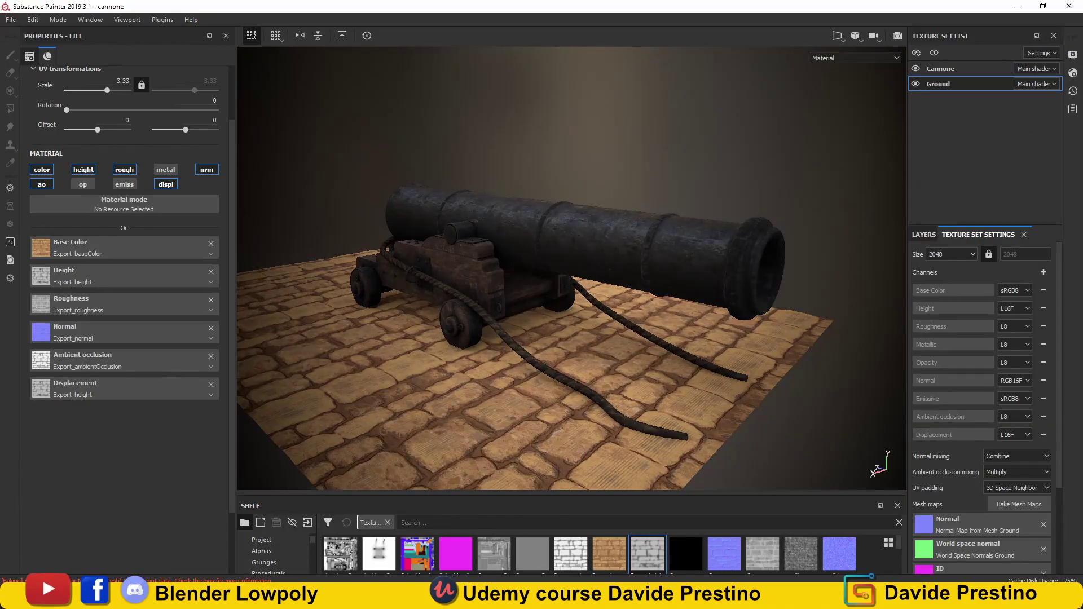